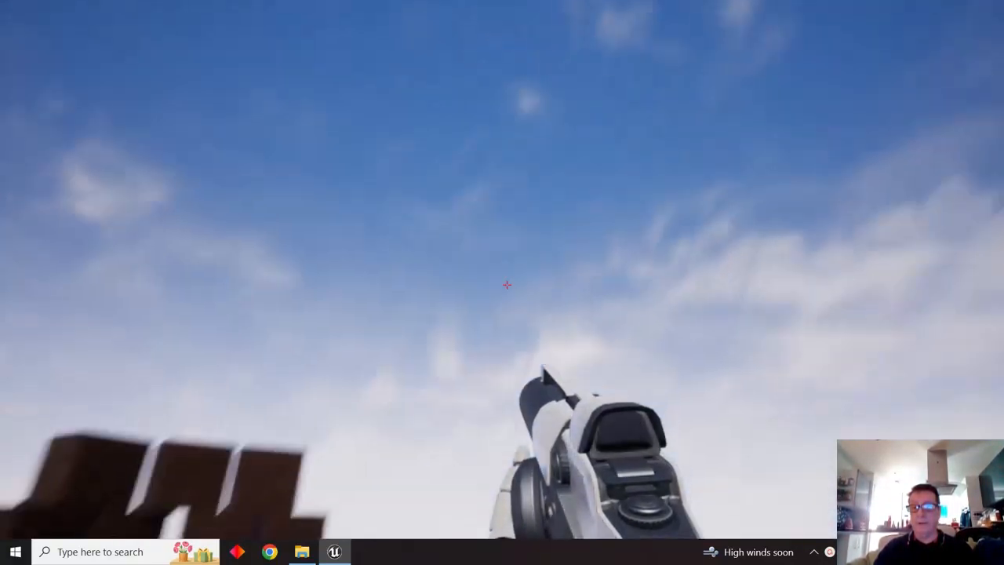
left_click(507, 285)
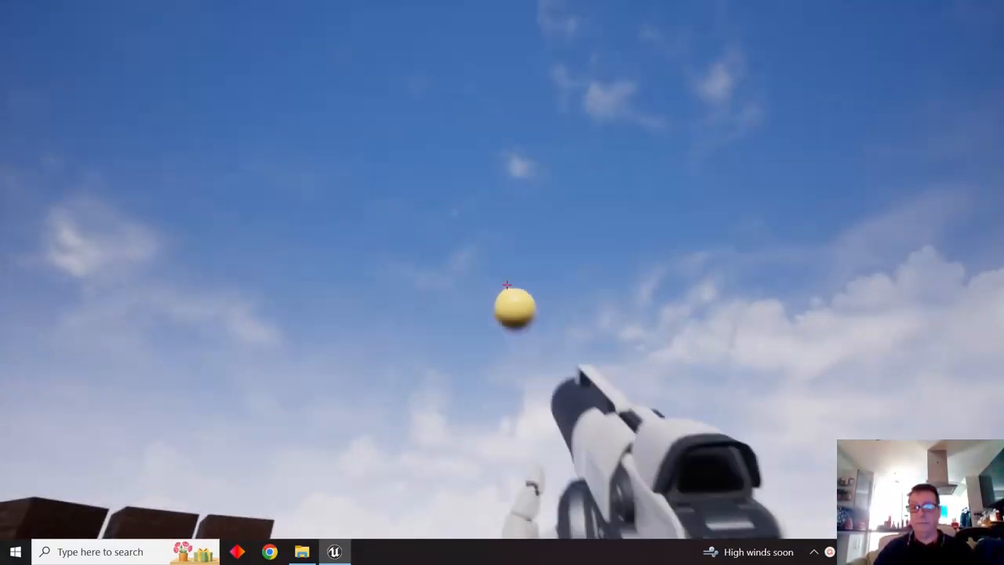
left_click(507, 285)
left_click(507, 285)
left_click(506, 285)
left_click(507, 285)
left_click(507, 284)
left_click(506, 285)
left_click(507, 285)
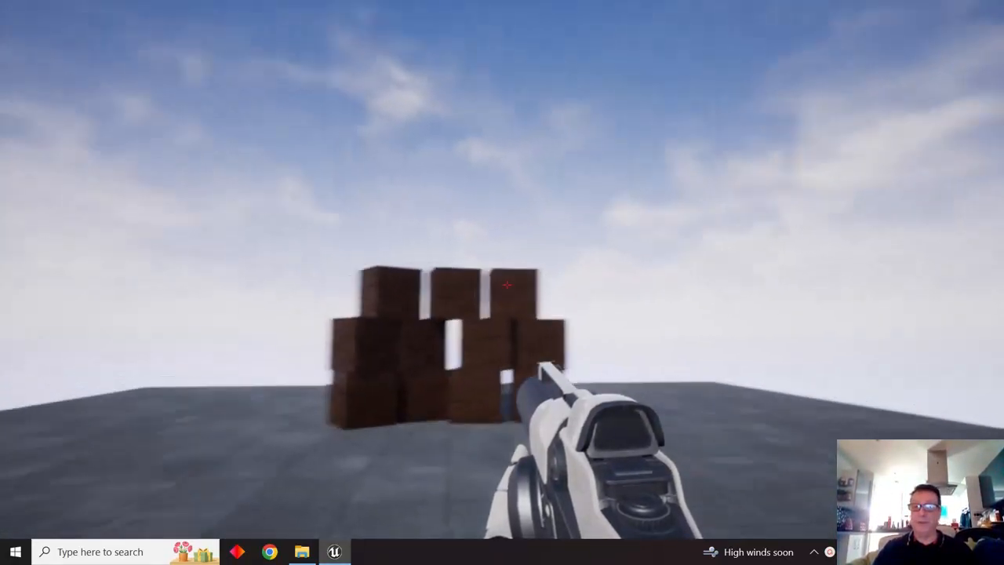
left_click(507, 287)
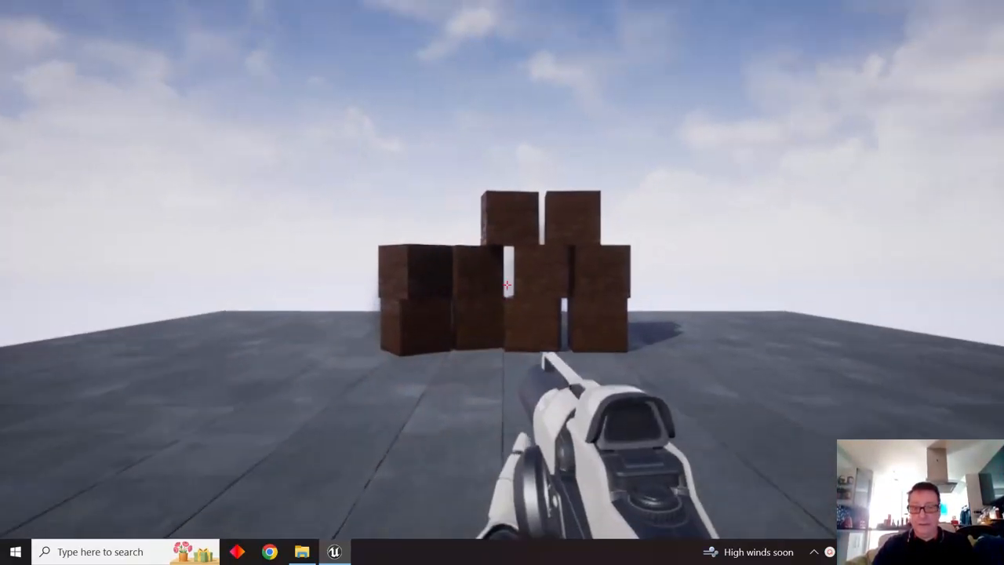
left_click(507, 286)
left_click(507, 287)
left_click(507, 287)
left_click(507, 286)
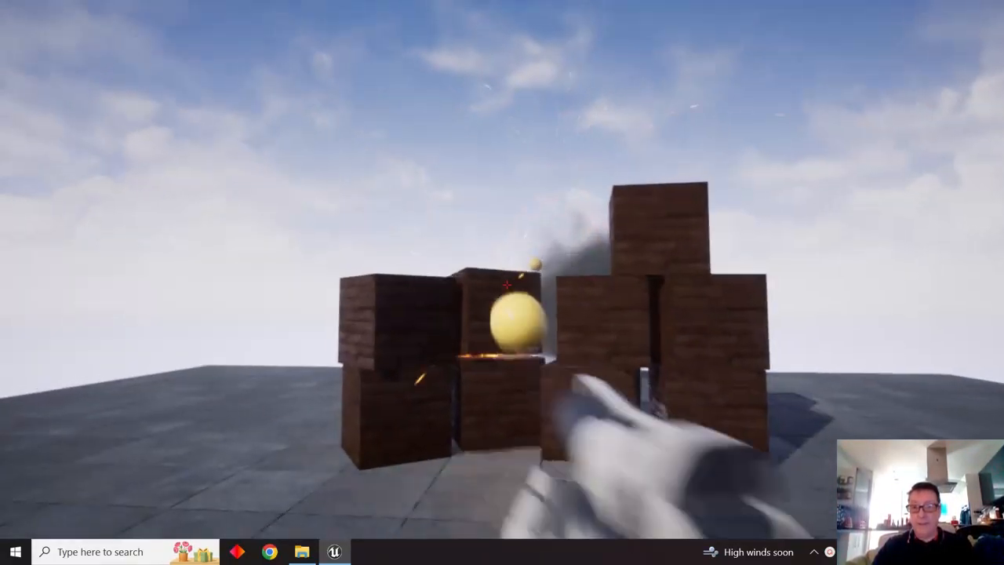
left_click(507, 286)
left_click(507, 285)
left_click(507, 285)
left_click(507, 285)
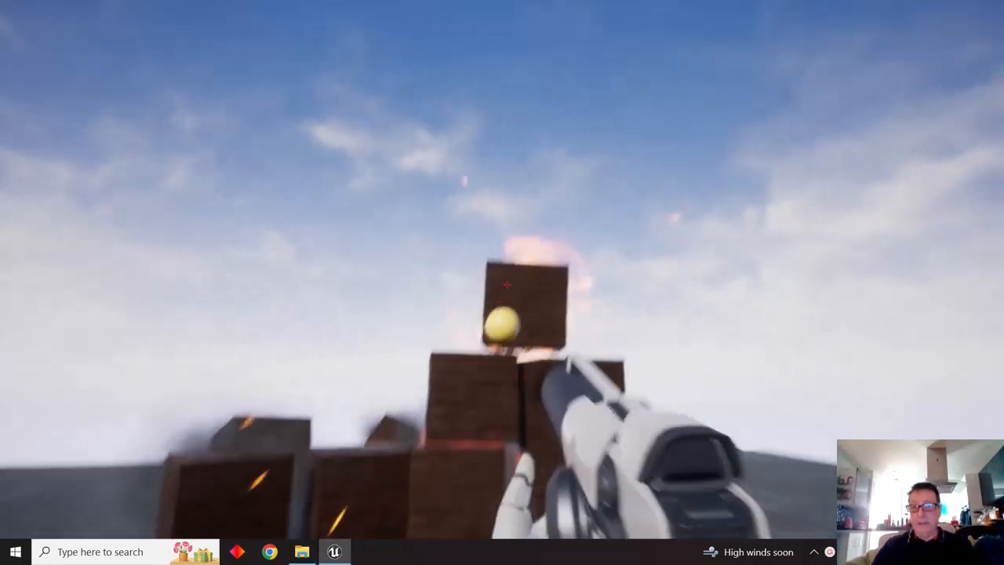
left_click(507, 285)
left_click(507, 285)
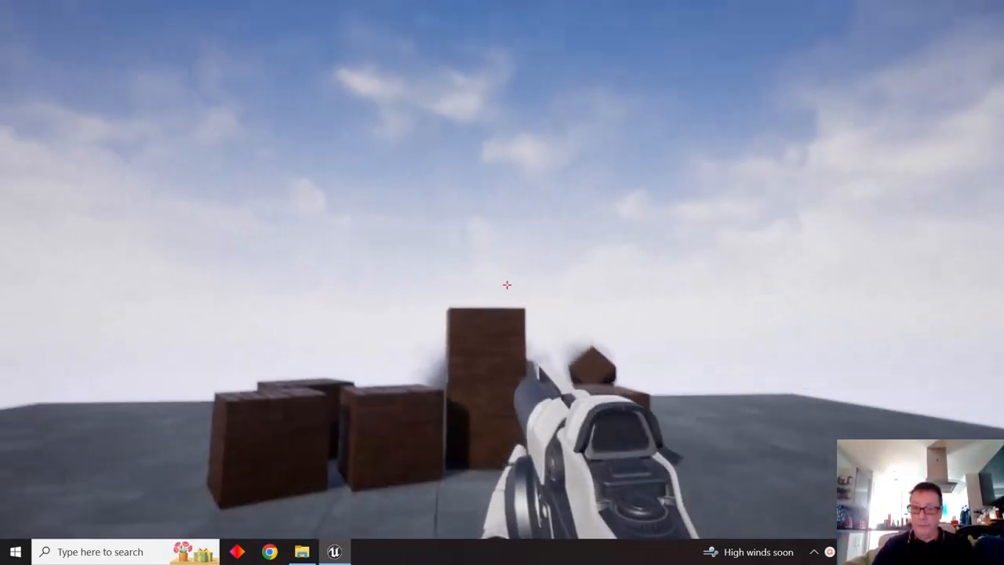
left_click(506, 285)
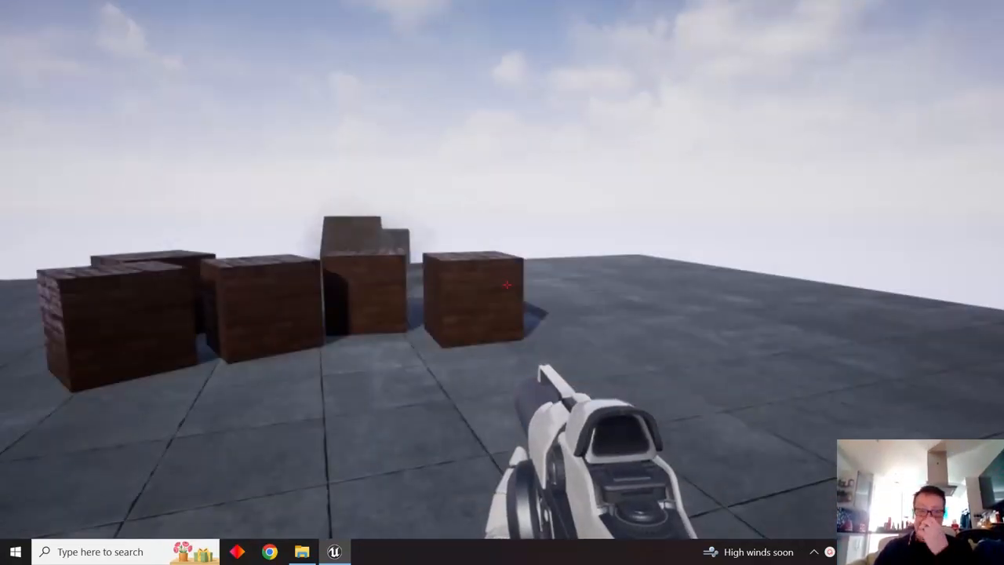
left_click(507, 285)
left_click(507, 285)
left_click(507, 285)
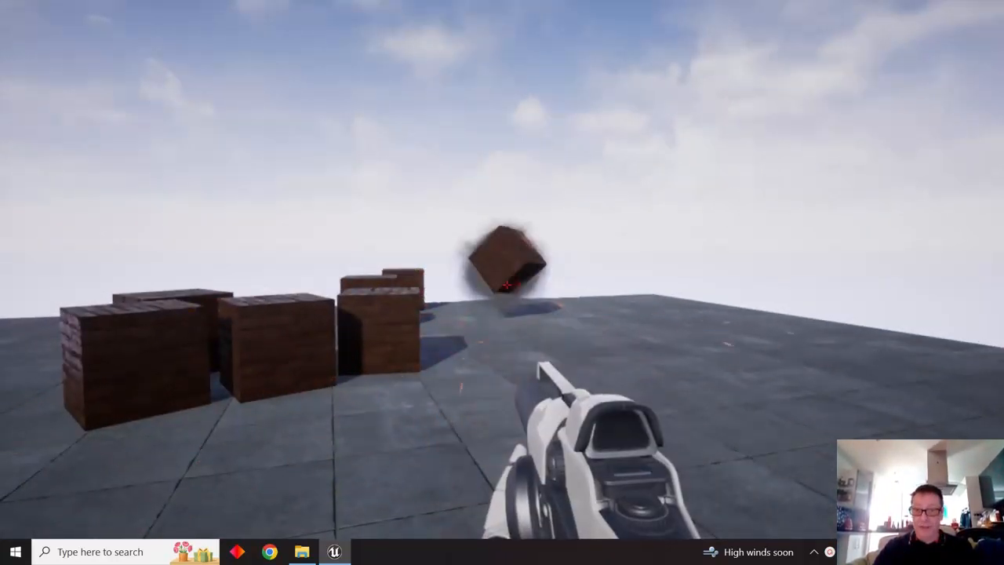
left_click(507, 284)
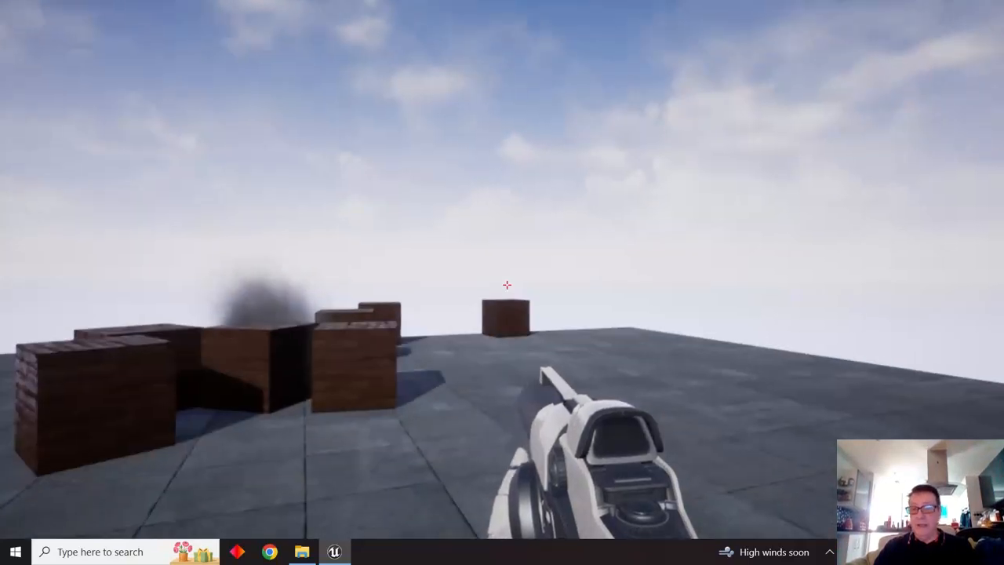
left_click(507, 285)
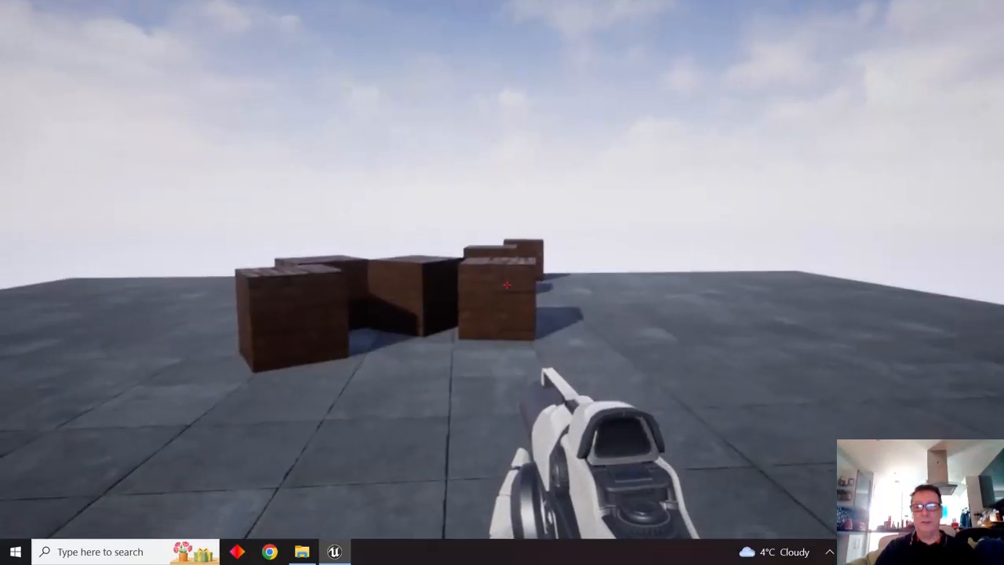
left_click(507, 285)
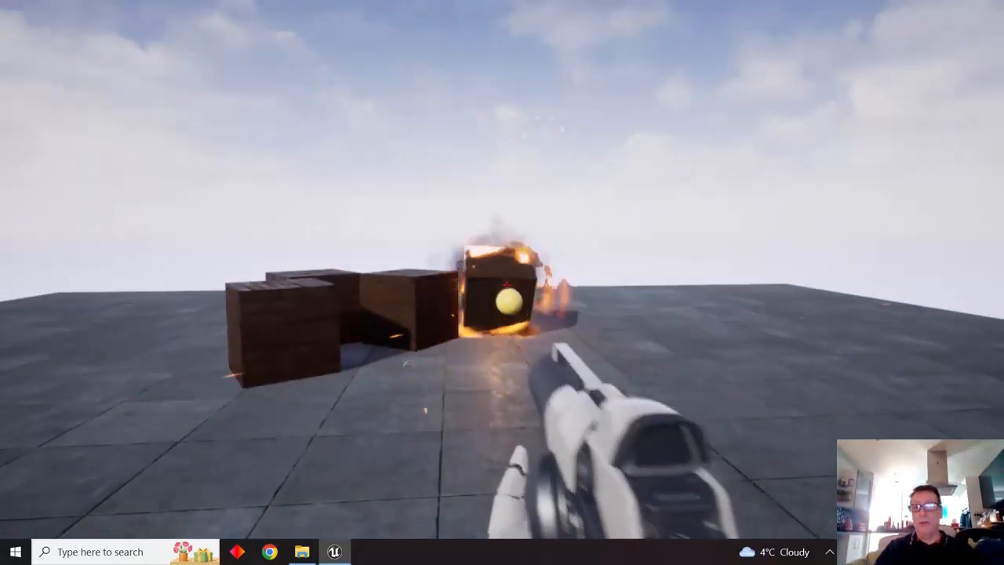
left_click(506, 285)
left_click(507, 285)
left_click(507, 285)
left_click(507, 285)
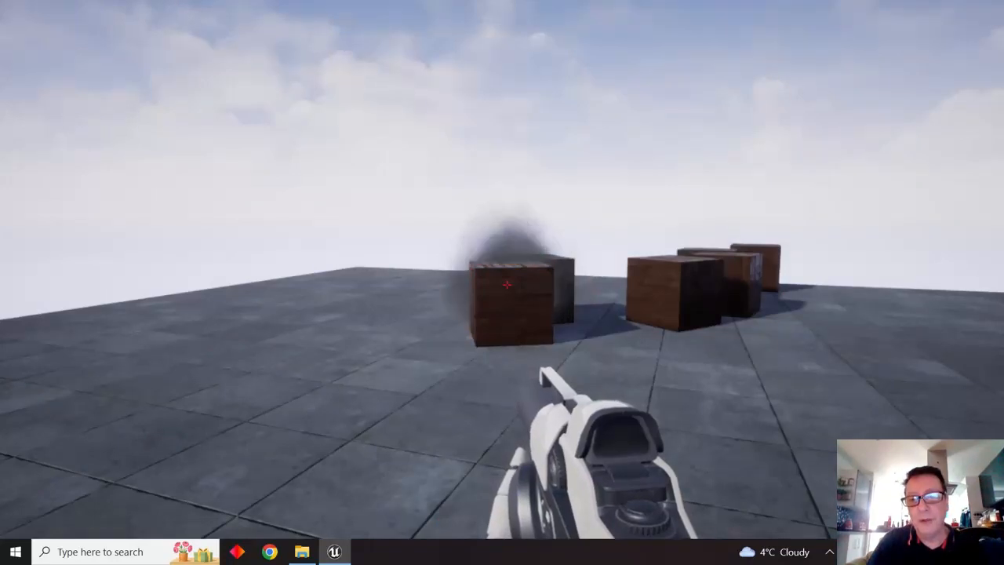
left_click(507, 285)
left_click(507, 285)
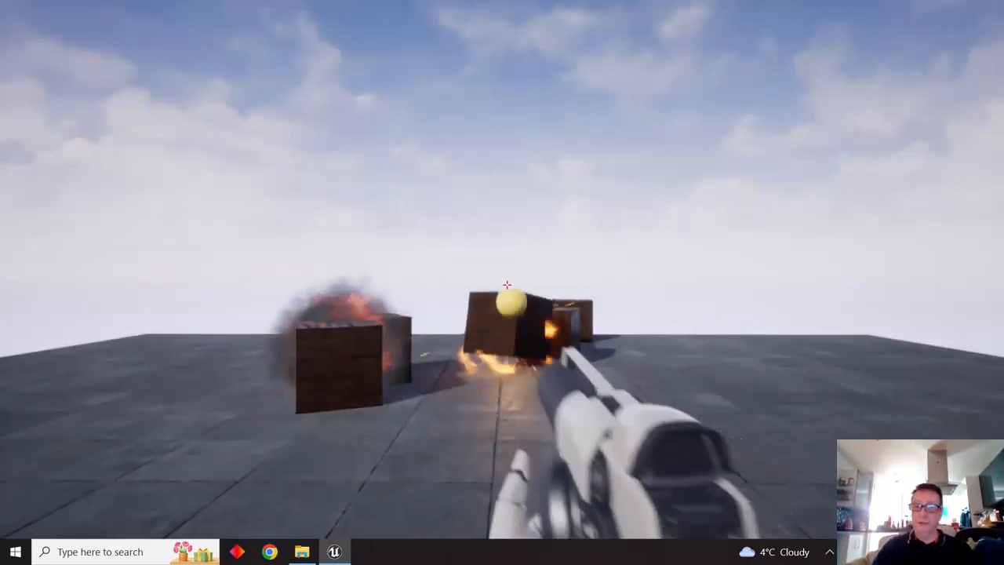
left_click(507, 284)
left_click(507, 285)
left_click(507, 285)
left_click(507, 285)
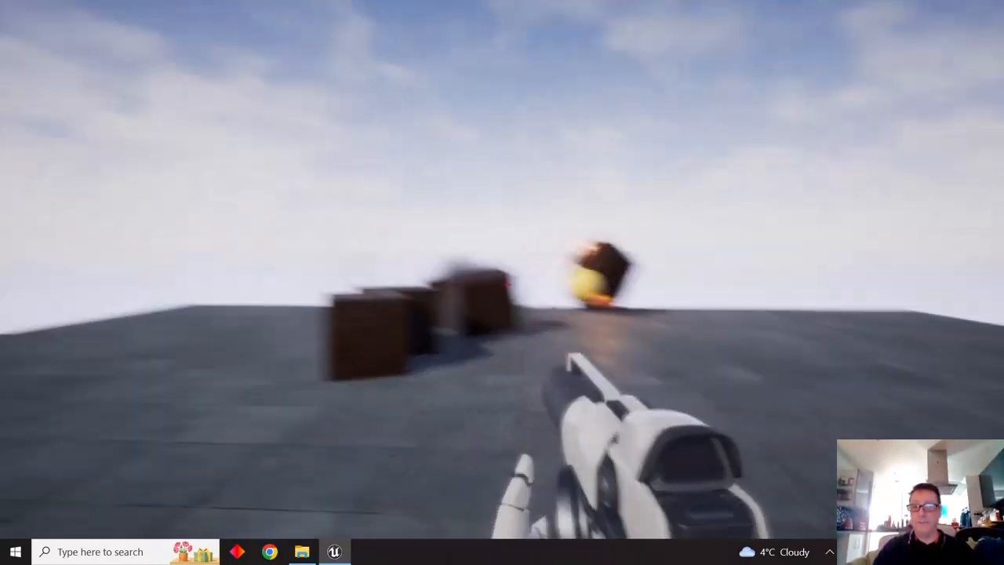
left_click(506, 285)
left_click(507, 285)
left_click(507, 285)
left_click(507, 285)
left_click(507, 285)
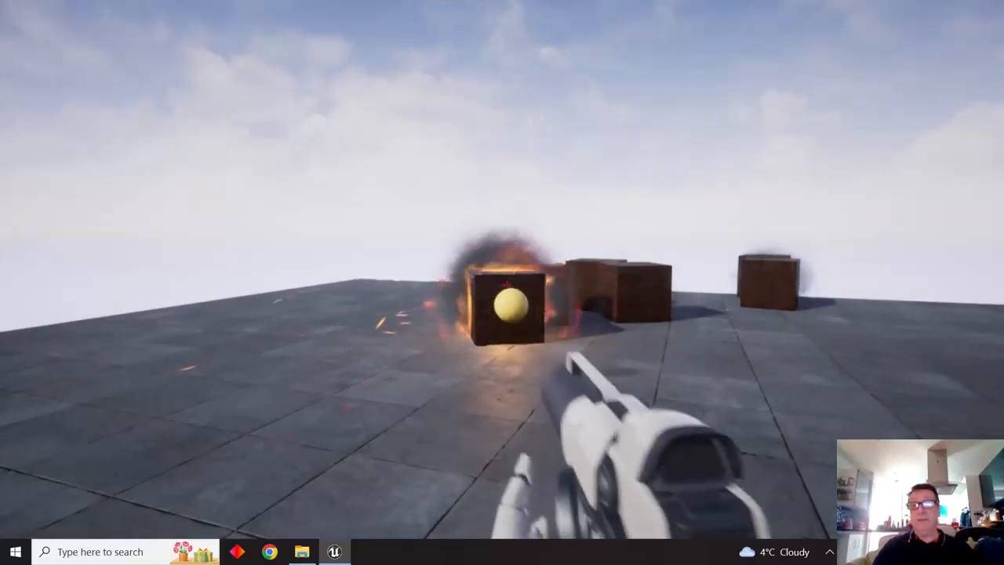
left_click(507, 284)
left_click(507, 285)
left_click(506, 285)
left_click(507, 285)
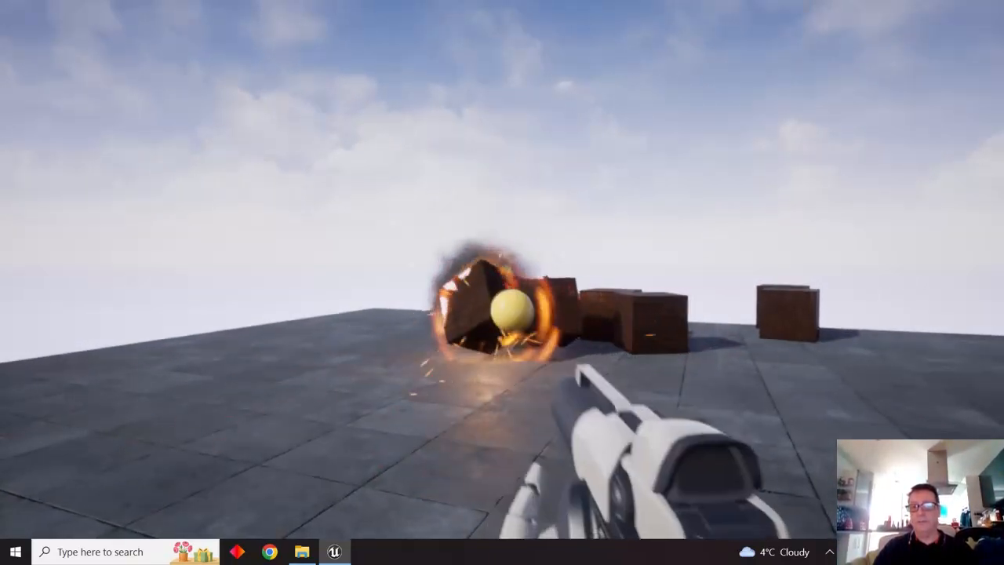
left_click(507, 285)
left_click(507, 284)
left_click(507, 285)
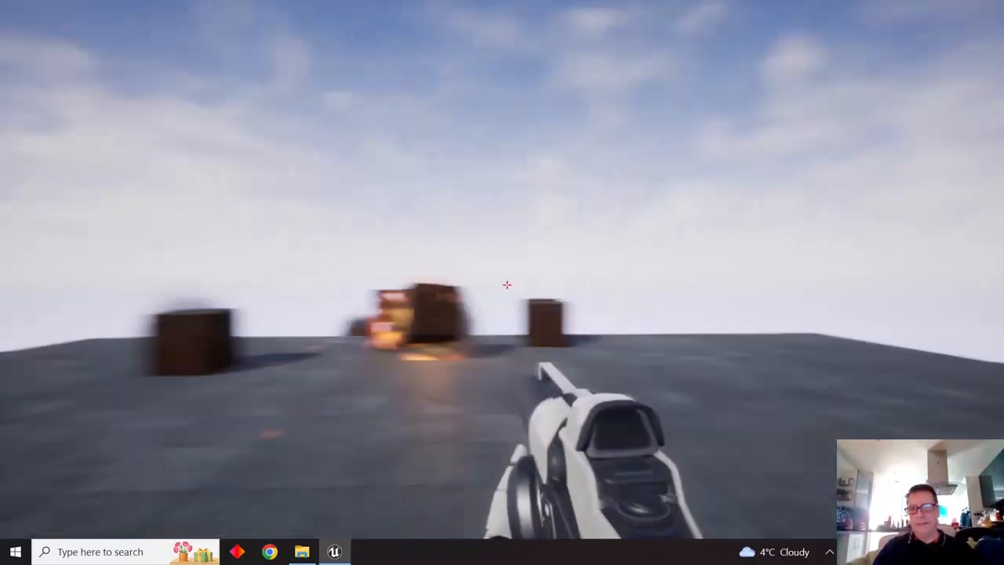
left_click(507, 285)
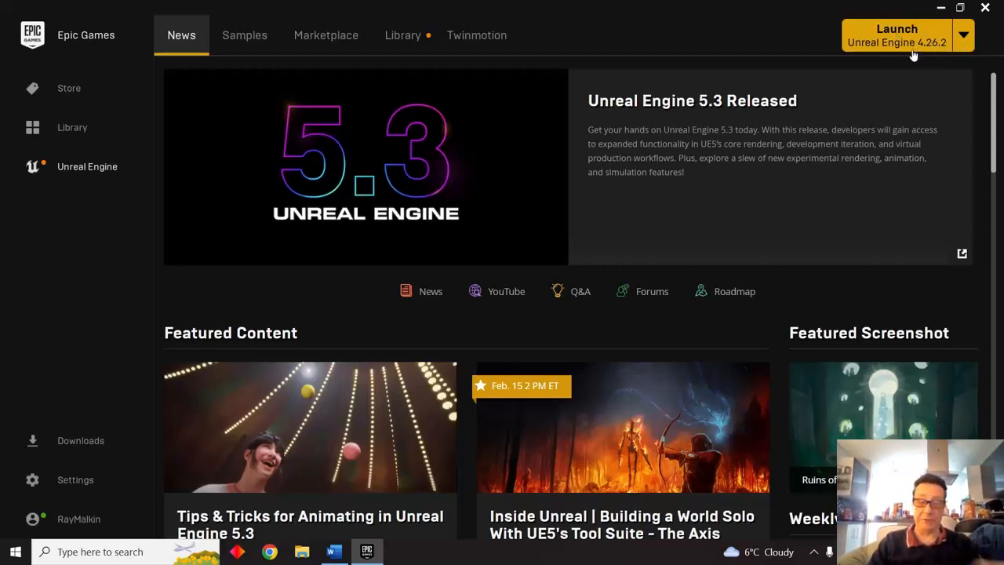
- Launch Unreal Engine 4.26.2 and start a new project in the Games category
left_click(914, 41)
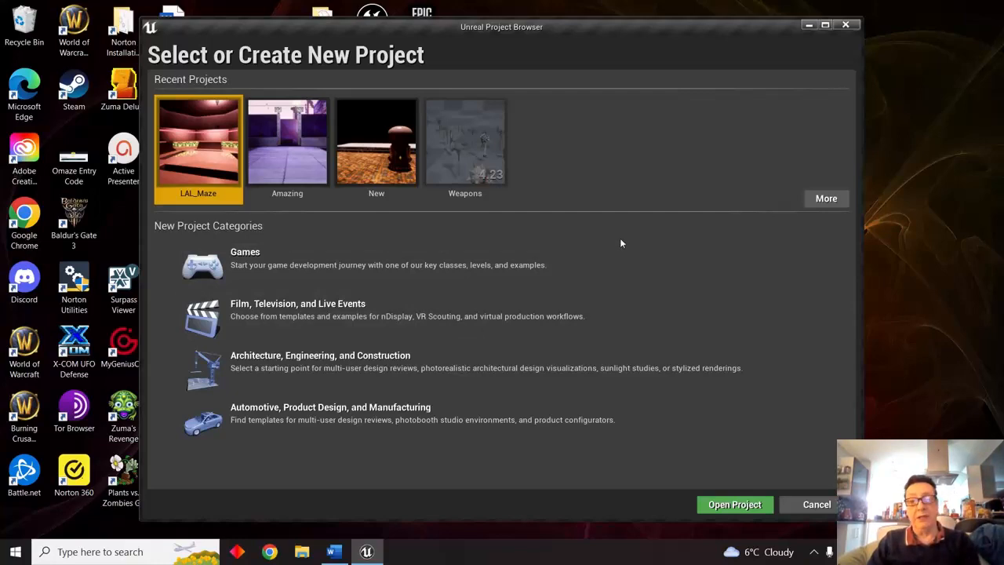
left_click_drag(648, 34, 705, 49)
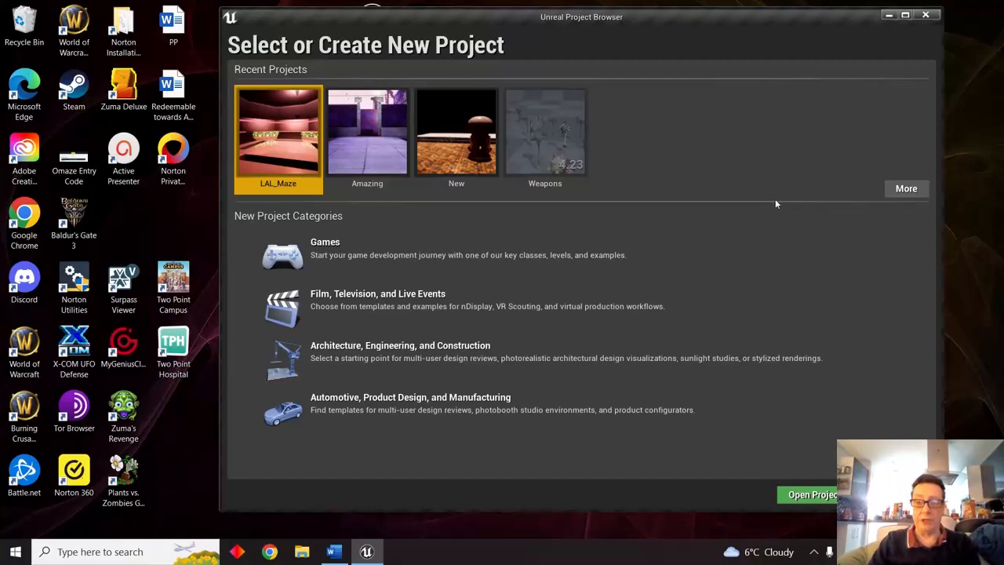
left_click(280, 261)
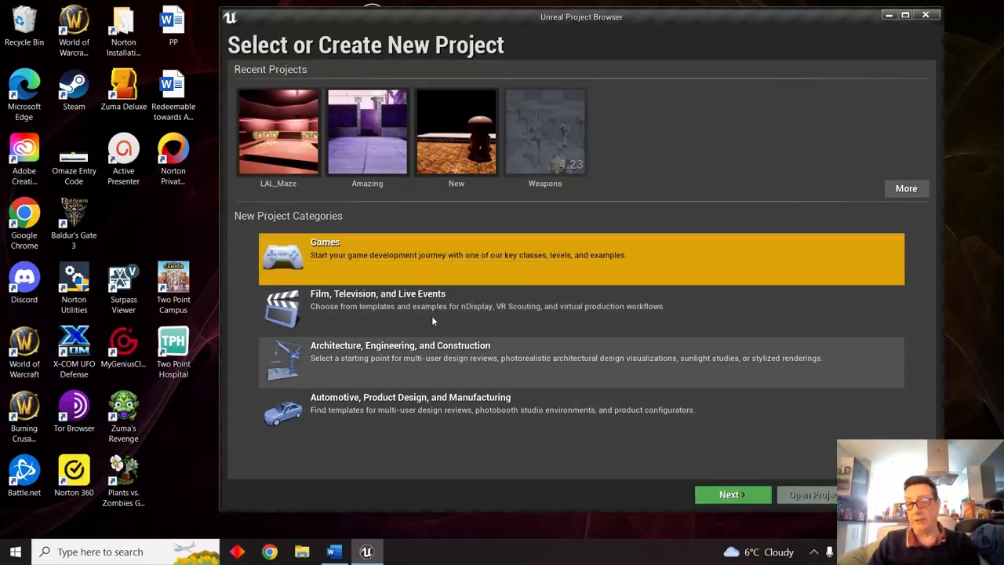
left_click(730, 495)
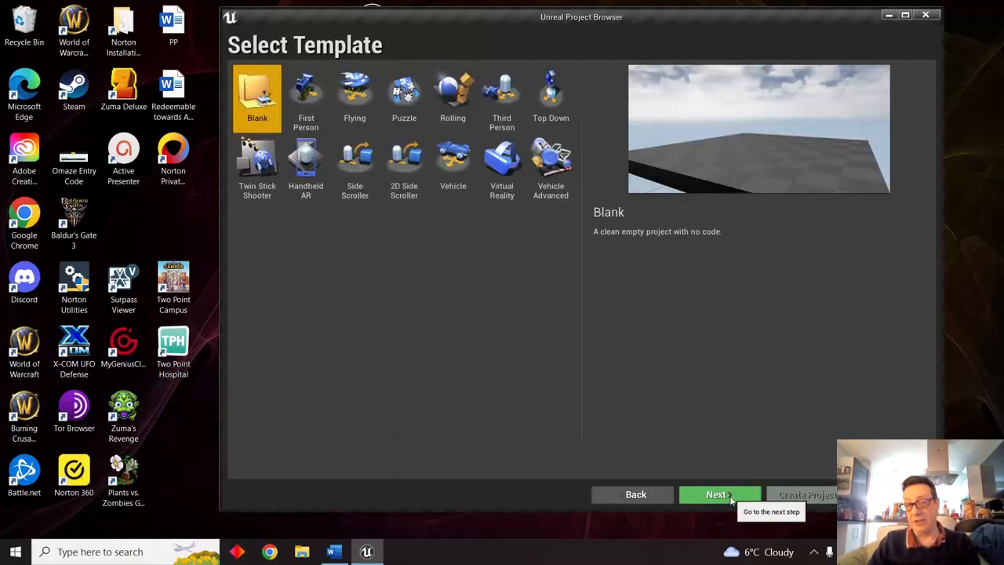
- Preview the Top Down, Rolling, Puzzle, 2D Side Scroller, Side Scroller, Handheld AR and Twin Stick Shooter templates
left_click(550, 94)
left_click(453, 94)
left_click(404, 94)
left_click(404, 164)
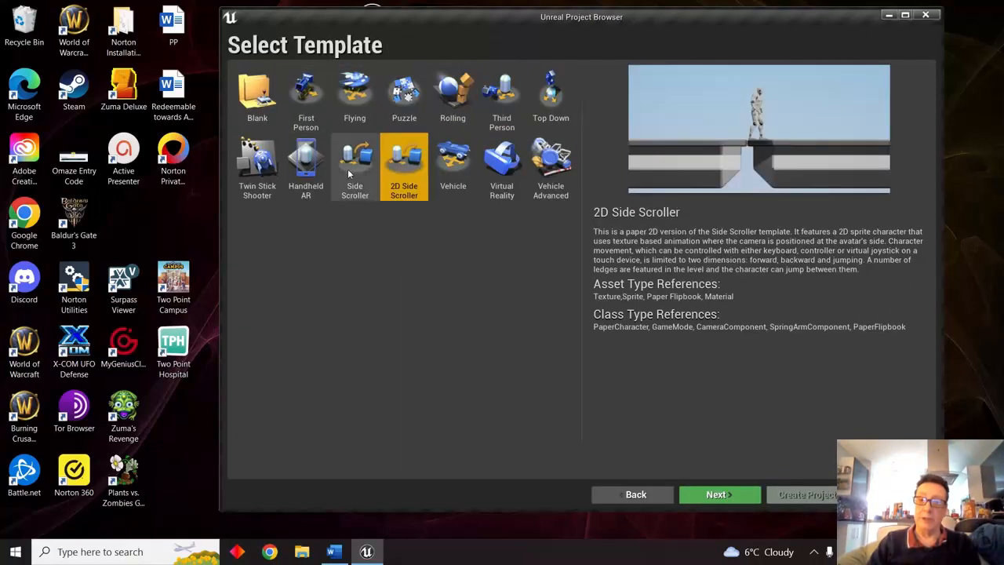
left_click(352, 169)
left_click(306, 166)
left_click(257, 166)
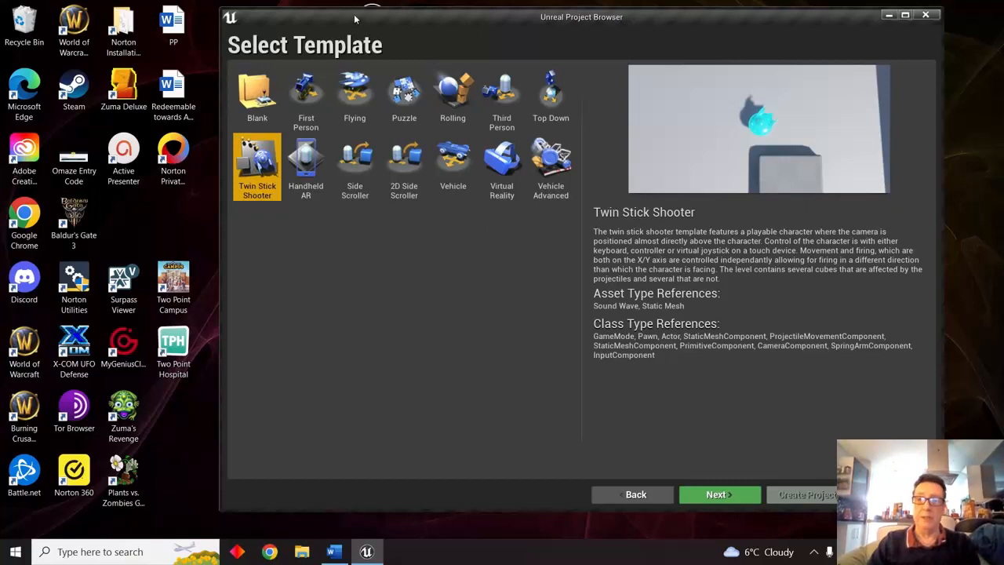
- Choose the First Person template for the new project and continue to its project settings
left_click(312, 99)
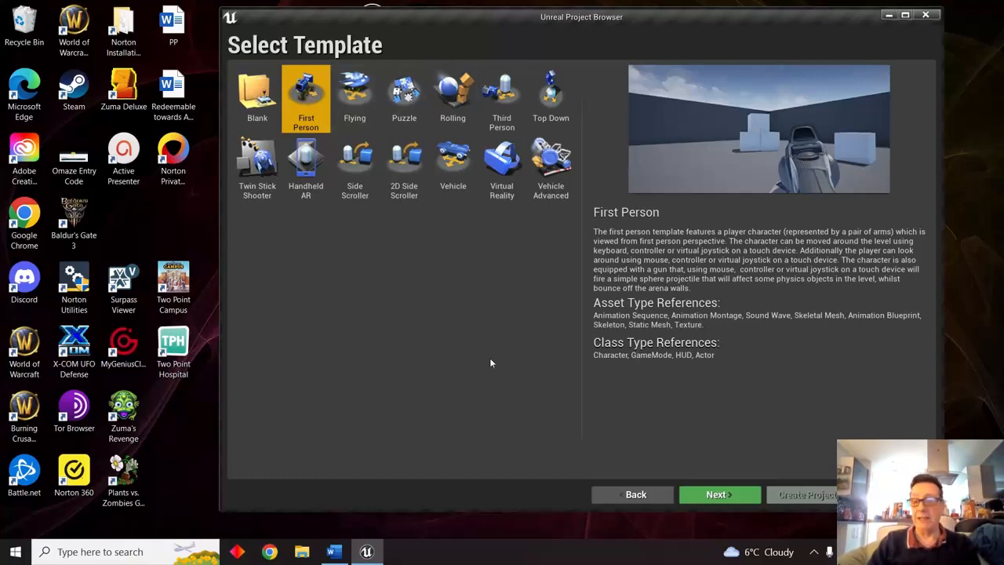
left_click(725, 495)
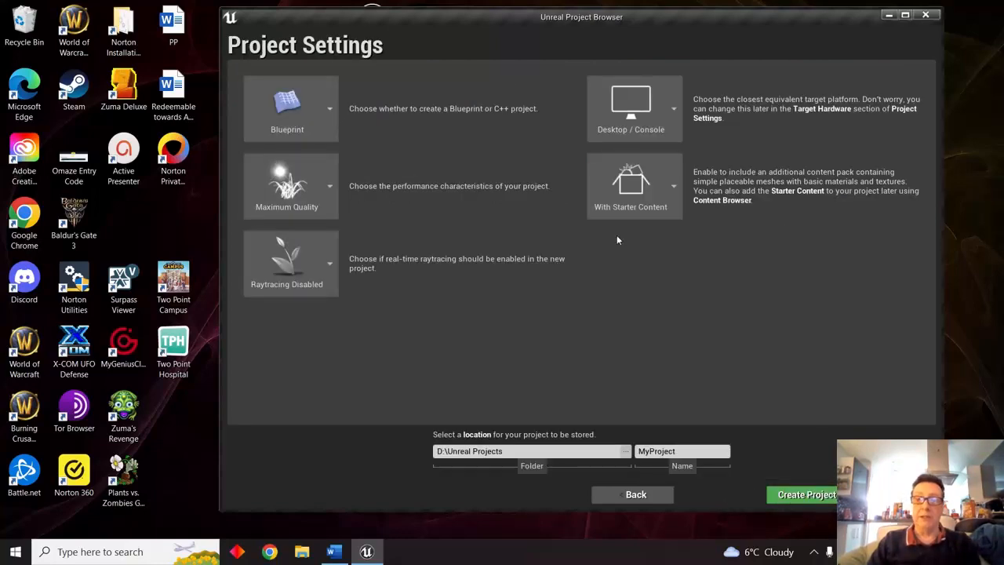
left_click_drag(734, 35, 678, 35)
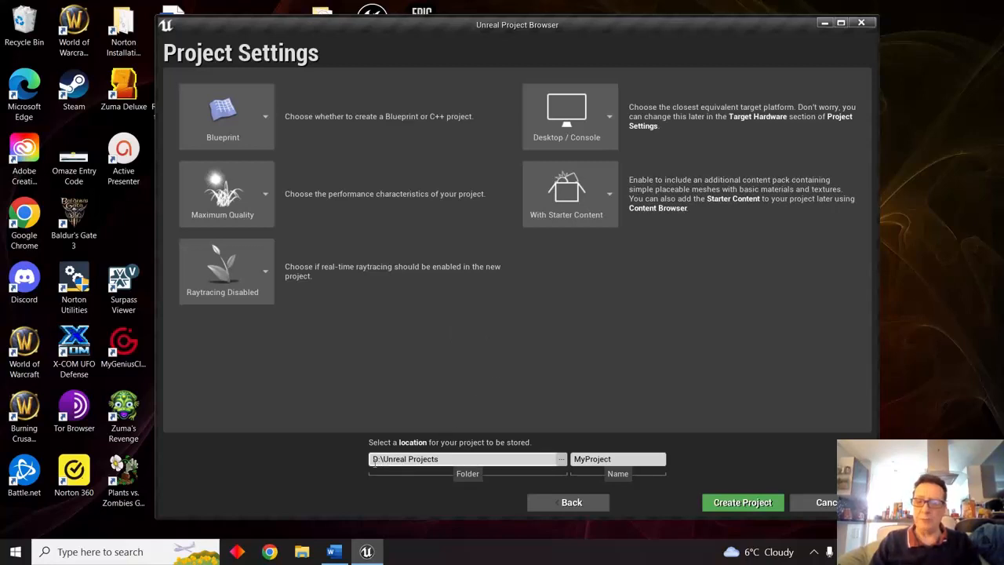
- Name the project TargetPractice, keep the D:\Unreal Projects location, and create the project
left_click_drag(434, 460, 353, 458)
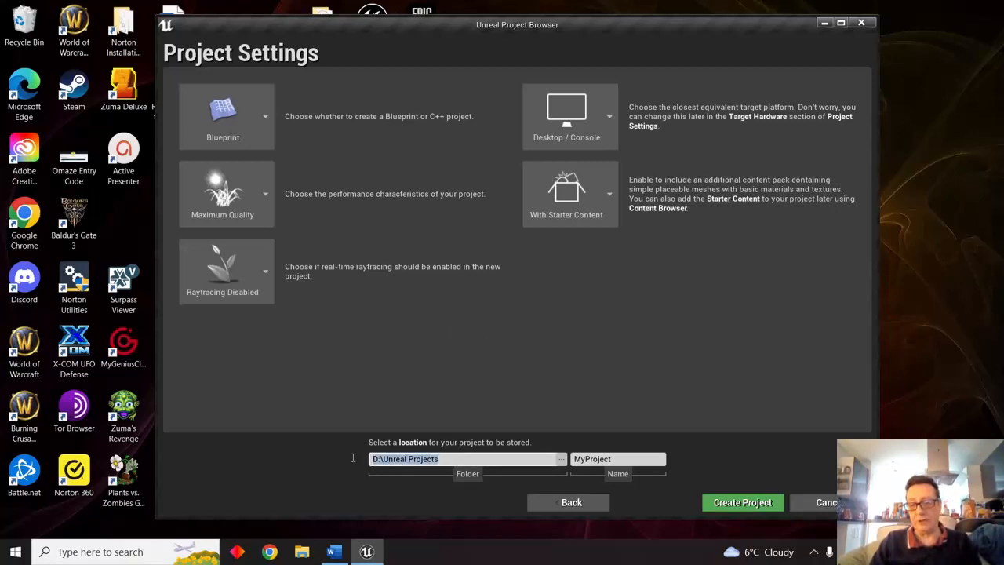
left_click(657, 304)
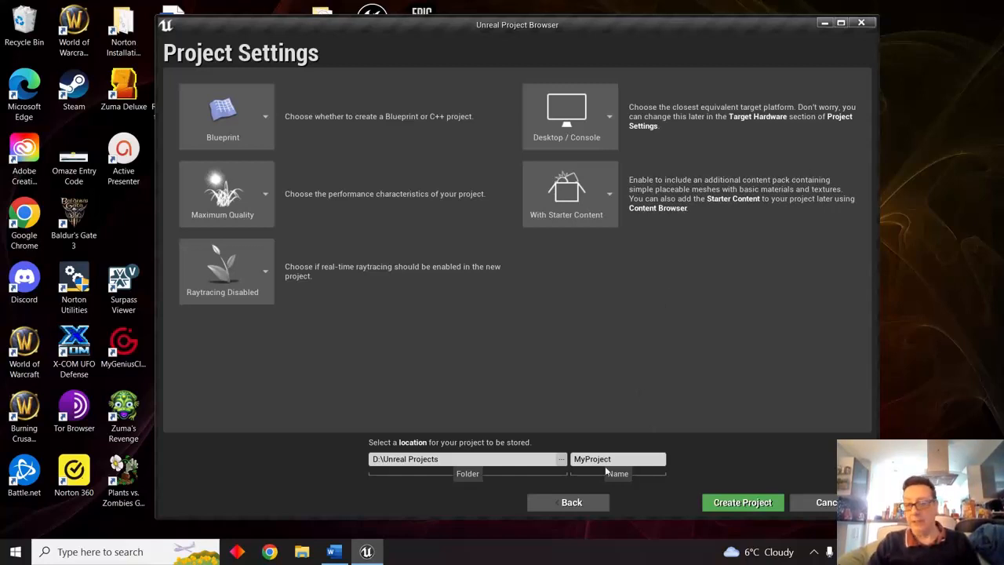
left_click(577, 460)
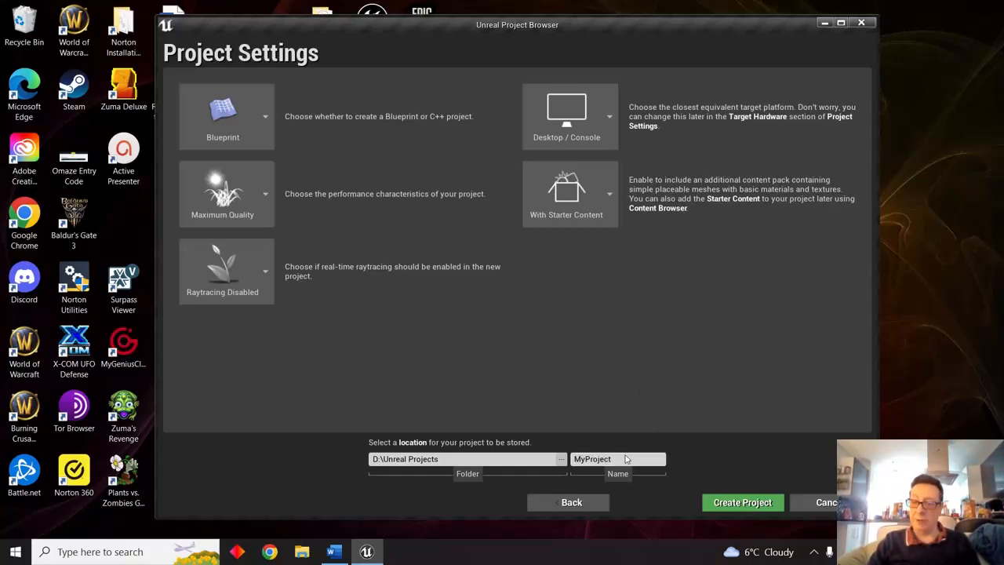
left_click_drag(618, 460, 564, 469)
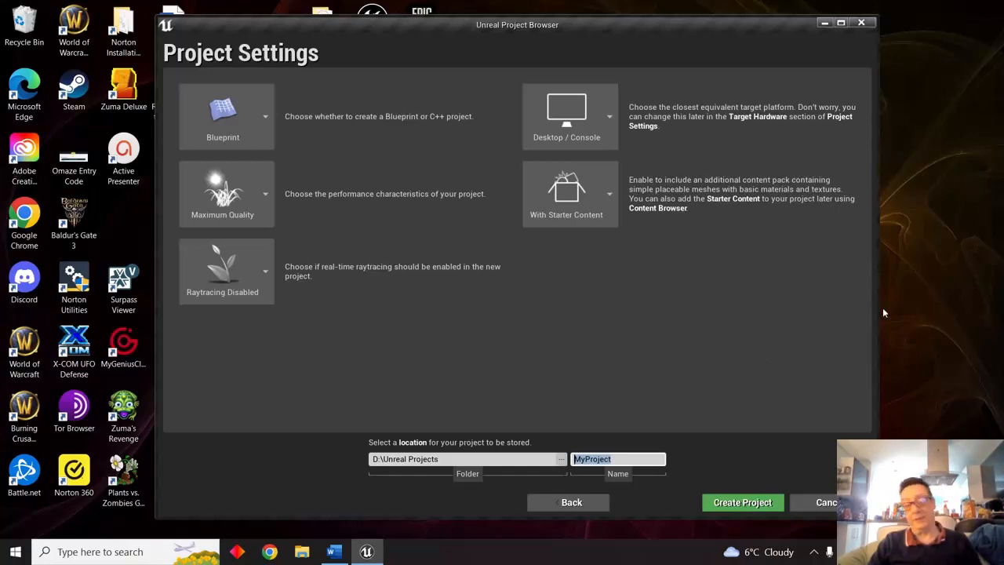
type("TargetPractice")
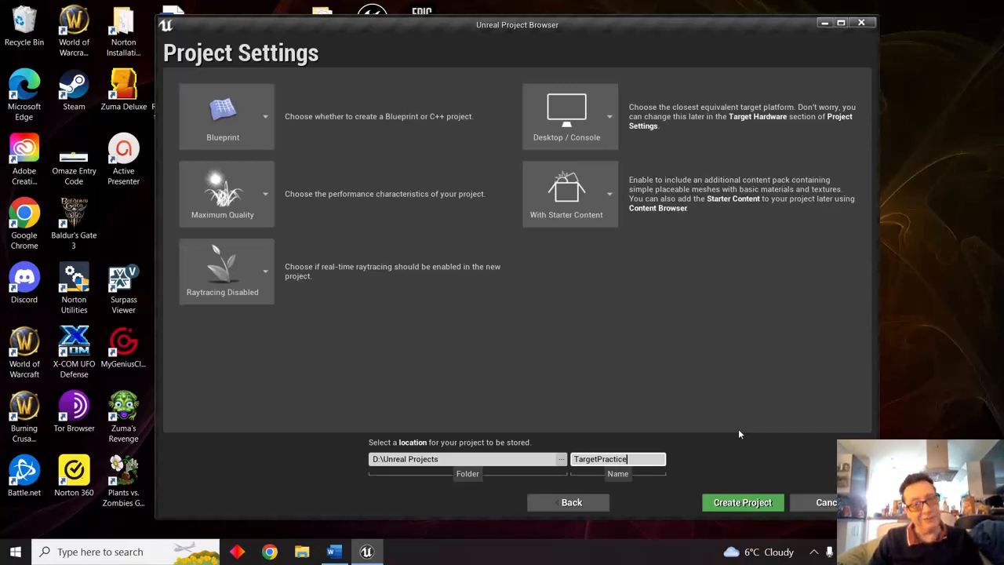
left_click(742, 502)
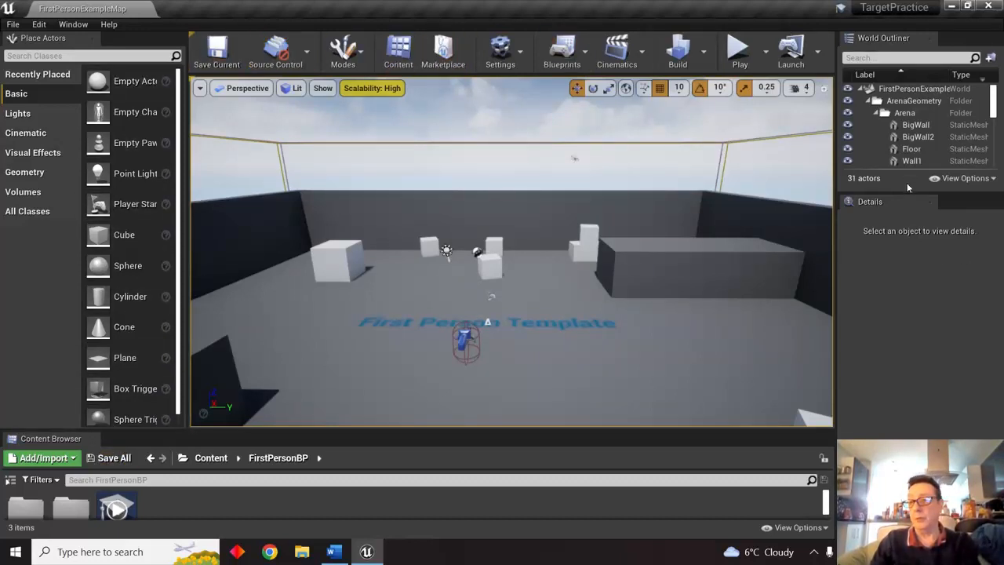
- Enlarge the World Outliner to list more actors and look around the template arena
left_click_drag(907, 194, 903, 284)
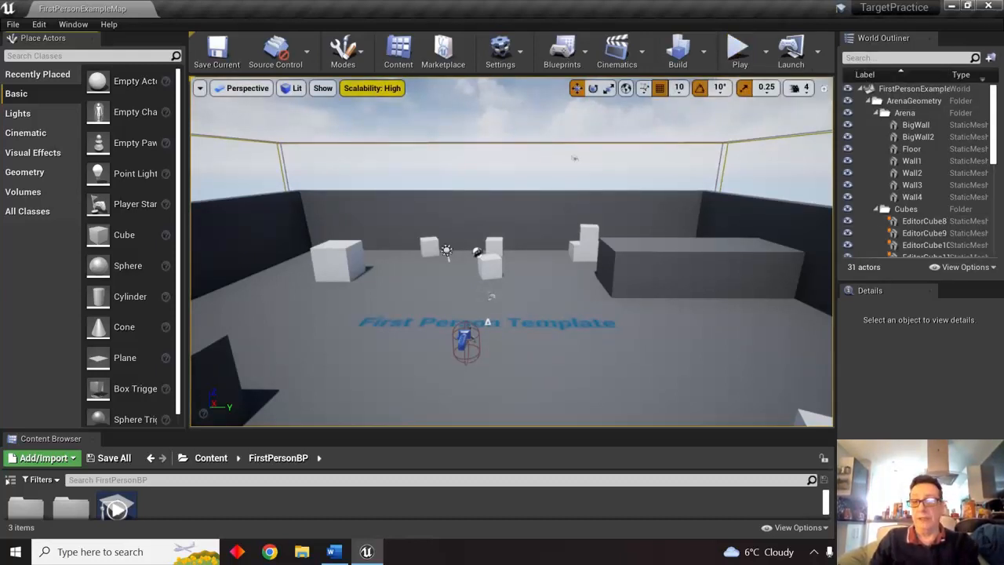
right_click_drag(651, 278, 652, 237)
scroll(653, 237, "up", 2)
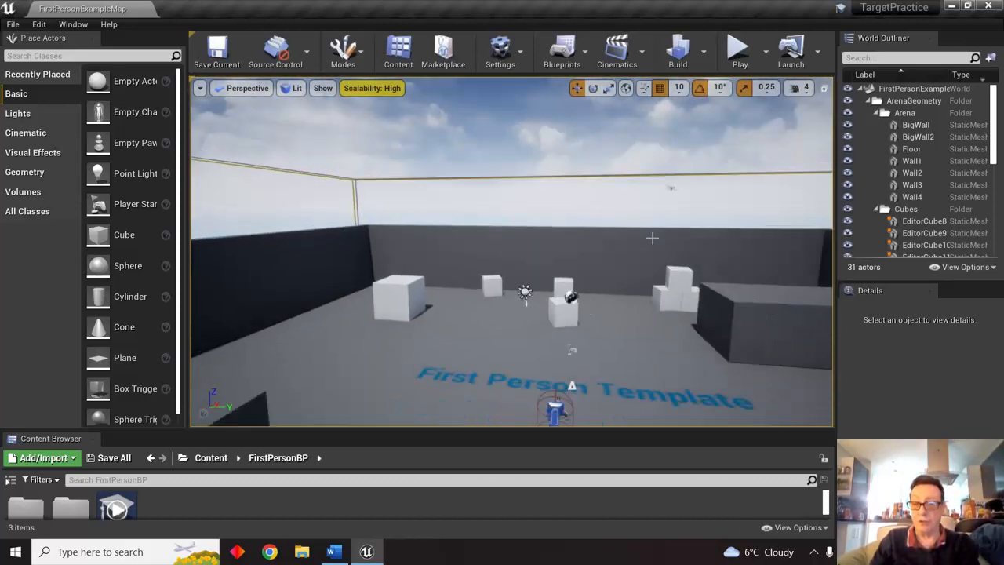
scroll(652, 237, "down", 9)
scroll(652, 237, "up", 8)
scroll(652, 237, "down", 3)
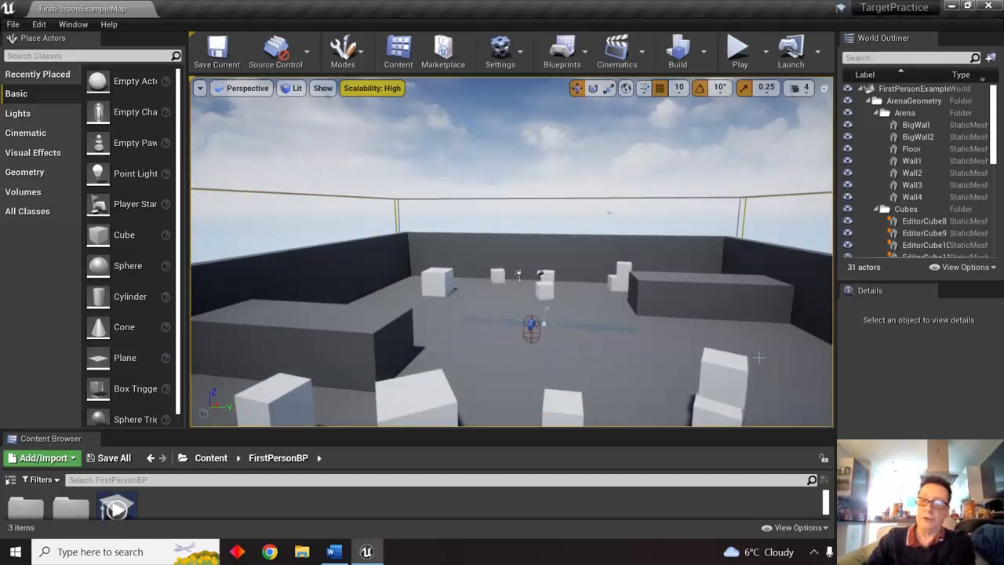
scroll(536, 310, "up", 3)
mouse_move(536, 310)
right_mouse_down()
mouse_move(708, 395)
mouse_move(509, 426)
mouse_move(539, 329)
right_mouse_up()
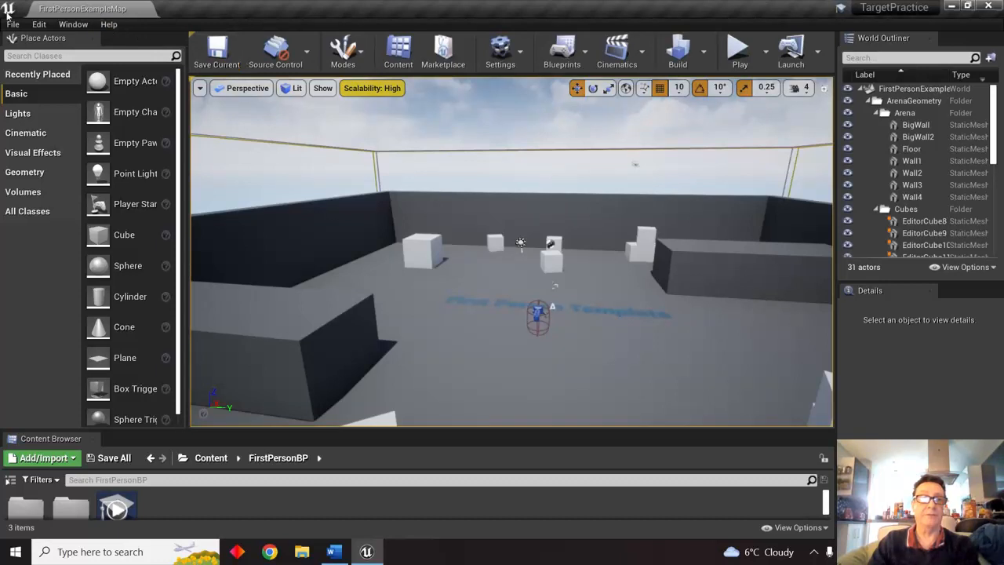
- Create a new level from the Default level template and look over its floor and actors
left_click(12, 24)
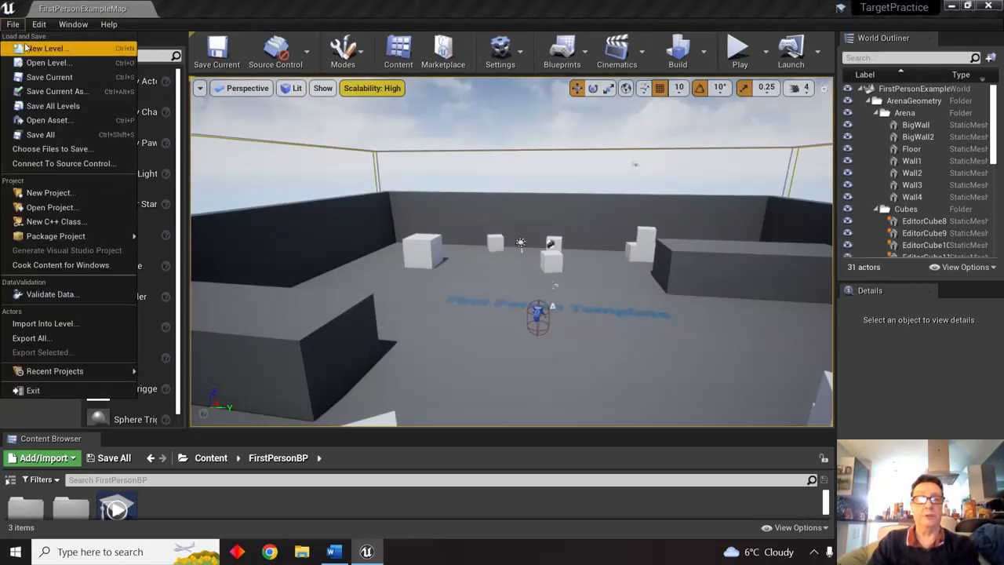
left_click(35, 50)
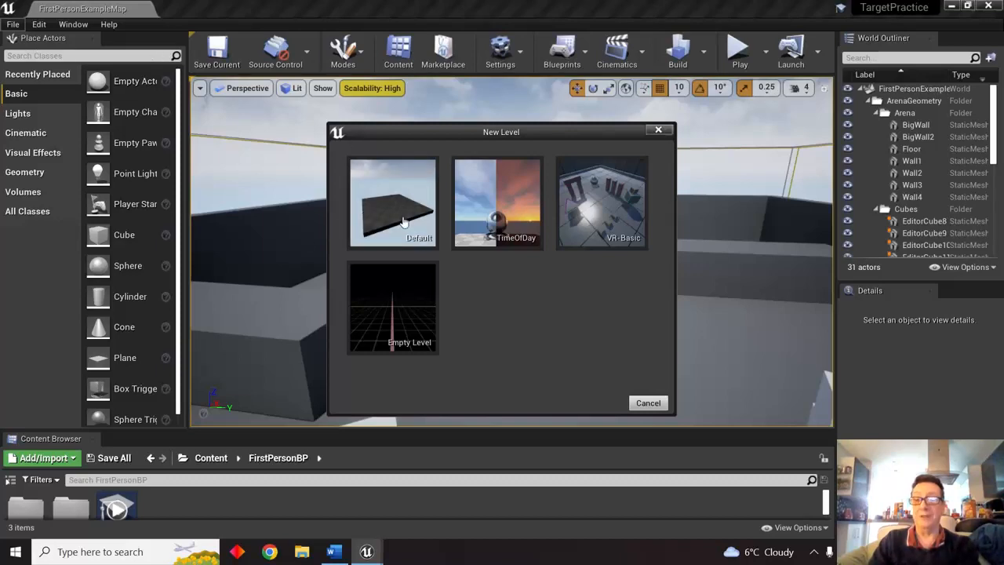
left_click(393, 202)
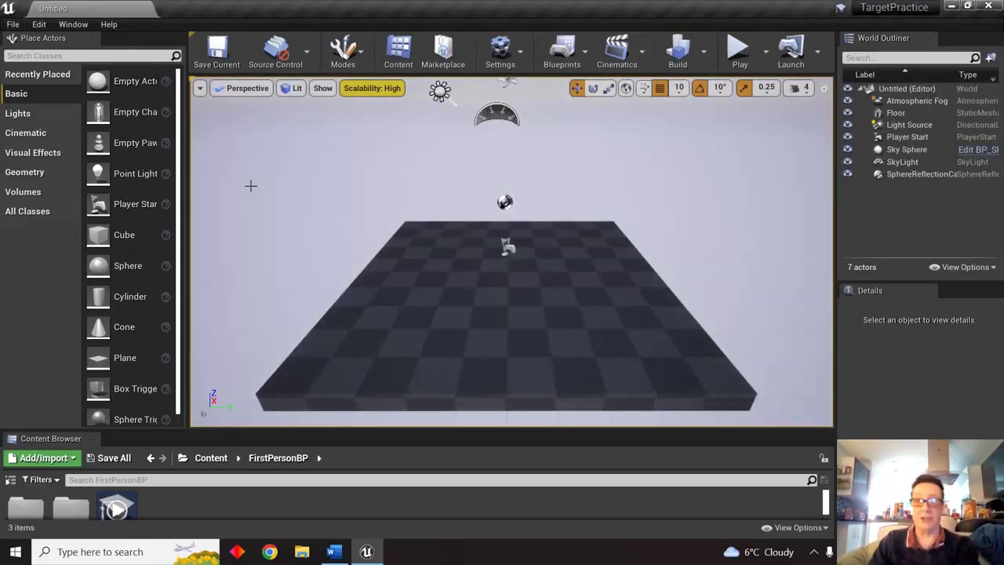
right_click_drag(466, 249, 377, 308)
right_click_drag(429, 257, 480, 154)
mouse_move(484, 275)
right_mouse_down()
mouse_move(754, 259)
mouse_move(403, 197)
mouse_move(278, 136)
mouse_move(934, 290)
mouse_move(482, 283)
right_mouse_up()
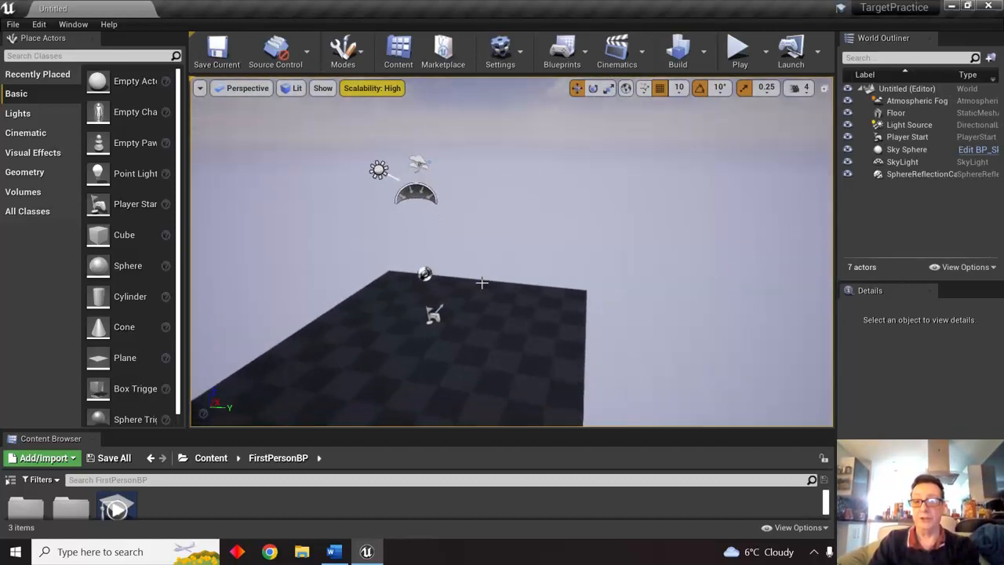
- Play-test the new level in the editor, firing shots in several directions, and end the session
left_click(740, 51)
left_click(578, 418)
left_click(542, 266)
left_click(190, 291)
left_click(191, 291)
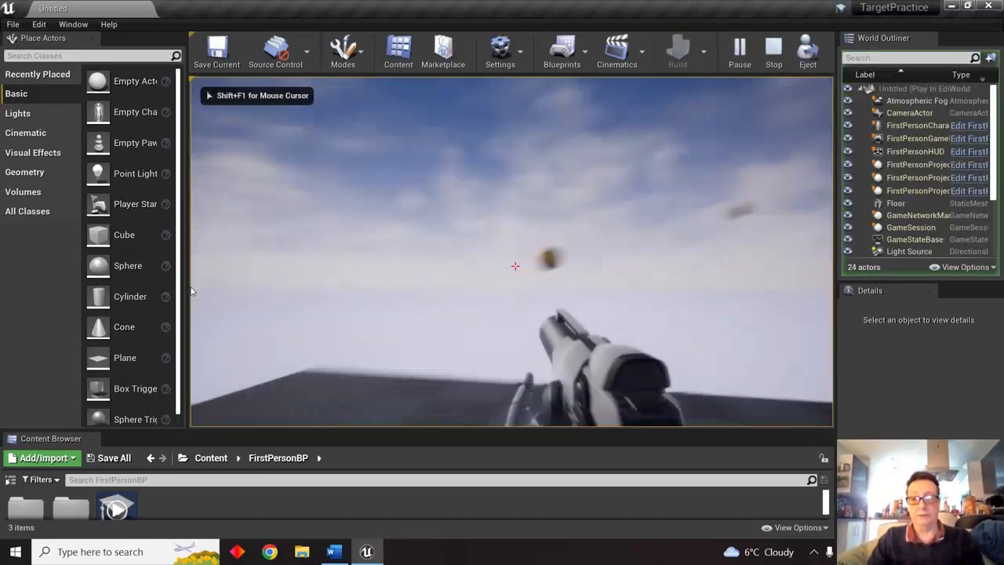
left_click(191, 314)
left_click(191, 314)
left_click(216, 419)
left_click(216, 419)
left_click(215, 419)
left_click(267, 427)
left_click(267, 426)
left_click(515, 424)
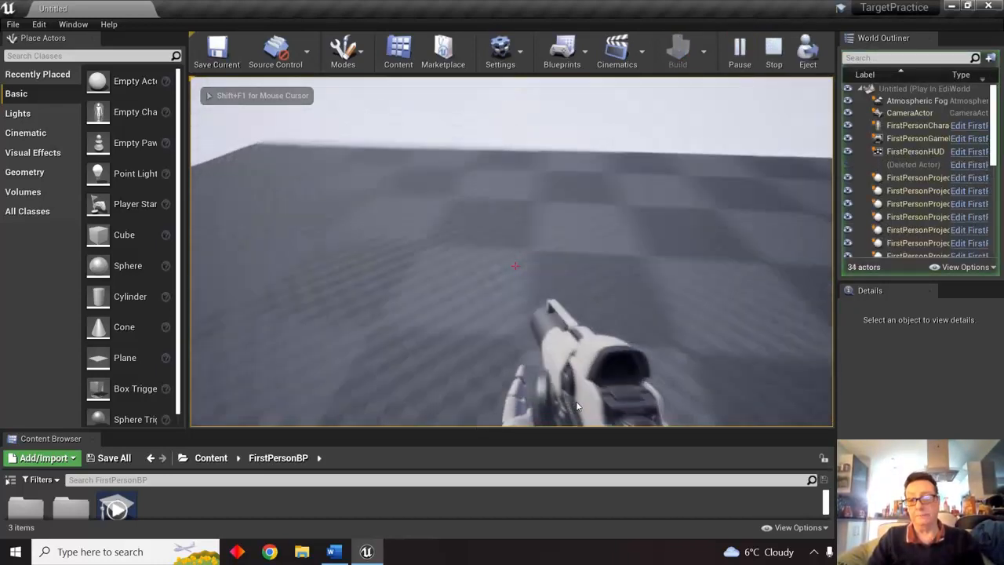
left_click(814, 356)
left_click(813, 356)
left_click(833, 359)
left_click(832, 358)
left_click(833, 358)
left_click(832, 354)
left_click(832, 346)
left_click(832, 331)
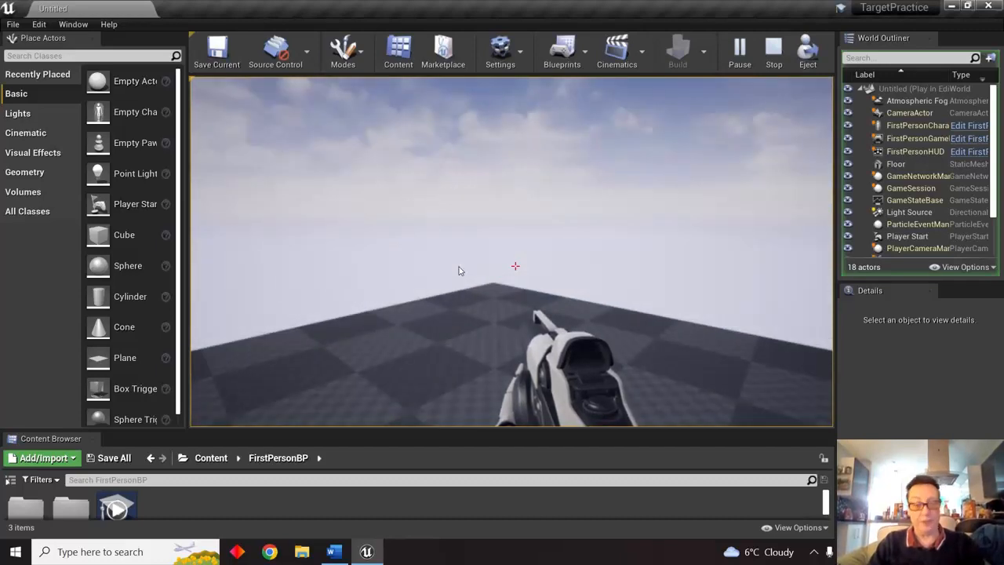
key("Escape")
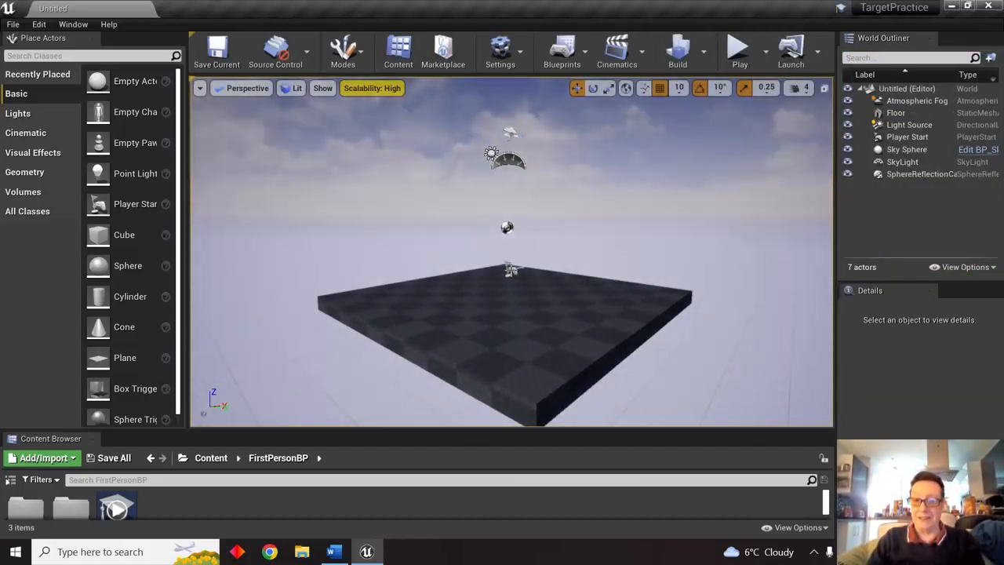
- Move the Player Start along the negative X axis from the centre to the edge of the floor
left_click(512, 269)
key("f")
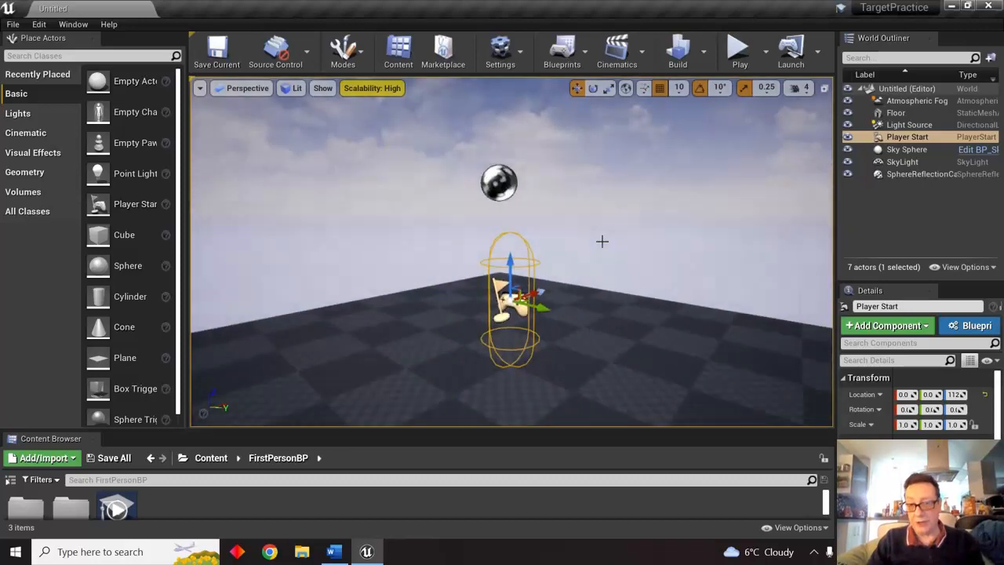
scroll(602, 241, "down", 4)
left_click_drag(624, 262, 490, 344, "alt")
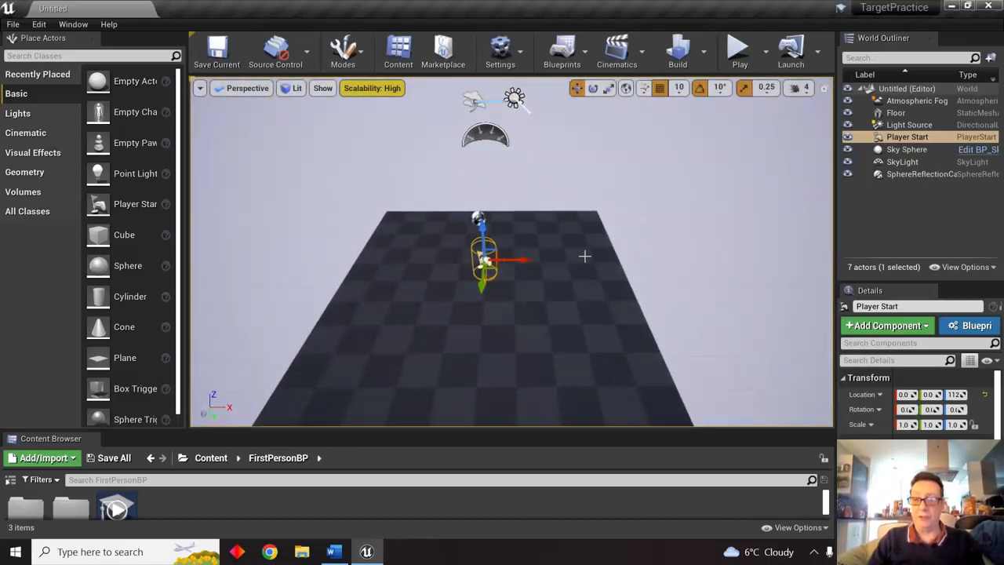
left_click_drag(524, 260, 456, 273)
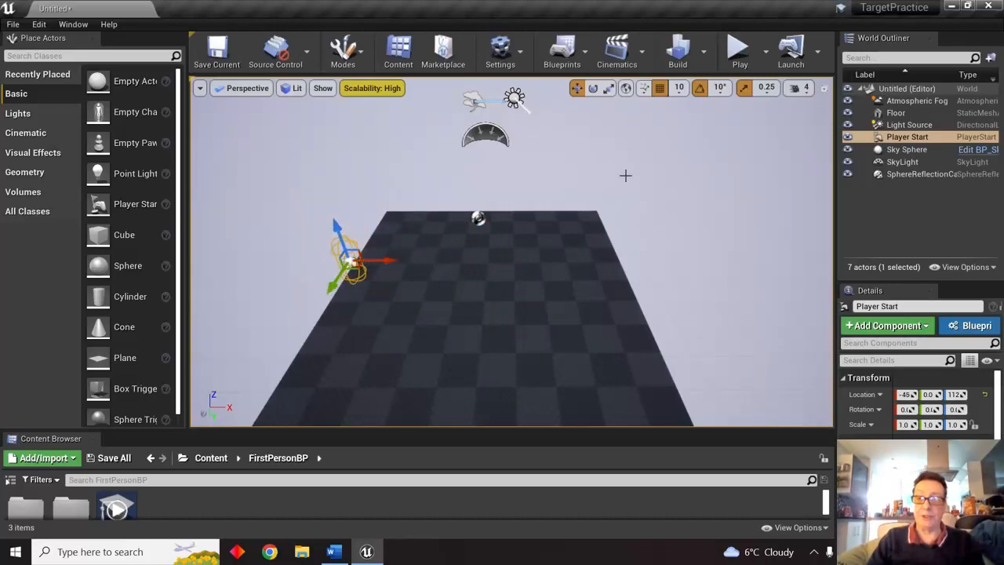
- Play-test the level from the relocated Player Start, firing shots over the floor and into the sky, and stop playing
left_click(740, 51)
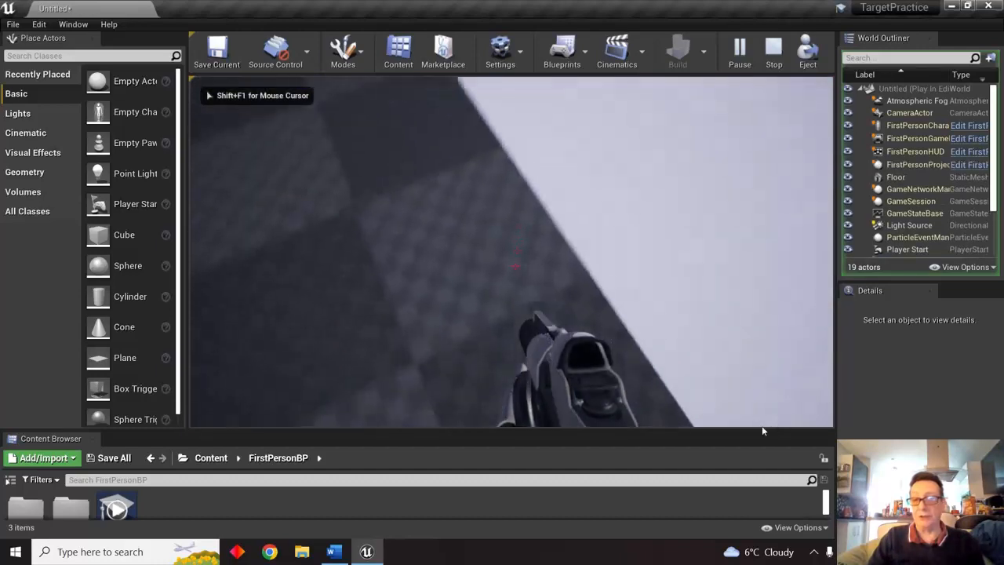
left_click(828, 352)
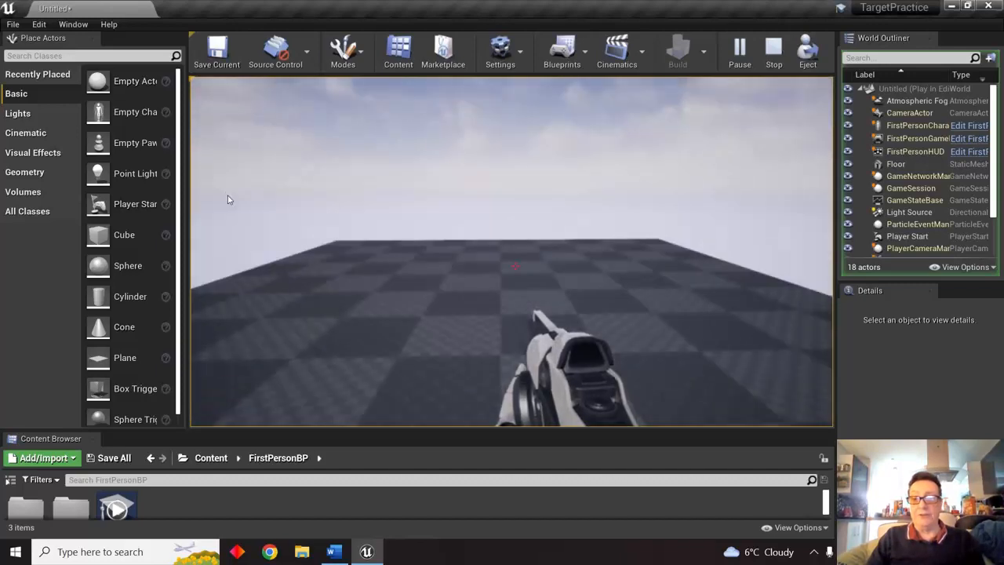
left_click(219, 115)
left_click(212, 106)
left_click(202, 95)
left_click(193, 83)
left_click(193, 102)
left_click(193, 145)
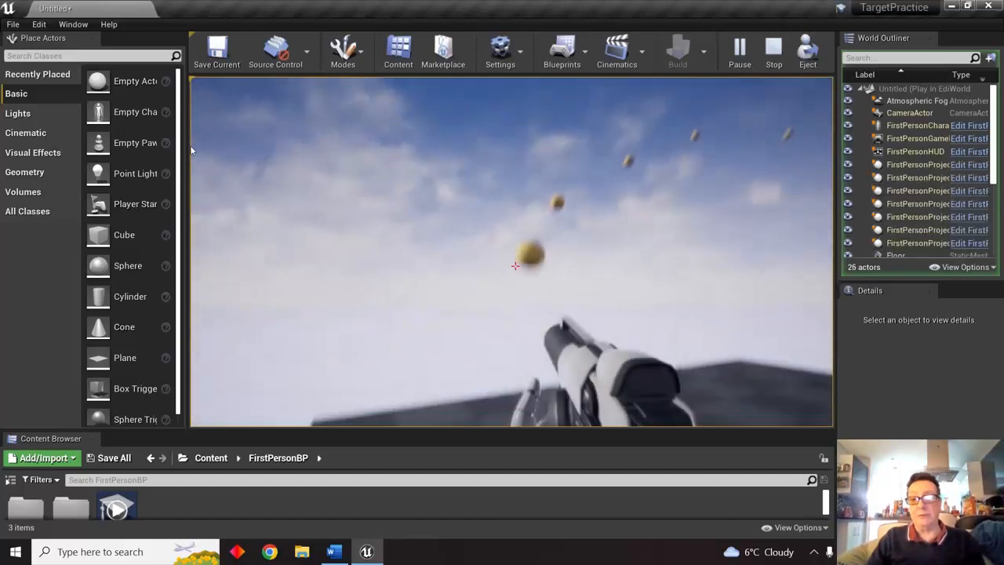
left_click(228, 189)
left_click(267, 226)
left_click(322, 235)
left_click(392, 236)
left_click(451, 232)
left_click(502, 221)
left_click(540, 205)
left_click(534, 157)
left_click(494, 98)
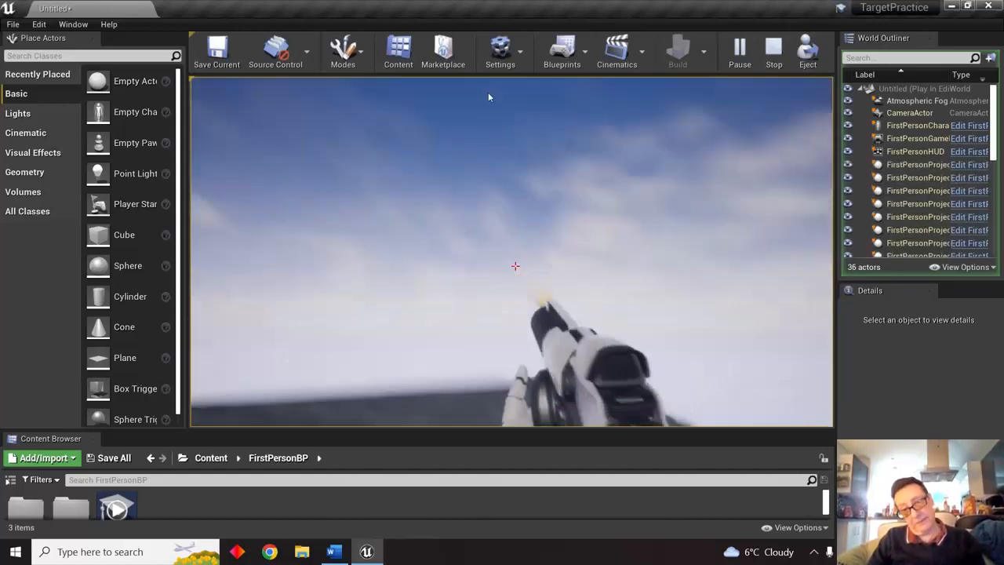
left_click(424, 79)
left_click(345, 78)
left_click(306, 79)
left_click(297, 79)
left_click(294, 79)
left_click(291, 80)
left_click(281, 83)
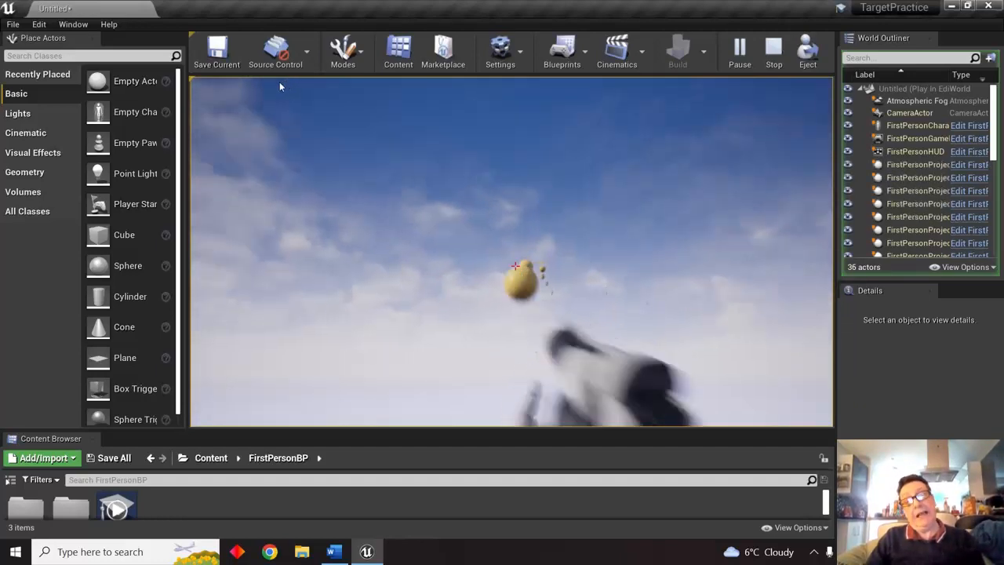
left_click(278, 85)
left_click(278, 87)
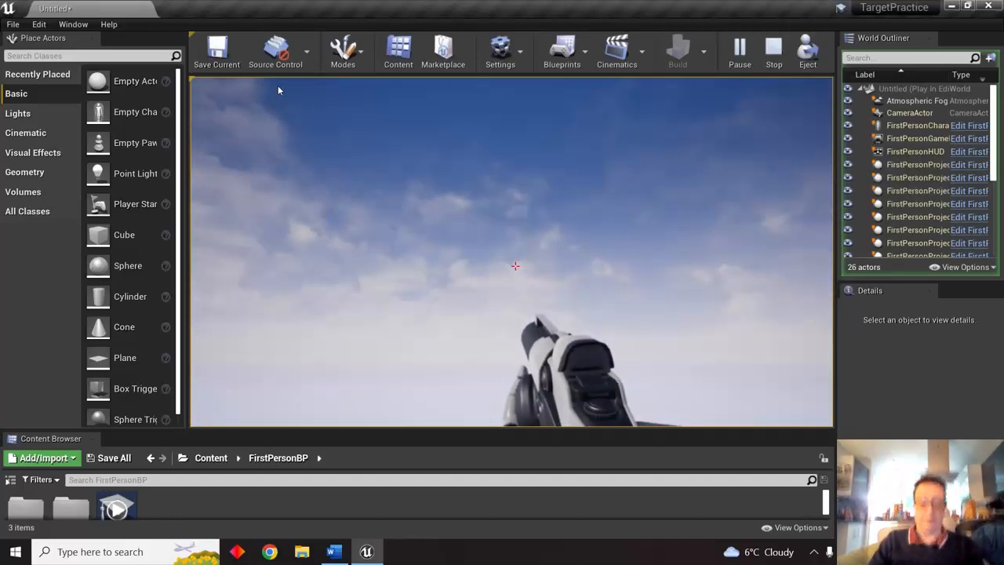
key("Escape")
- Place a Cube actor above the floor at about X 50, Y 50, Z 280
mouse_move(369, 100)
right_mouse_down()
mouse_move(381, 108)
mouse_move(370, 91)
right_mouse_up()
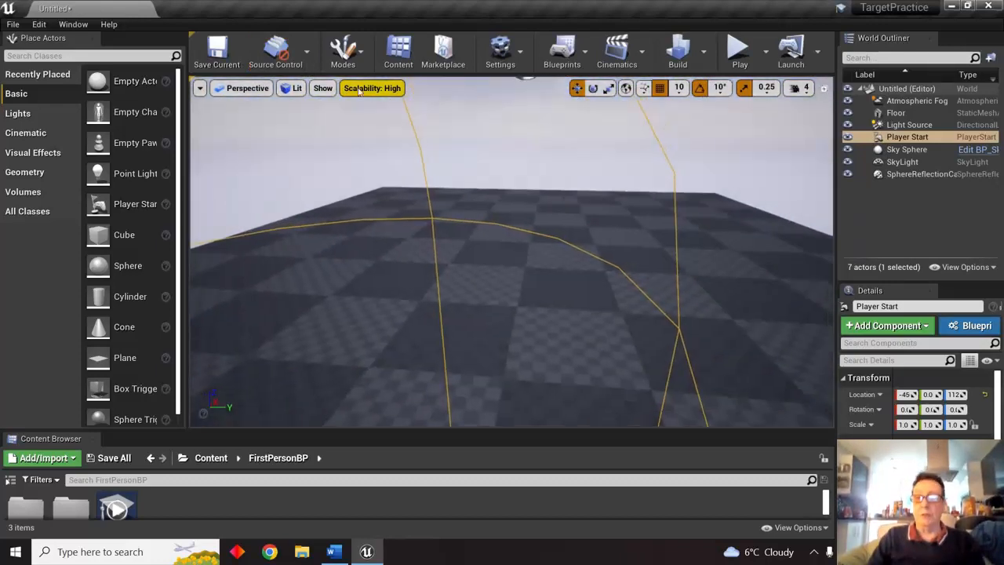
scroll(457, 109, "up", 2)
scroll(456, 108, "down", 5)
middle_click_drag(525, 138, 531, 202)
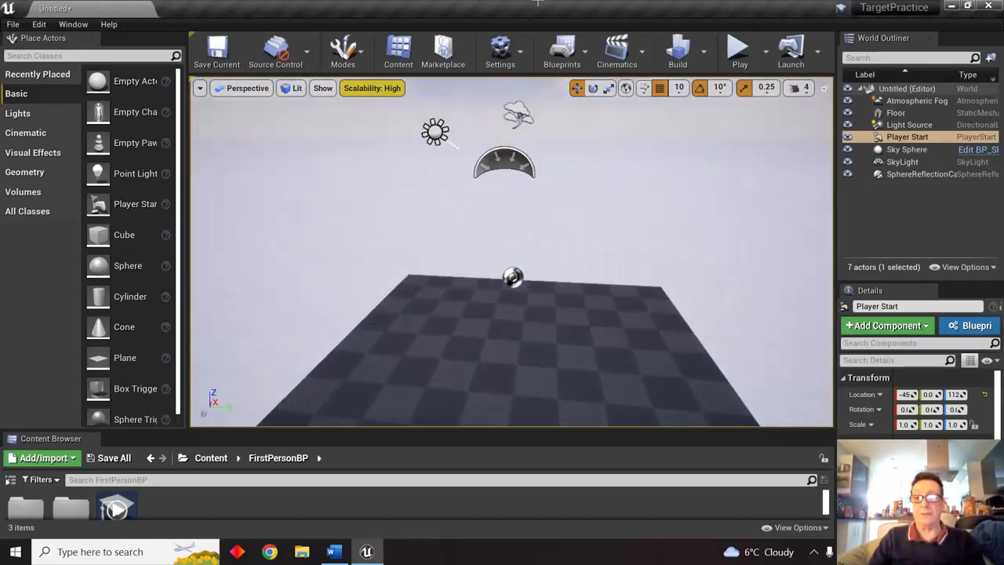
right_click_drag(530, 202, 511, 263)
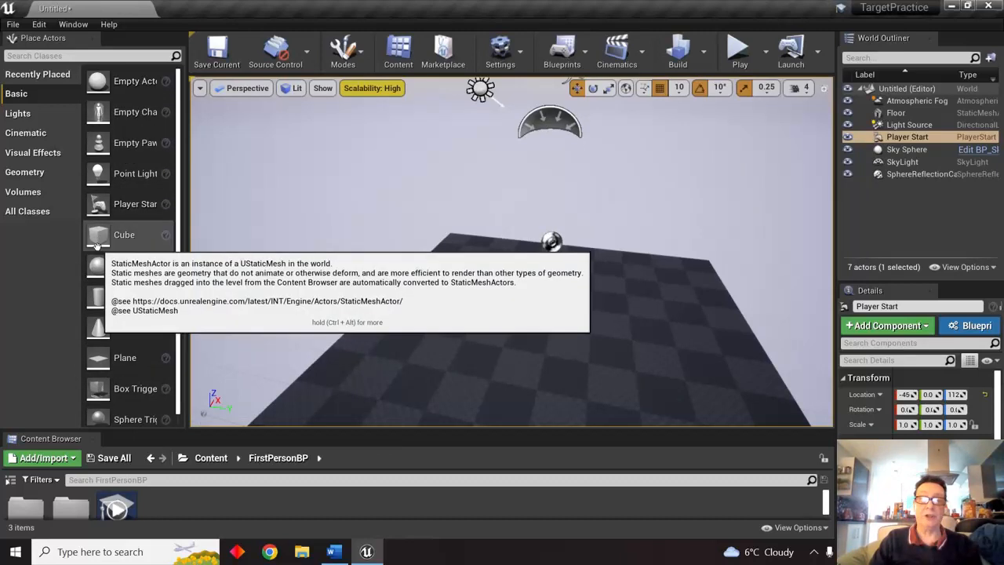
left_click_drag(99, 236, 584, 229)
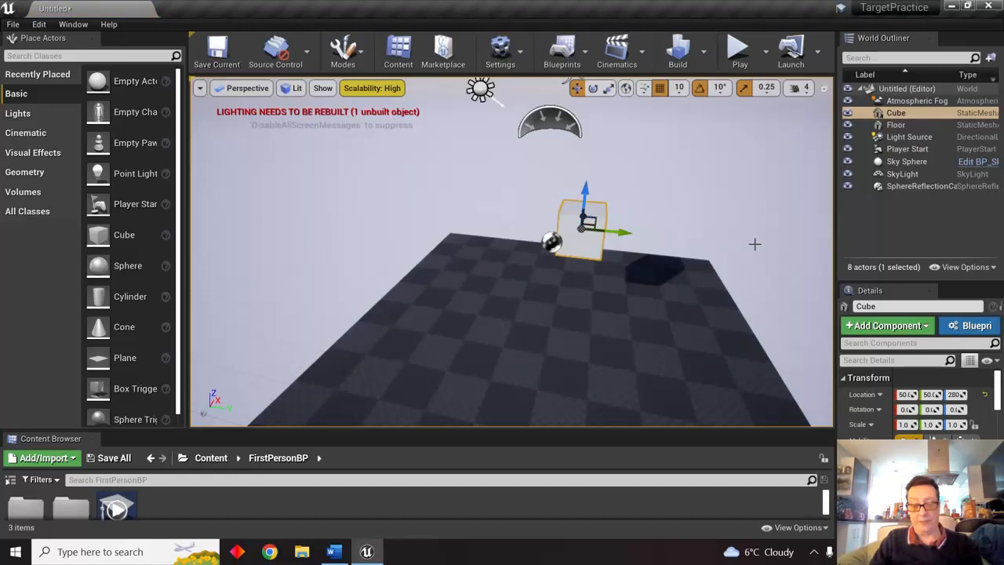
- Move the cube along the X axis to about 390, at the floor edge opposite the Player Start
key("f")
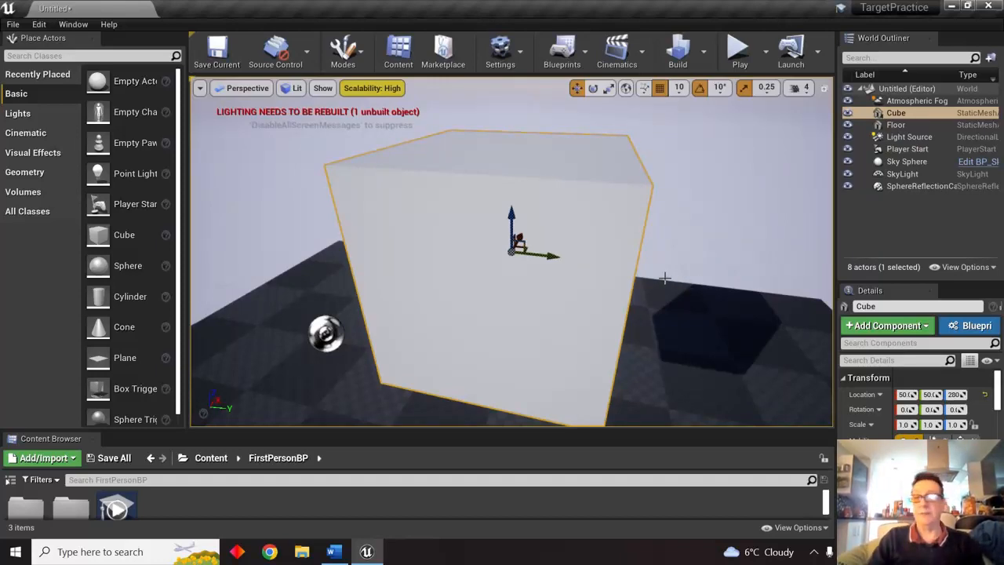
mouse_move(678, 271)
left_mouse_down("alt")
mouse_move(657, 285)
mouse_move(408, 170)
mouse_move(342, 357)
mouse_move(677, 271)
left_mouse_up("alt")
scroll(677, 271, "down", 10)
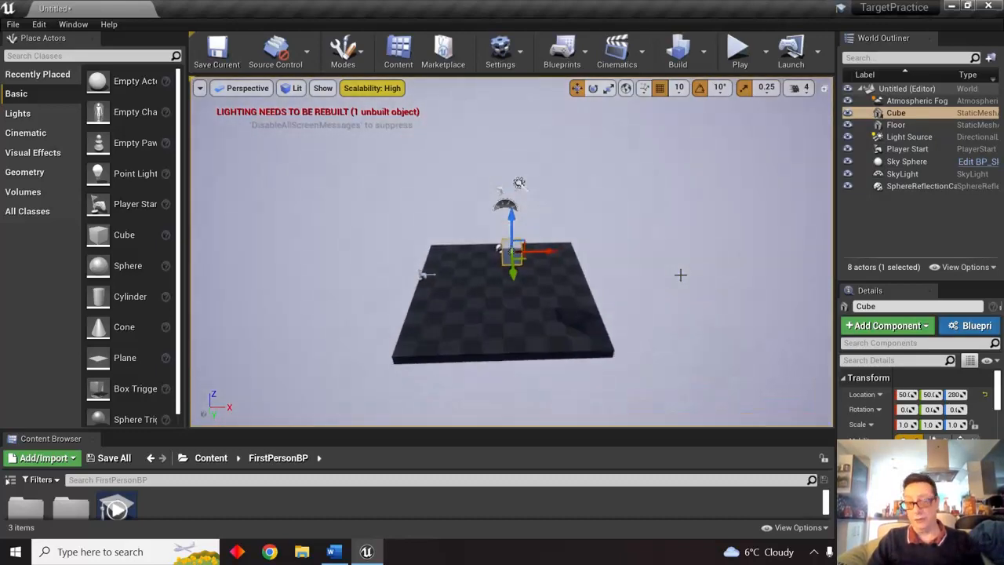
left_click_drag(543, 251, 616, 249)
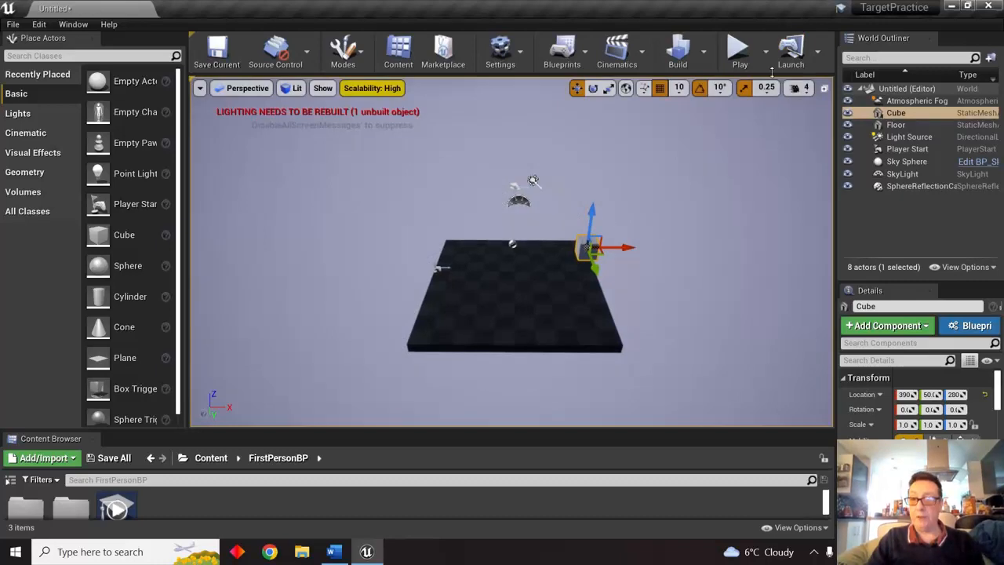
- Play-test the level by repeatedly shooting at the floating cube, and end the session
left_click(740, 51)
left_click(674, 207)
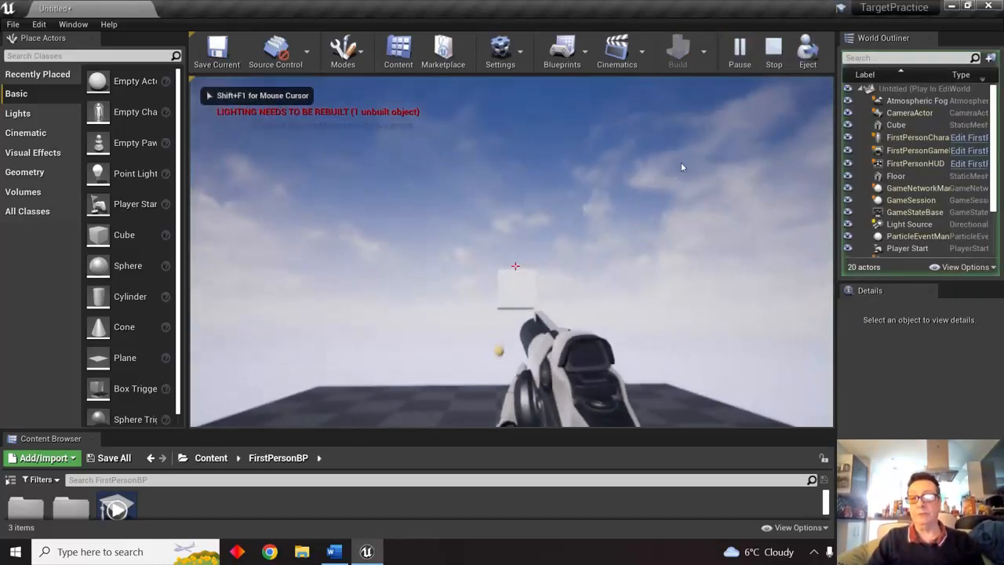
left_click(683, 168)
left_click(686, 173)
left_click(686, 174)
left_click(685, 174)
left_click(686, 174)
left_click(686, 174)
left_click(686, 174)
left_click(685, 175)
left_click(684, 175)
left_click(684, 175)
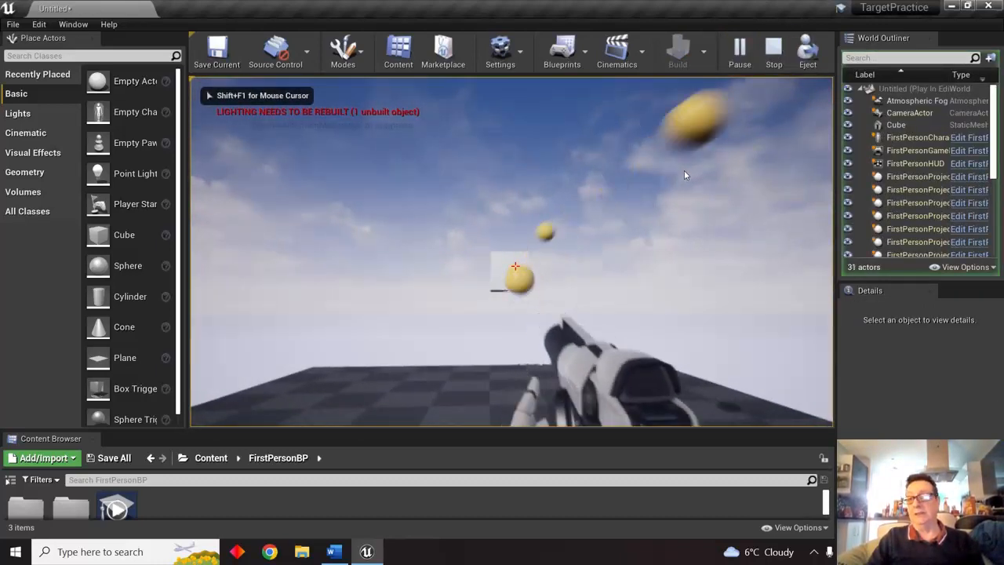
left_click(684, 175)
left_click(684, 175)
left_click(684, 175)
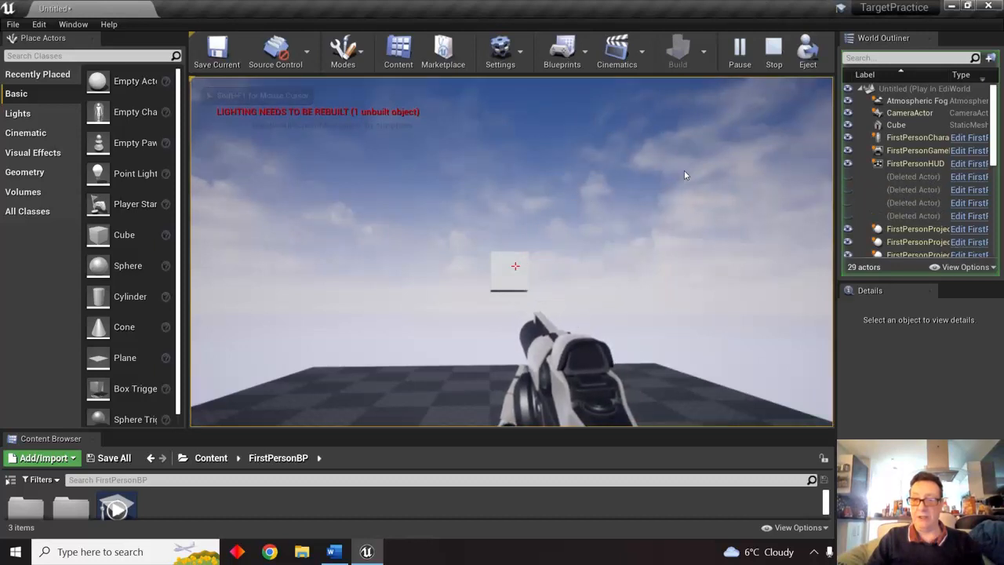
left_click(684, 174)
left_click(684, 174)
left_click(685, 174)
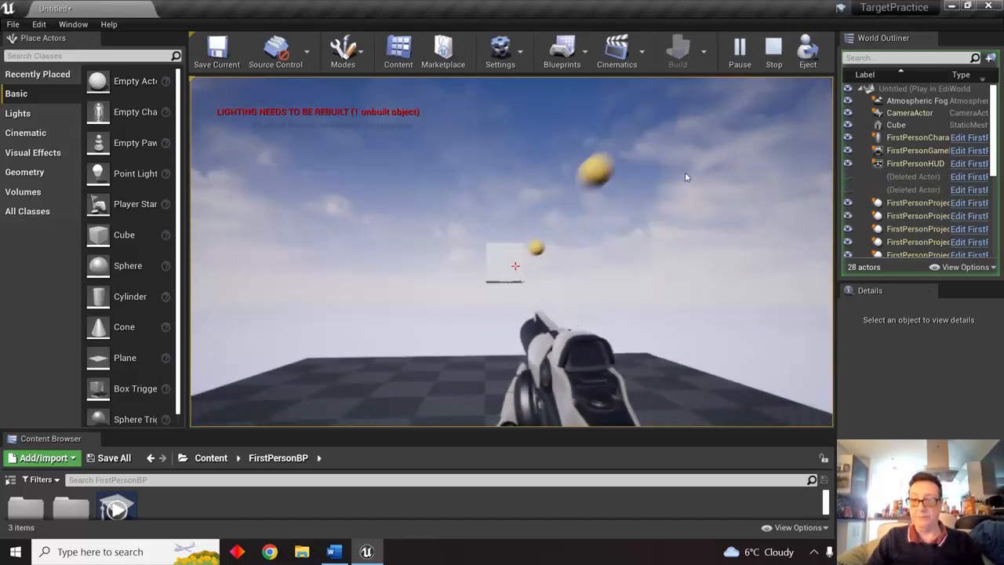
left_click(680, 224)
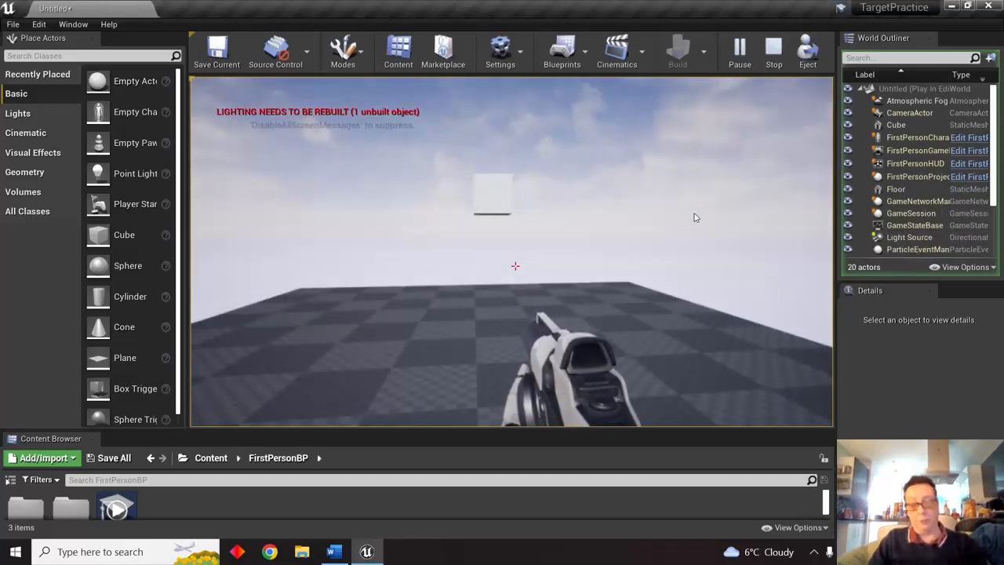
key("Escape")
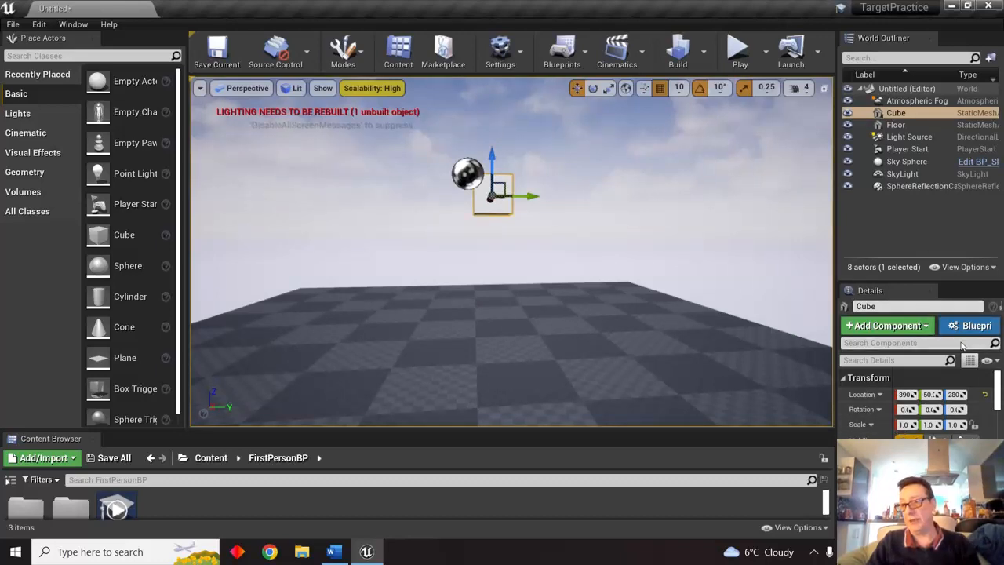
- Widen the World Outliner and Details area and enlarge Details vertically to expose more of the cube's properties
left_click_drag(837, 232, 764, 233)
left_click(970, 5)
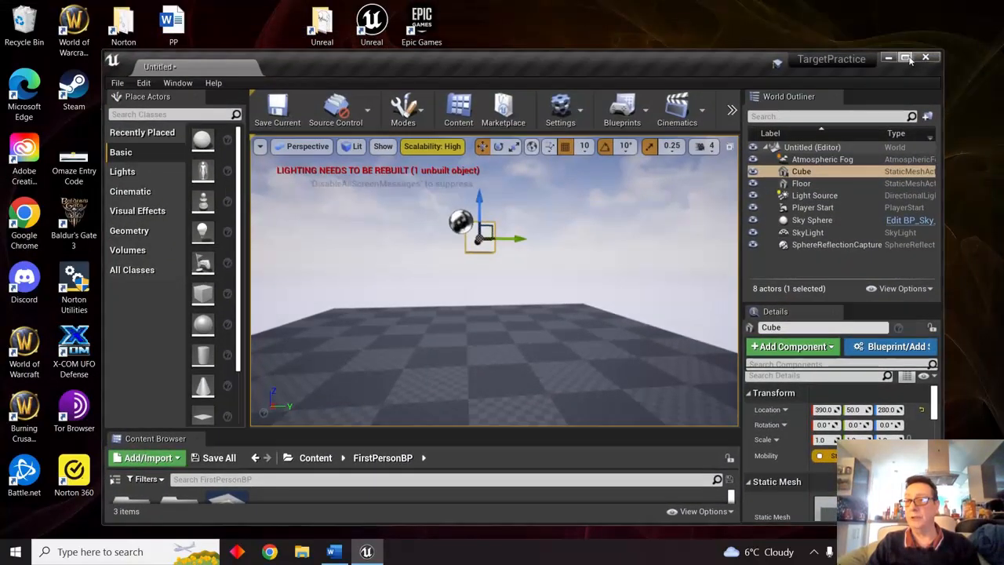
left_click(905, 57)
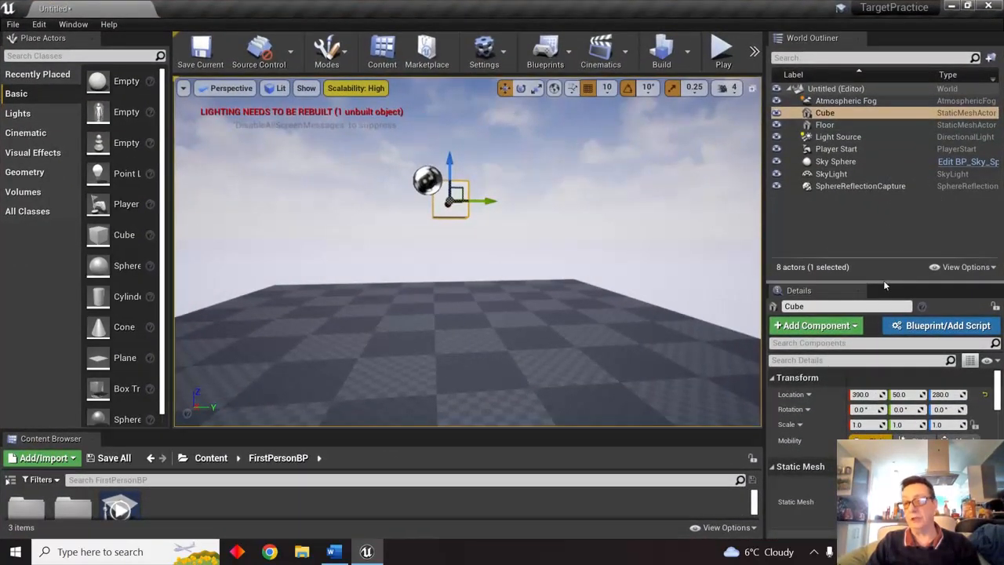
left_click_drag(909, 277, 905, 212)
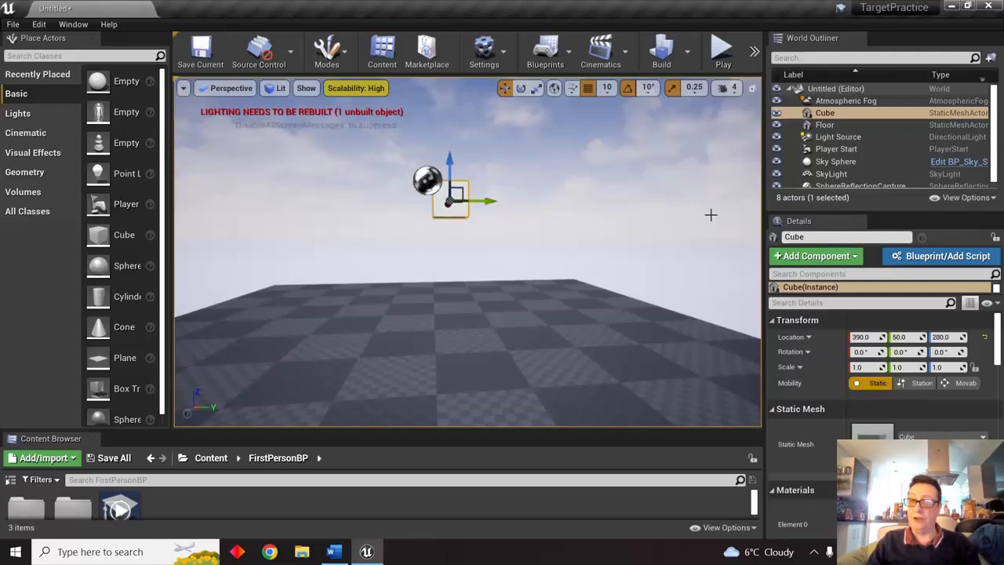
- Select the cube in the level and enable Simulate Physics for it
left_click(672, 195)
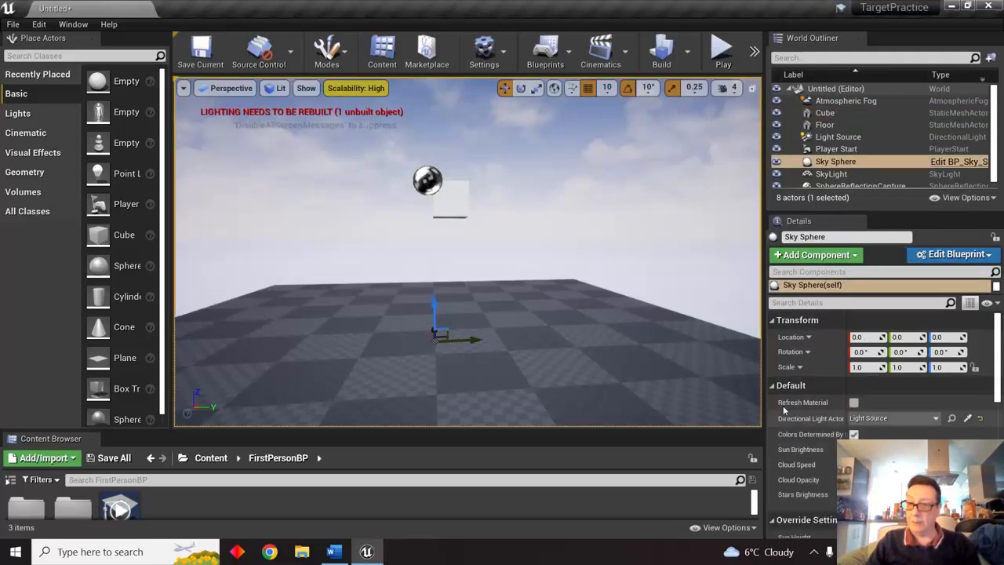
left_click(591, 378)
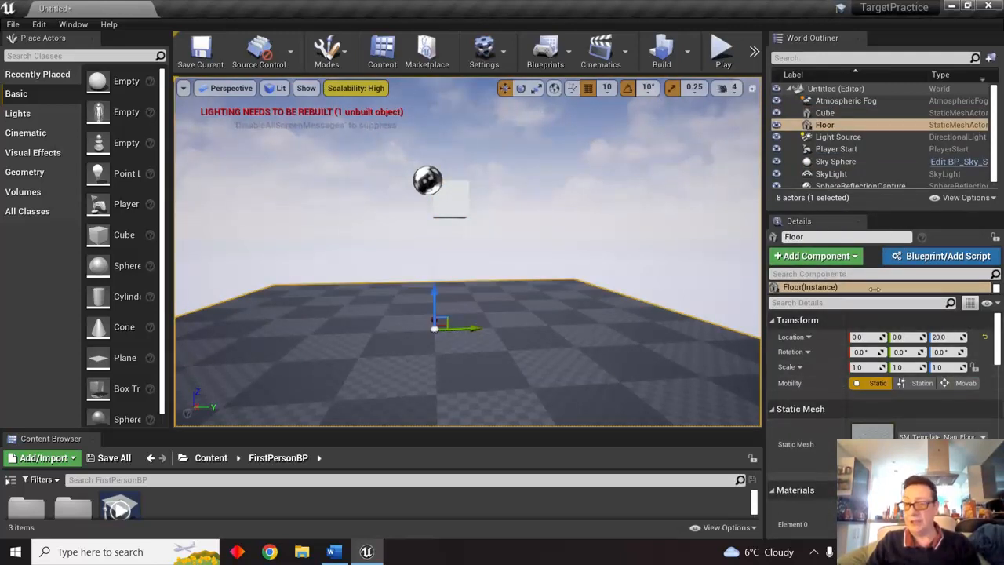
left_click(458, 206)
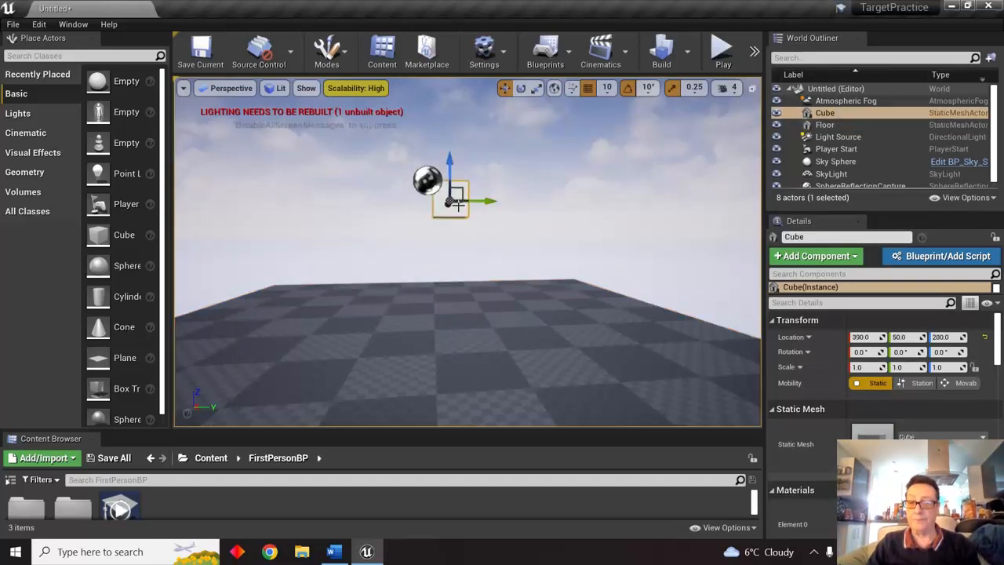
scroll(913, 381, "down", 3)
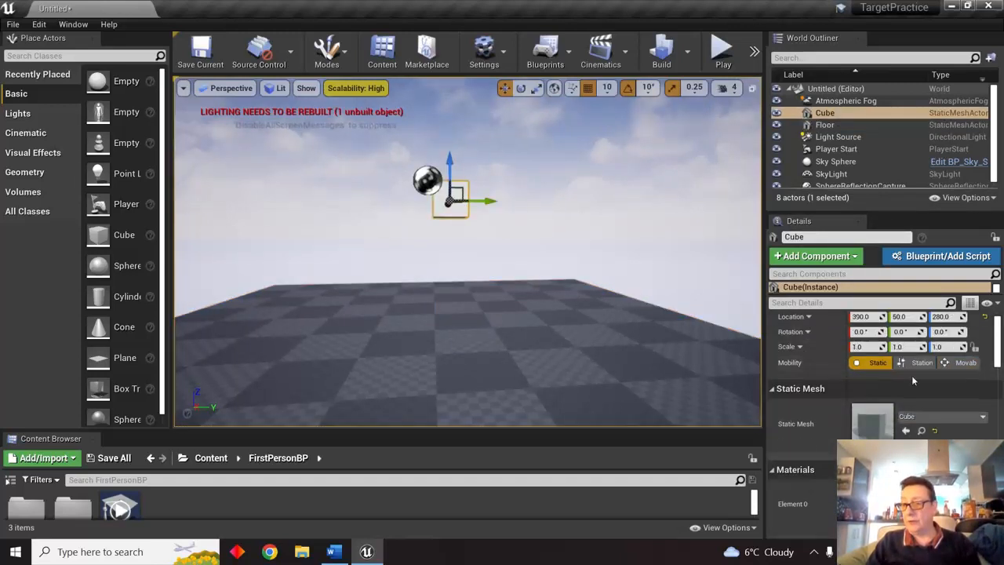
scroll(913, 381, "down", 2)
scroll(914, 381, "up", 2)
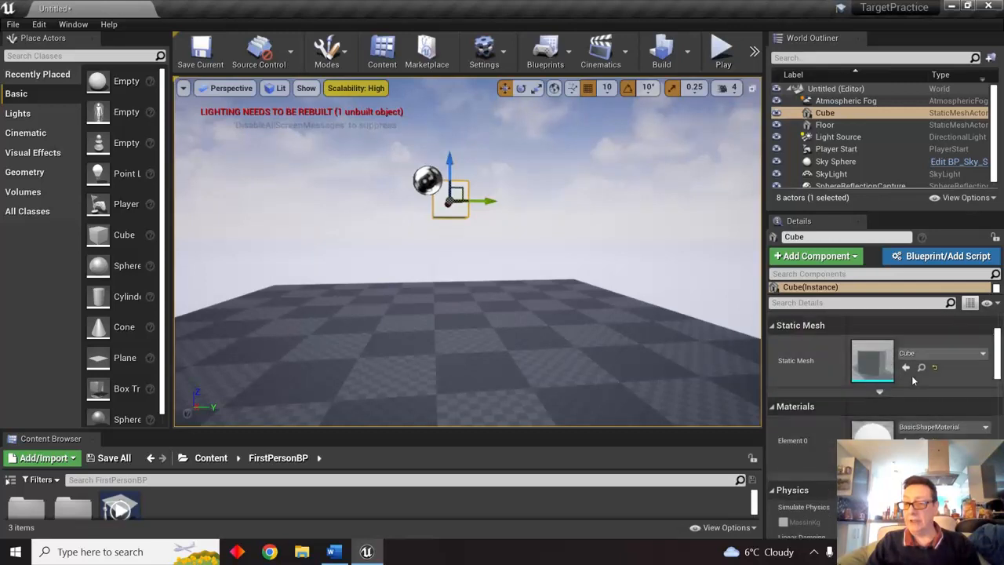
scroll(913, 381, "down", 3)
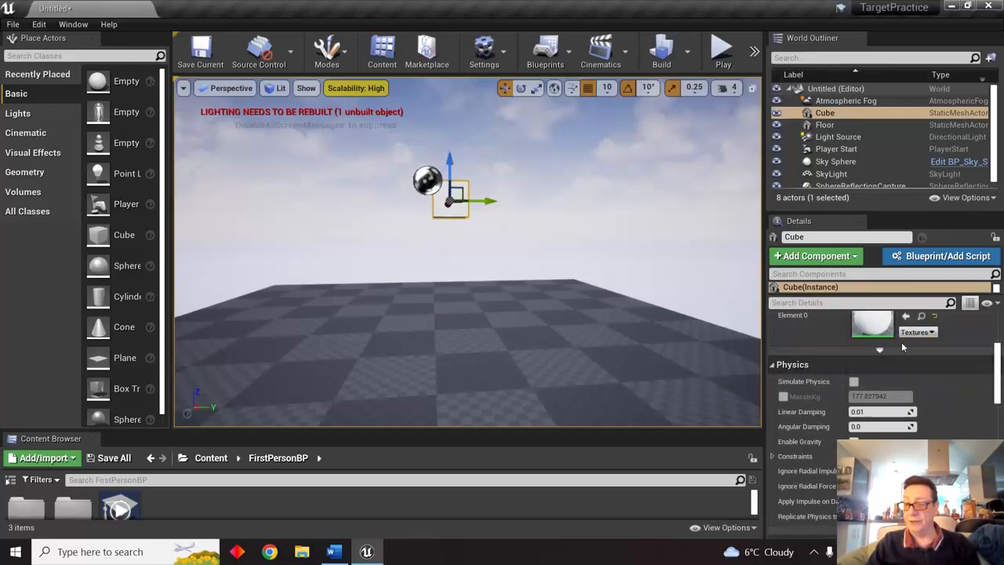
left_click(855, 382)
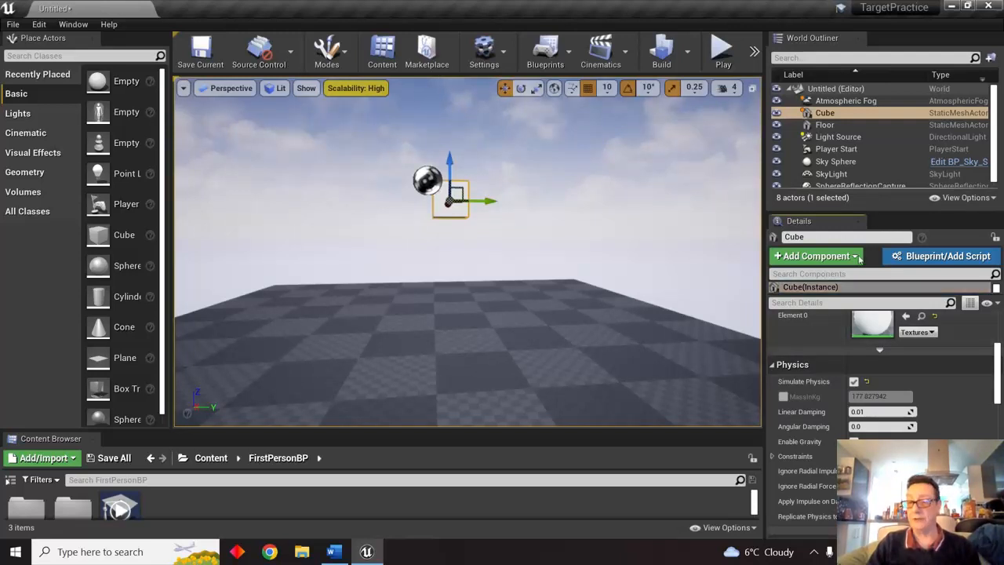
- Play-test the level by shooting at the physics-enabled cube as it falls and flies off, and end the session
left_click(722, 50)
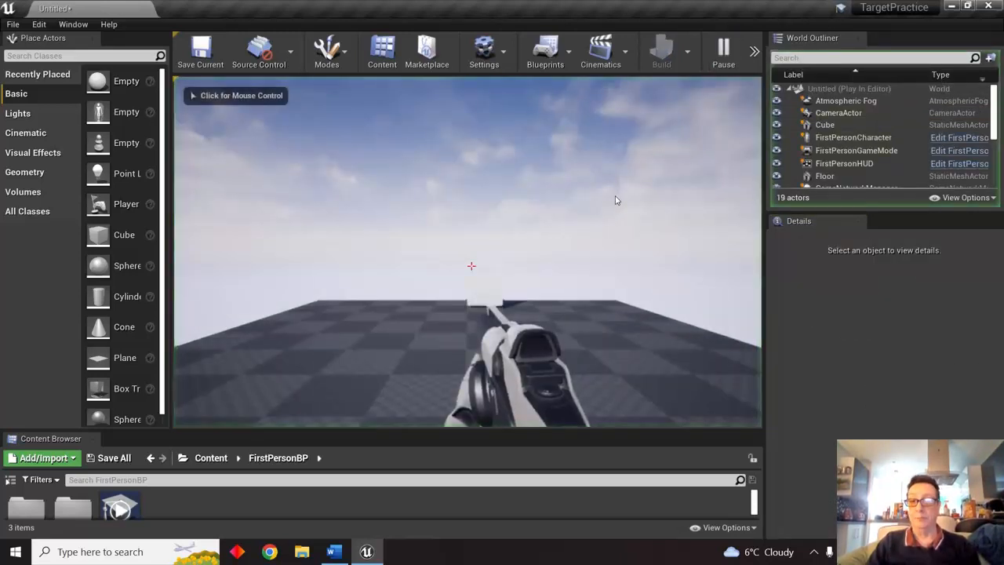
left_click(625, 236)
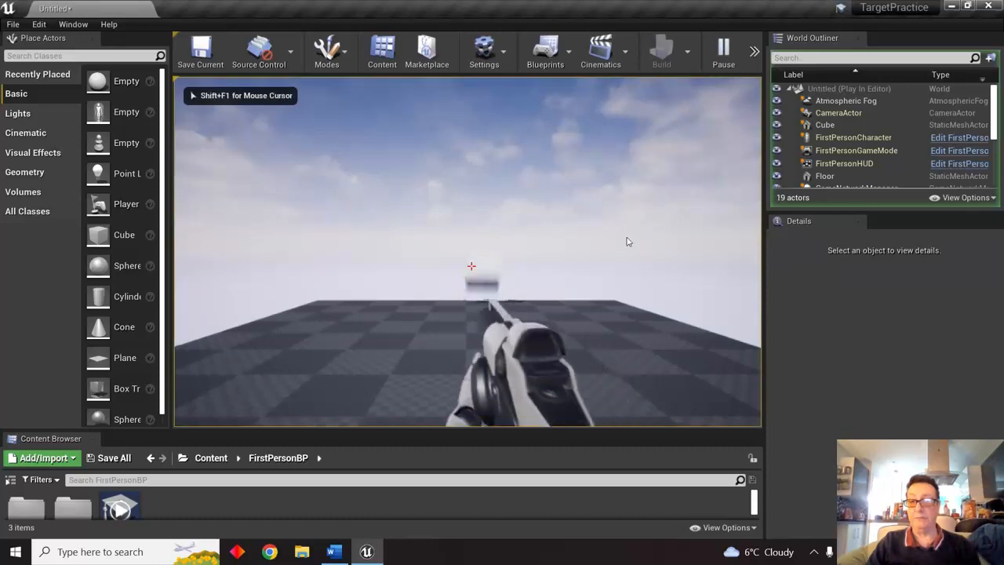
left_click(636, 188)
left_click(636, 183)
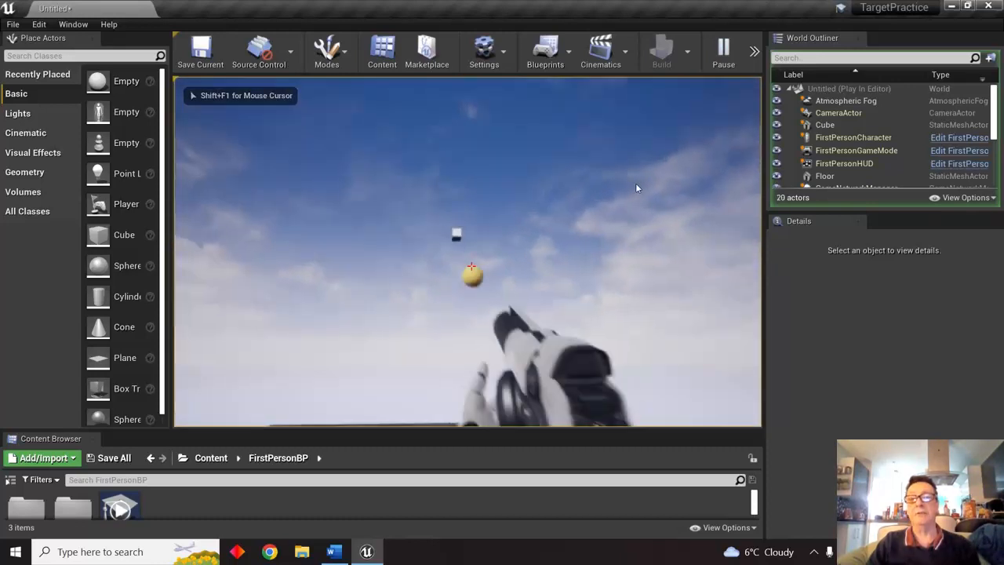
left_click(634, 181)
left_click(634, 180)
left_click(633, 185)
left_click(632, 196)
left_click(633, 208)
left_click(635, 221)
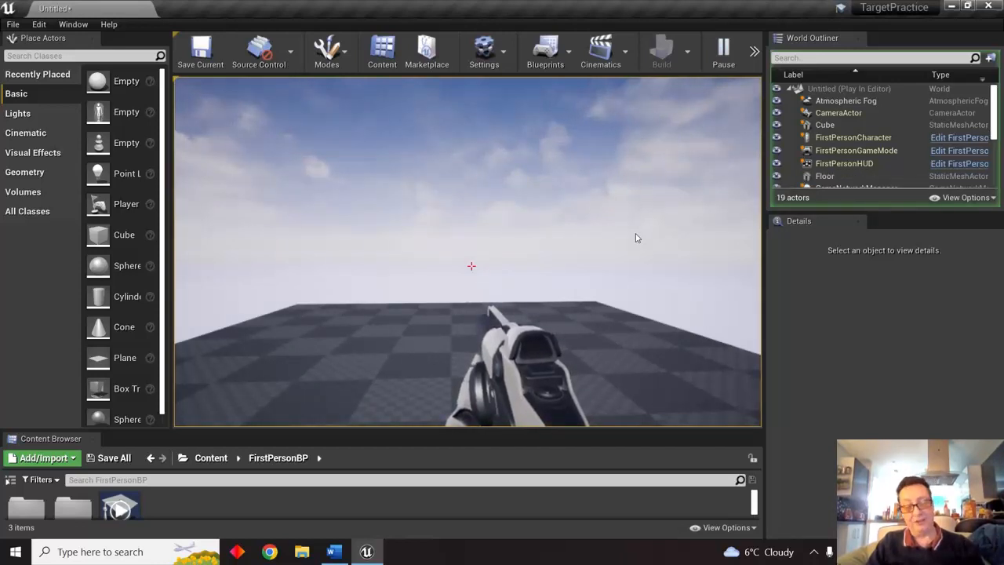
key("Escape")
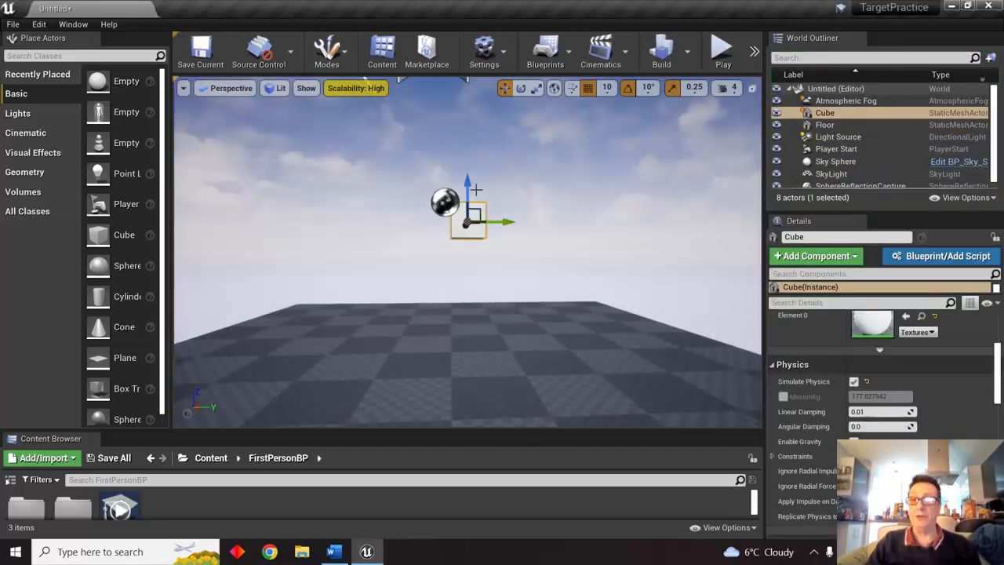
- Lower the cube along the Z axis until it sits on the floor surface, checking its height with a brief play-test
left_click_drag(469, 192, 445, 273)
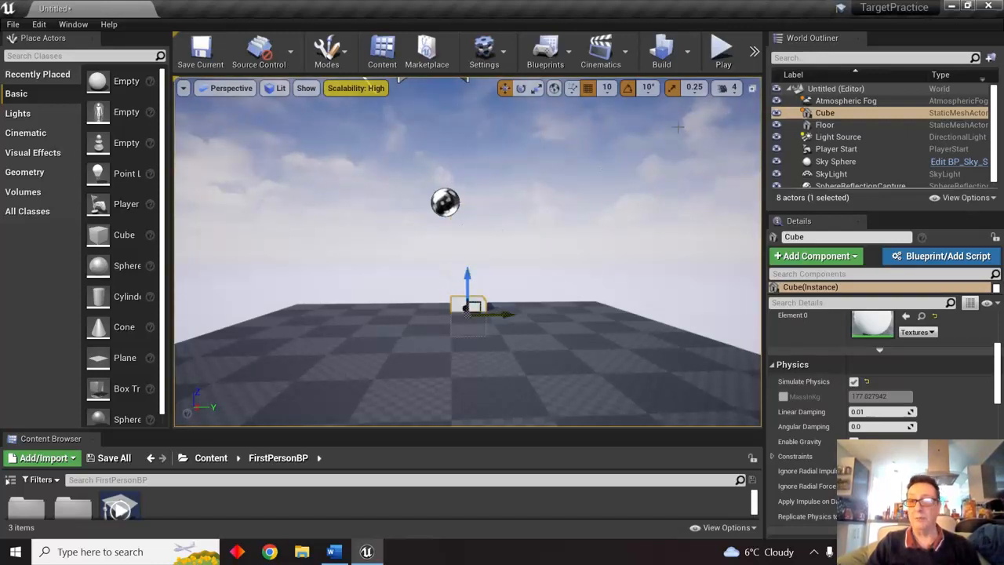
left_click(723, 53)
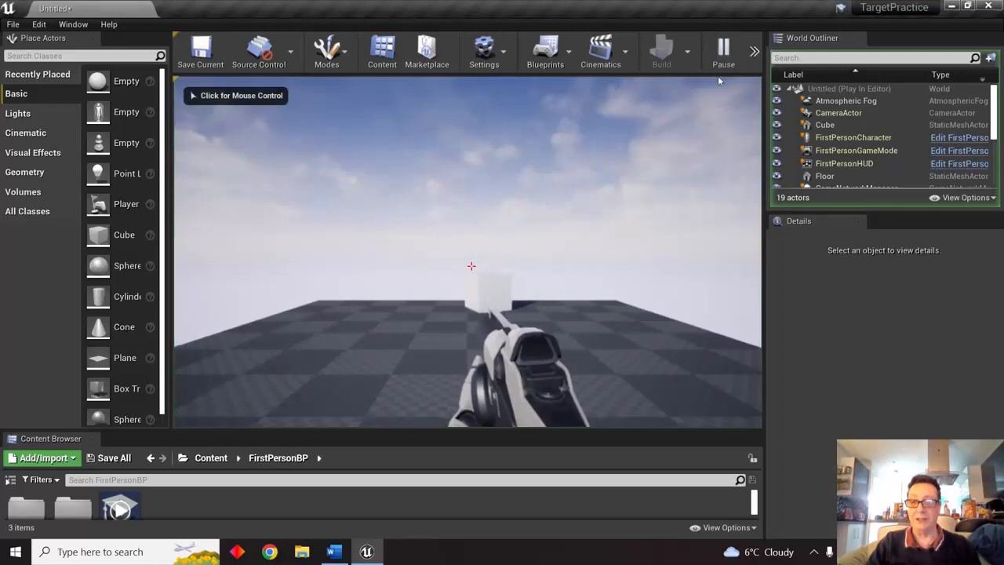
key("Escape")
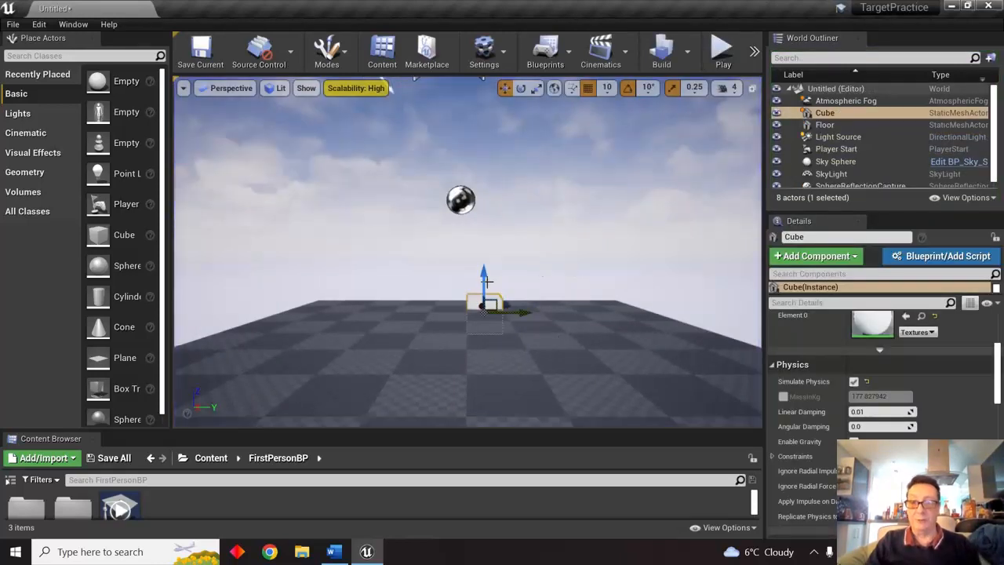
left_click_drag(486, 267, 481, 252)
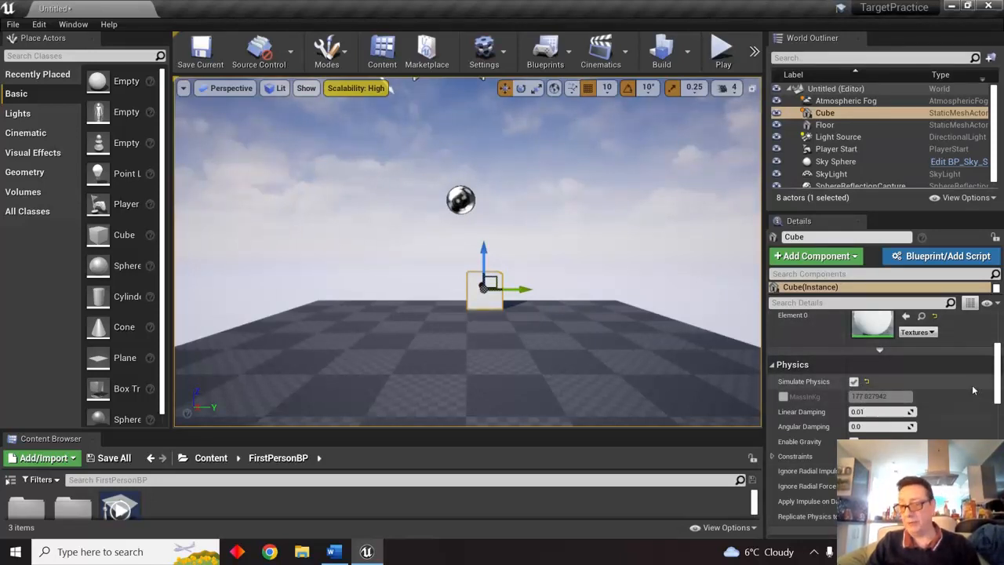
- Override the cube's mass with 1200 kg and play-test shooting it in two short sessions
left_click(784, 397)
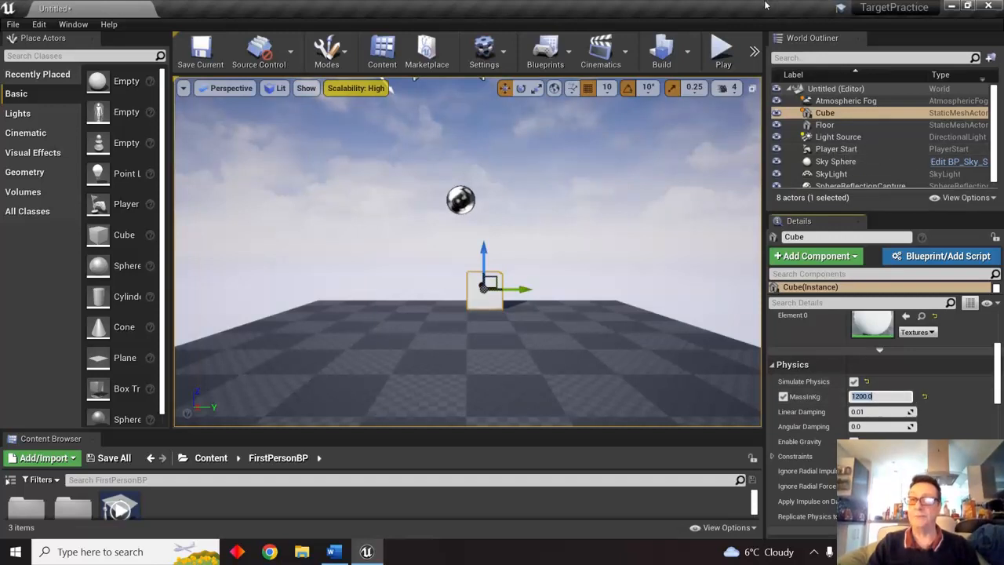
left_click(723, 52)
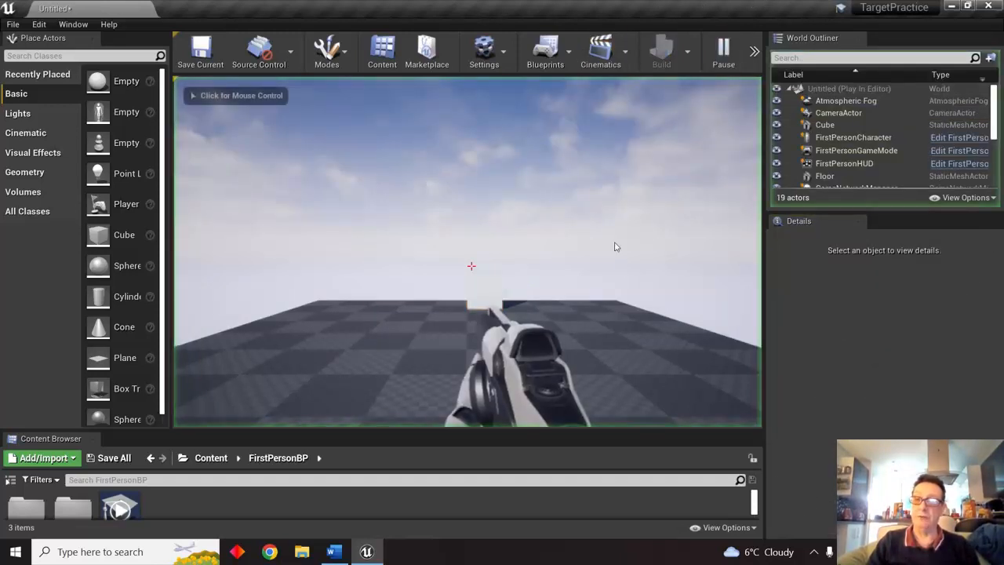
left_click(622, 302)
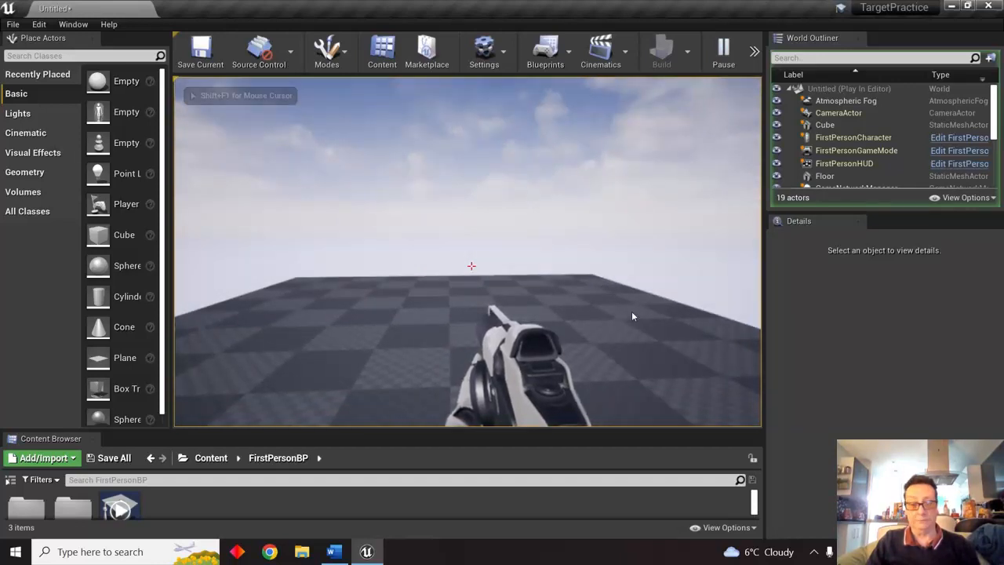
key("Escape")
left_click(723, 52)
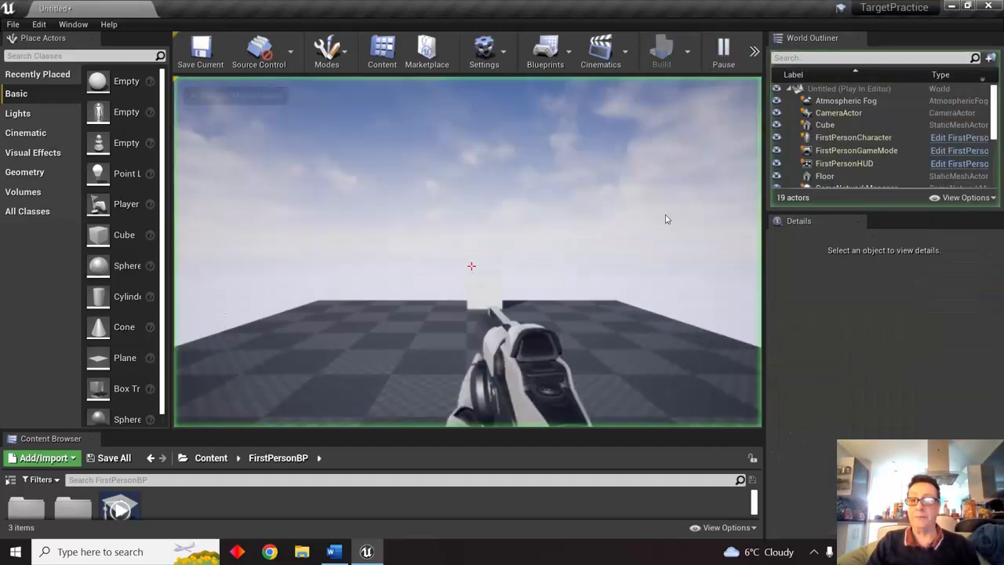
left_click(639, 328)
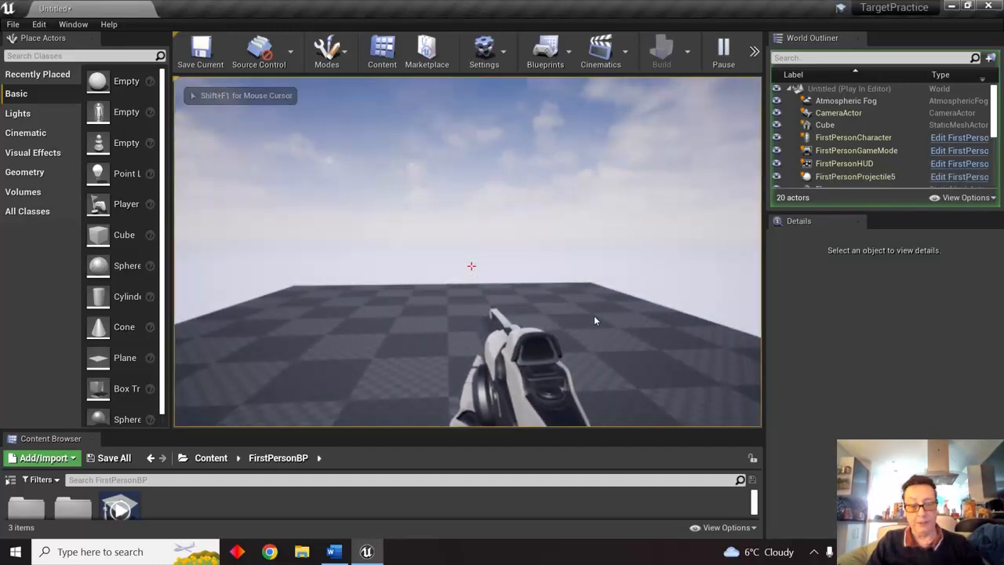
key("grave")
key("Escape")
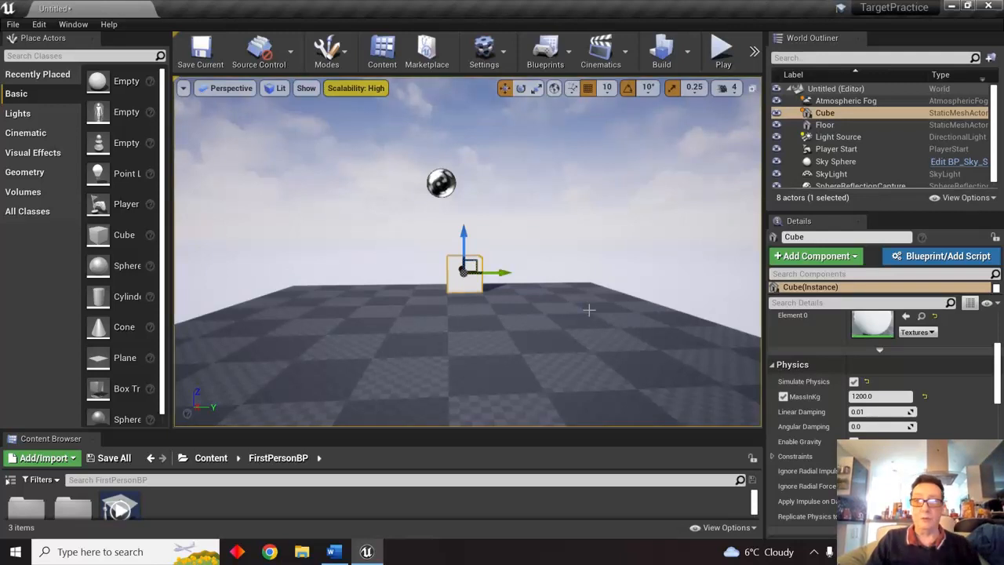
- Enlarge the Content Browser and open the Materials folder inside StarterContent
scroll(573, 286, "up", 5)
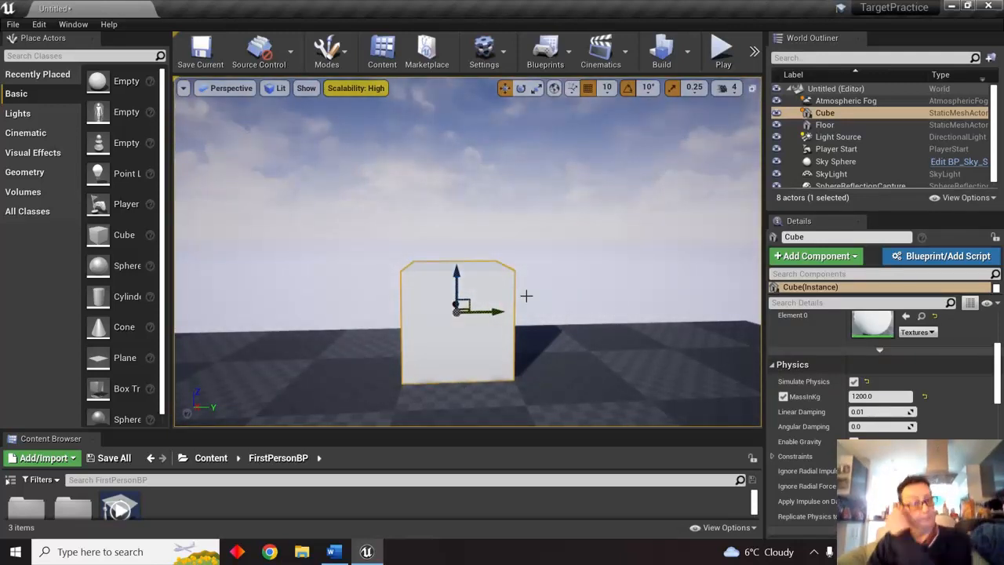
left_click_drag(365, 431, 583, 358)
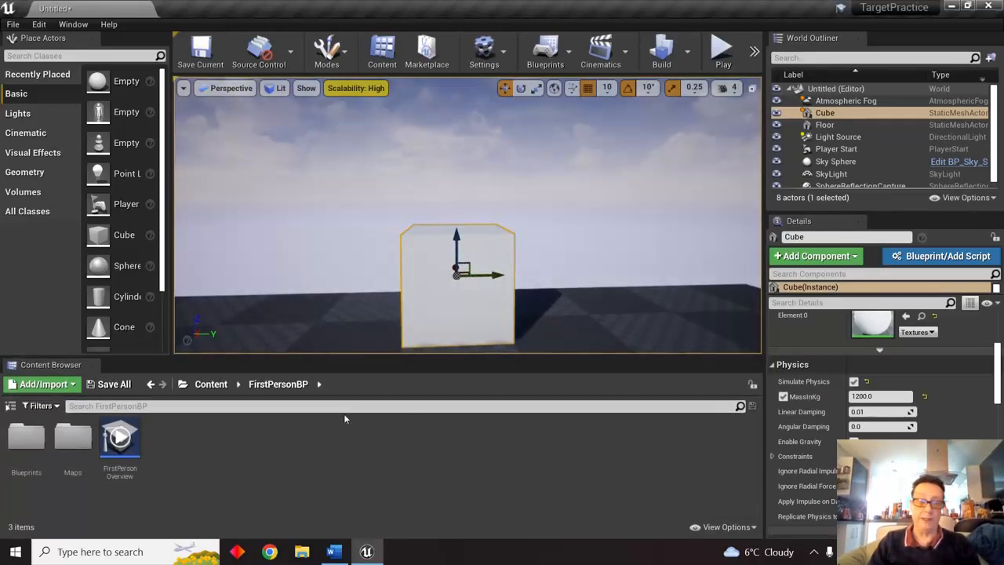
left_click(211, 384)
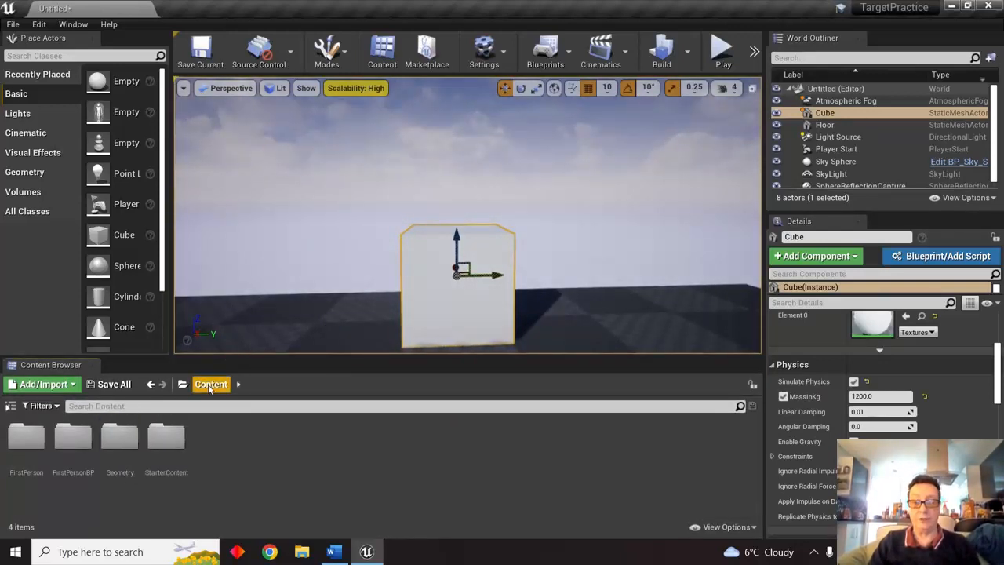
left_click(164, 432)
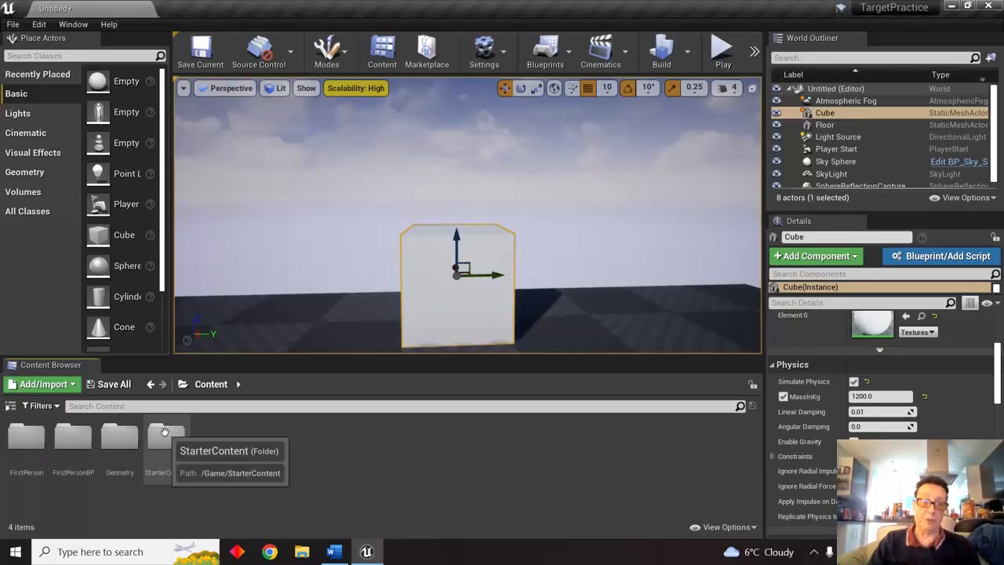
double_click(165, 432)
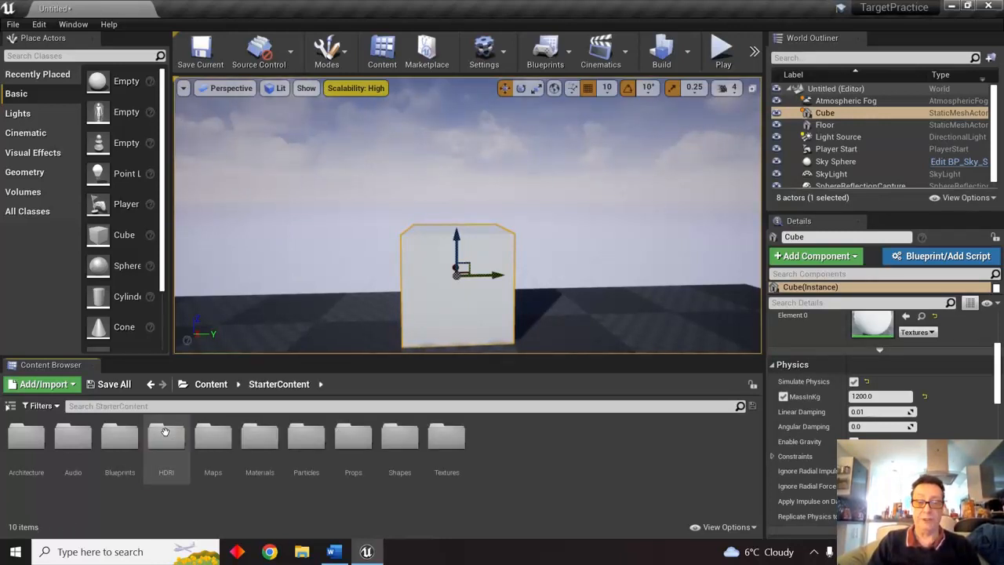
double_click(262, 439)
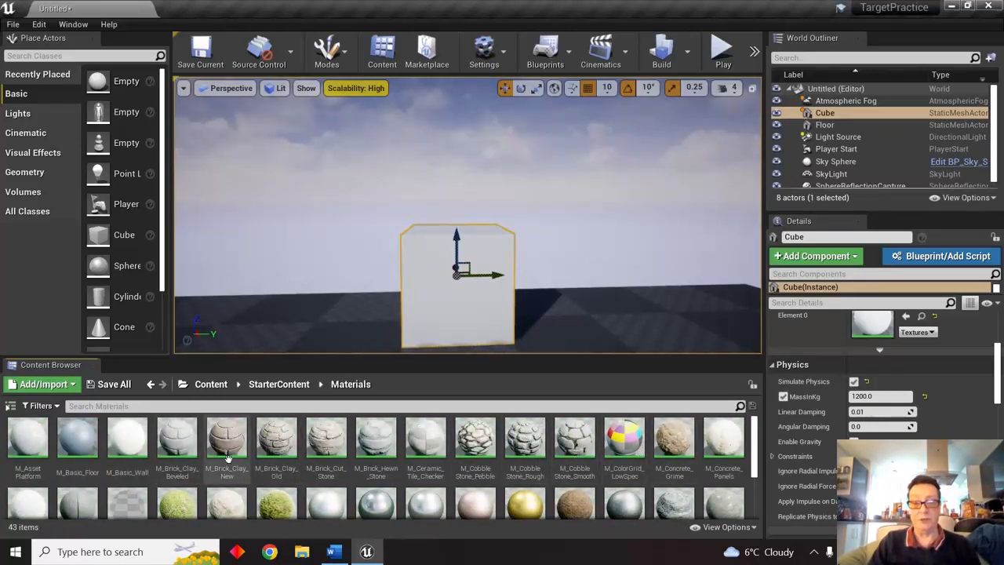
- Apply the M_Wood_Floor_Walnut_Polished material to the cube
scroll(168, 460, "down", 5)
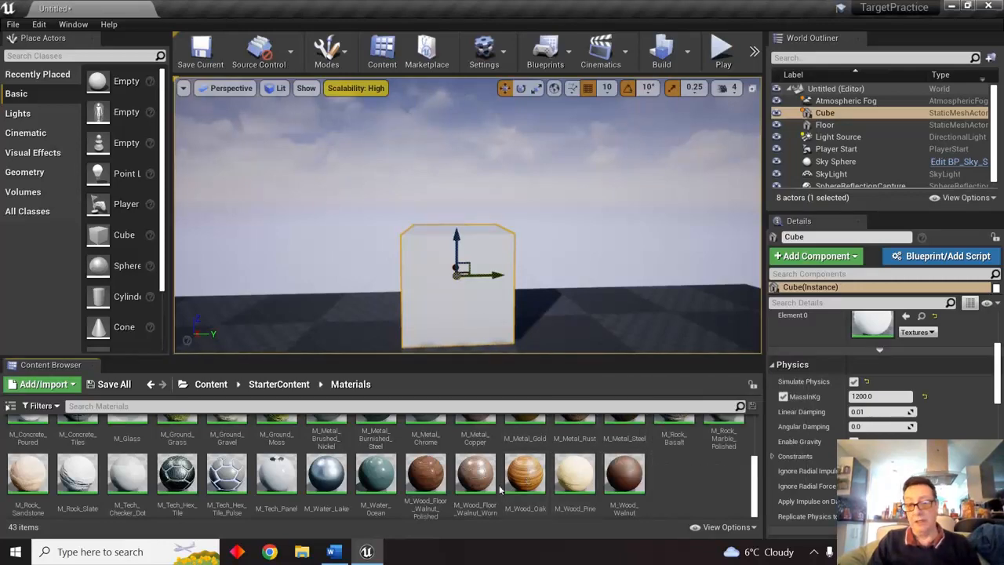
scroll(556, 474, "up", 3)
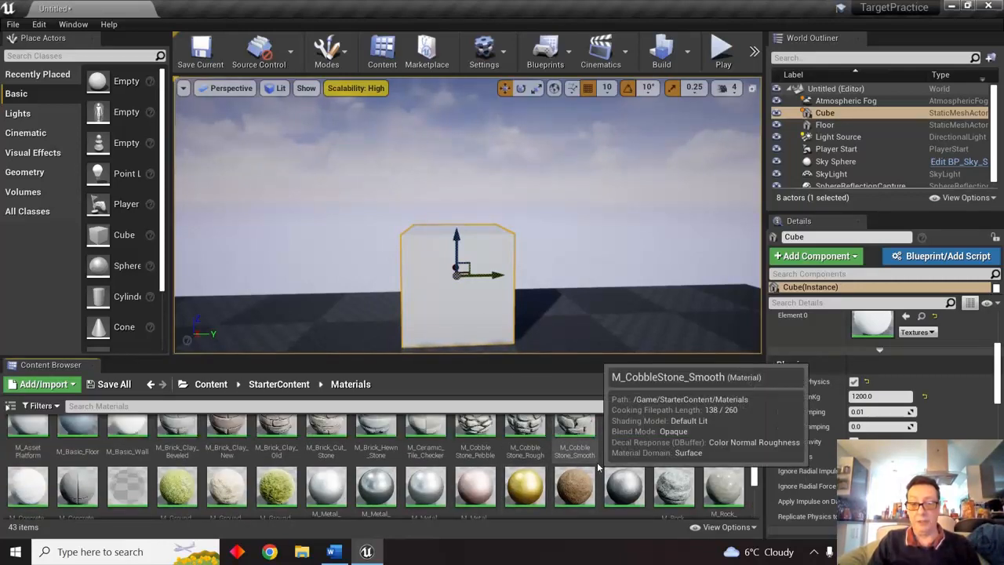
scroll(596, 467, "up", 2)
scroll(596, 463, "down", 5)
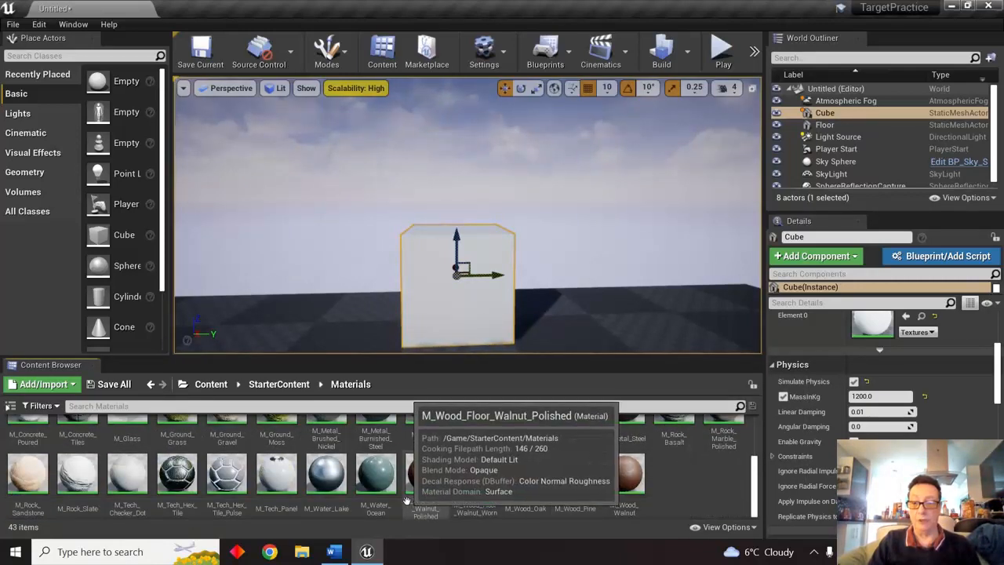
left_click_drag(436, 477, 456, 286)
right_click_drag(612, 293, 579, 279)
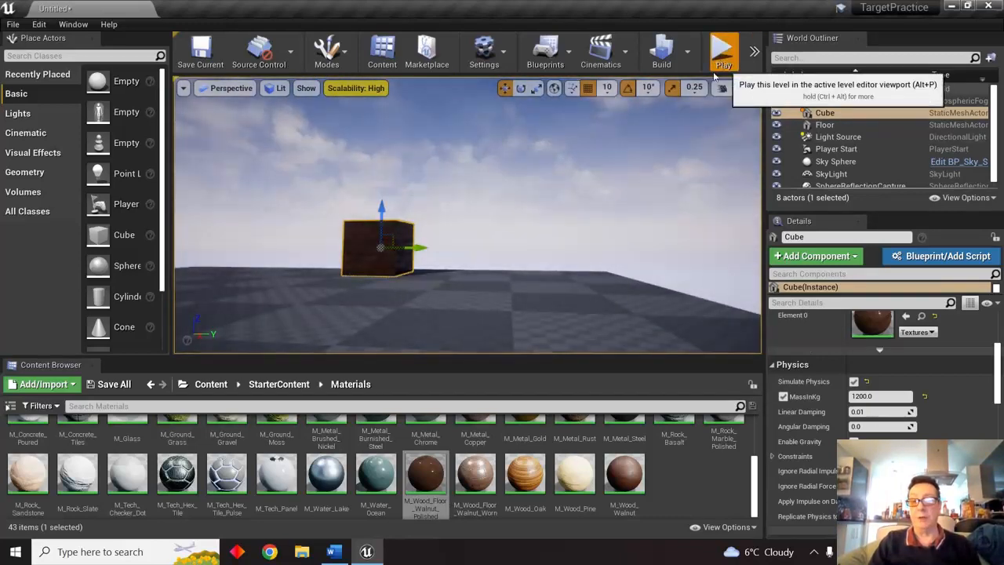
- Play-test the level by shooting the walnut-textured cube off the floor, and end the session
left_click(723, 51)
left_click(567, 239)
left_click(567, 238)
left_click(569, 238)
left_click(568, 238)
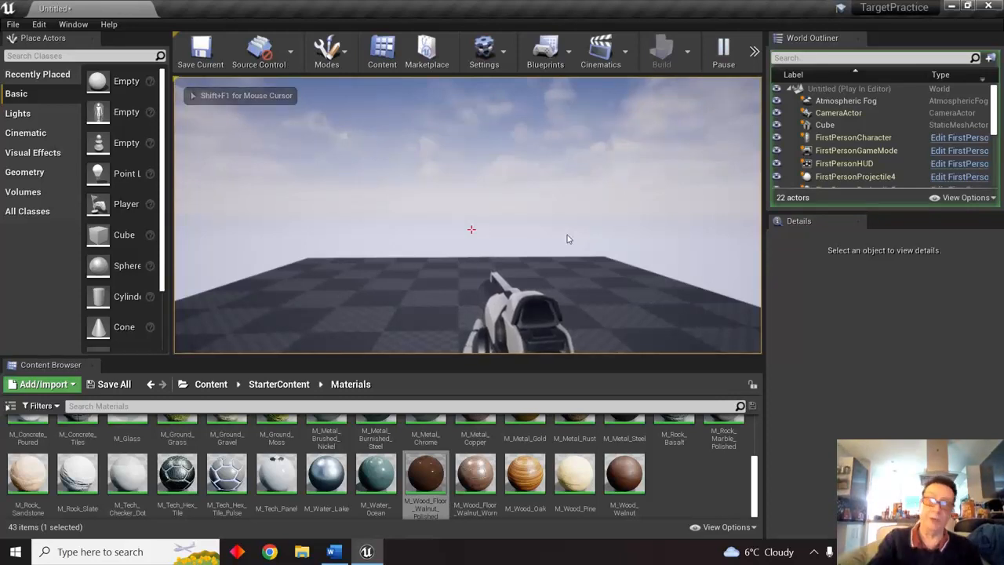
key("Escape")
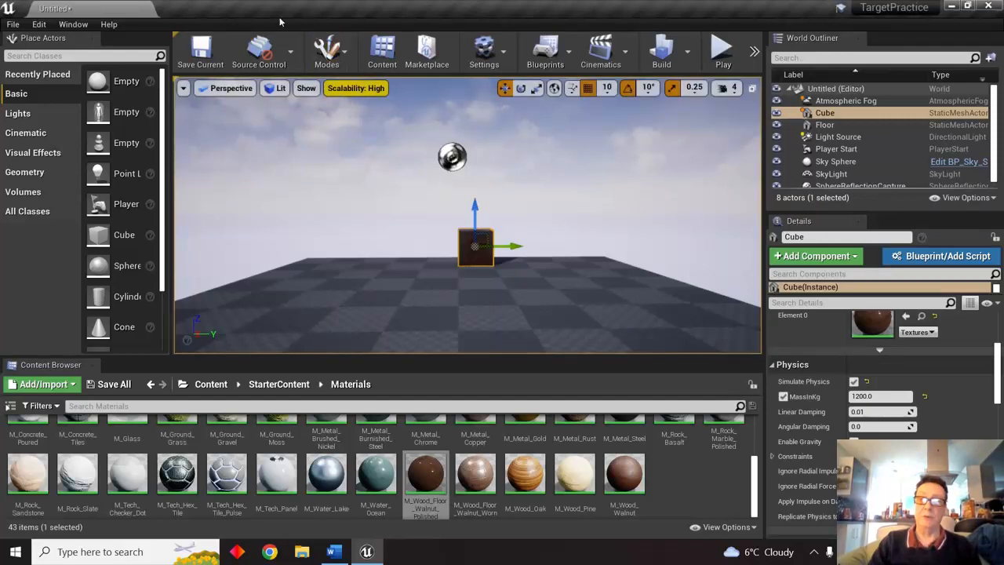
- Save the current level as Target in the Content folder, and save all remaining changes in the project
left_click(202, 50)
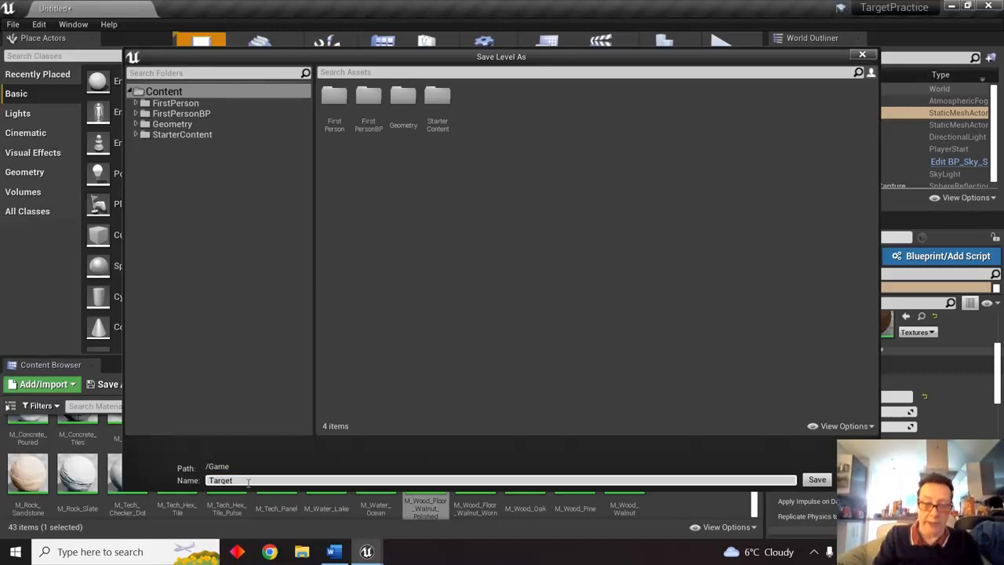
key("Return")
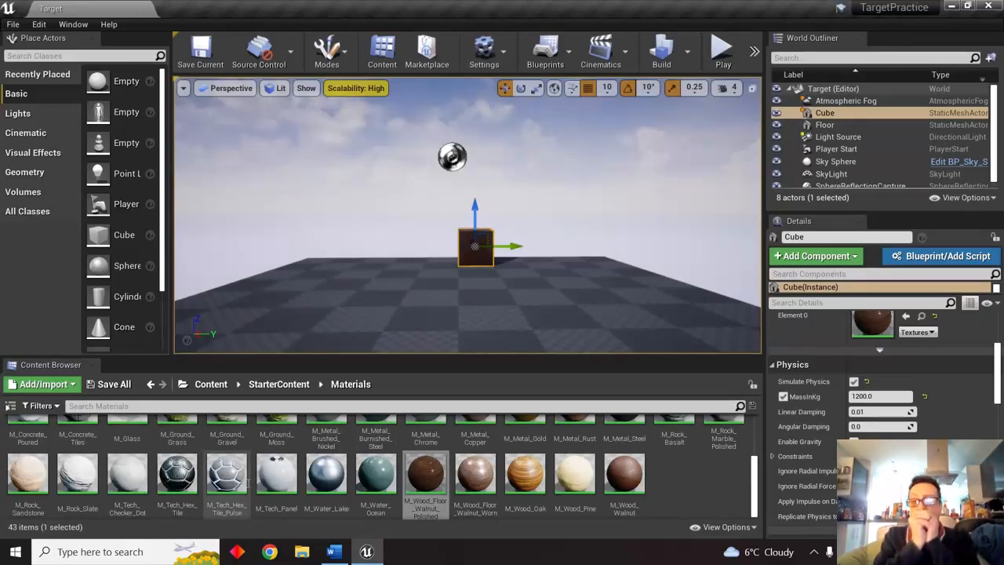
left_click(11, 24)
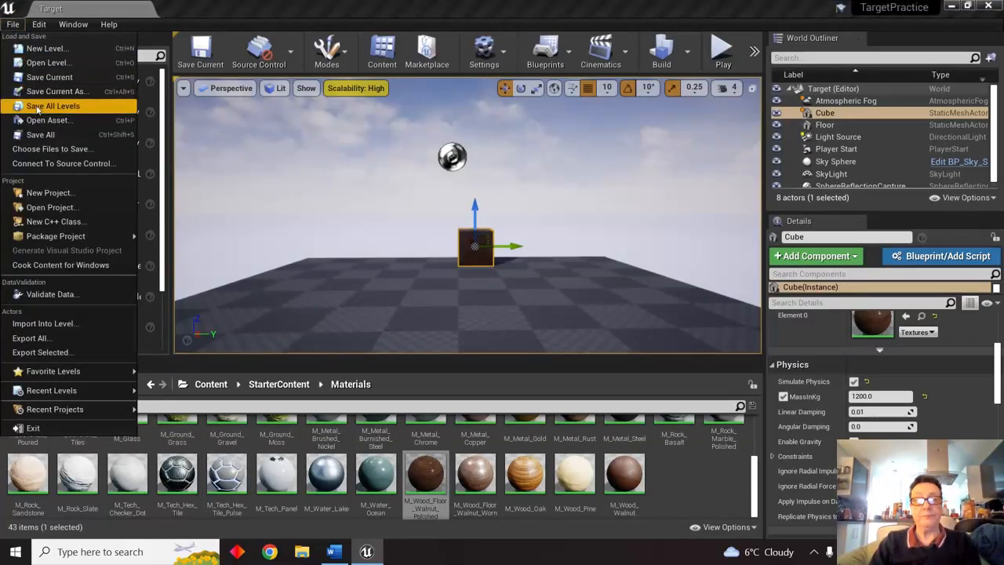
left_click(49, 135)
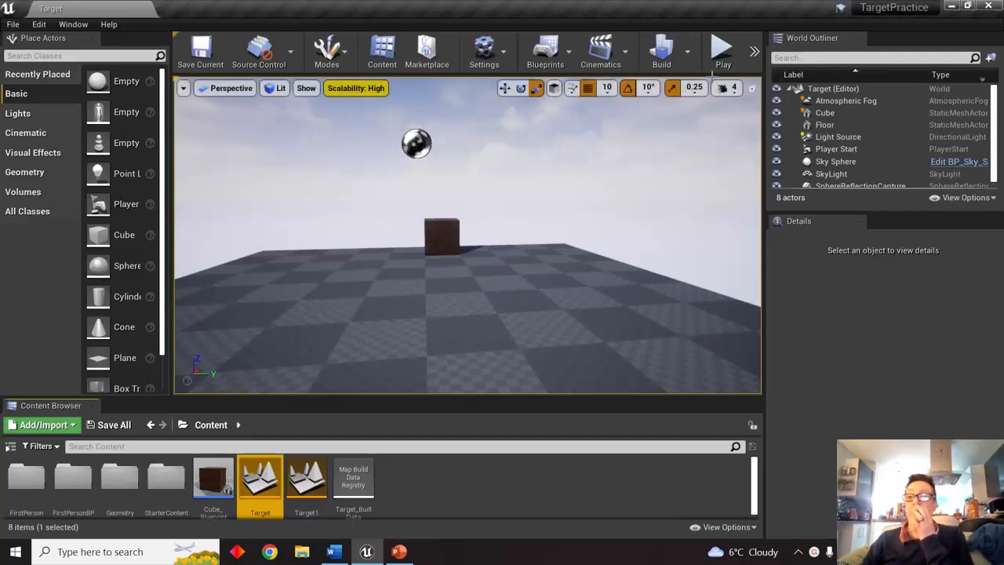
- Play-test the Target level briefly from the player's starting position, and end the session
left_click(722, 52)
left_click(505, 285)
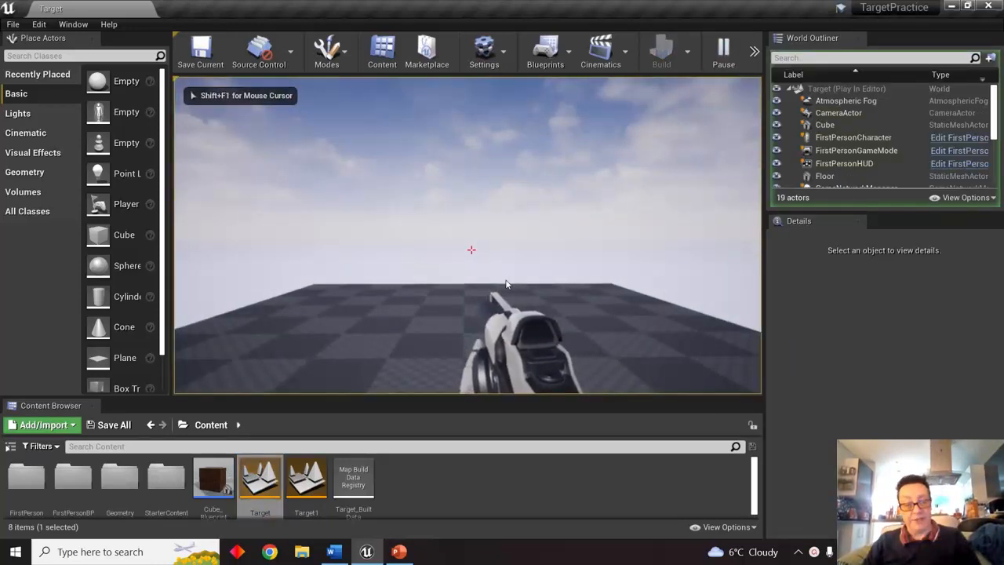
key("Escape")
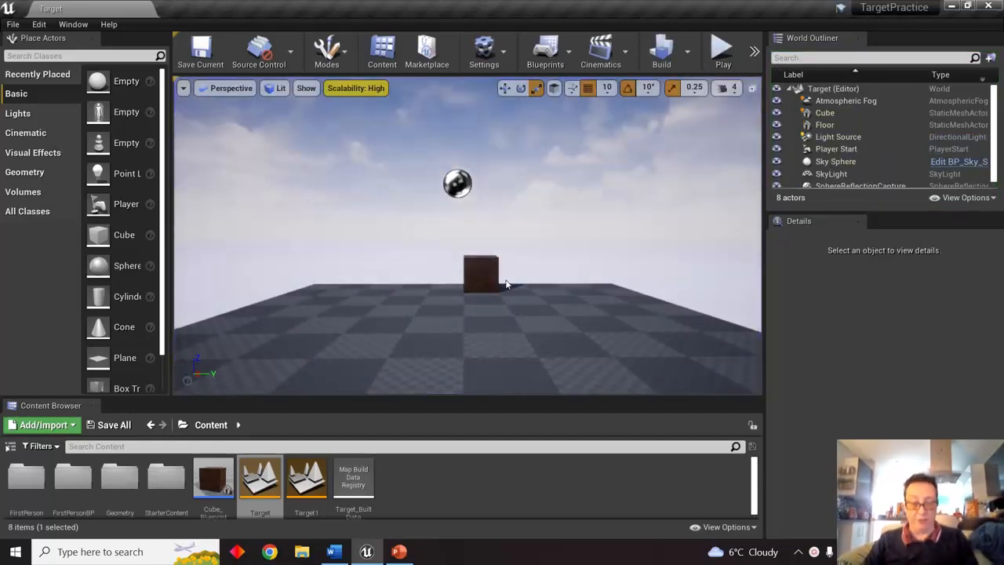
- Try stretching the floor to an X scale of 4.5, inspect its texture, and undo the scaling
left_click_drag(599, 281, 505, 291, "alt")
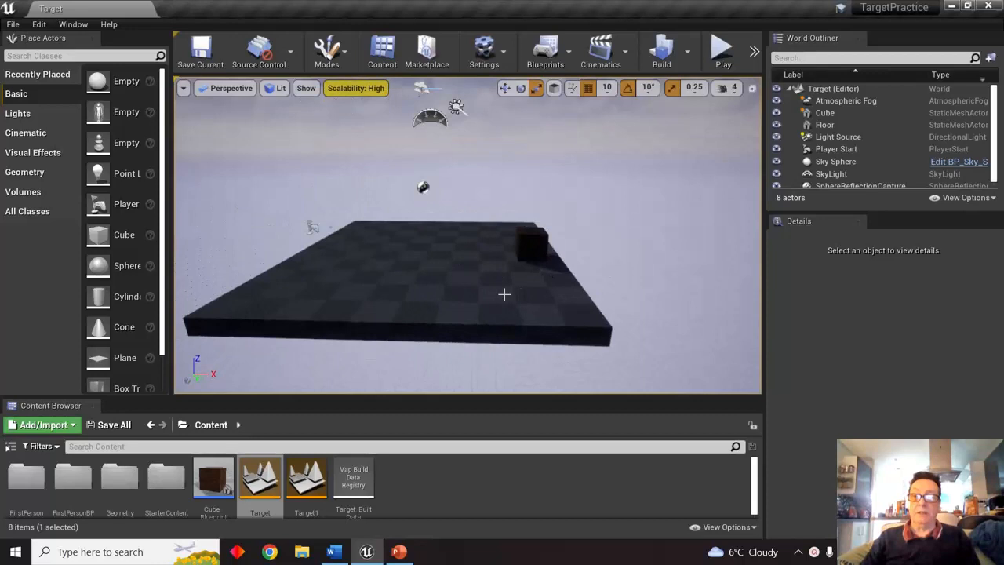
left_click(428, 285)
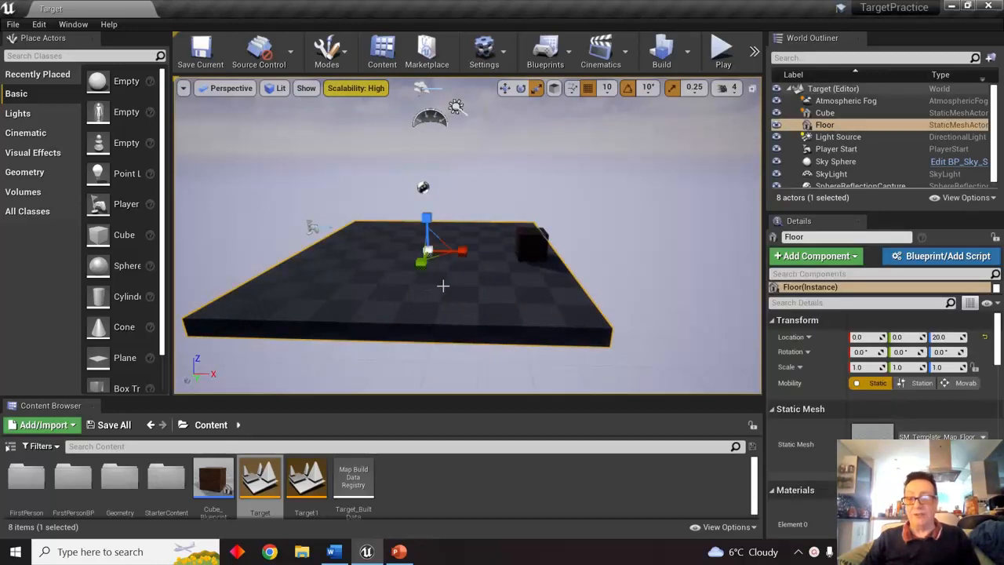
left_click(504, 88)
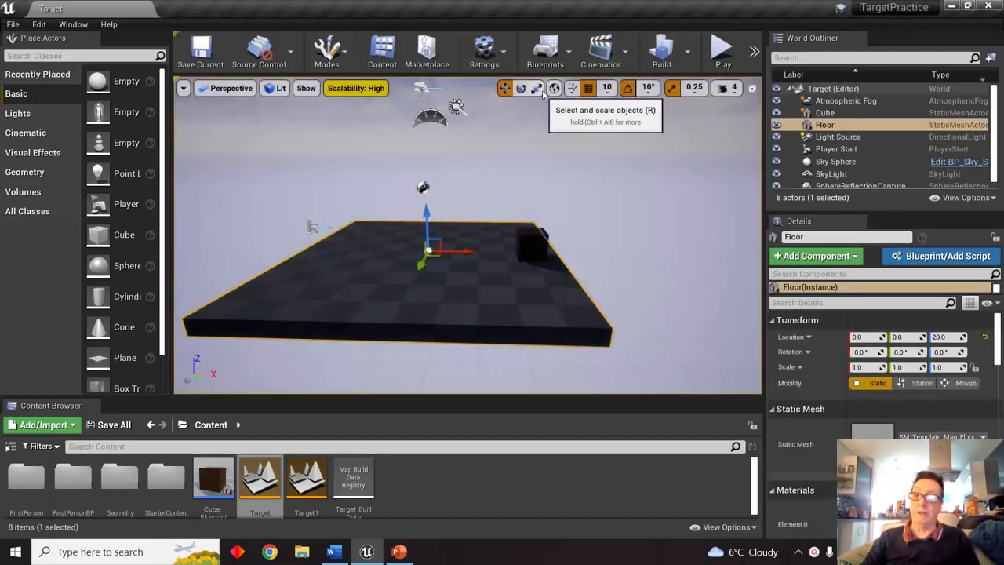
left_click(540, 88)
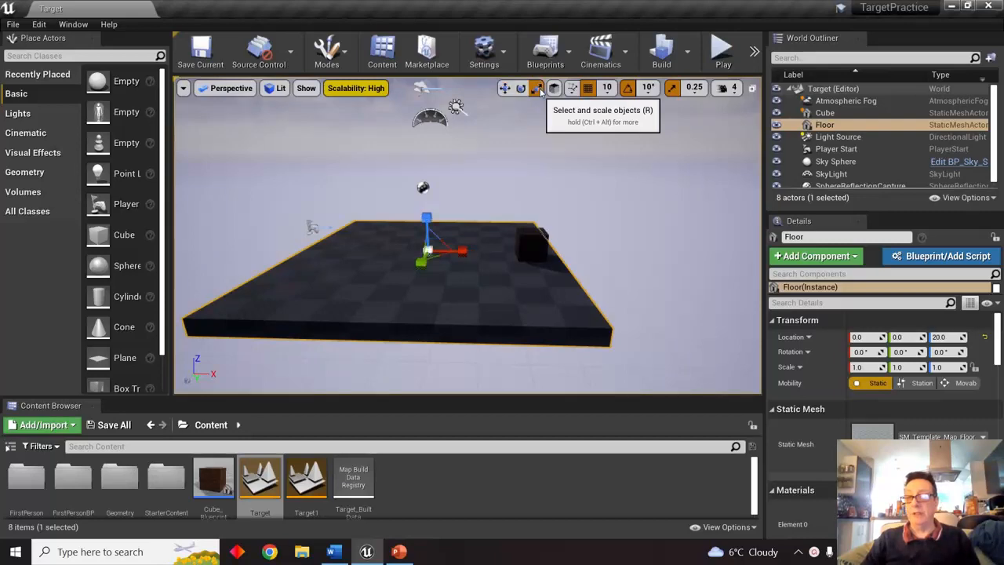
left_click_drag(463, 251, 773, 237)
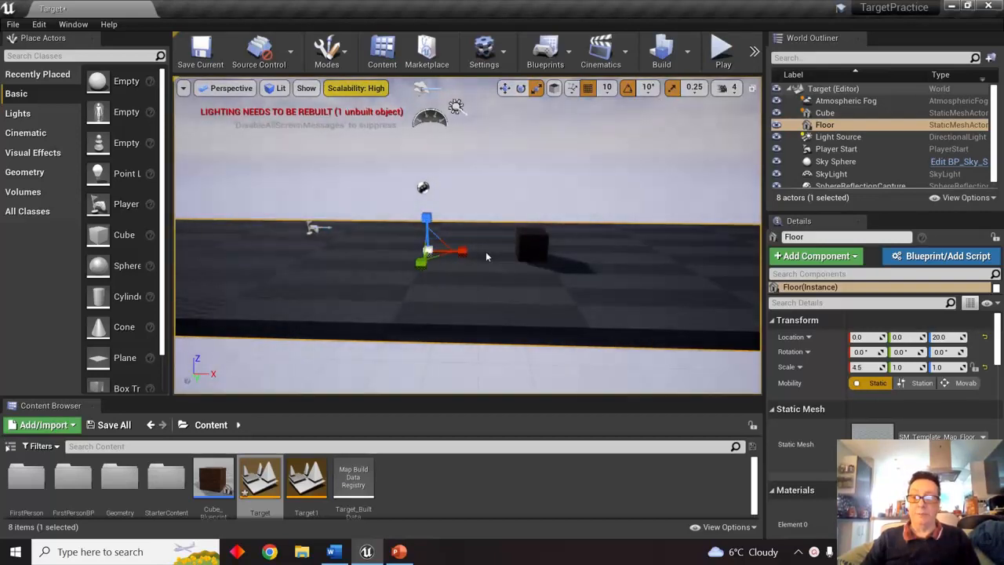
scroll(538, 272, "up", 4)
mouse_move(529, 287)
left_mouse_down("alt")
mouse_move(438, 338)
mouse_move(526, 291)
left_mouse_up("alt")
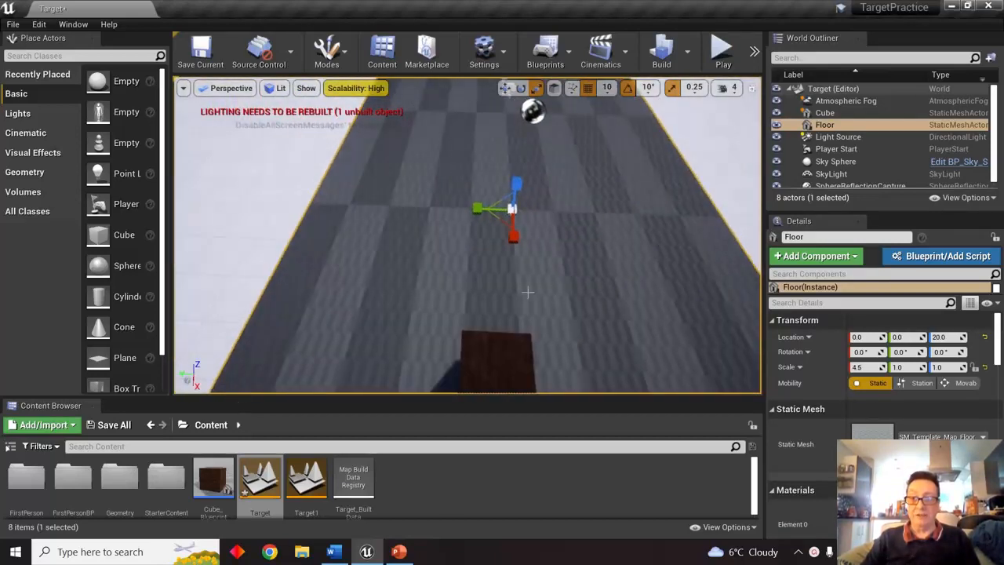
mouse_move(562, 229)
left_mouse_down("alt")
mouse_move(610, 228)
mouse_move(561, 229)
left_mouse_up("alt")
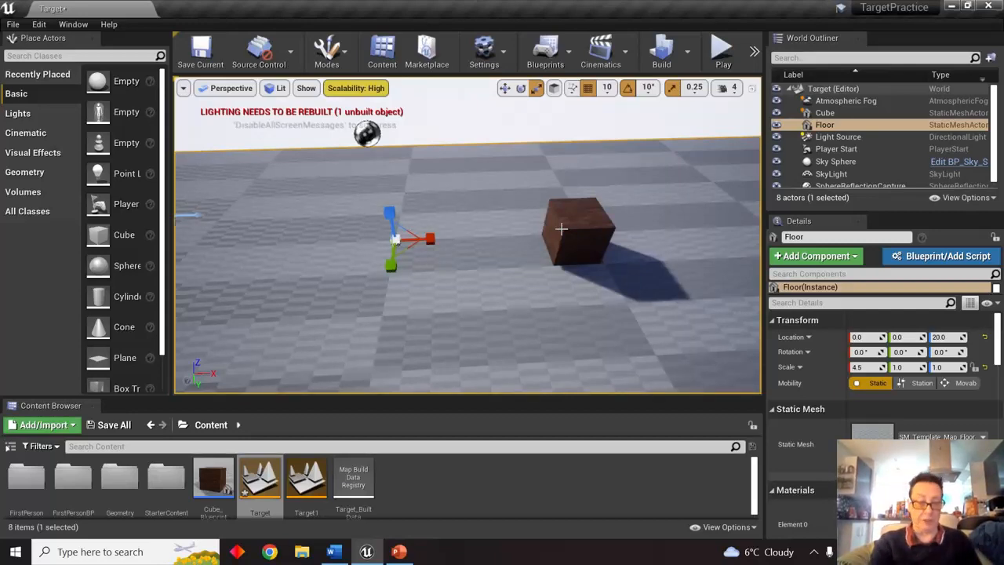
key("ctrl+z")
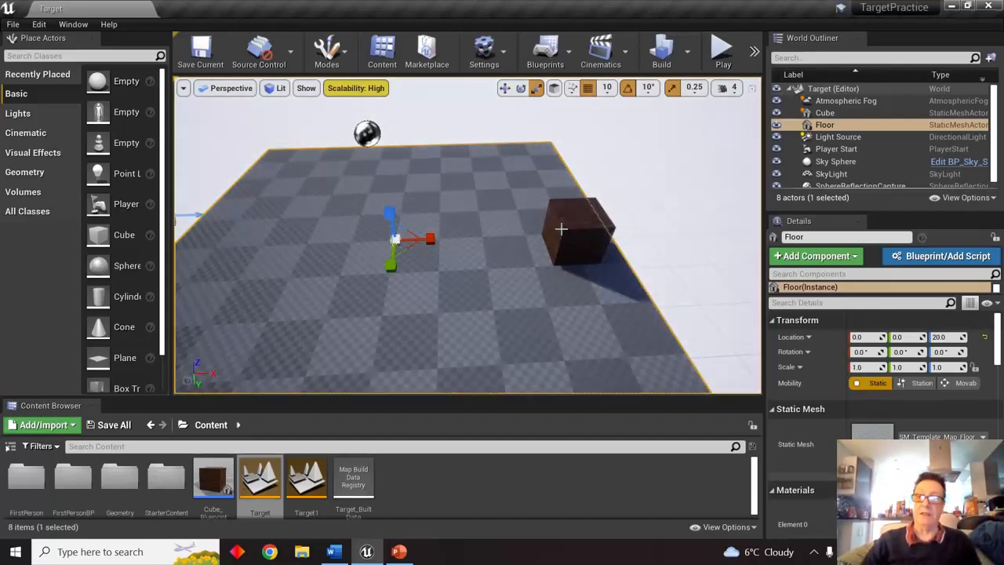
- Duplicate the floor along the X axis and align the copy flush with the original floor's edge beyond the cube
scroll(564, 236, "down", 5)
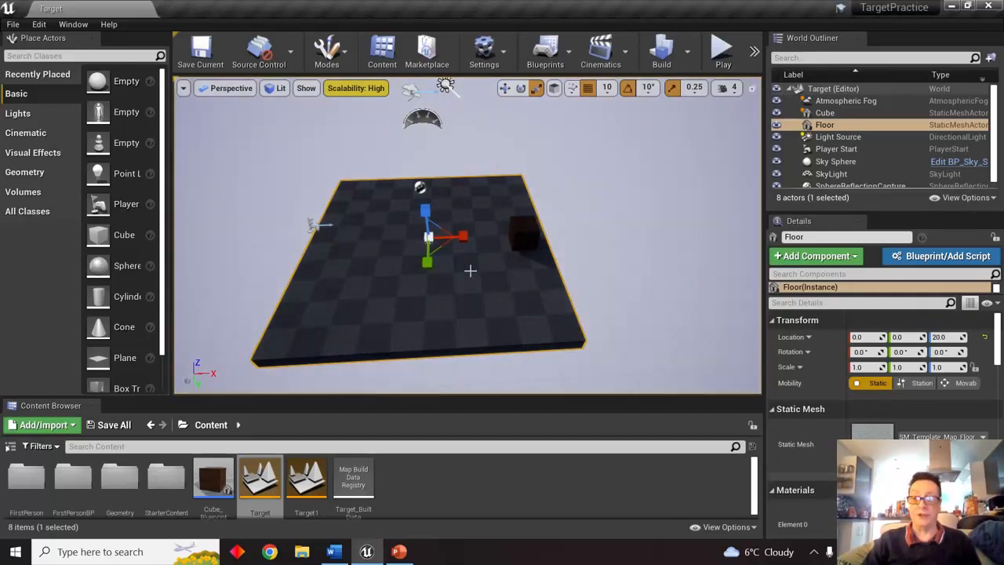
left_click(505, 88)
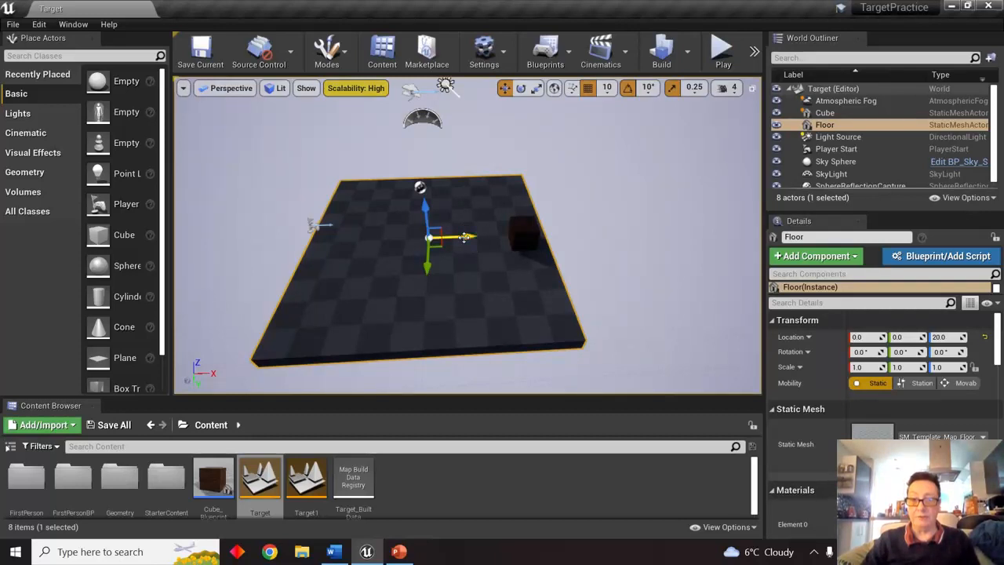
left_click_drag(466, 236, 726, 175, "alt")
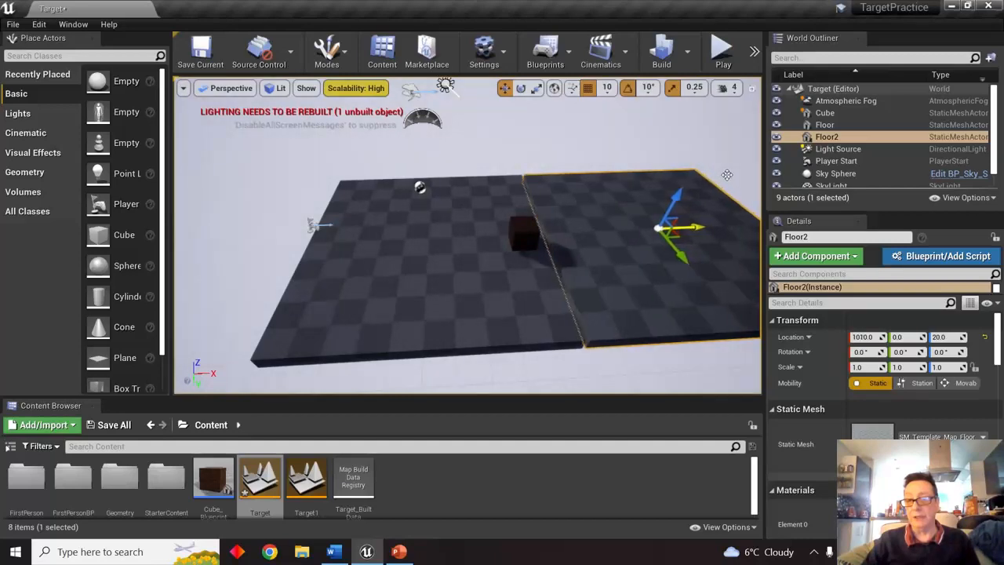
scroll(637, 246, "up", 6)
middle_click_drag(654, 251, 867, 225)
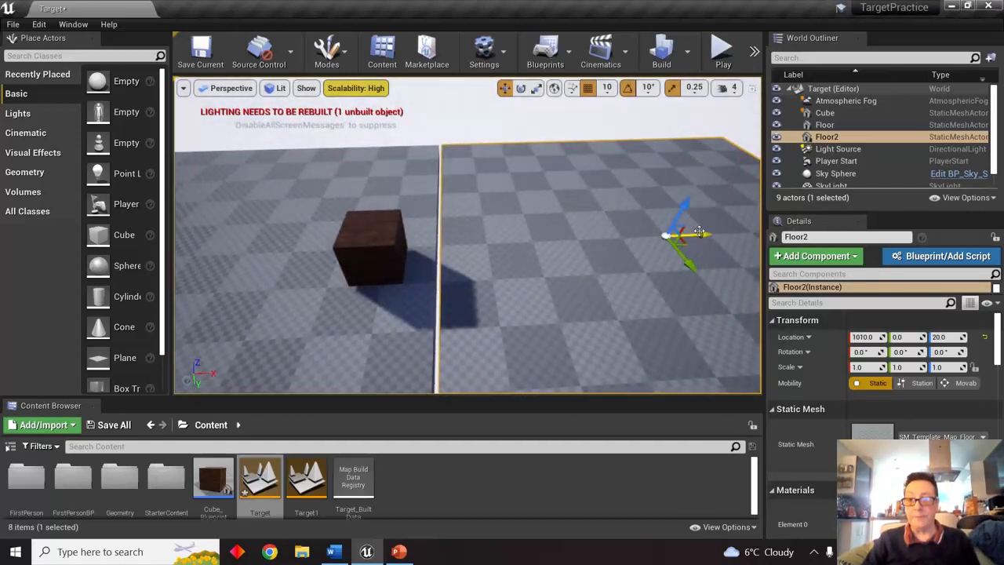
left_click_drag(699, 234, 692, 234)
- Try repositioning the cube freely to about X 630, Y -10, Z 130, and undo the moves
left_click(364, 251)
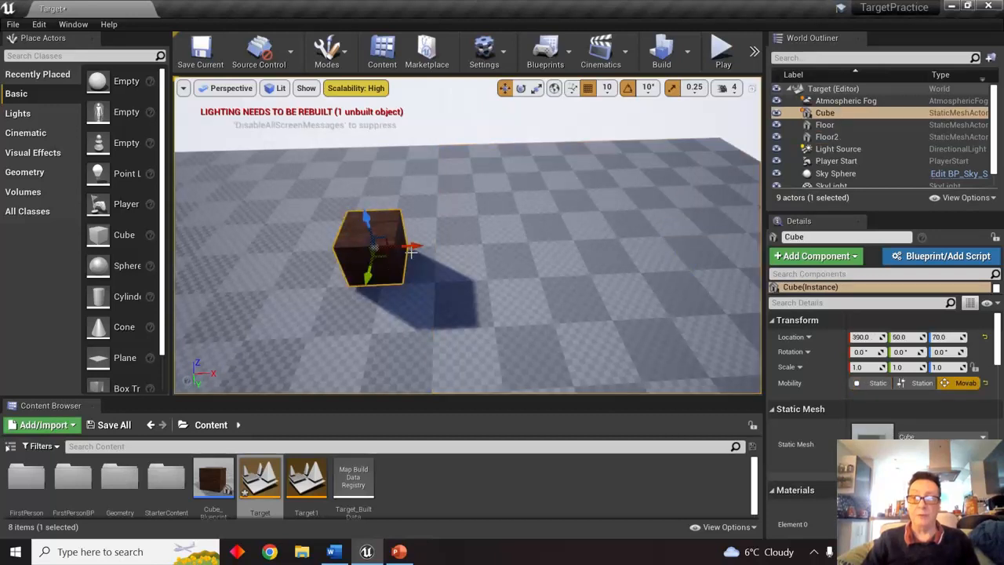
left_click_drag(372, 243, 506, 185)
left_click_drag(510, 252, 506, 225)
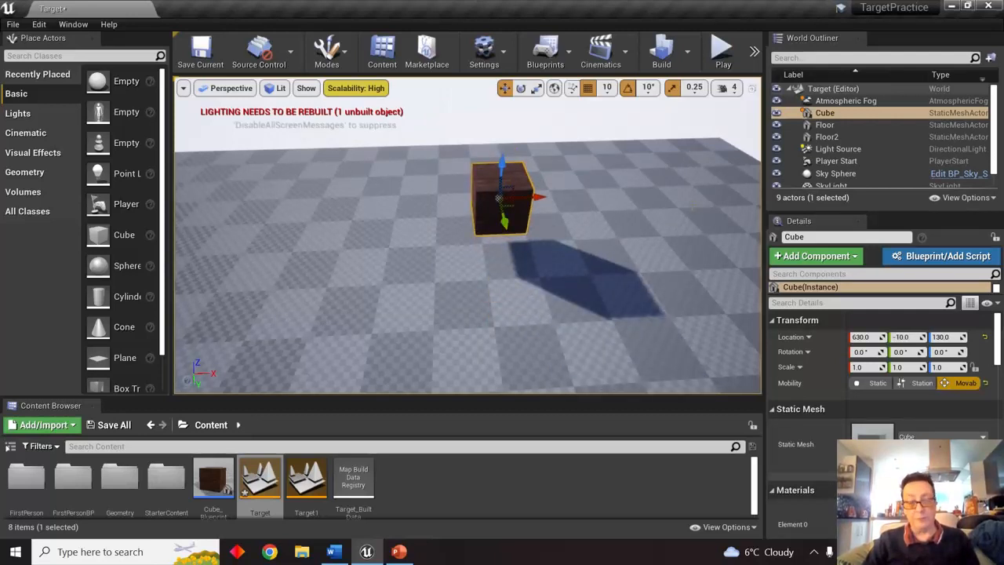
key("ctrl+z")
key("ctrl+z")
key("ctrl+z")
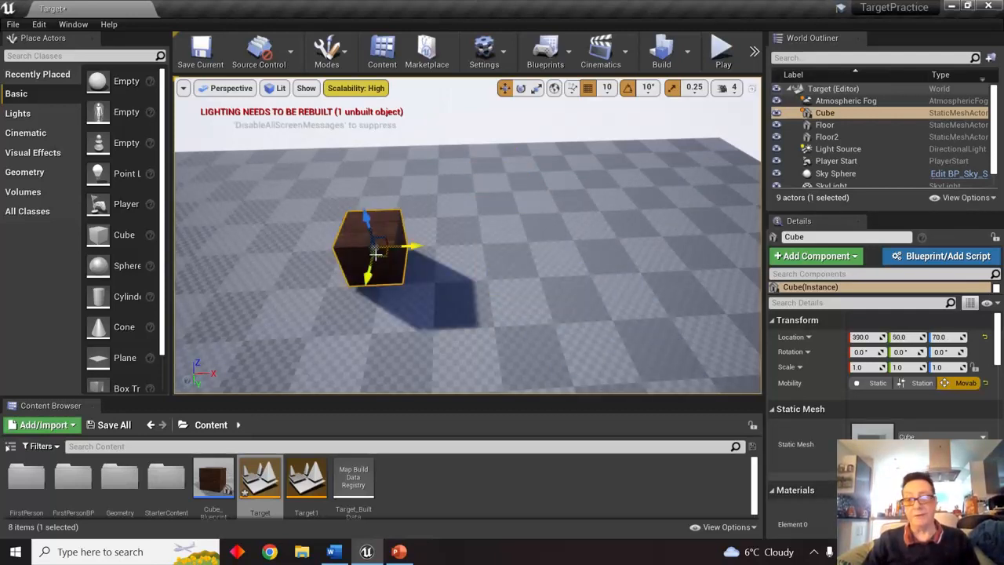
- Move the cube along the X axis only, onto the second floor piece at about X 760
left_click_drag(416, 246, 615, 237)
scroll(610, 212, "down", 5)
scroll(388, 257, "down", 3)
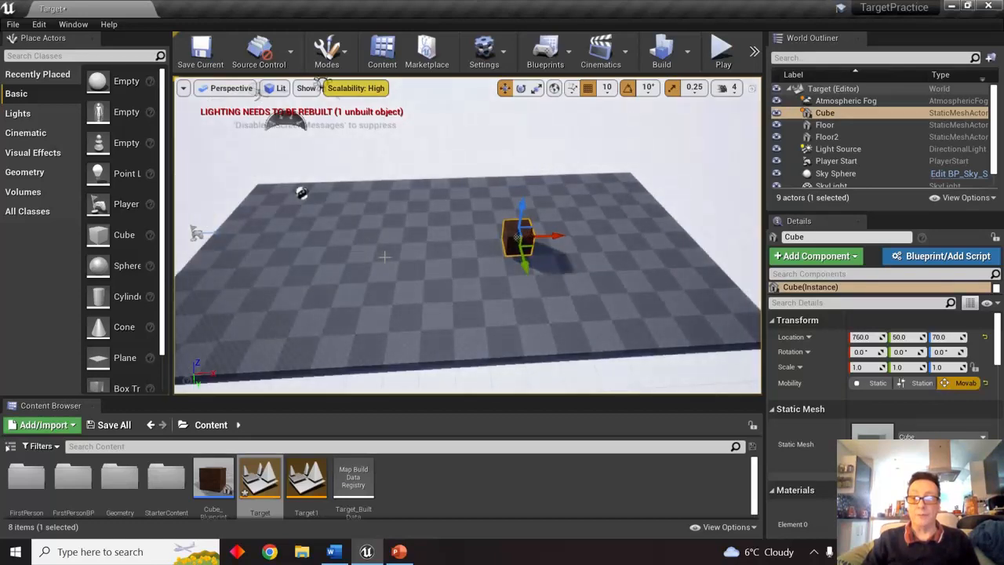
left_click_drag(383, 259, 359, 286, "alt")
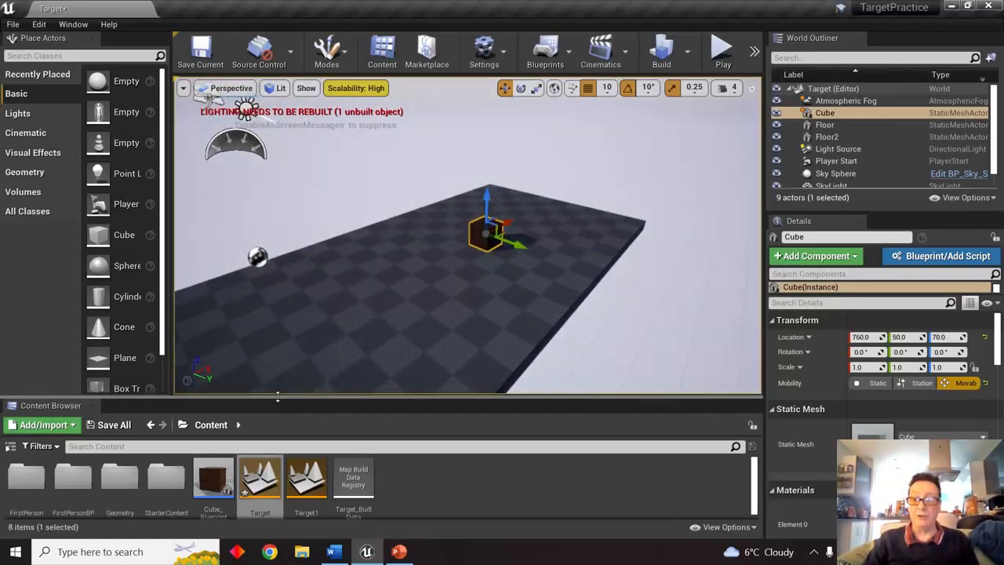
- Apply the M_CobbleStone_Rough material from StarterContent's Materials folder to both floor pieces
left_click_drag(277, 396, 286, 344)
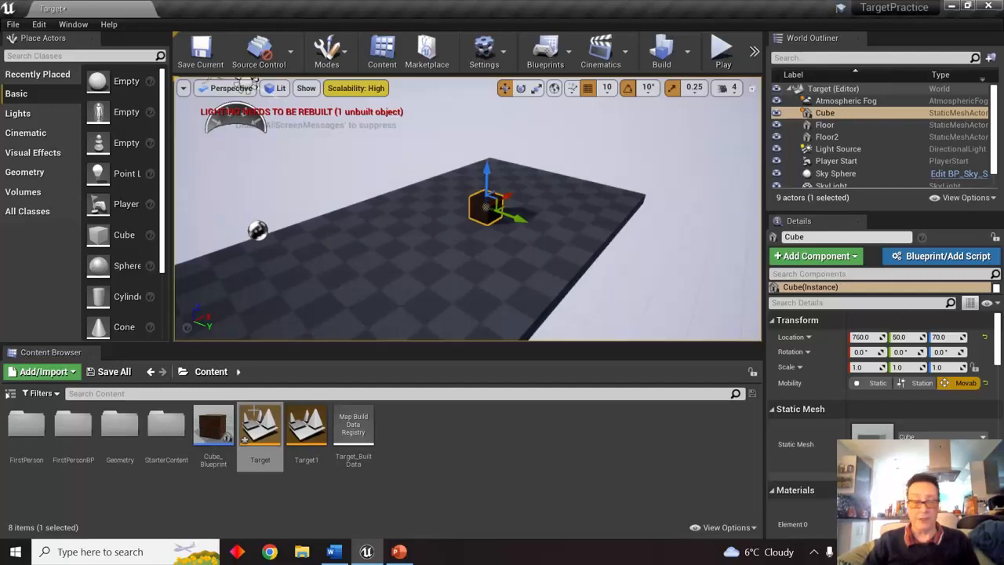
double_click(166, 425)
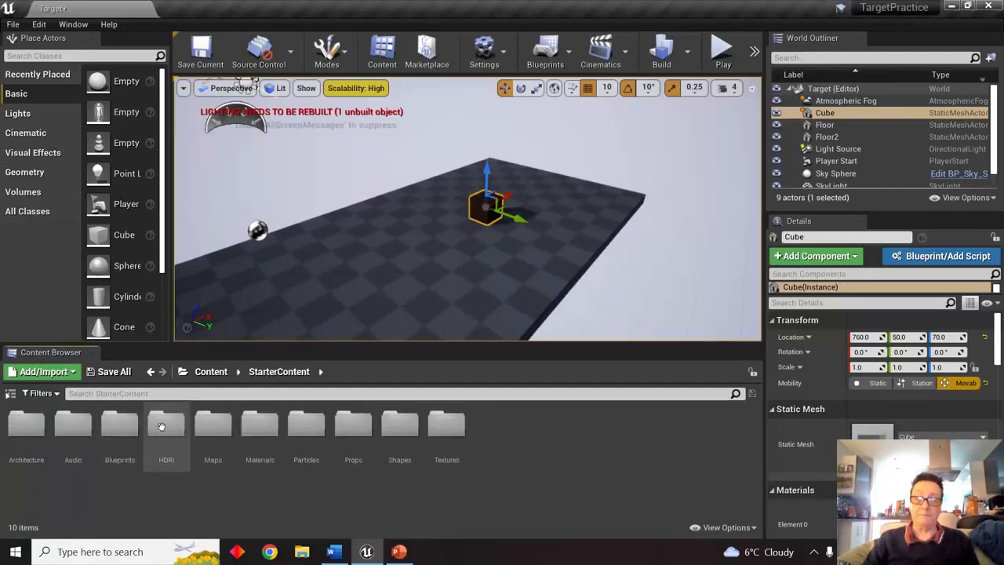
double_click(259, 425)
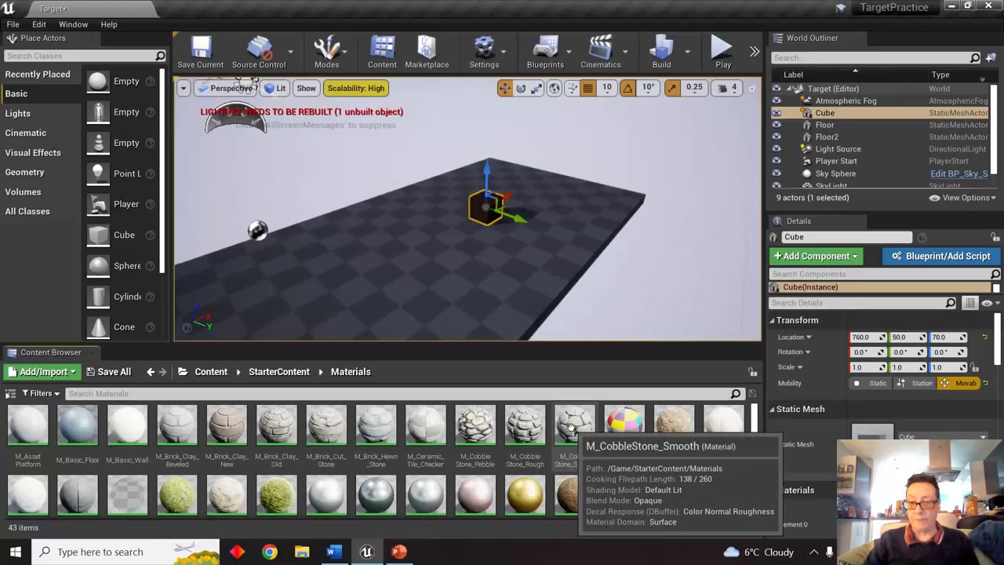
left_click_drag(525, 424, 440, 310)
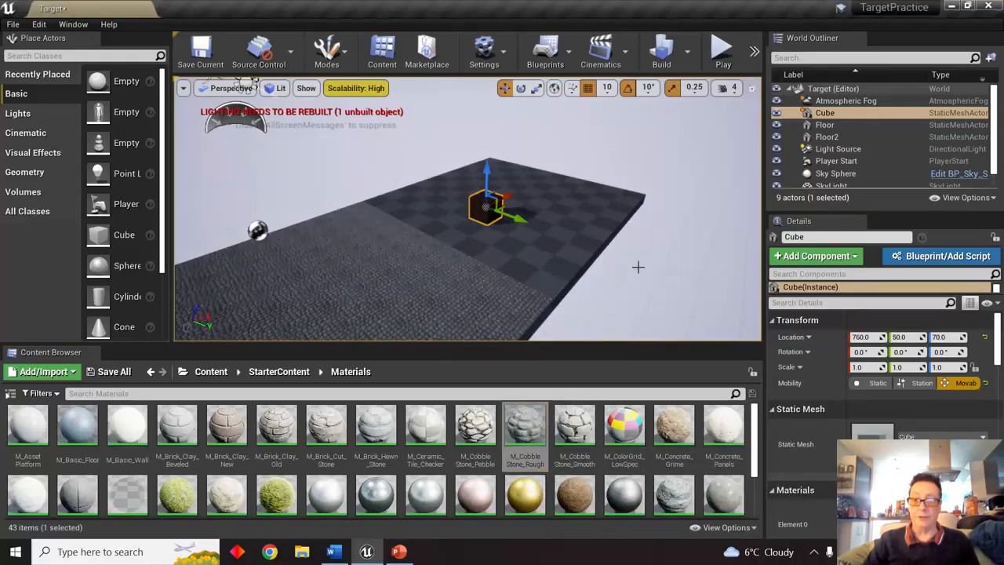
left_click_drag(518, 408, 542, 224)
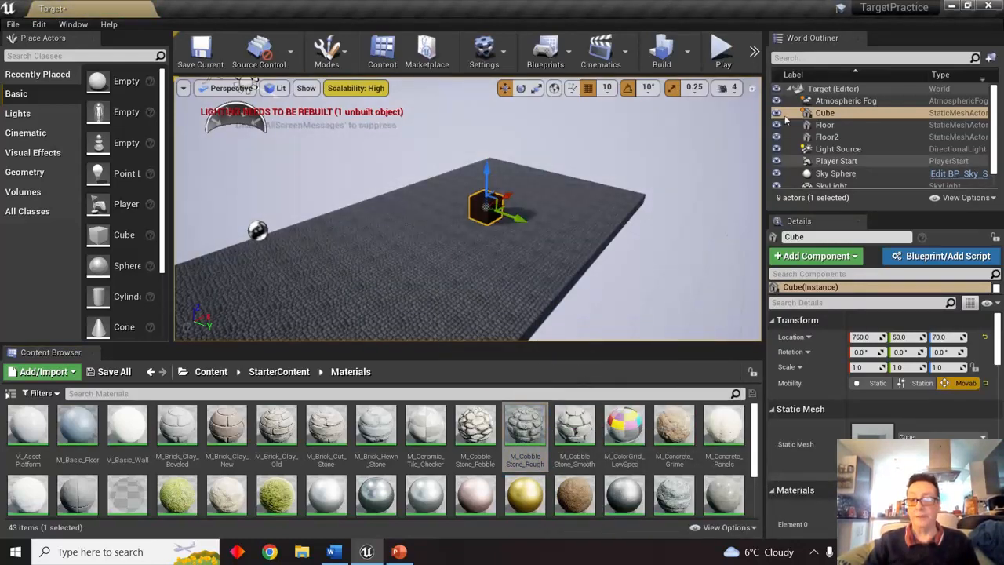
- Play-test the extended cobblestone level by walking forward and shooting the cube off the floor, and end the session
left_click(723, 66)
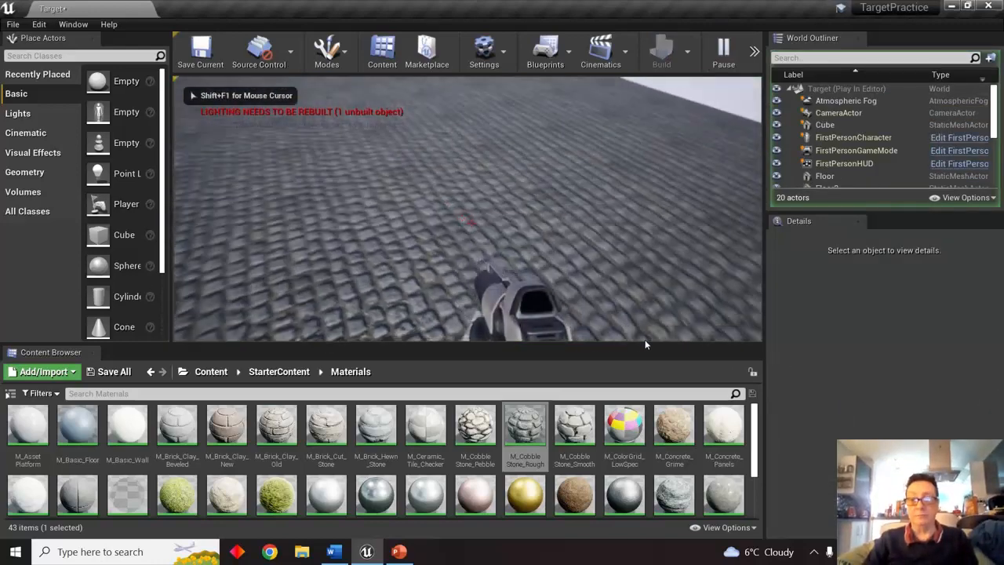
left_click(536, 102)
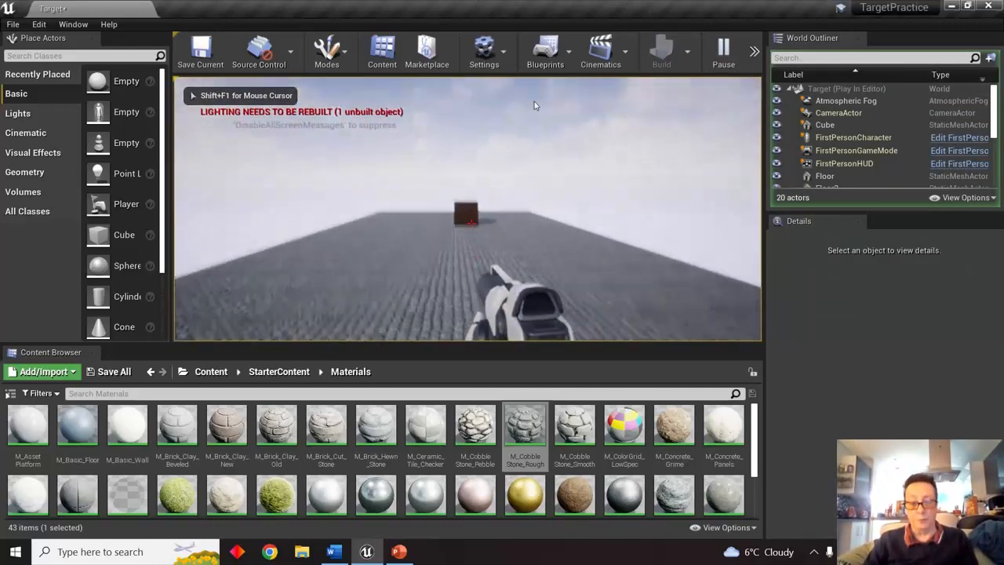
left_click(530, 93)
key("w")
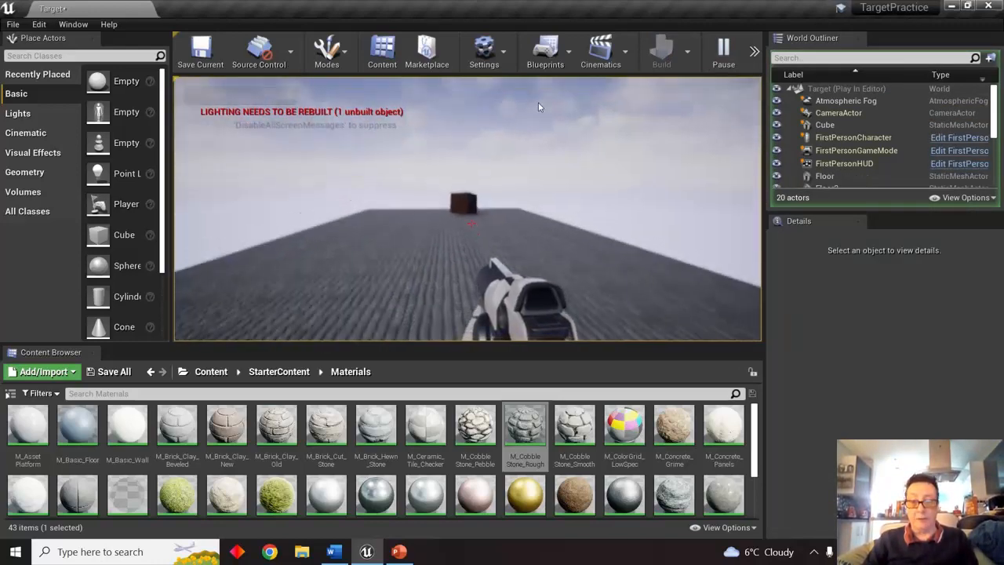
left_click(536, 100)
left_click(536, 100)
left_click(536, 100)
left_click(535, 100)
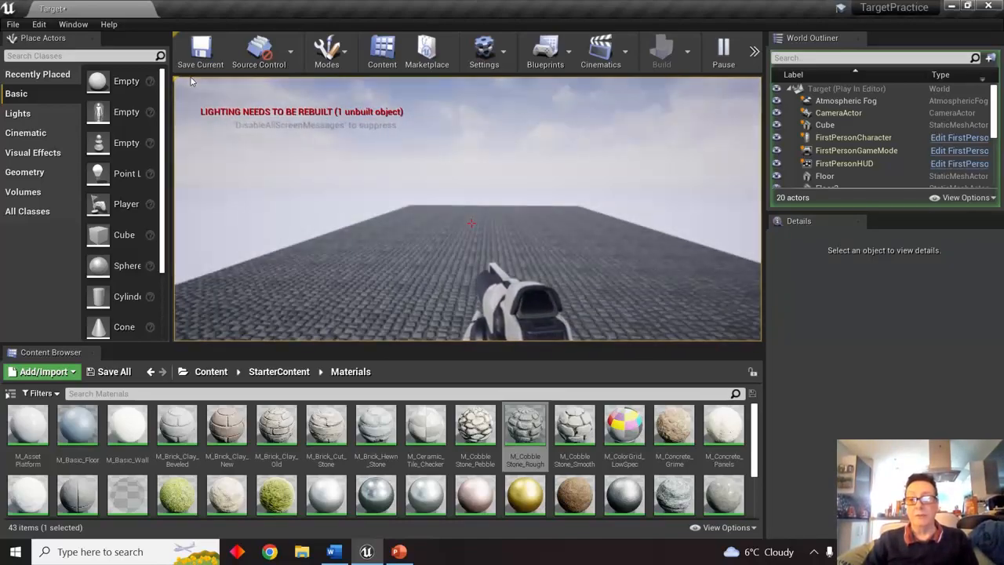
key("Escape")
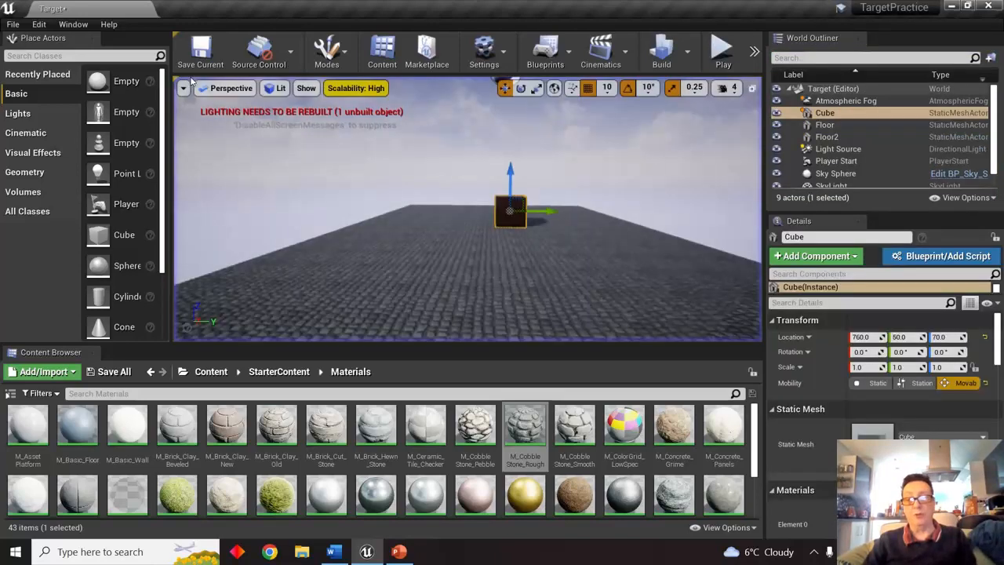
- Shrink the Content Browser to enlarge the viewport, and build the level to update its lighting
left_click_drag(381, 348, 382, 428)
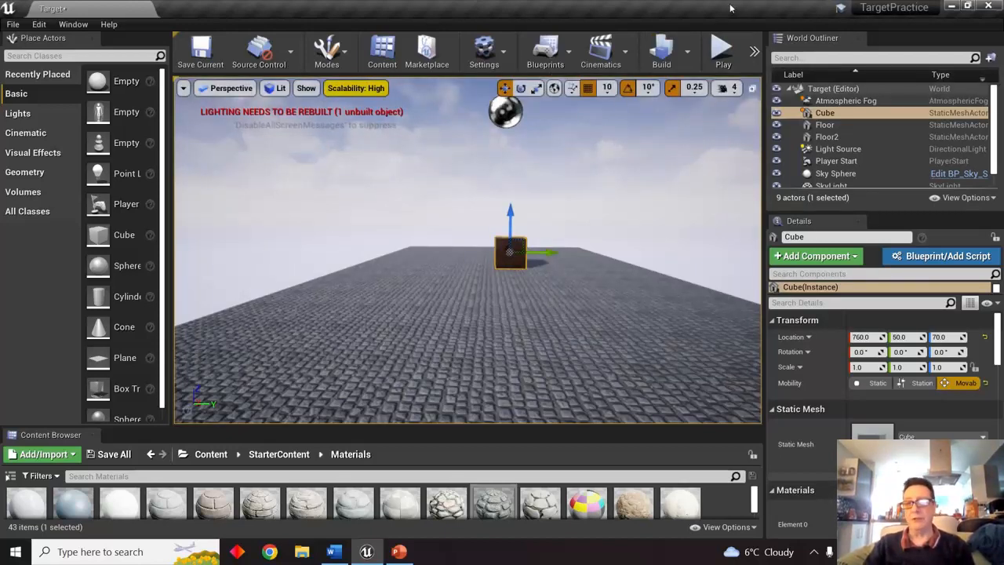
left_click(659, 50)
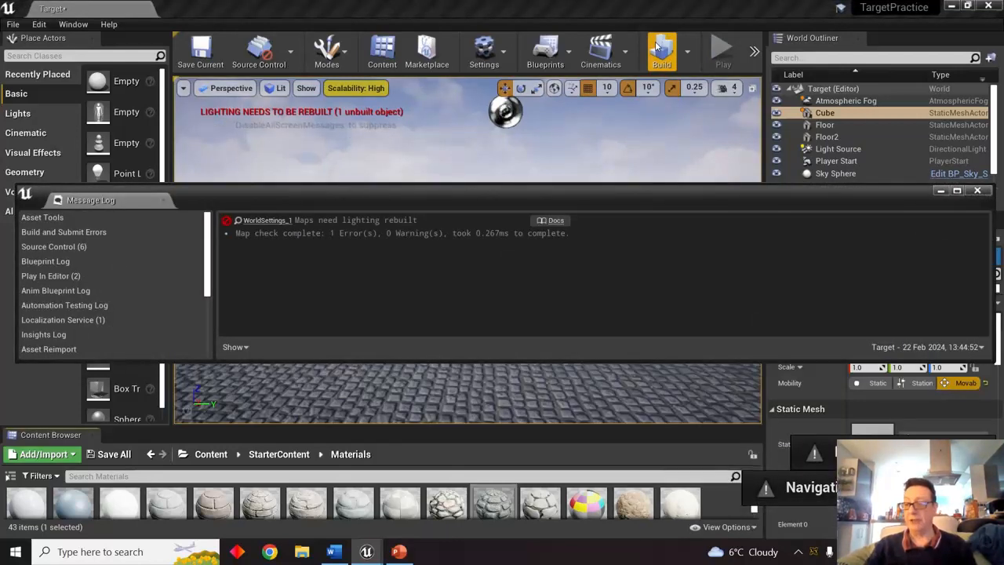
- Close the Message Log and save the Target level
left_click(977, 191)
right_click_drag(463, 361, 471, 335)
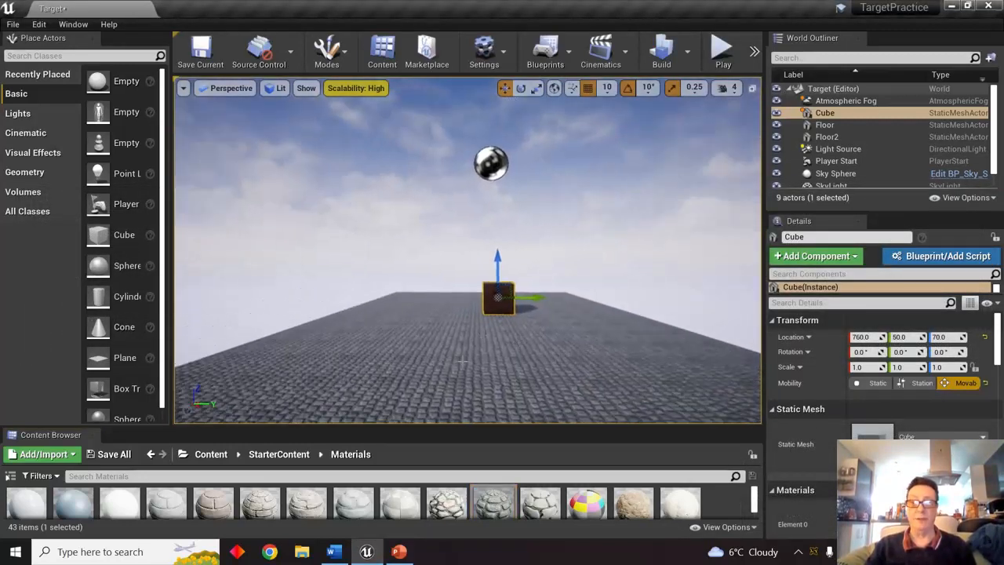
left_click(205, 55)
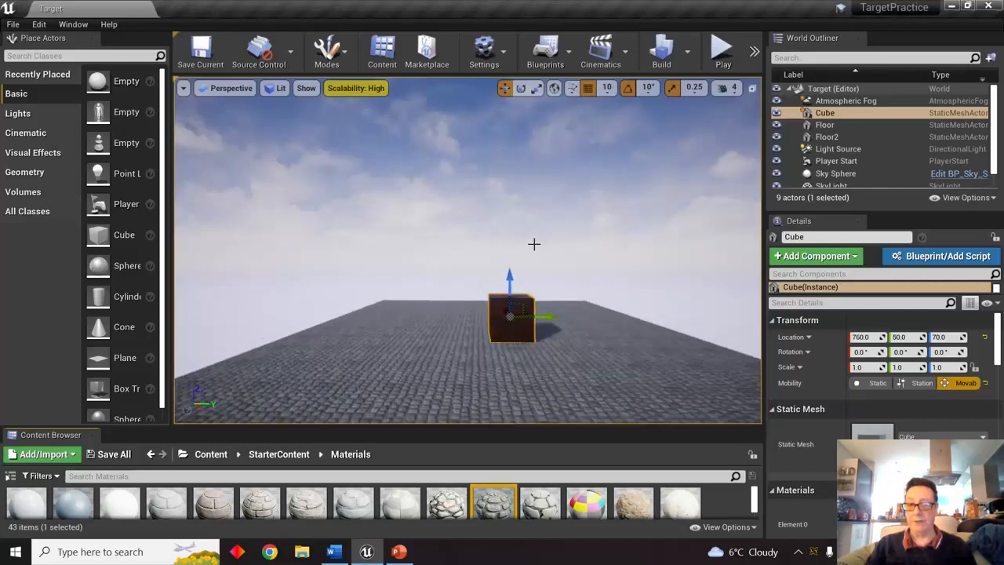
- Duplicate the walnut cube upward three times to stack a tower of four, with the topmost copy at Z 380
left_click(505, 300)
left_click_drag(493, 258, 506, 179, "alt")
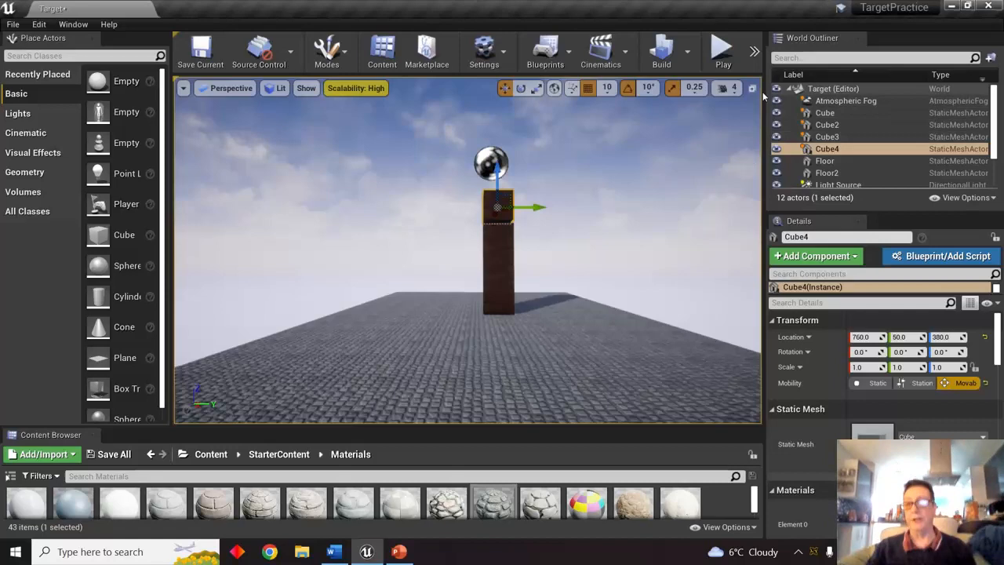
- Play-test the level by walking forward and shooting the cube tower apart, and end the session
left_click(723, 51)
left_click(672, 209)
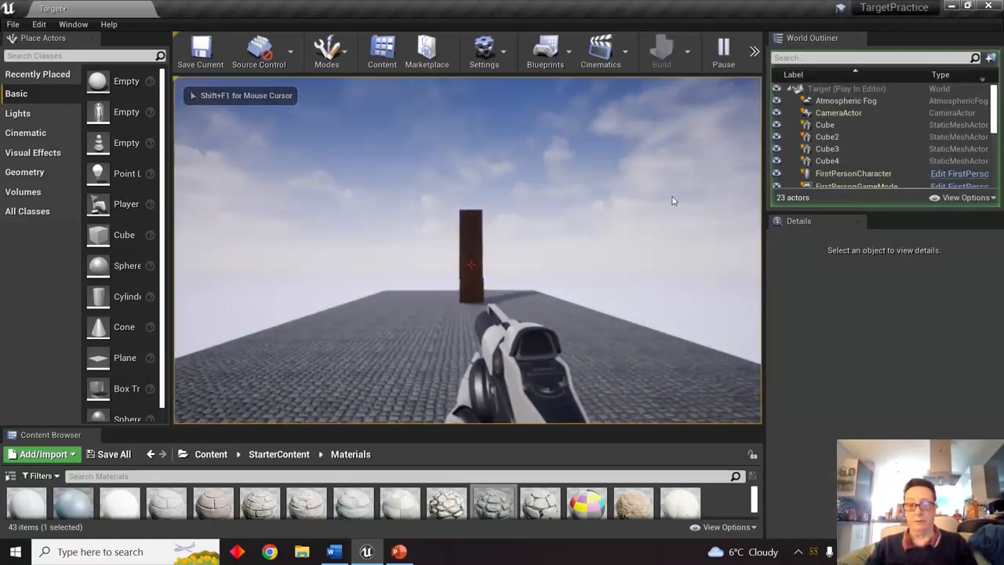
key("w")
left_click(677, 231)
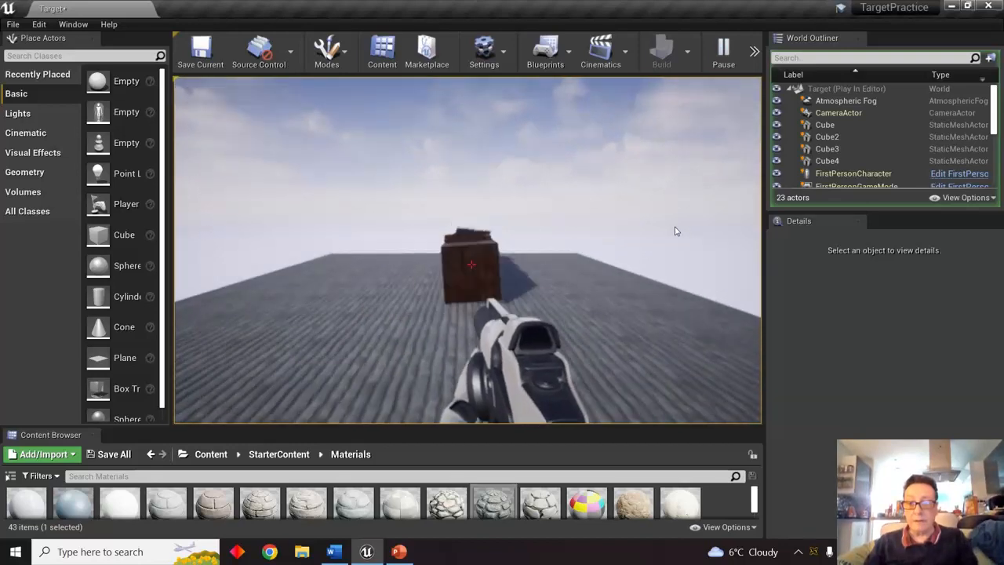
left_click(677, 231)
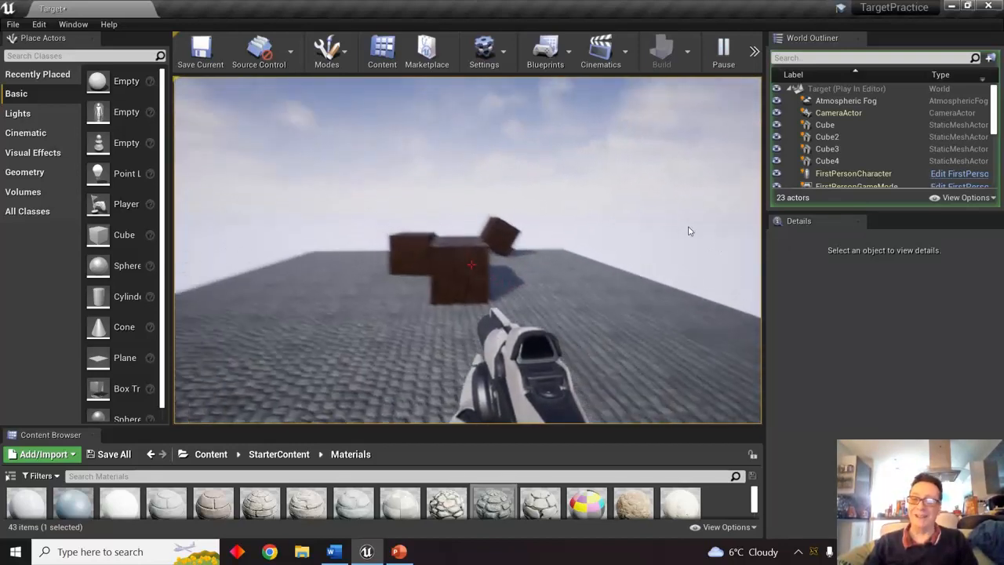
left_click(688, 229)
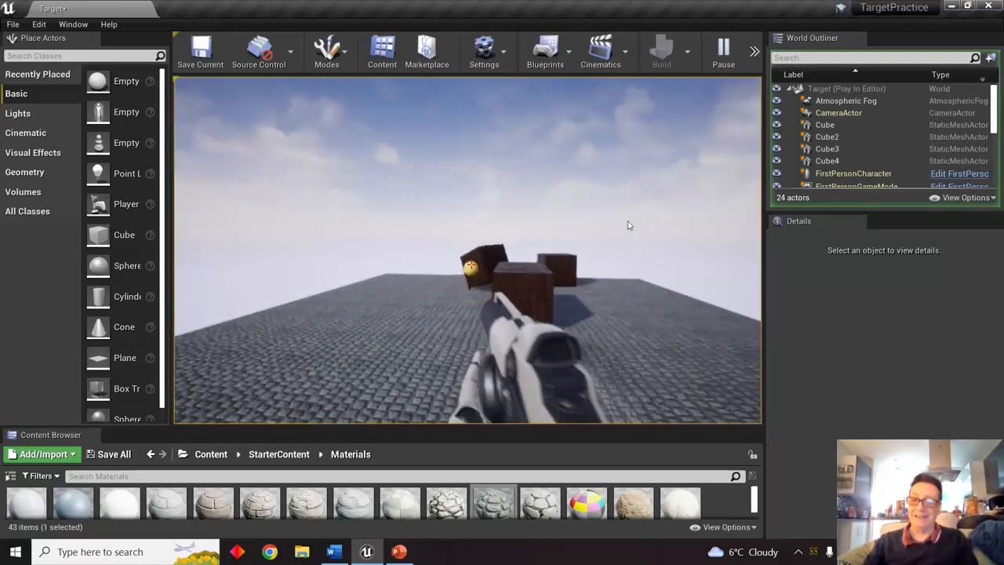
key("w")
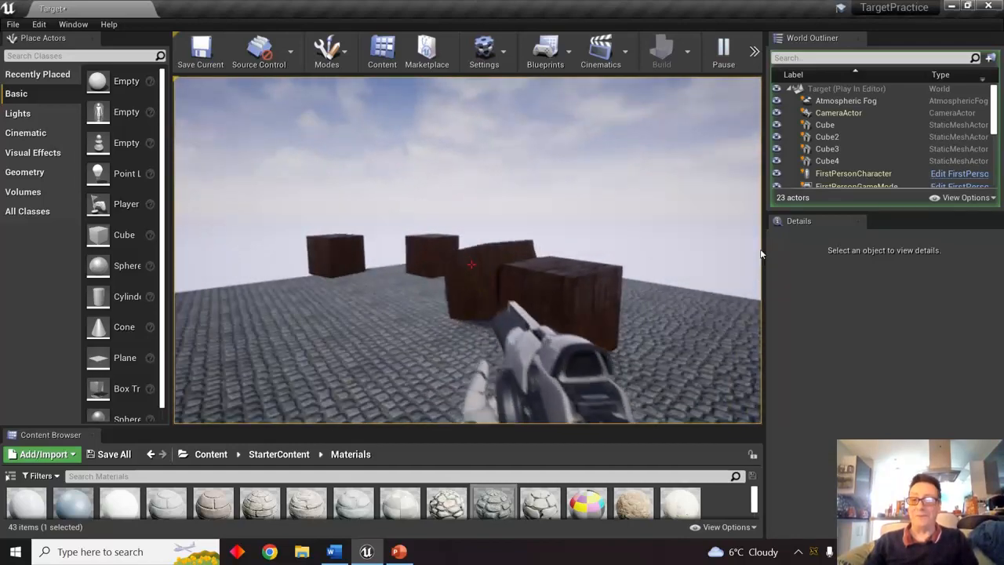
left_click(701, 246)
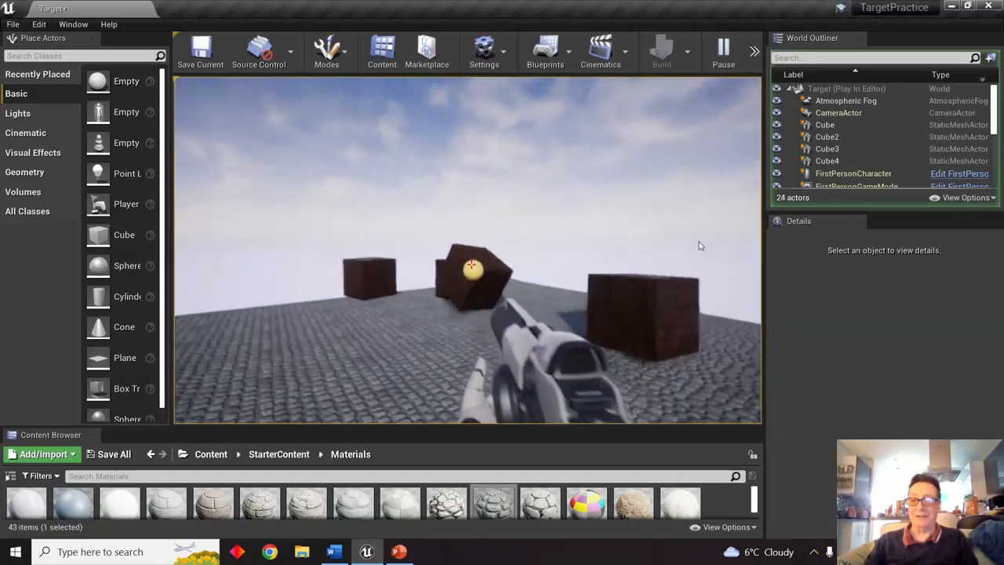
left_click(666, 250)
left_click(629, 249)
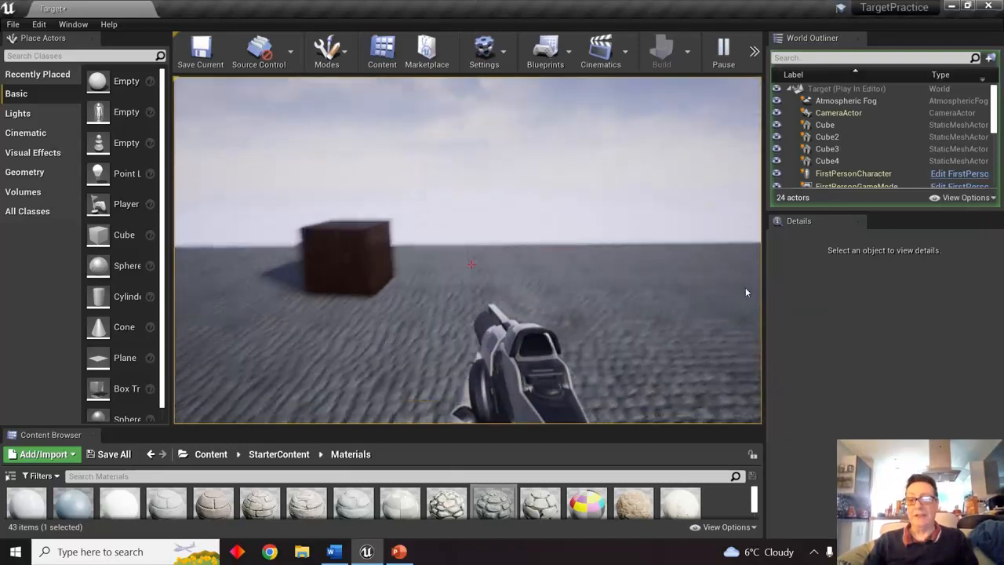
key("w")
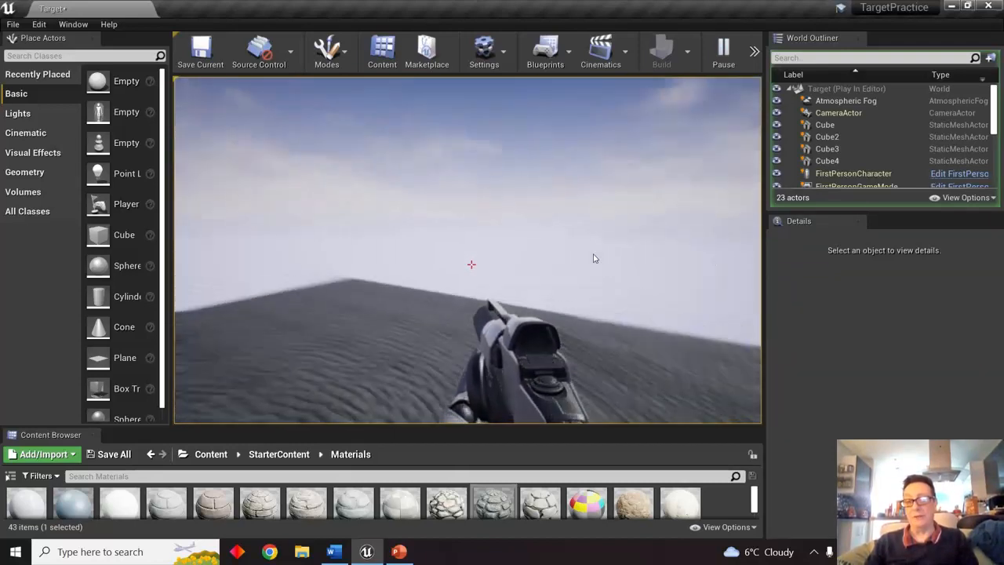
key("Escape")
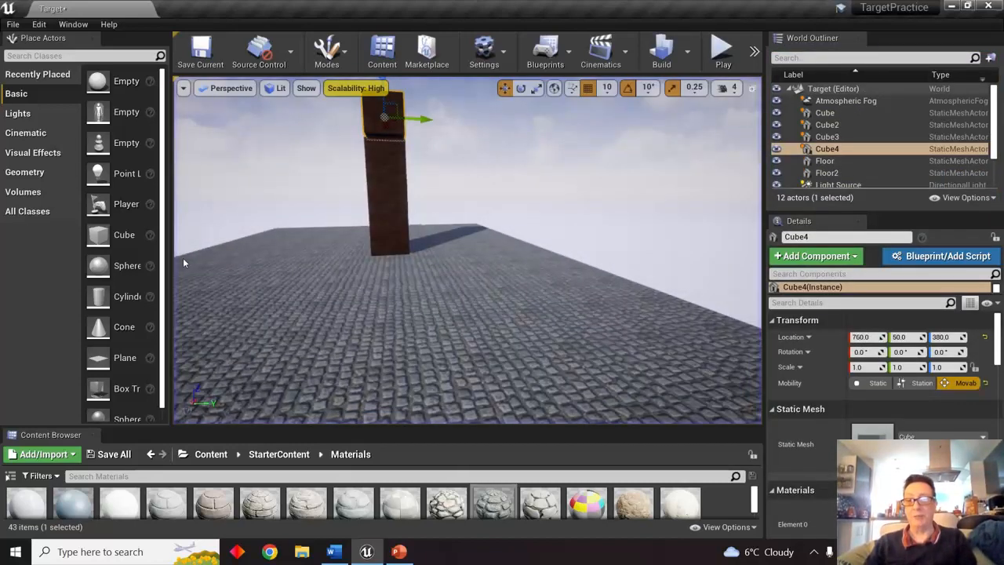
- Delete the three stacked cube copies, keeping only the original on the floor, and save the level
key("Delete")
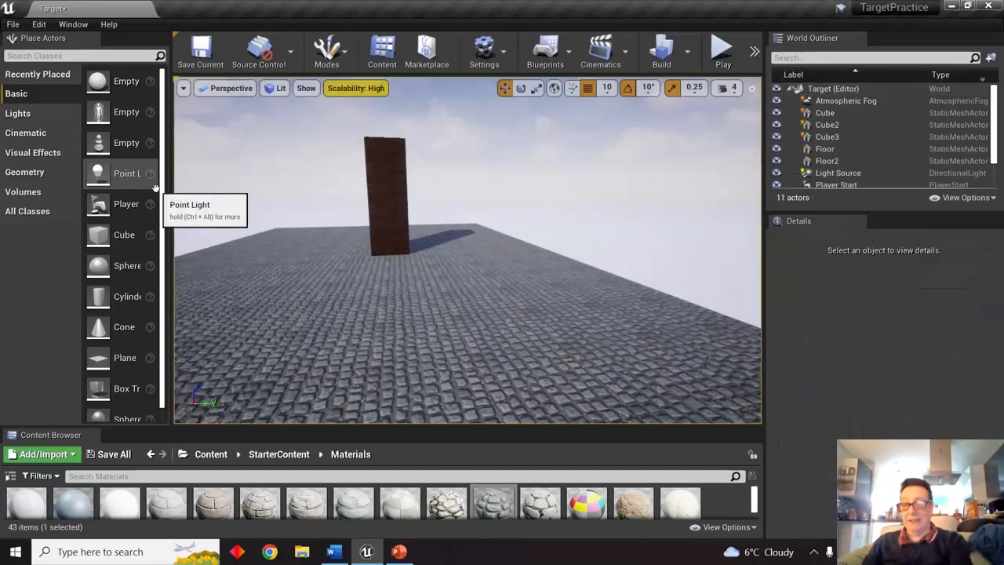
left_click(378, 153)
key("Delete")
left_click(403, 205)
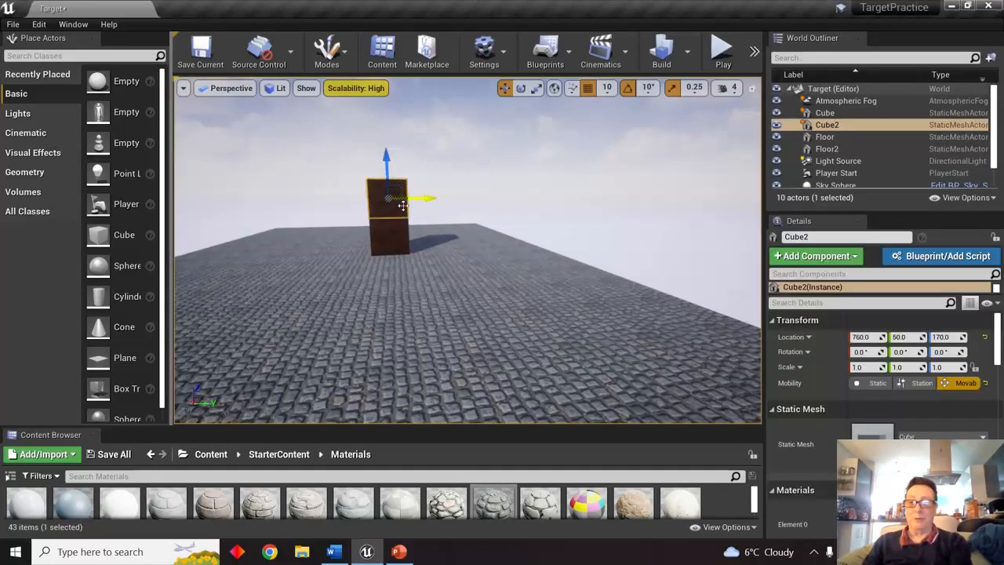
key("Delete")
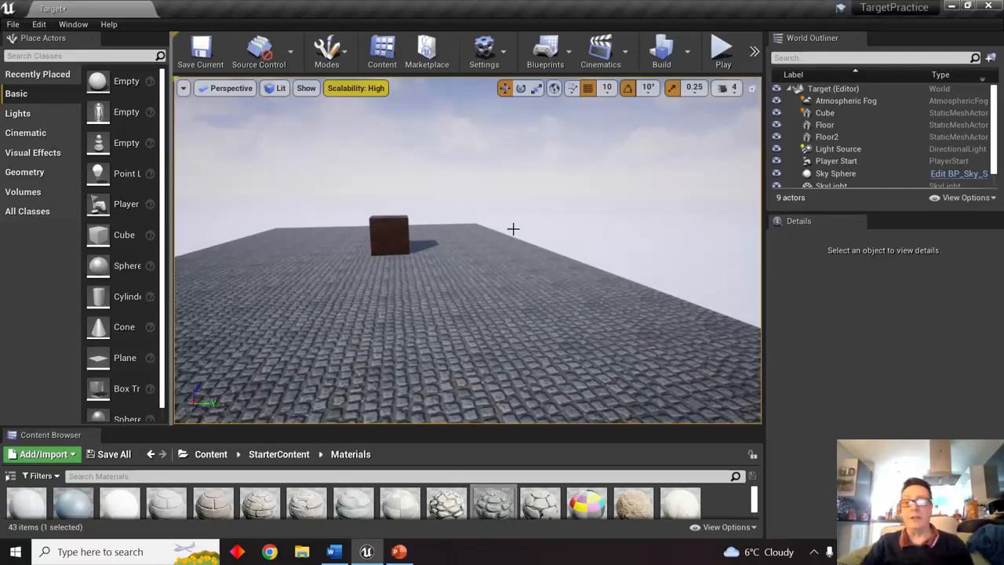
mouse_move(513, 228)
right_mouse_down()
mouse_move(487, 221)
mouse_move(511, 225)
right_mouse_up()
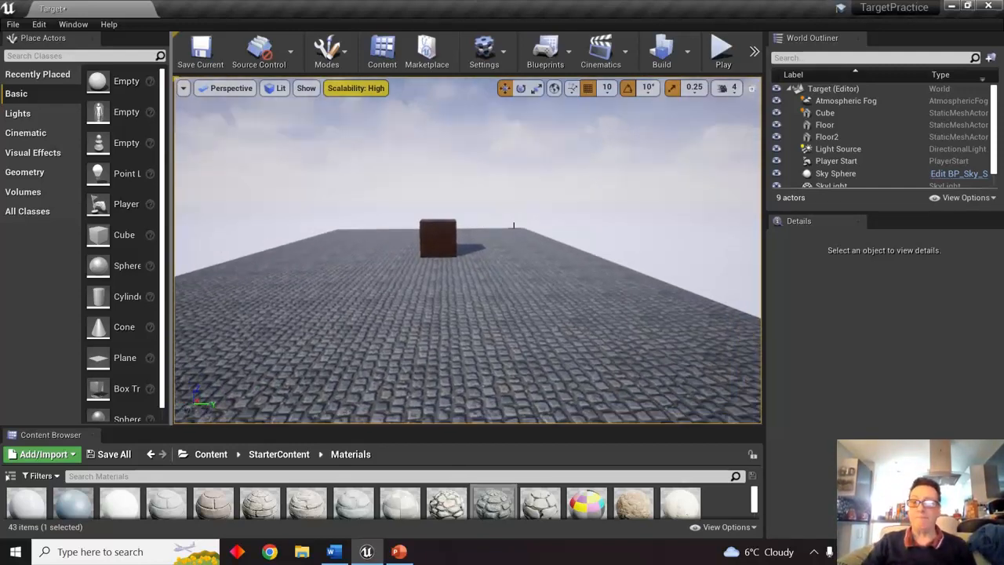
left_click(205, 57)
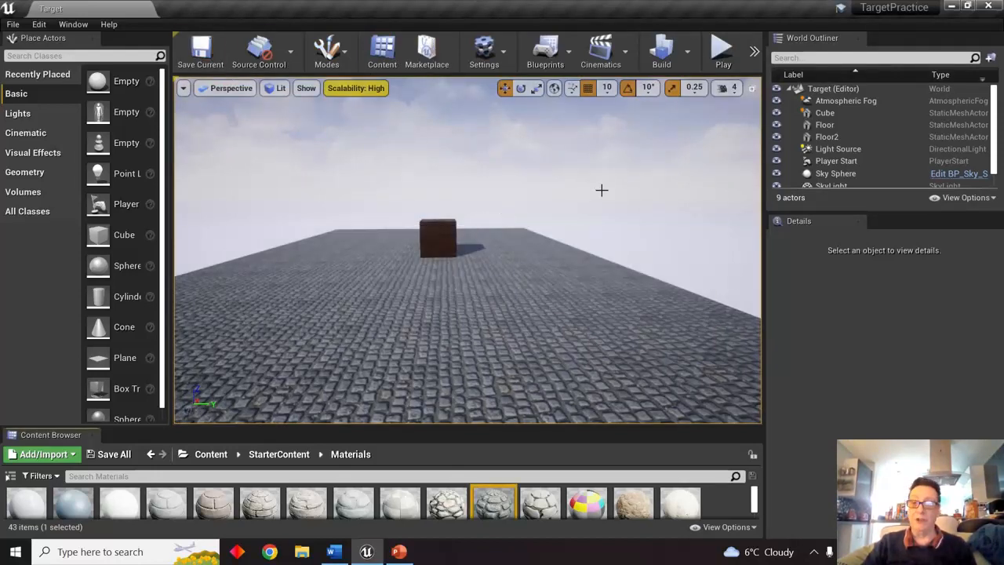
- Convert the remaining cube into a New Subclass blueprint named Cube_Blueprint with StaticMeshActor as its parent class
left_click(439, 232)
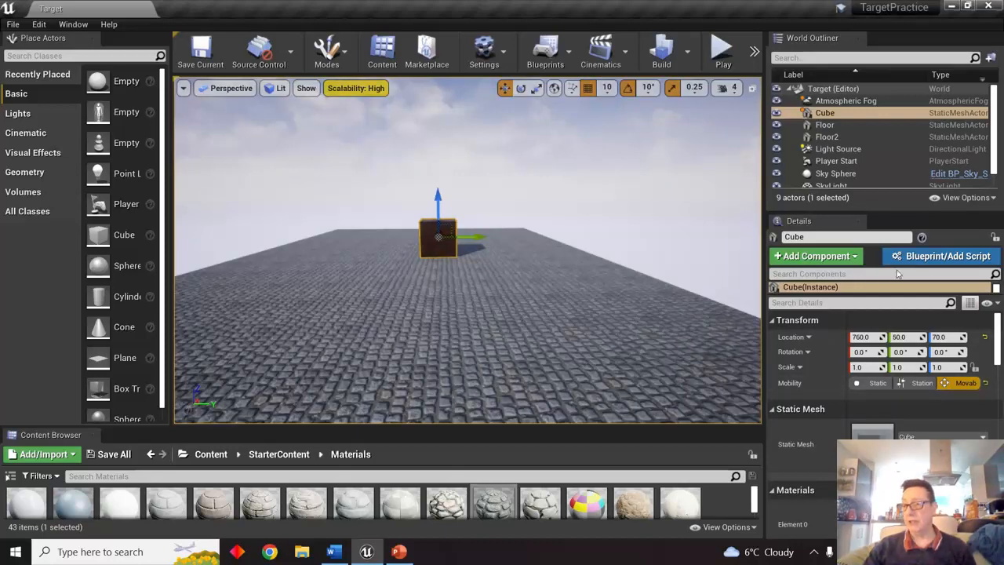
left_click(939, 258)
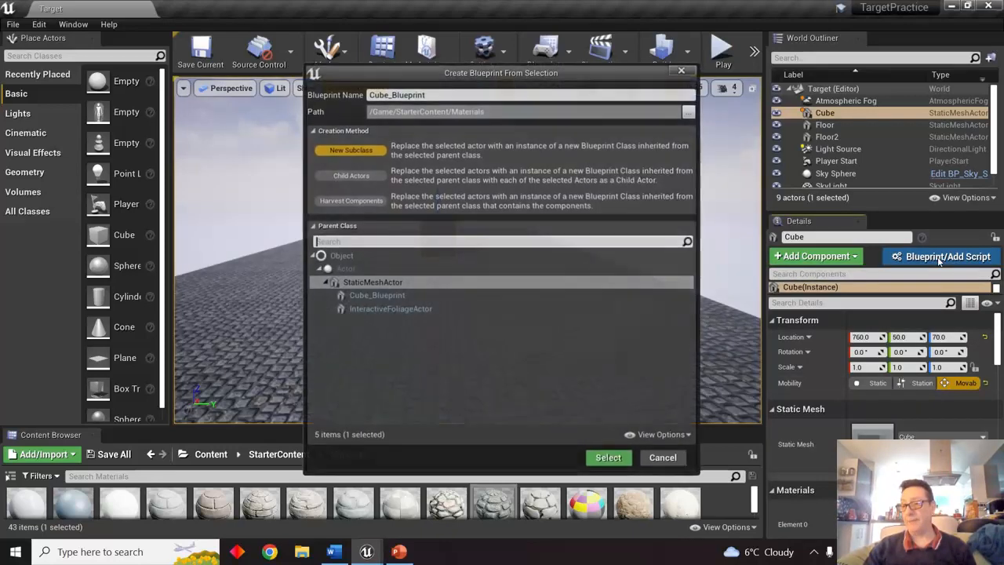
left_click_drag(594, 82, 601, 36)
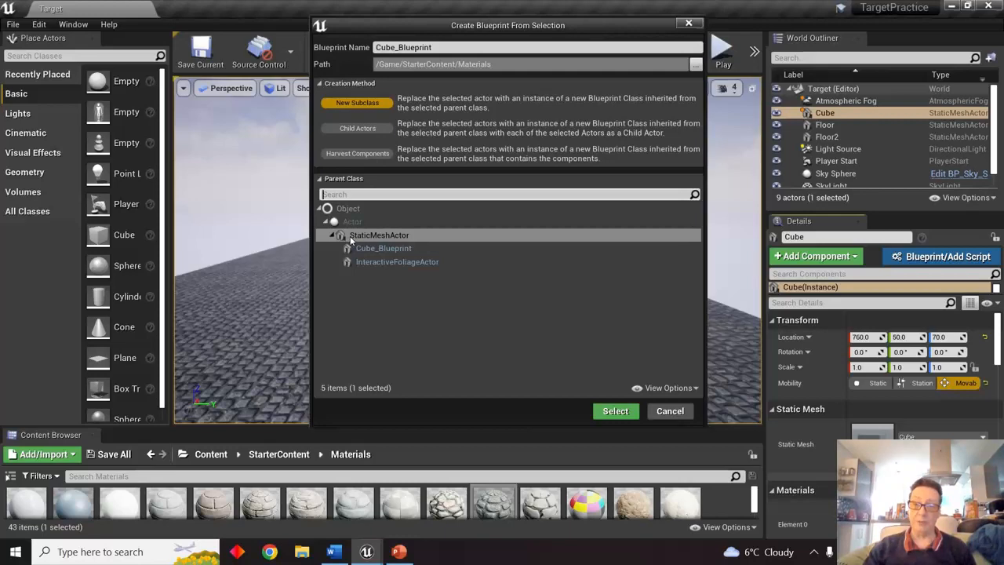
left_click(613, 411)
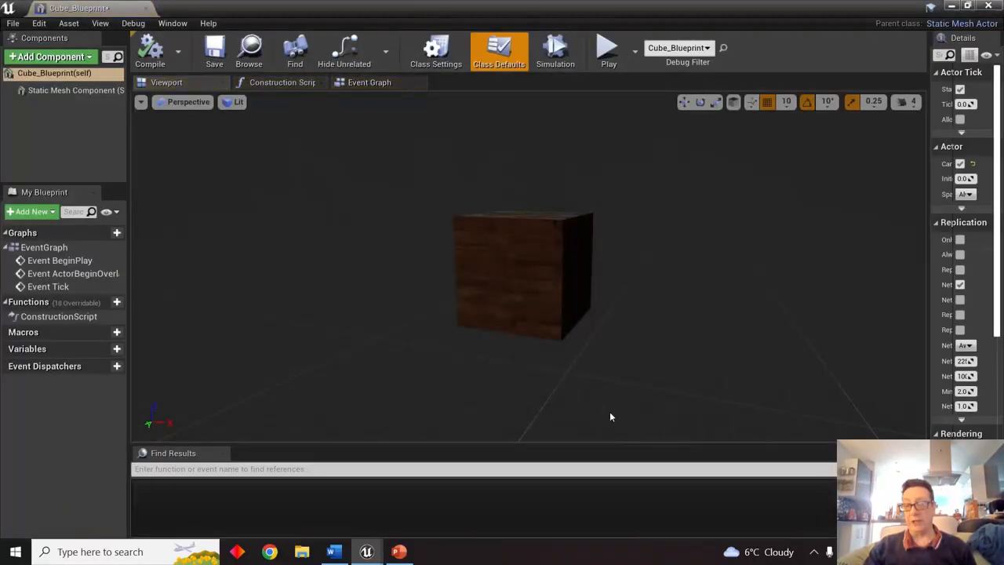
- Select the cube's static mesh component in the blueprint and widen the Details panel so its properties are readable
left_click_drag(657, 369, 660, 335)
left_click(445, 242)
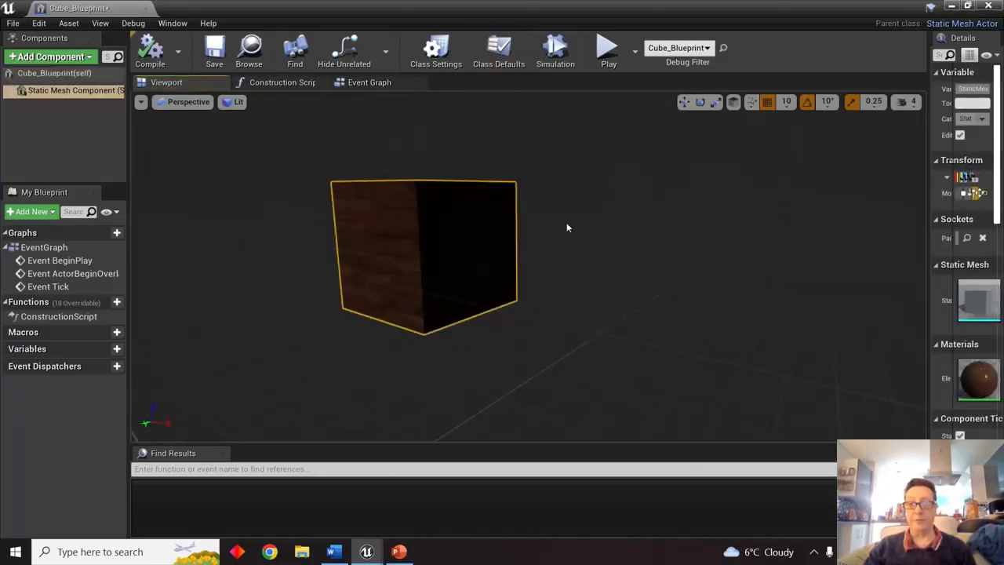
left_click_drag(604, 196, 736, 213)
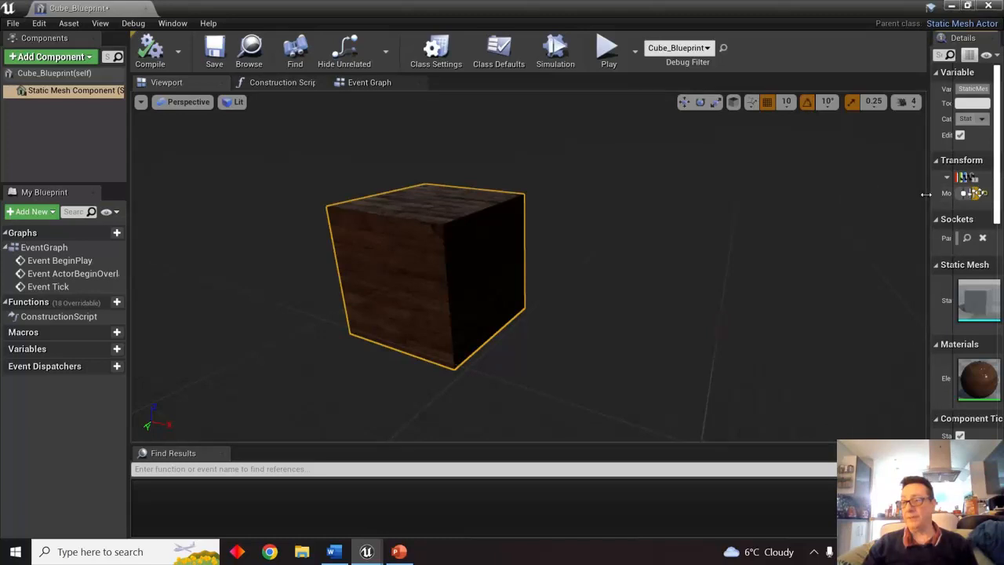
left_click_drag(936, 194, 764, 206)
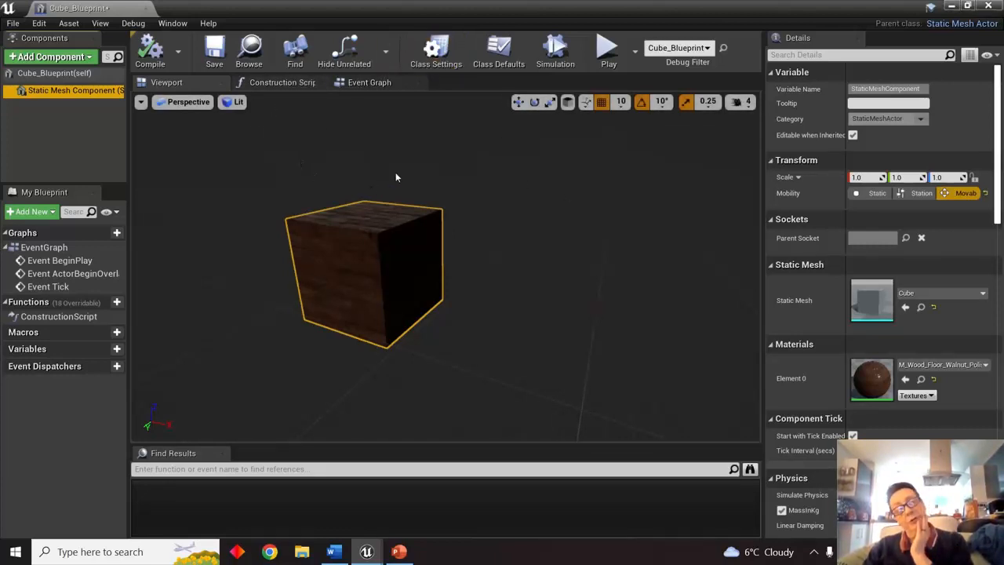
- In the blueprint's Event Graph, move the Event ActorBeginOverlap and Event Tick nodes up close beneath Event BeginPlay
left_click(368, 82)
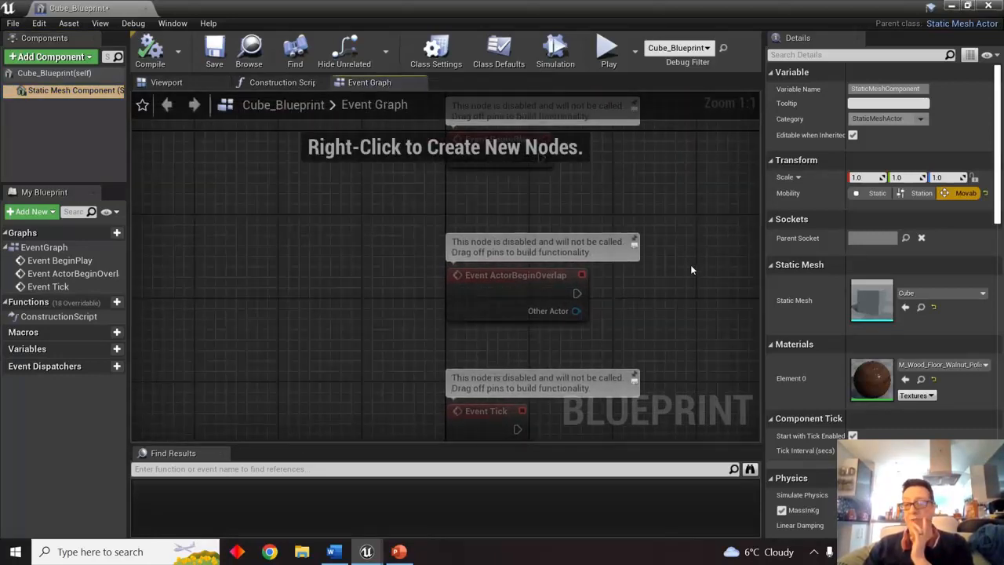
right_click_drag(691, 270, 433, 243)
left_click(428, 226)
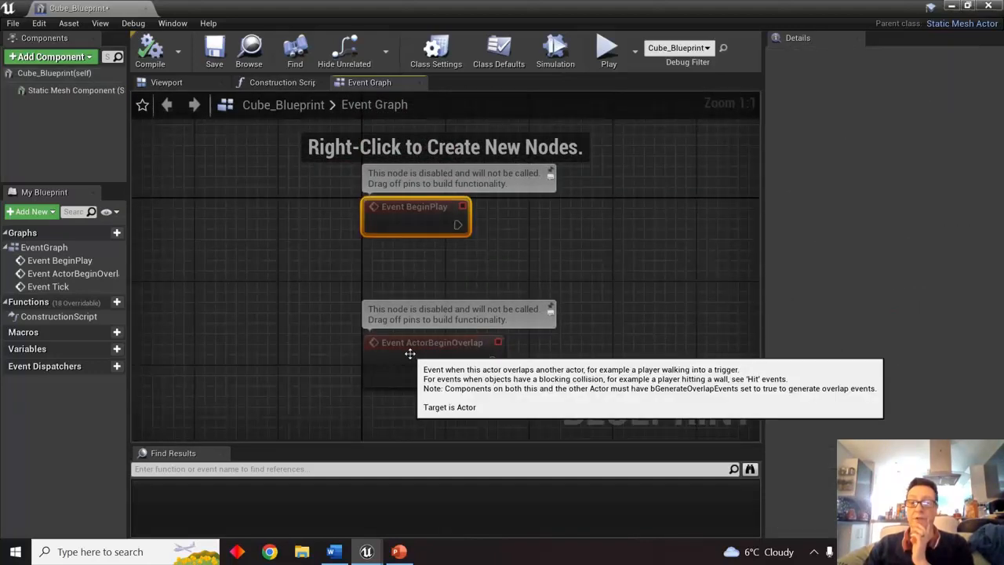
left_click_drag(410, 353, 407, 277)
right_click_drag(586, 355, 599, 287)
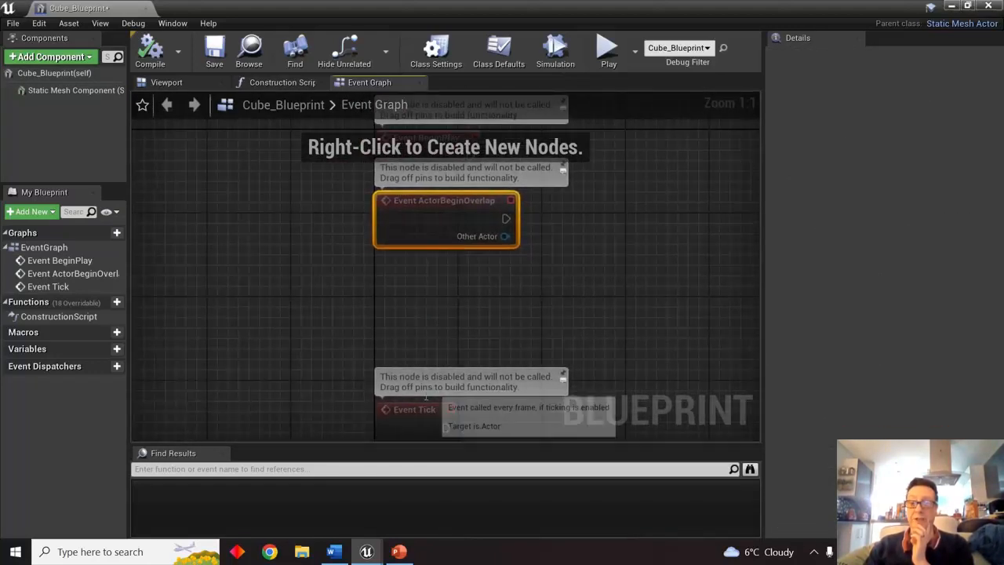
left_click_drag(426, 398, 425, 274)
right_click_drag(558, 281, 602, 352)
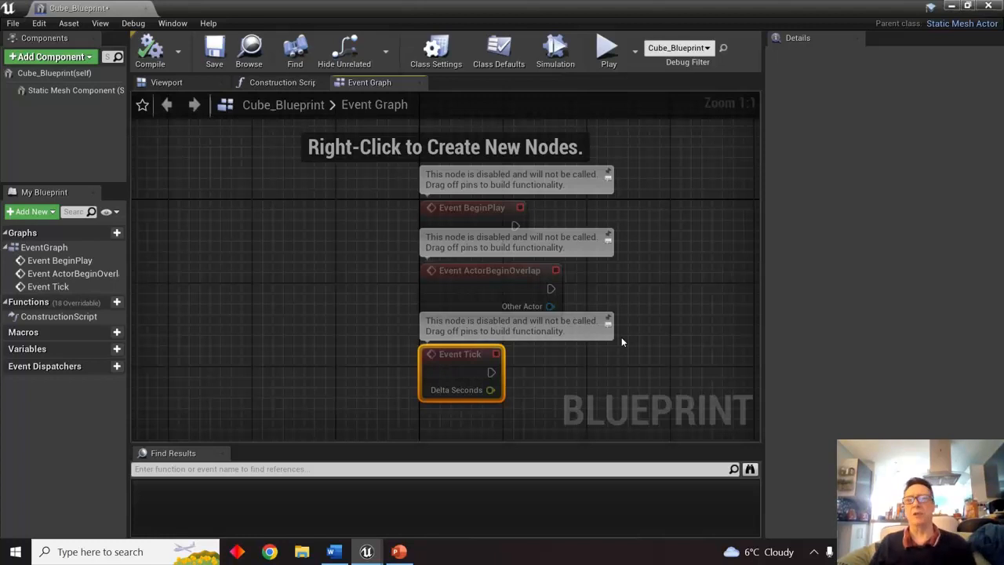
- Examine the default Event BeginPlay, Event ActorBeginOverlap and Event Tick nodes up close, one after another
left_click(497, 220)
scroll(608, 248, "up", 7)
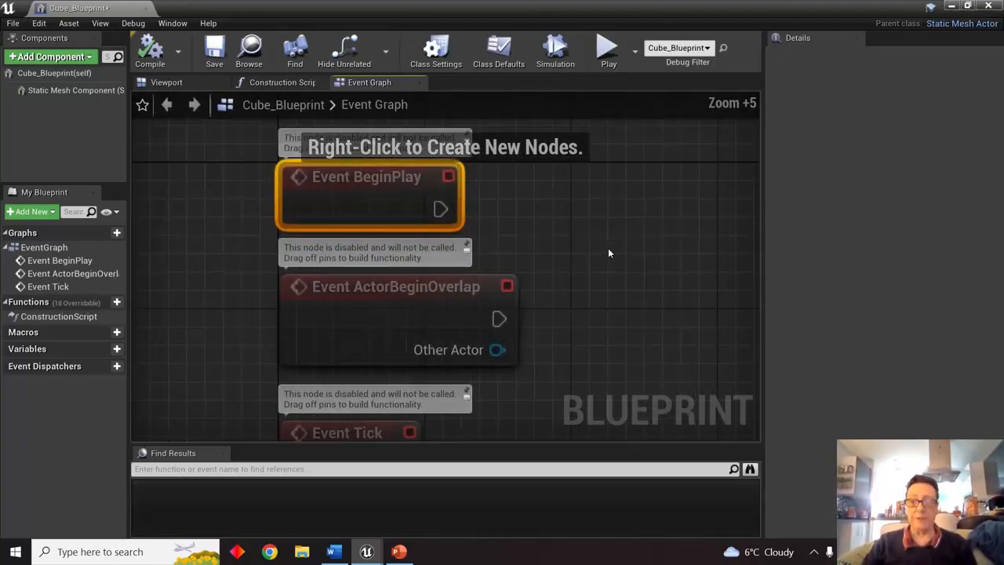
right_click_drag(605, 249, 710, 310)
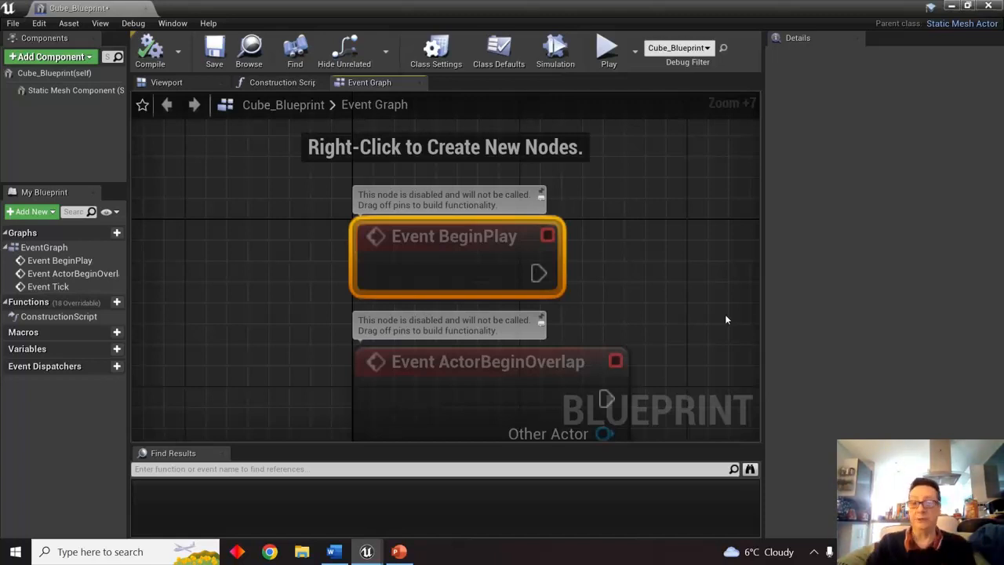
right_click_drag(696, 319, 682, 224)
left_click(484, 274)
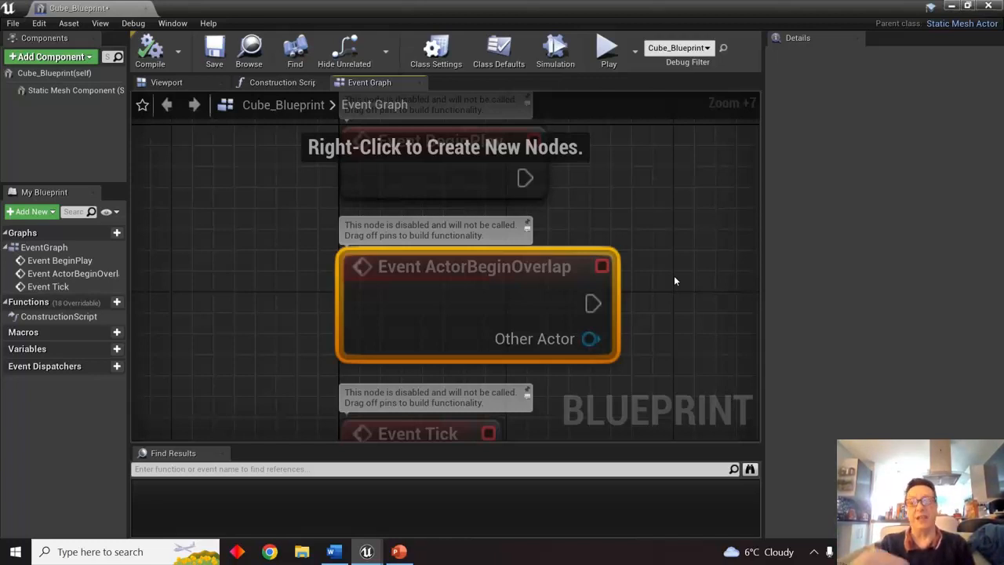
right_click_drag(674, 281, 709, 172)
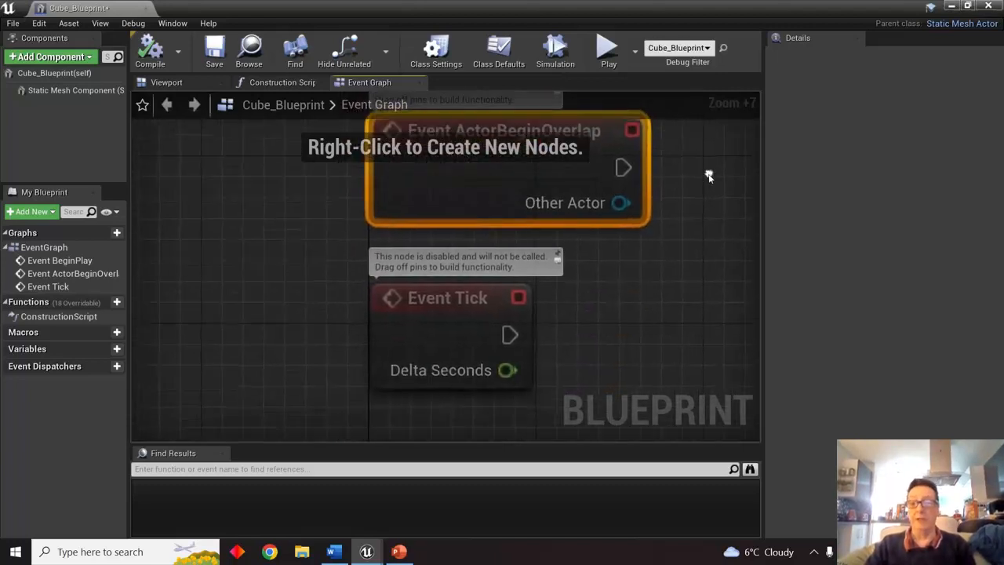
left_click(445, 313)
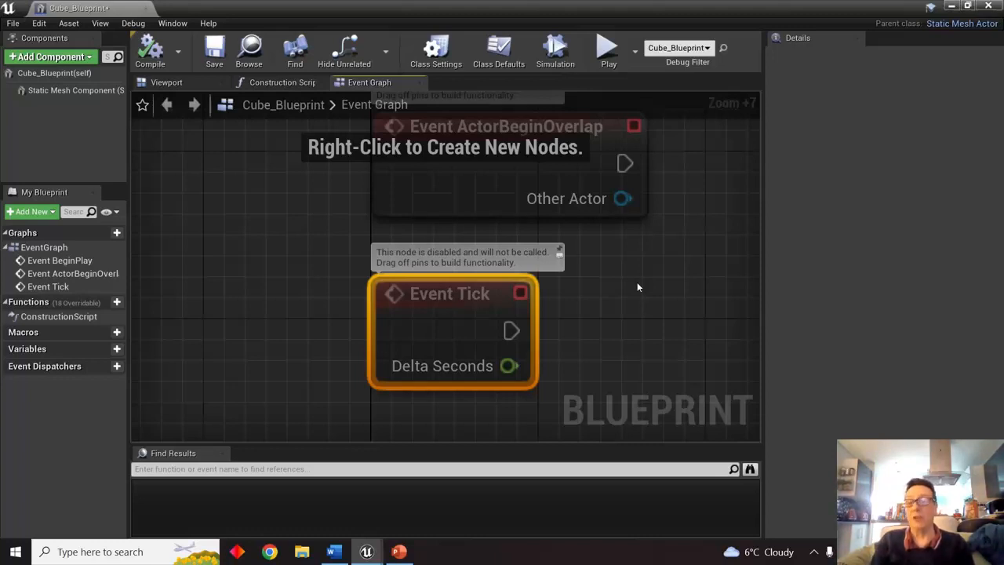
scroll(637, 287, "down", 5)
right_click_drag(641, 269, 579, 402)
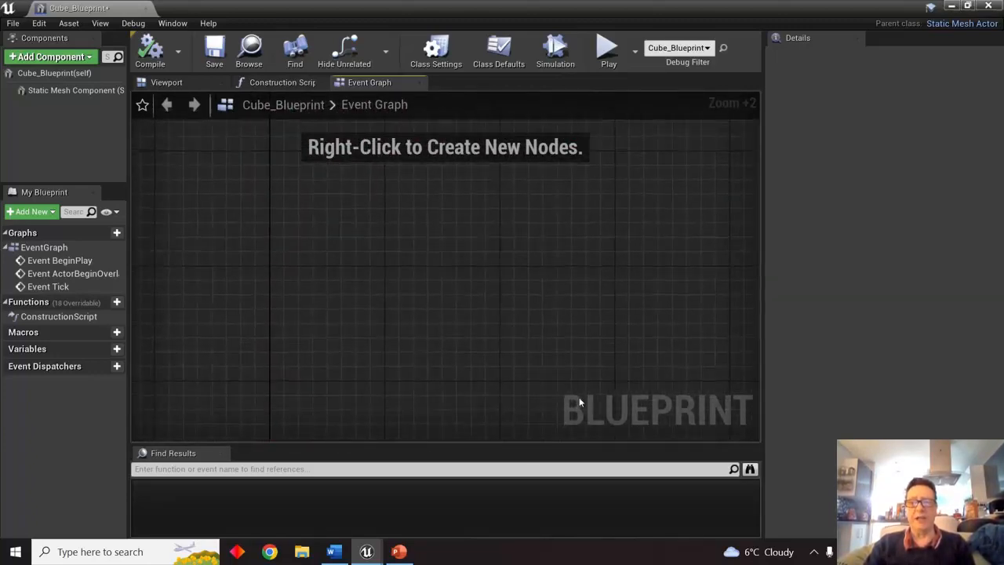
- Add an On Component Hit event for the cube's static mesh component and shift its node aside to leave room for following nodes
left_click(179, 85)
left_click(357, 248)
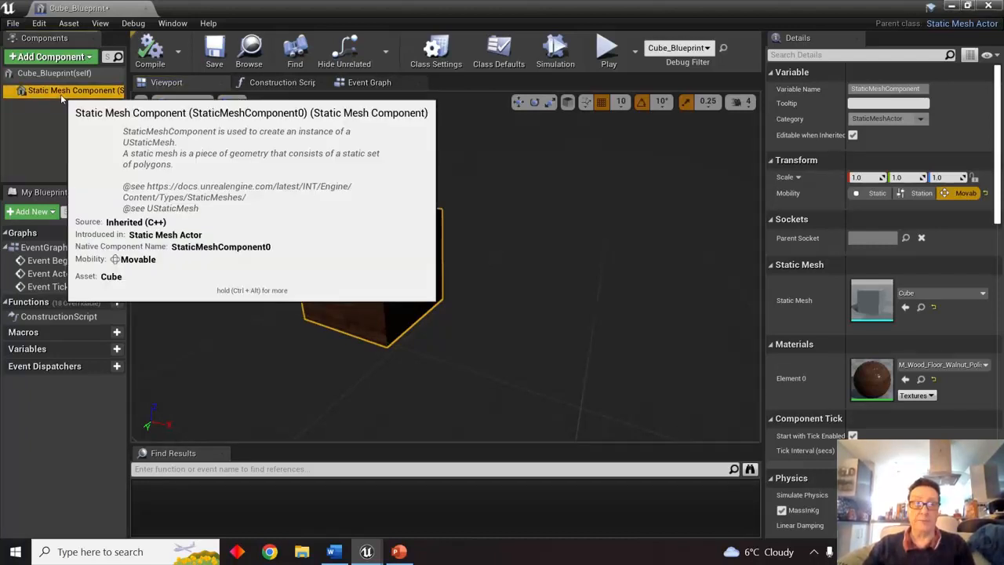
left_click(61, 93)
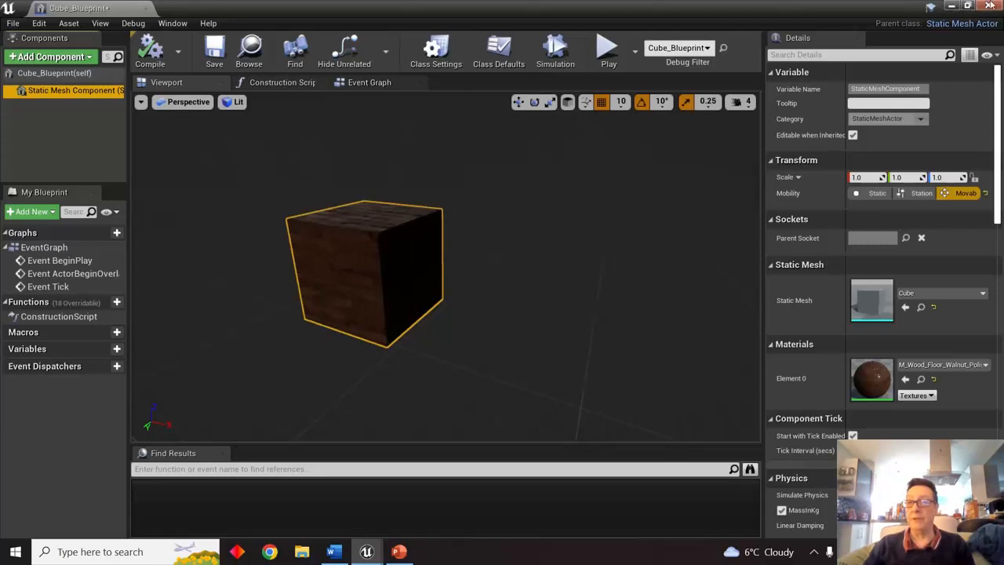
left_click(370, 82)
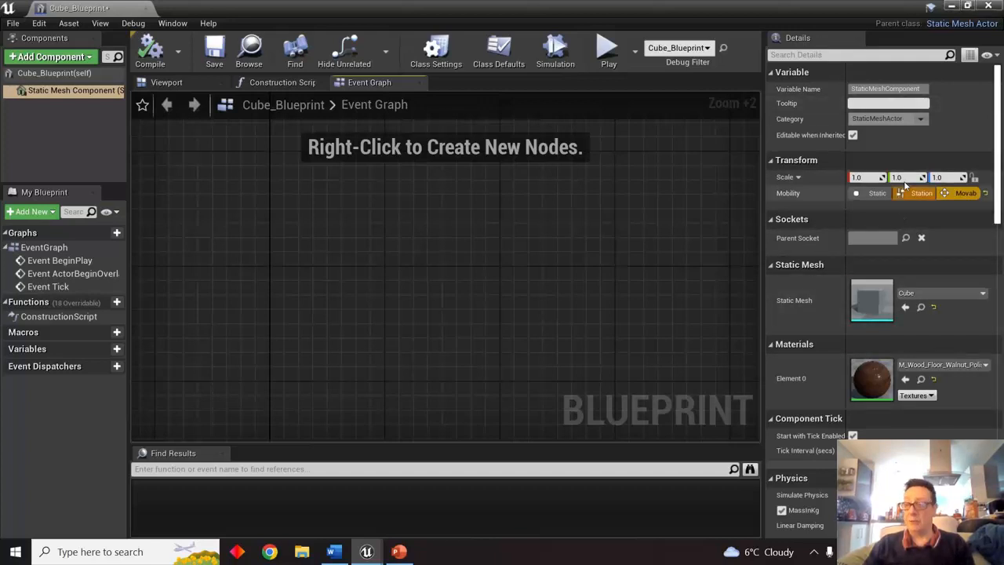
scroll(907, 176, "down", 10)
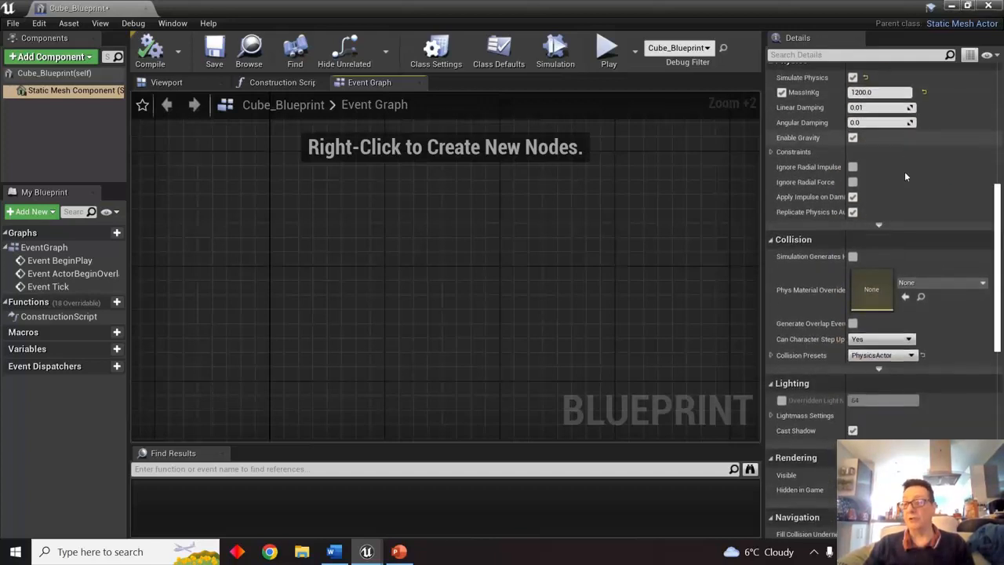
scroll(906, 177, "down", 10)
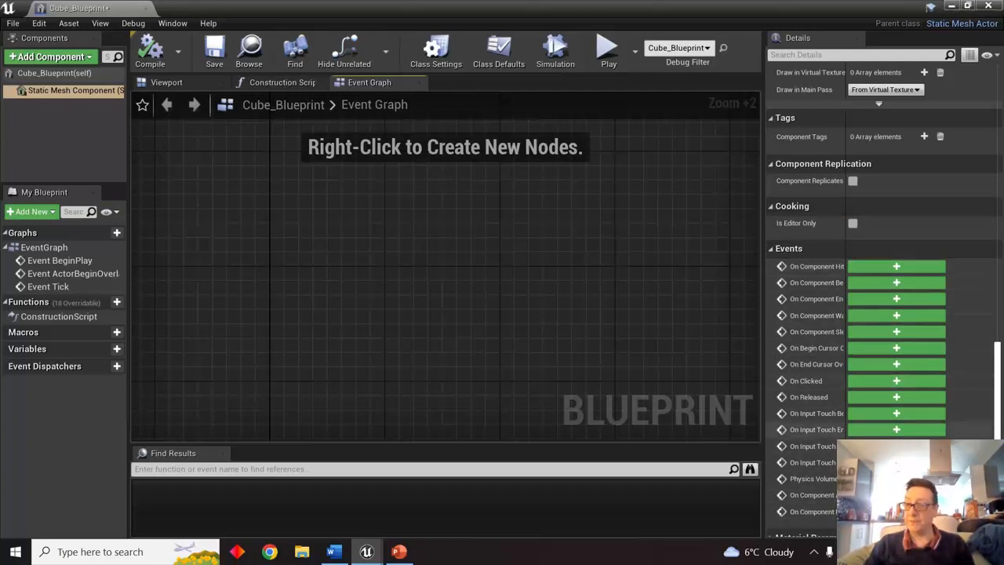
left_click(898, 267)
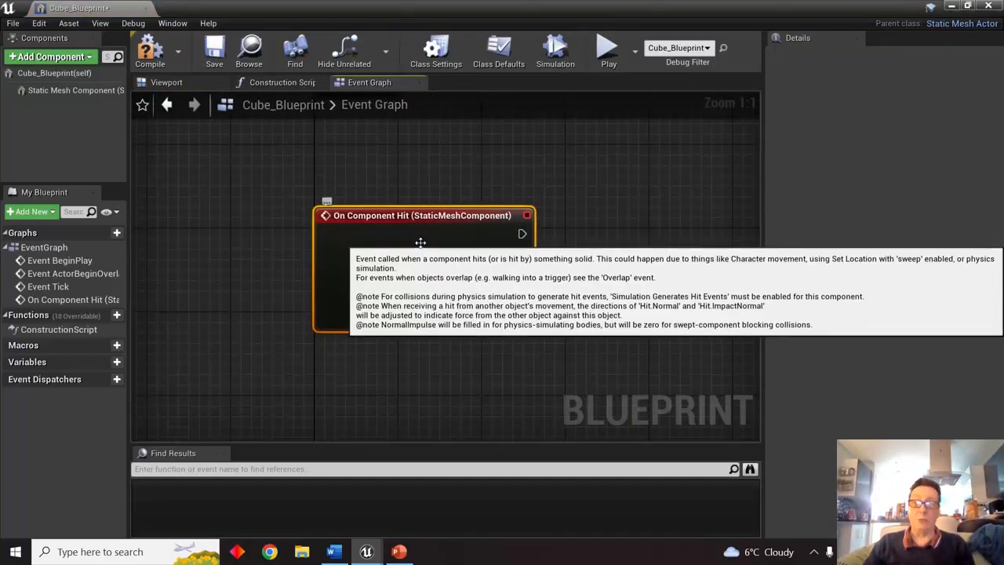
left_click_drag(419, 242, 289, 231)
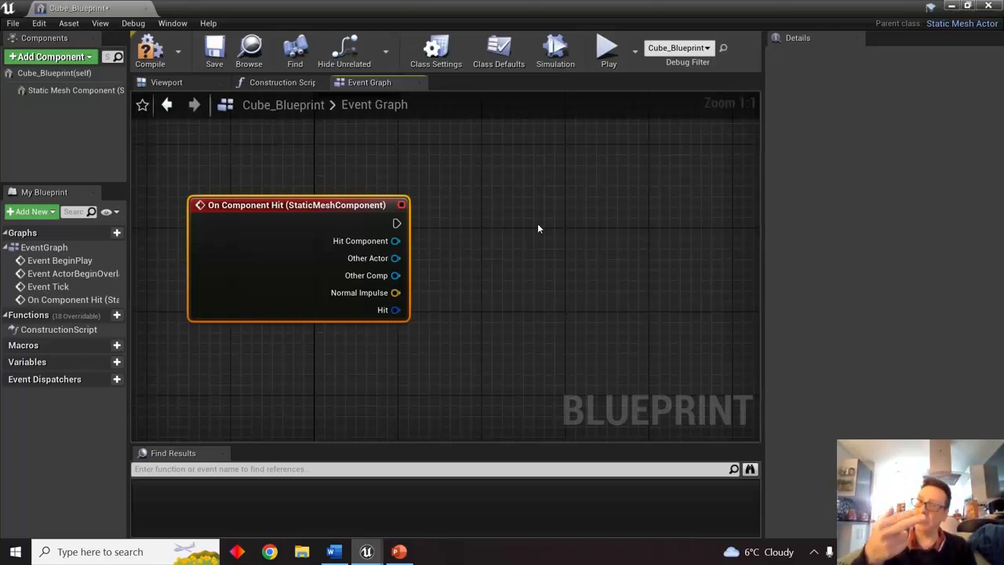
left_click(521, 219)
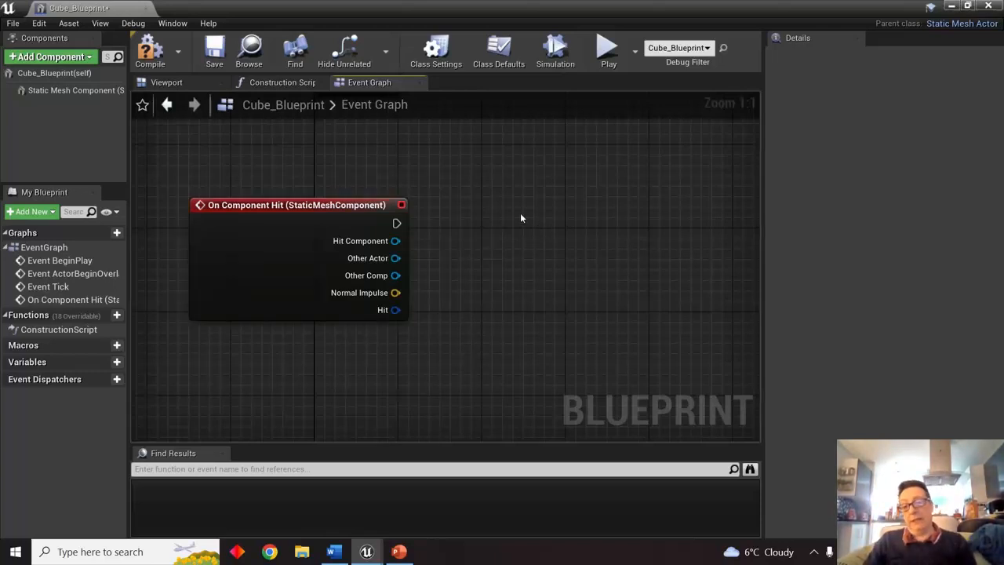
- Browse the actions available for this blueprint, expanding the Animation Sharing and AR Augmented Reality categories, and close the list without adding a node
right_click_drag(300, 145, 248, 161)
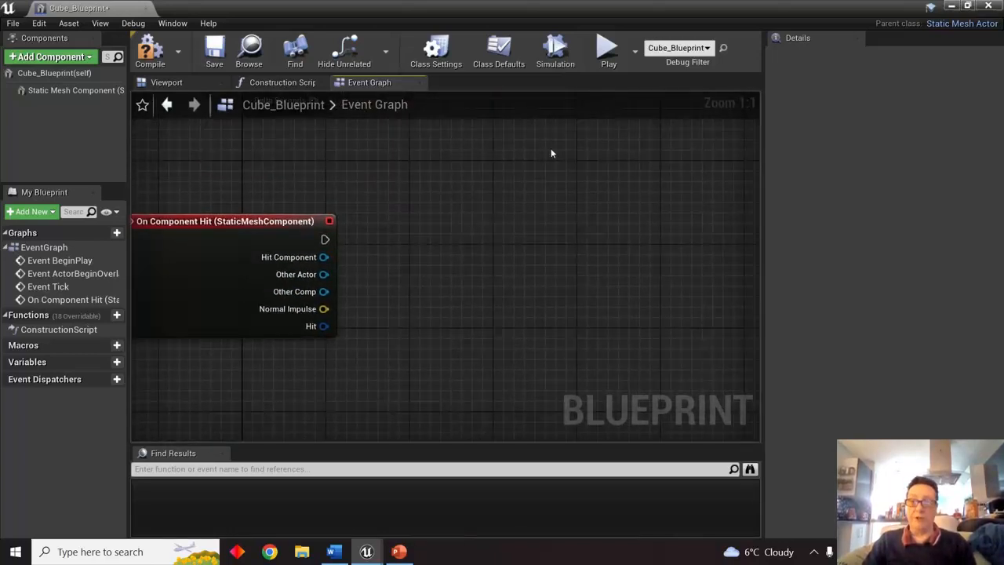
right_click(409, 252)
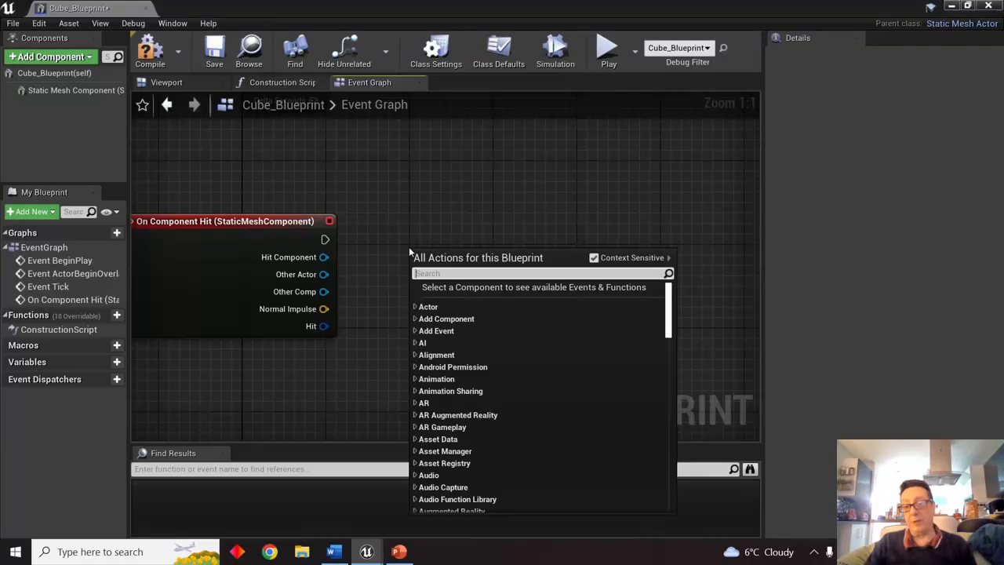
left_click(442, 331)
left_click(447, 391)
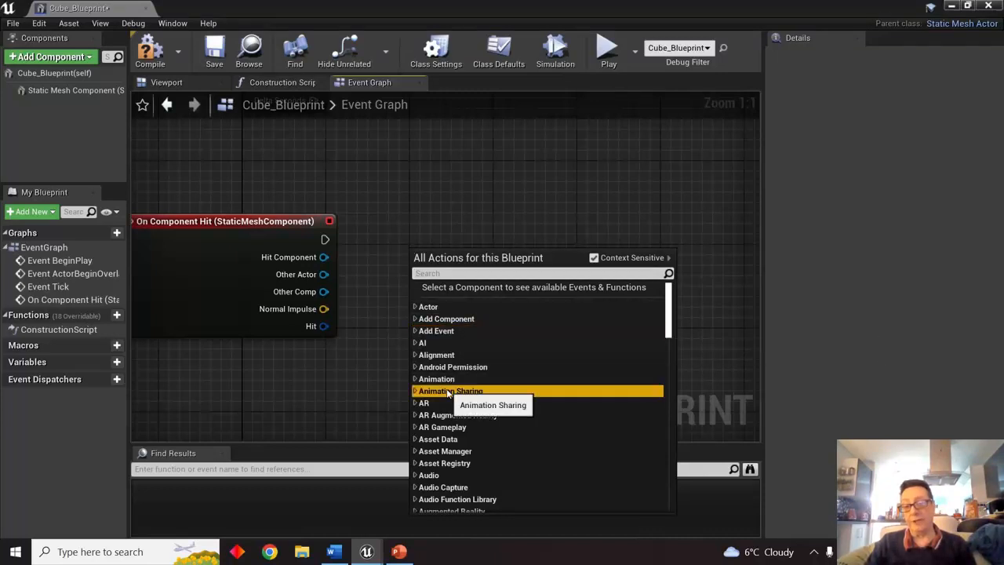
left_click(415, 391)
left_click(433, 455)
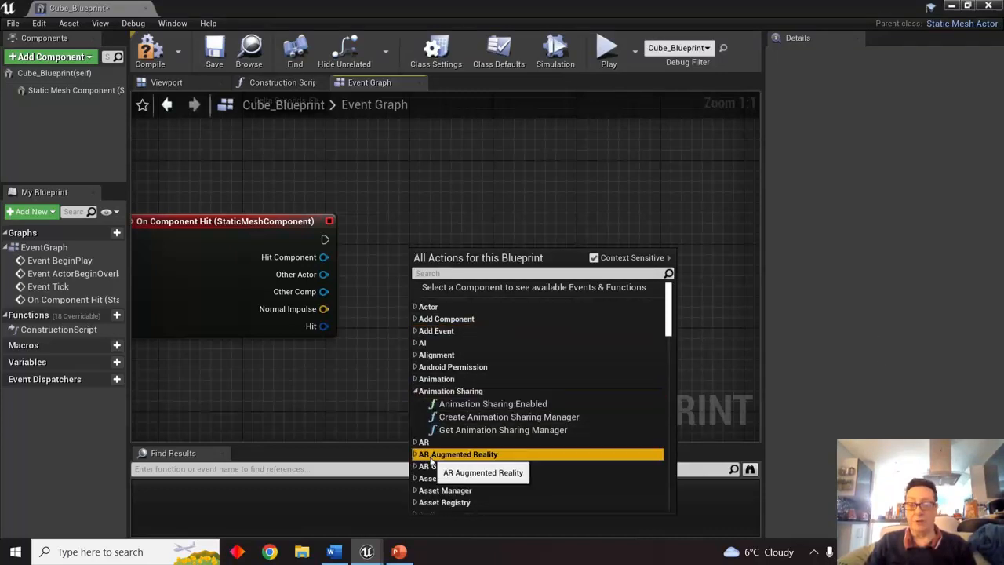
left_click(415, 454)
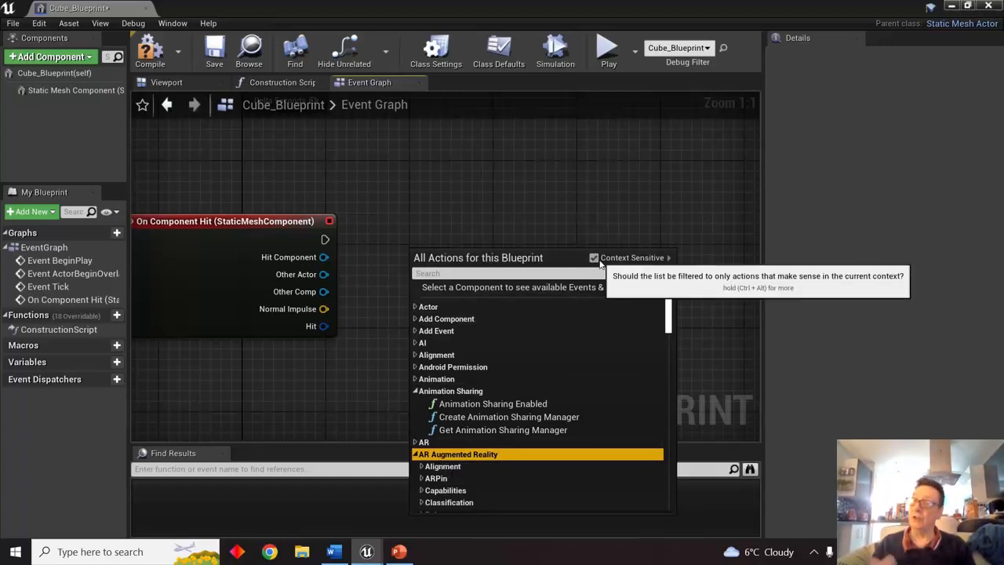
left_click(548, 204)
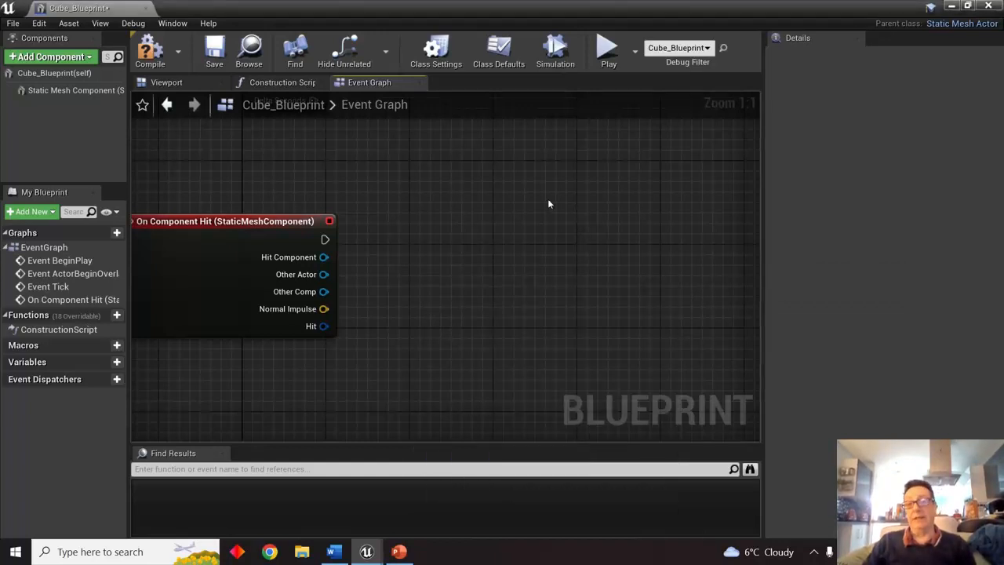
right_click(464, 205)
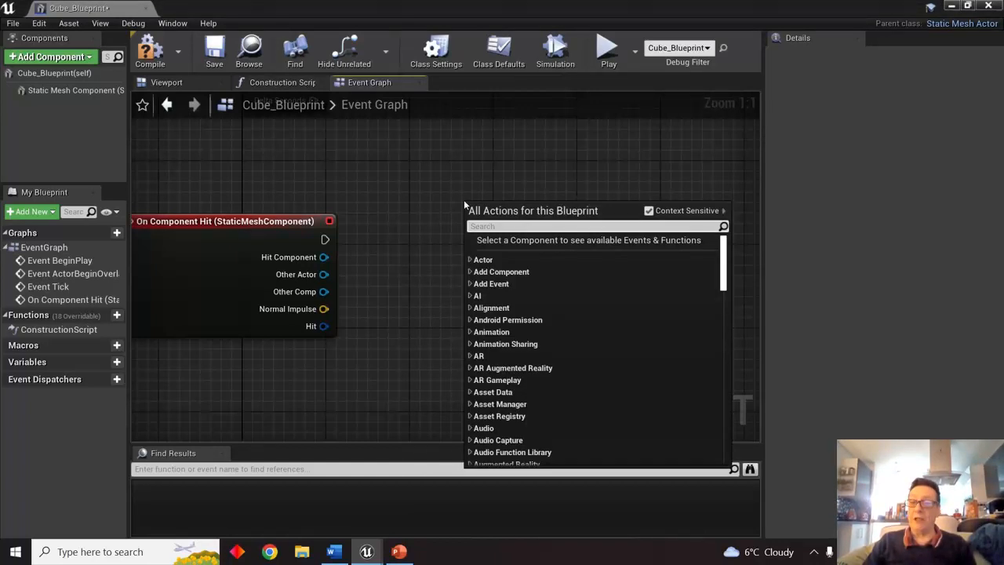
left_click(439, 196)
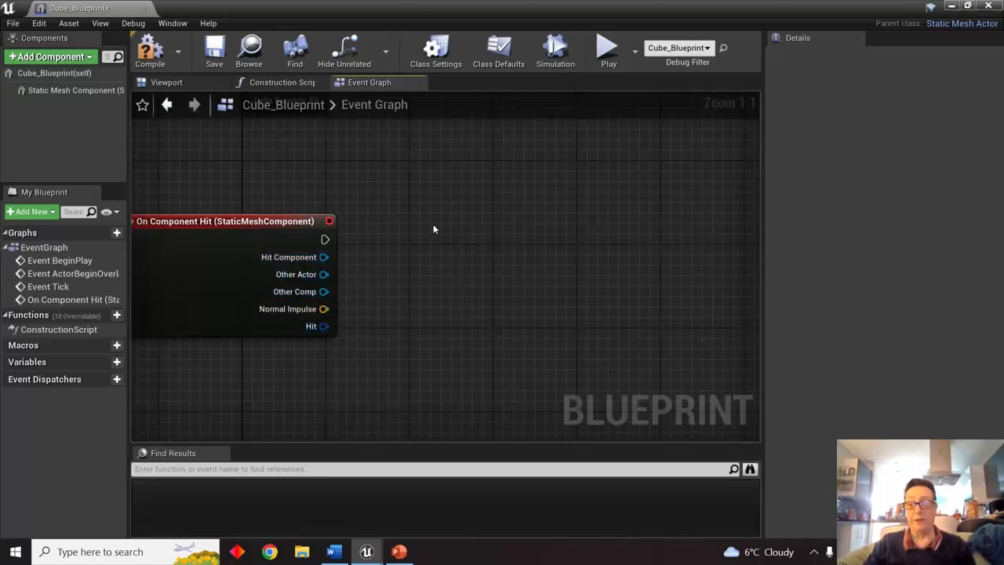
- Wire a Print String node beside the On Component Hit event's execution output, and compile and save the blueprint
left_click_drag(324, 239, 512, 191)
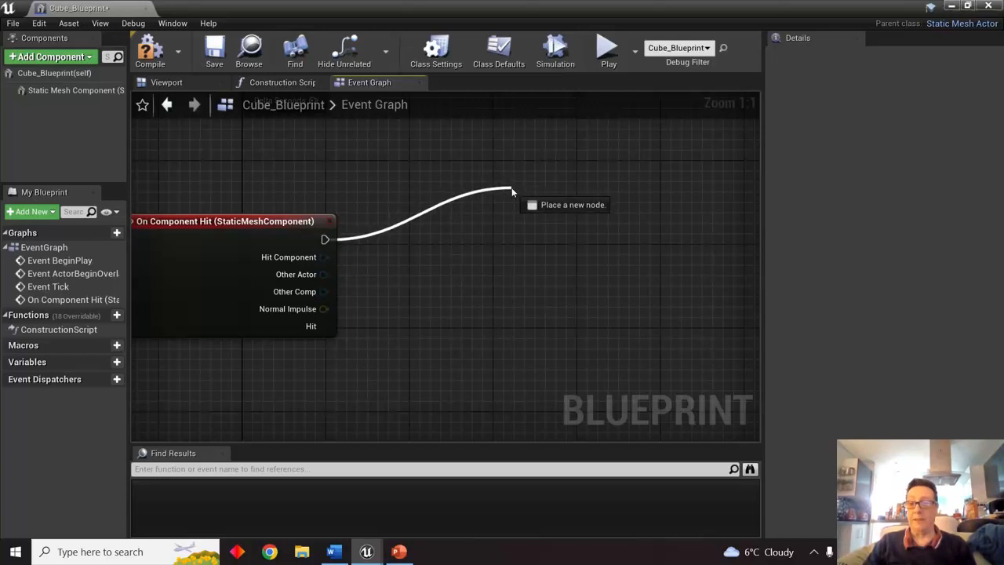
left_click_drag(512, 190, 512, 191)
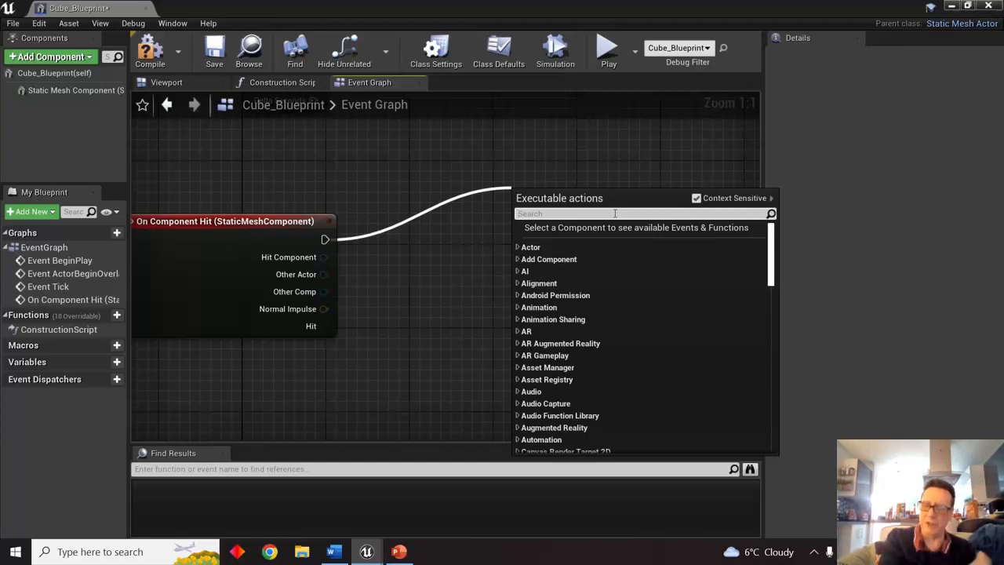
type("p")
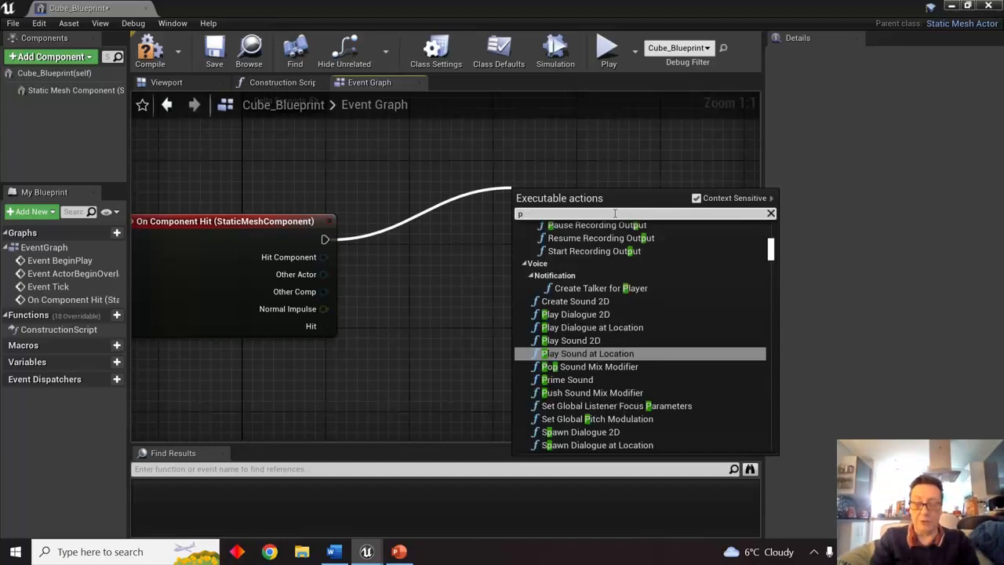
type("rint")
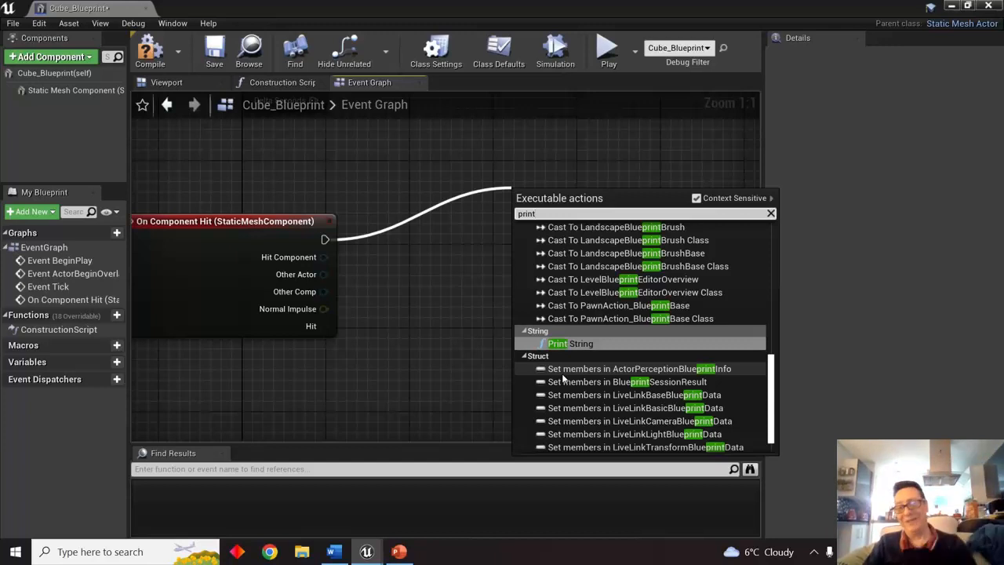
left_click(573, 344)
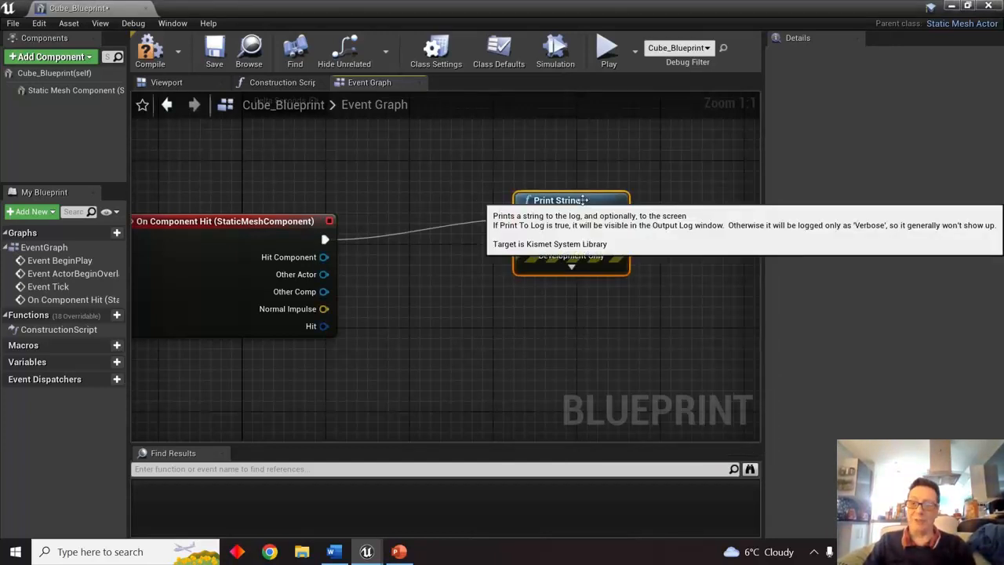
left_click_drag(584, 200, 494, 227)
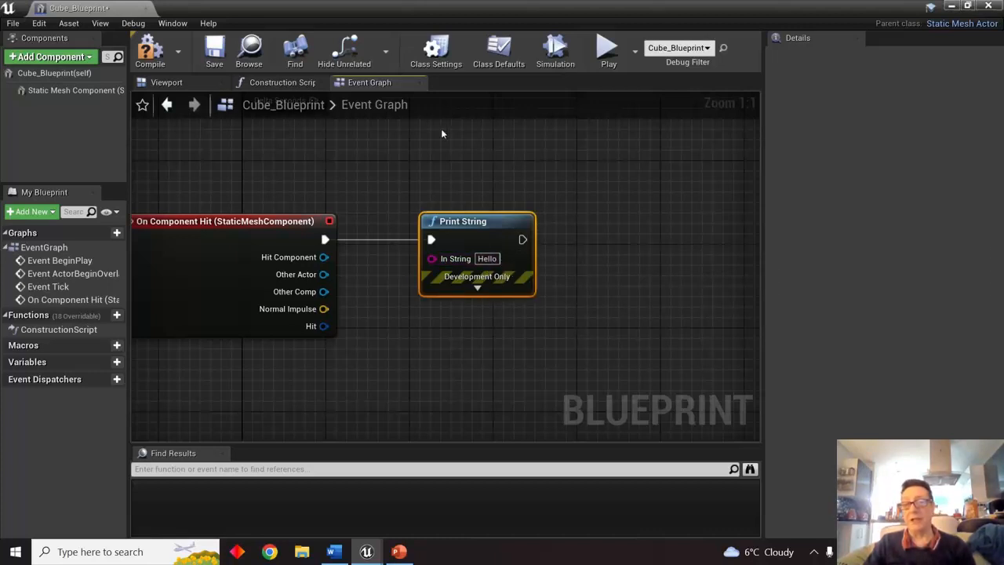
left_click(152, 41)
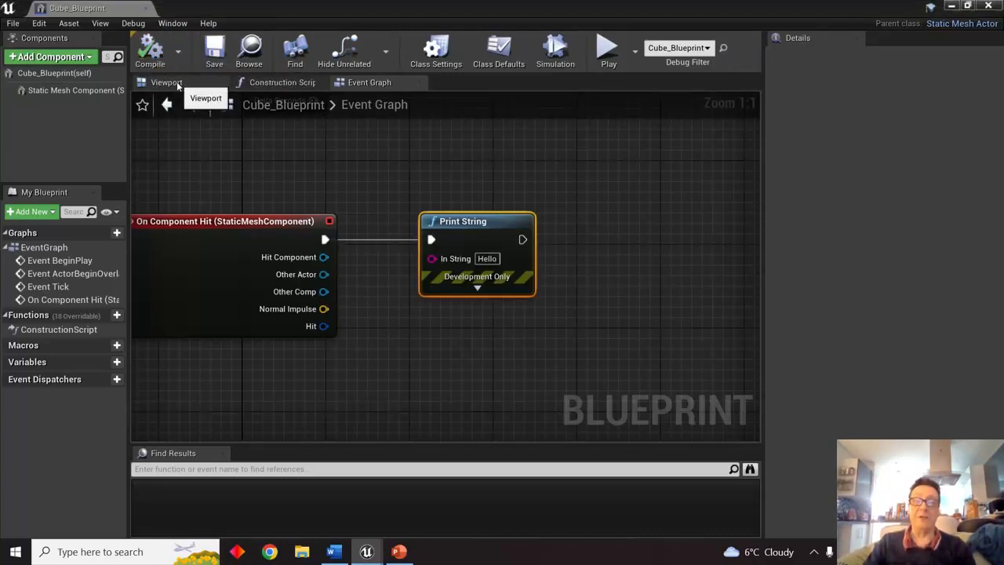
- Look over the cube in the blueprint's viewport and move the On Component Hit node closer to the Print String node
left_click(179, 82)
left_click(342, 235)
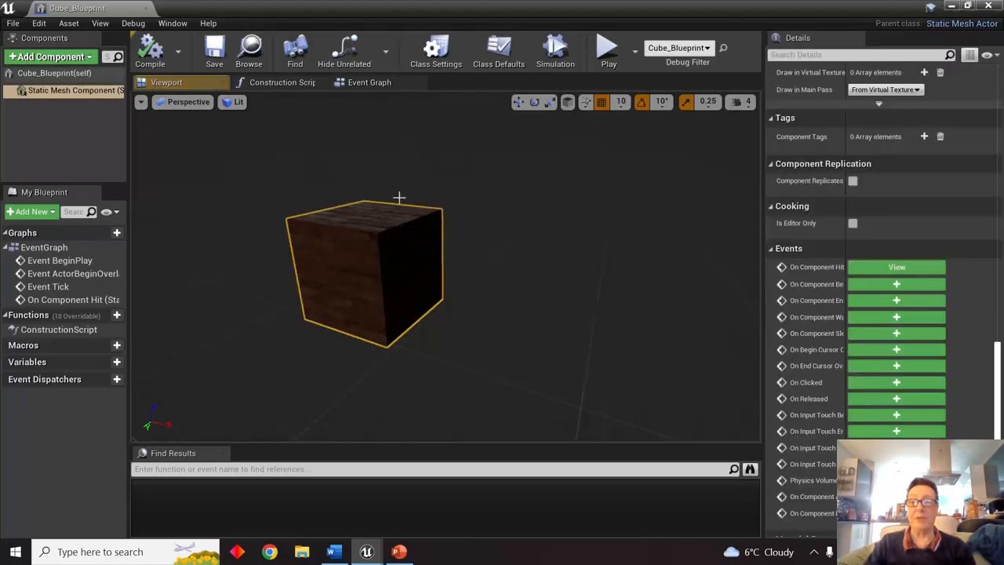
left_click(379, 84)
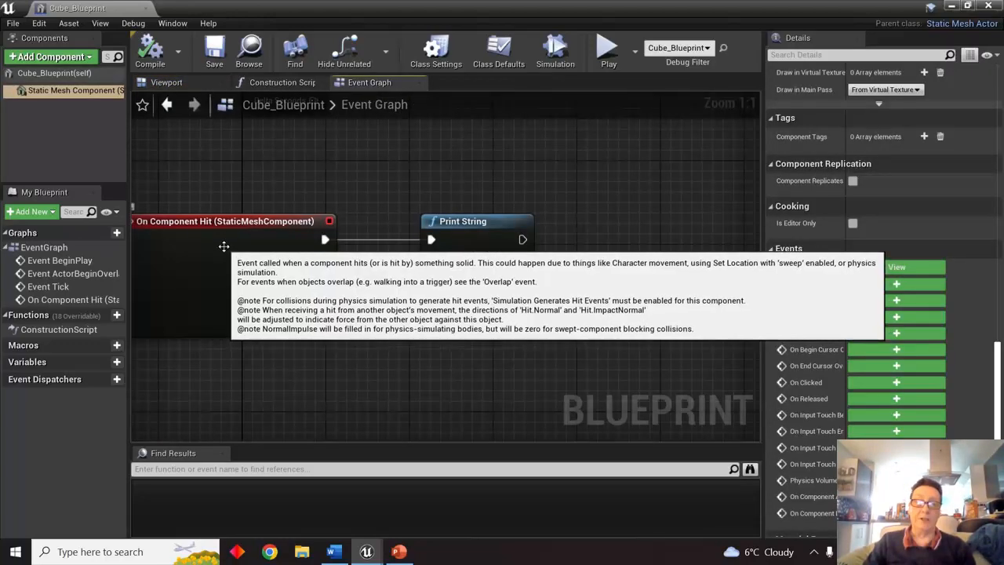
left_click_drag(228, 249, 263, 248)
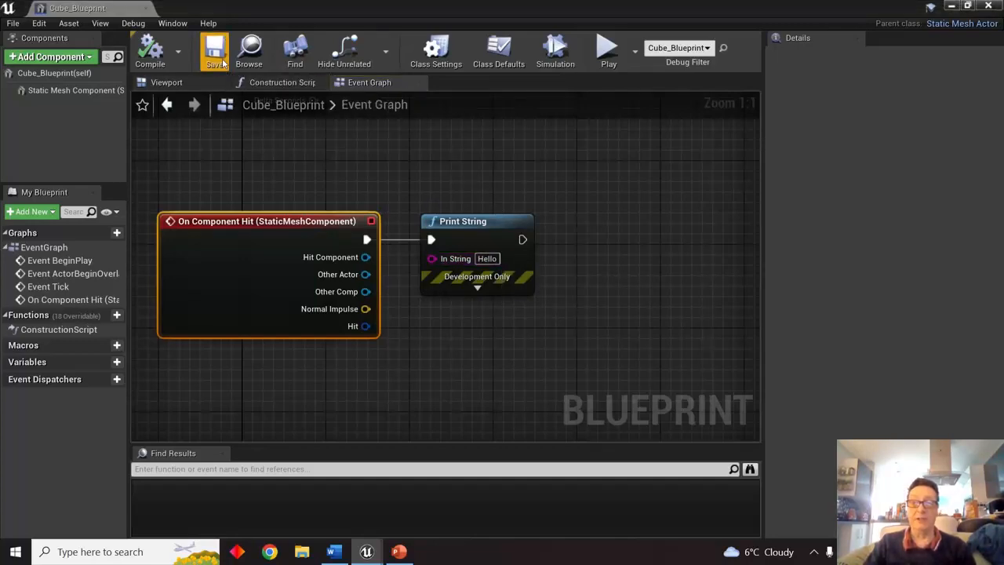
- Return to the level, play-test it by shooting the cube several times, and end the play session
left_click(949, 6)
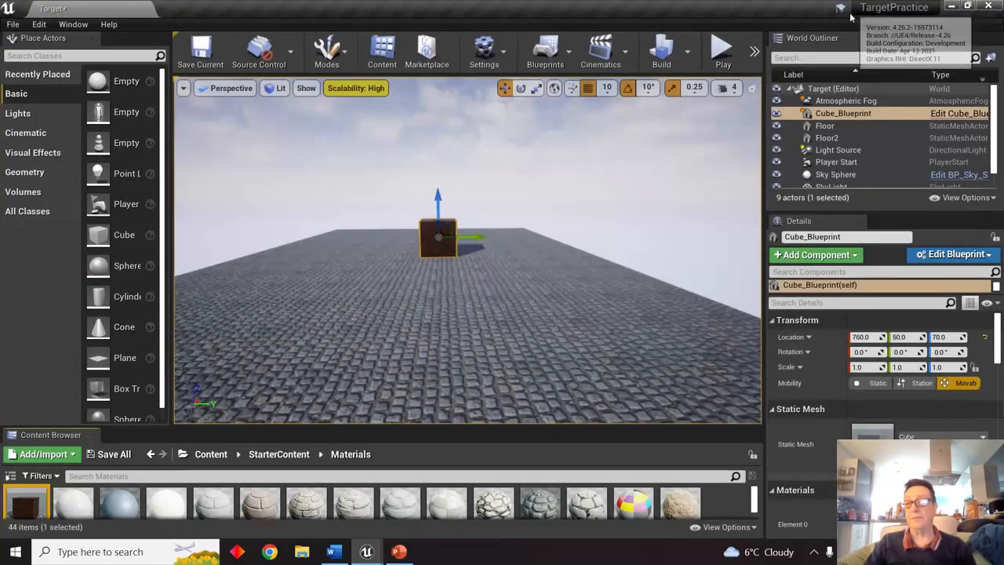
left_click(724, 58)
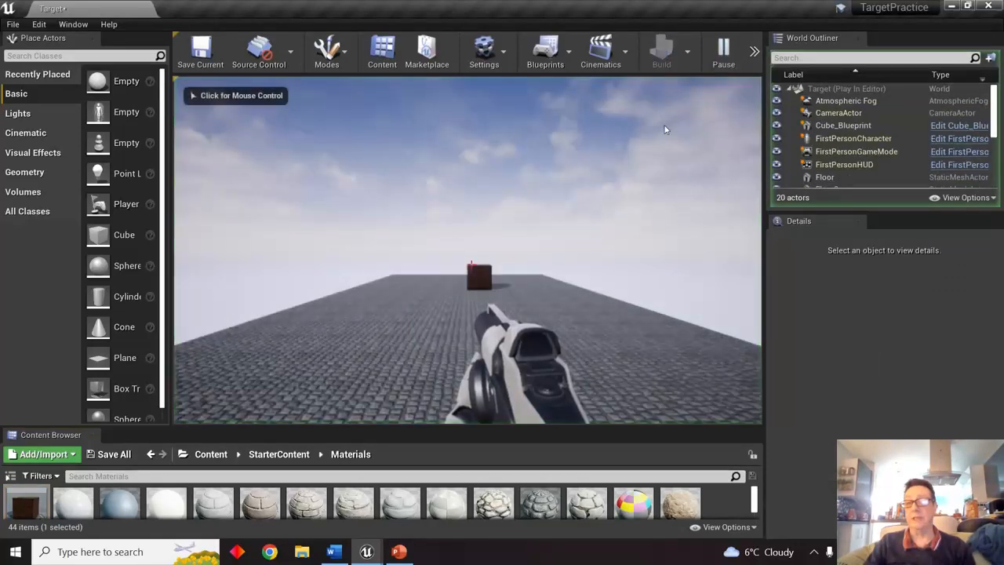
left_click(652, 168)
left_click(652, 168)
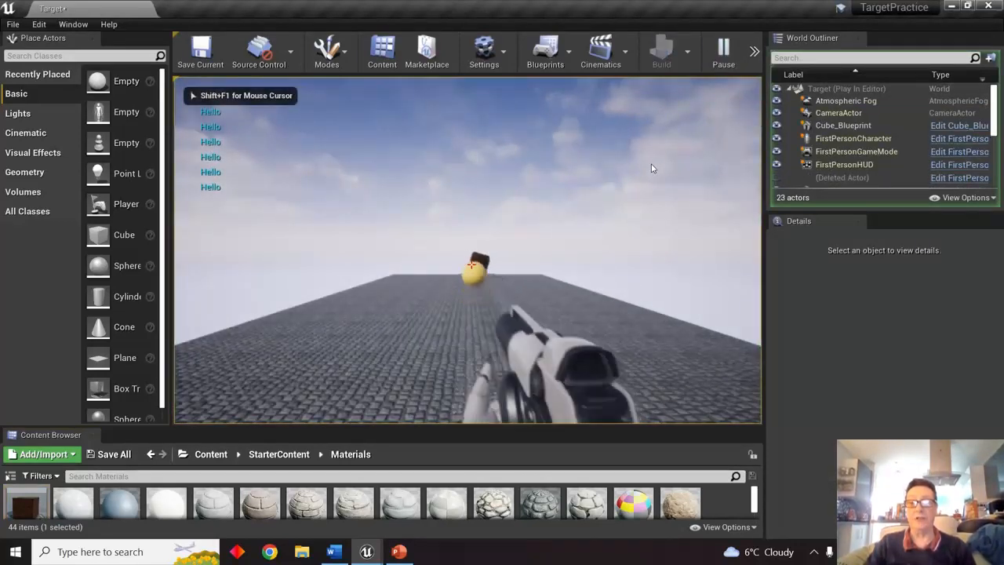
left_click(653, 168)
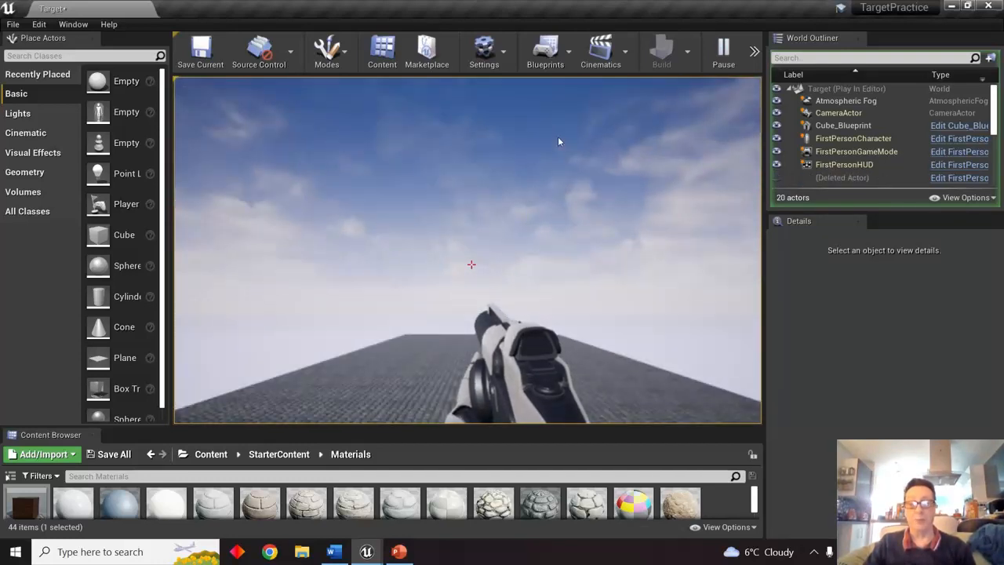
key("Escape")
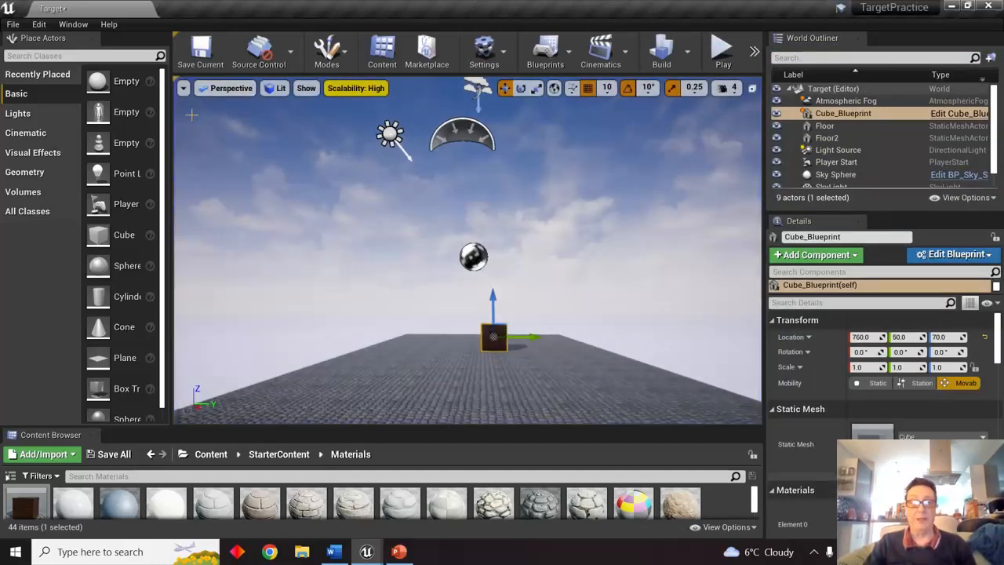
- Play the level again, fire a single shot at the cube, and stop playing
left_click_drag(252, 121, 253, 129)
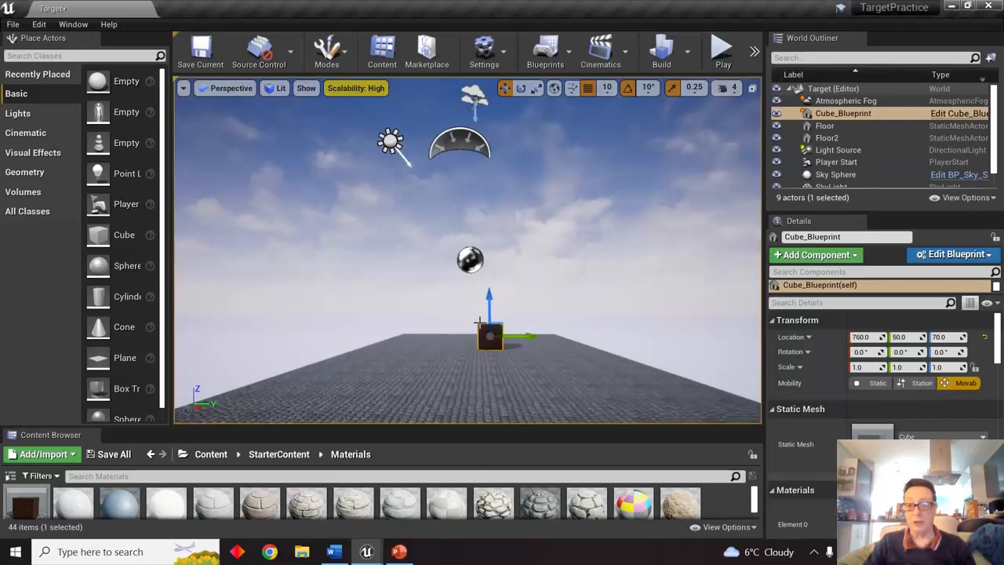
key("alt+p")
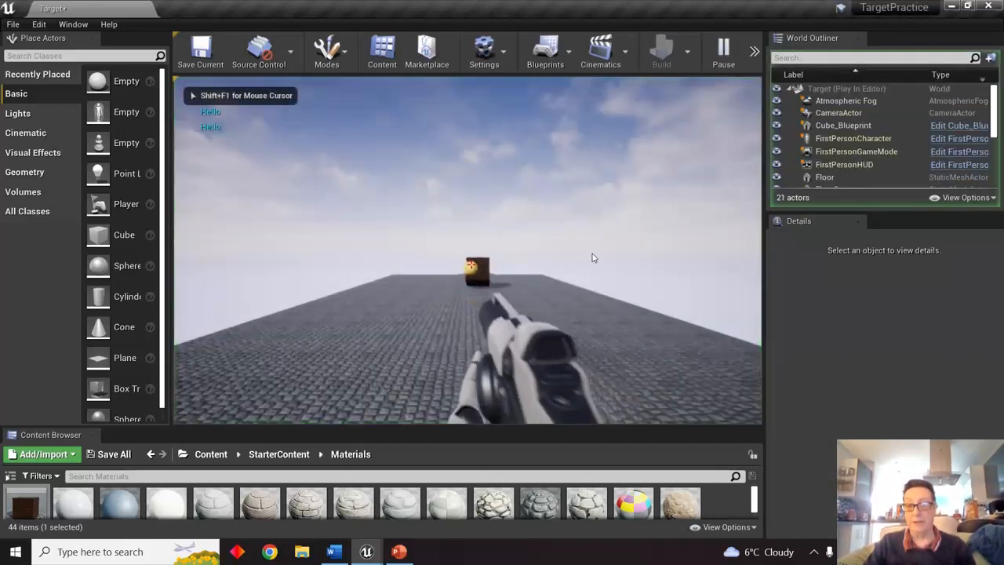
left_click(593, 256)
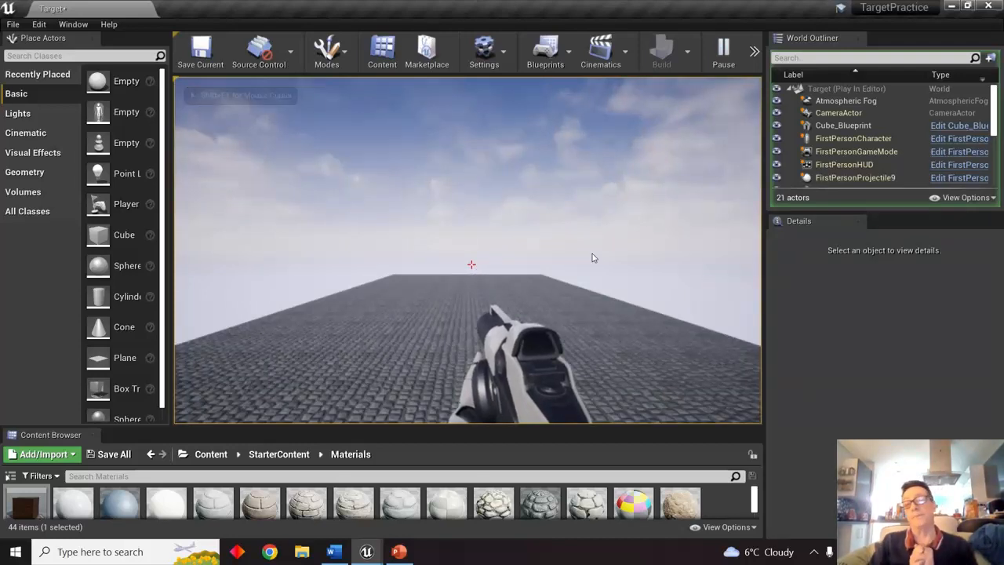
key("Escape")
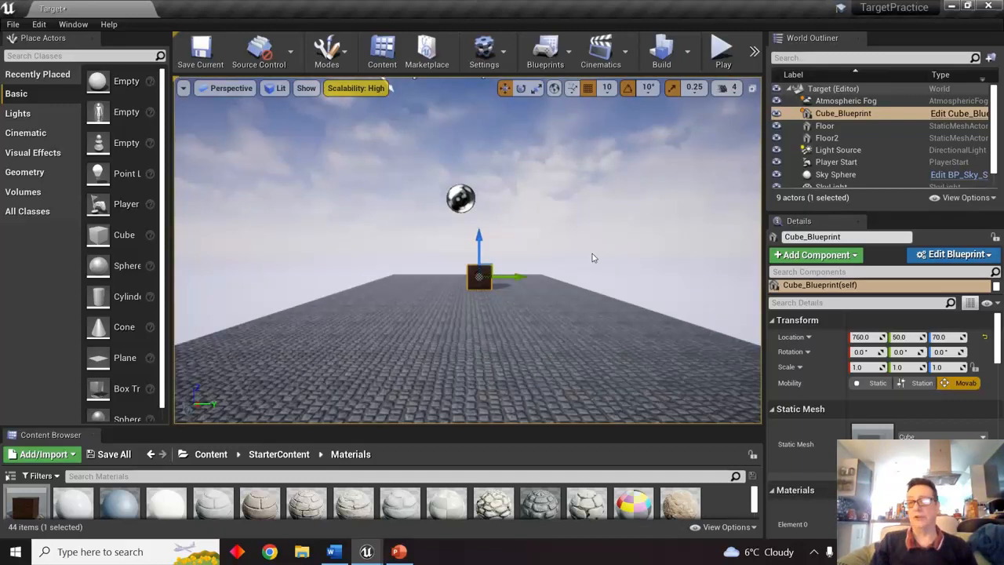
- Save the current Target level
left_click(206, 51)
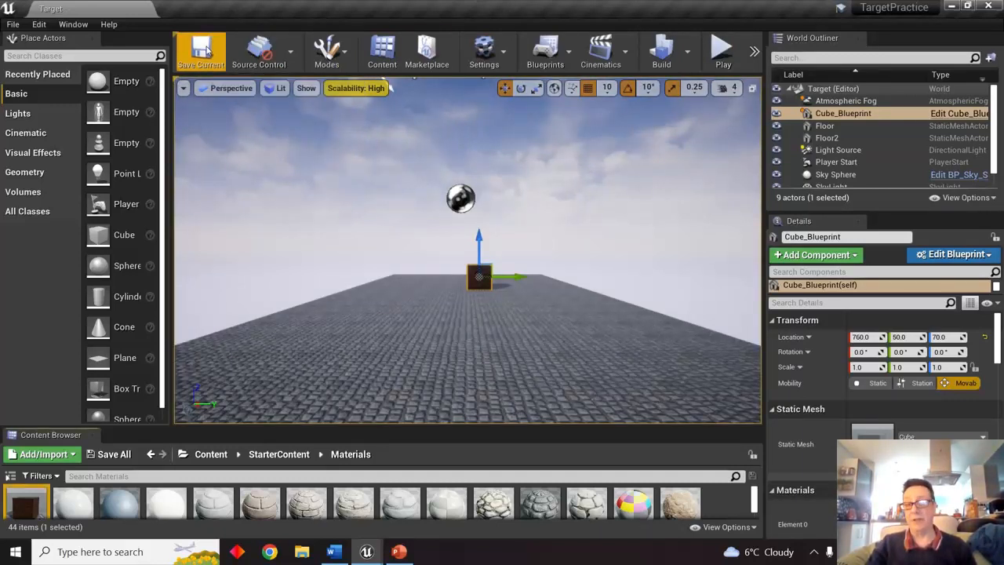
left_click(12, 24)
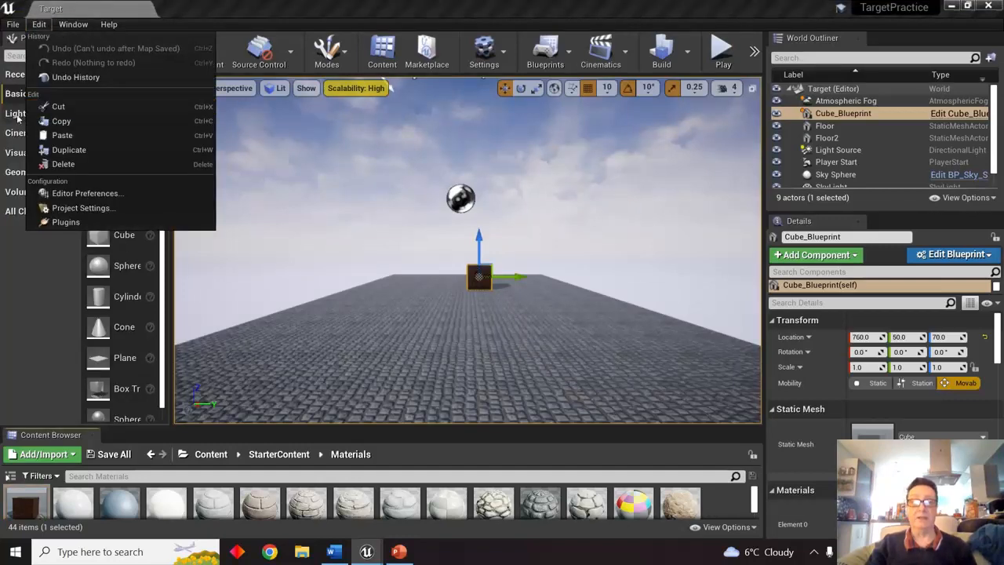
left_click(15, 135)
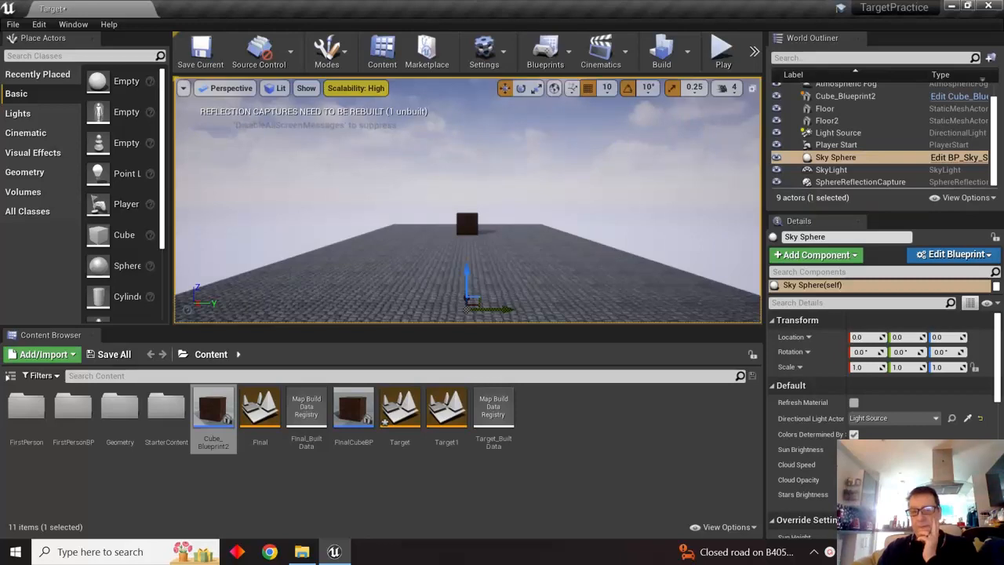
- Play-test the level by shooting the cube and moving towards and away from it, and end the play session
left_click(723, 51)
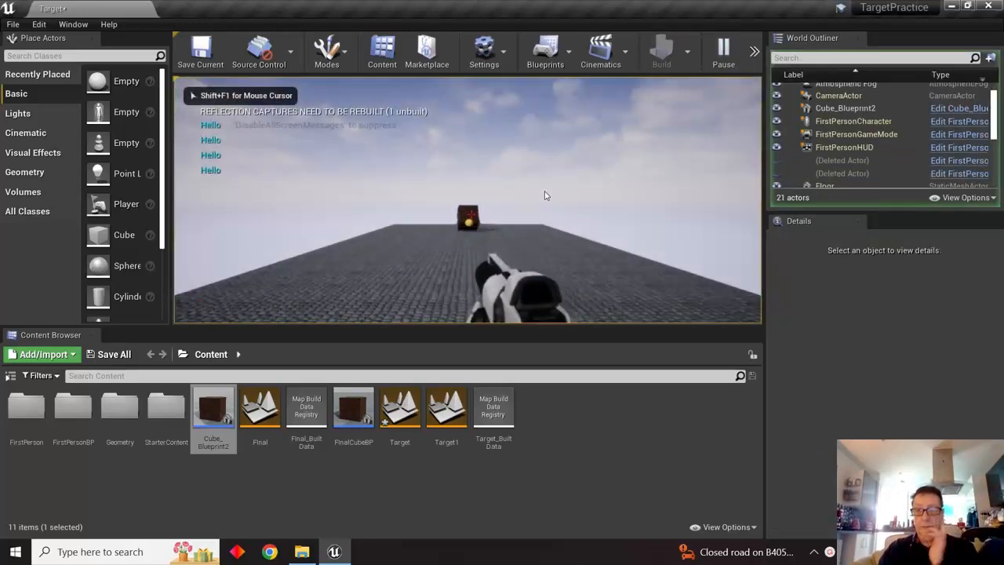
key("w")
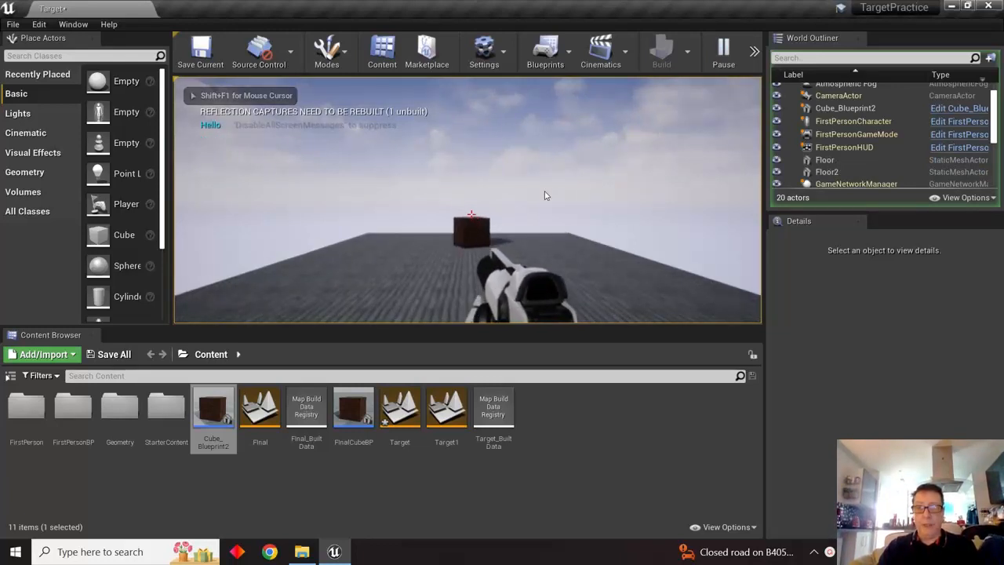
left_click(541, 214)
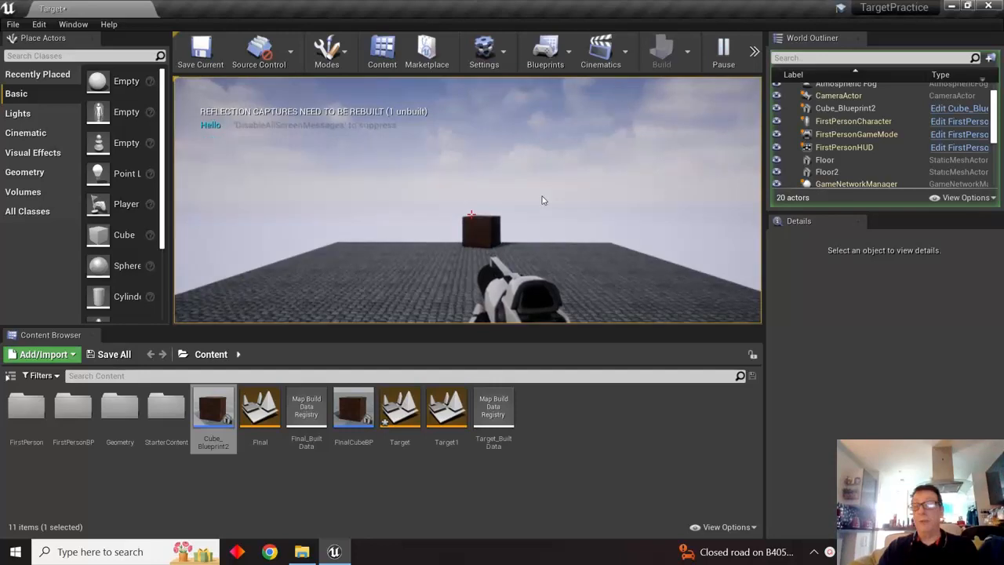
key("s")
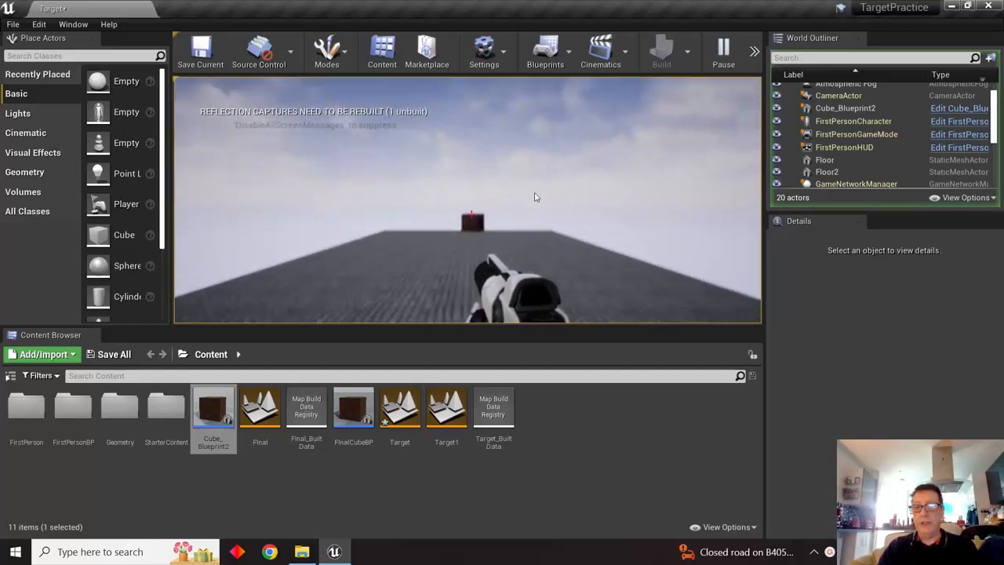
key("Escape")
- Place three more instances of Cube_Blueprint2 on the floor in front of and on both sides of the existing cube
left_click(469, 226)
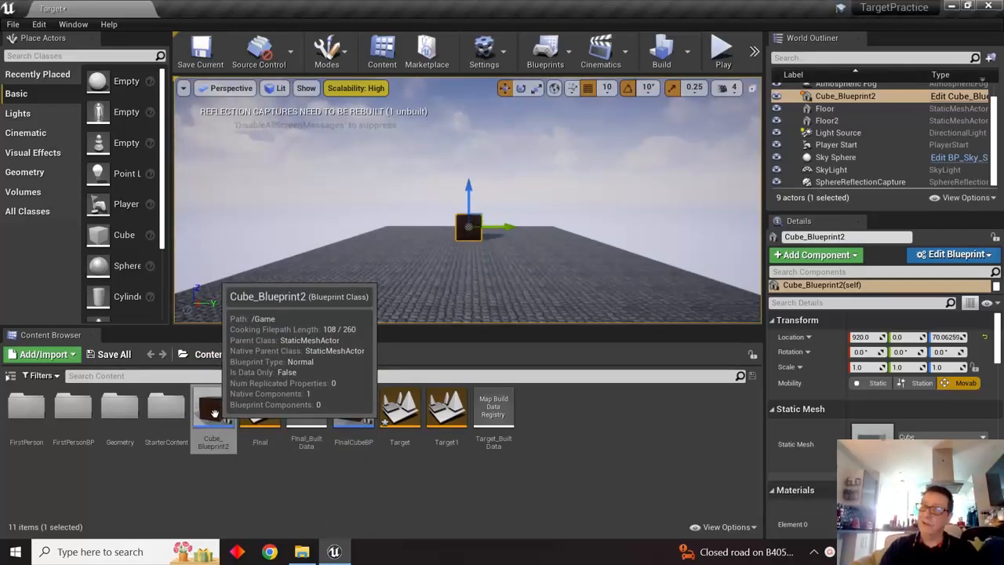
left_click_drag(214, 414, 345, 236)
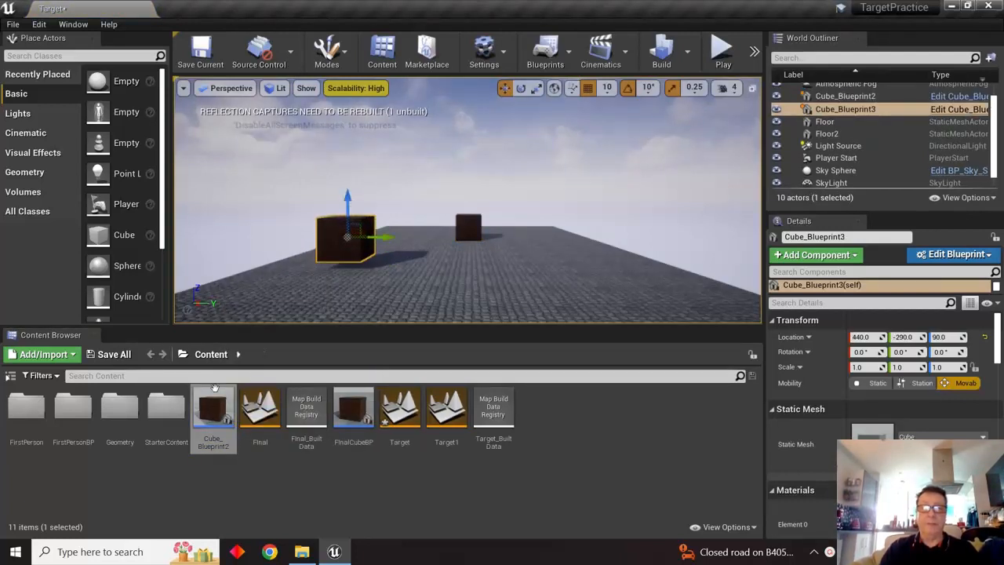
left_click_drag(214, 389, 493, 235)
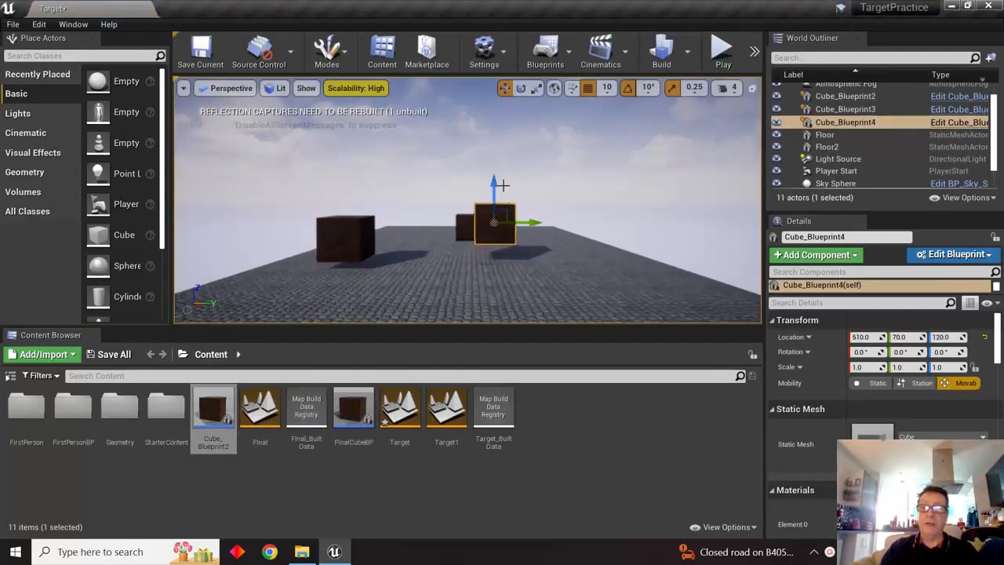
left_click_drag(214, 408, 564, 191)
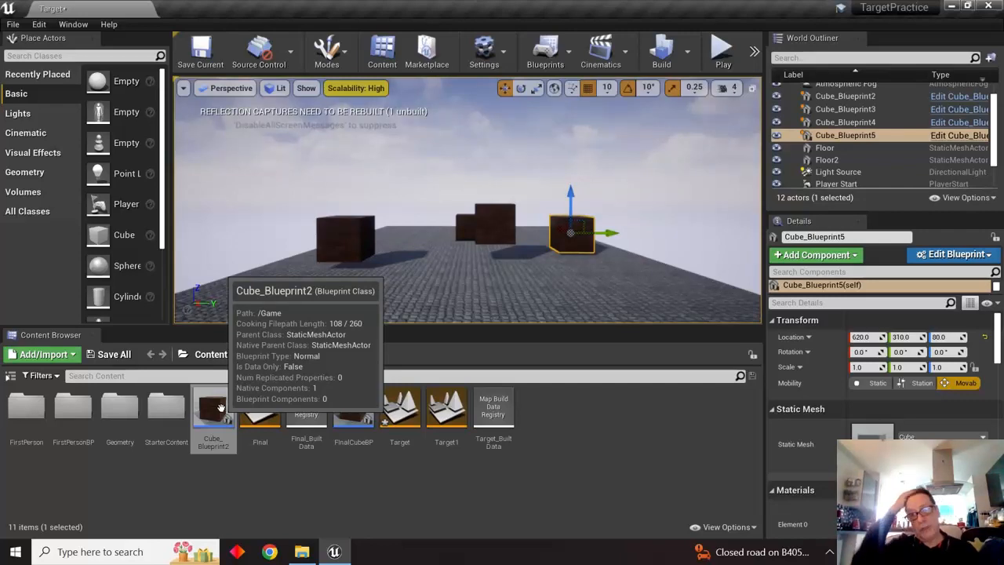
- Play the level, shoot at each of the four cubes in turn, and stop playing
left_click(729, 52)
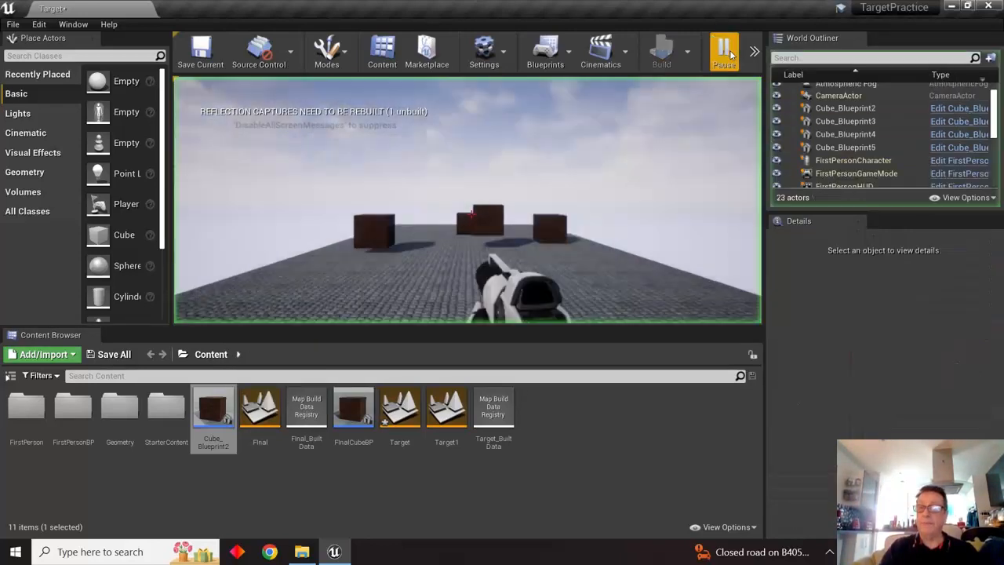
left_click(651, 203)
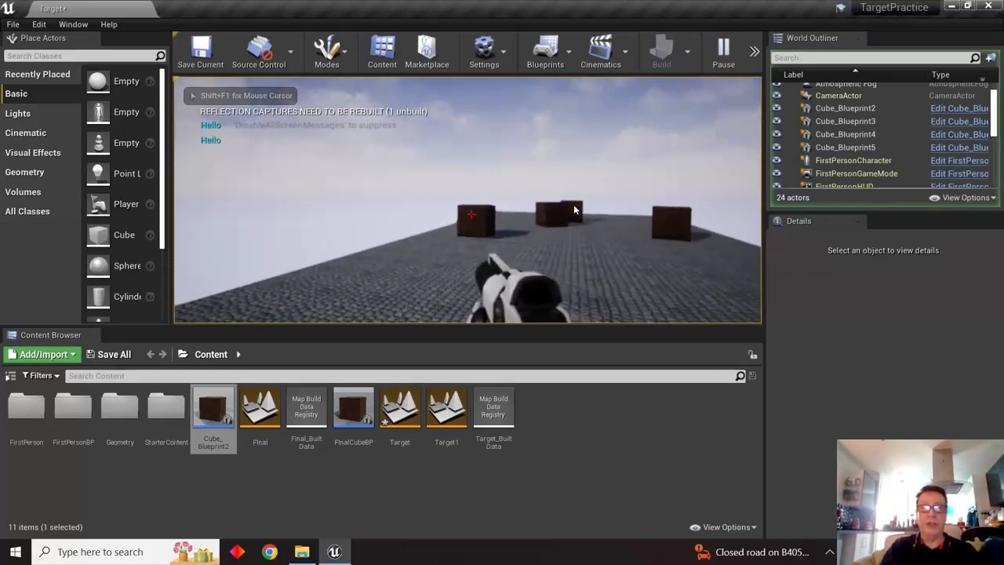
left_click(618, 207)
left_click(621, 205)
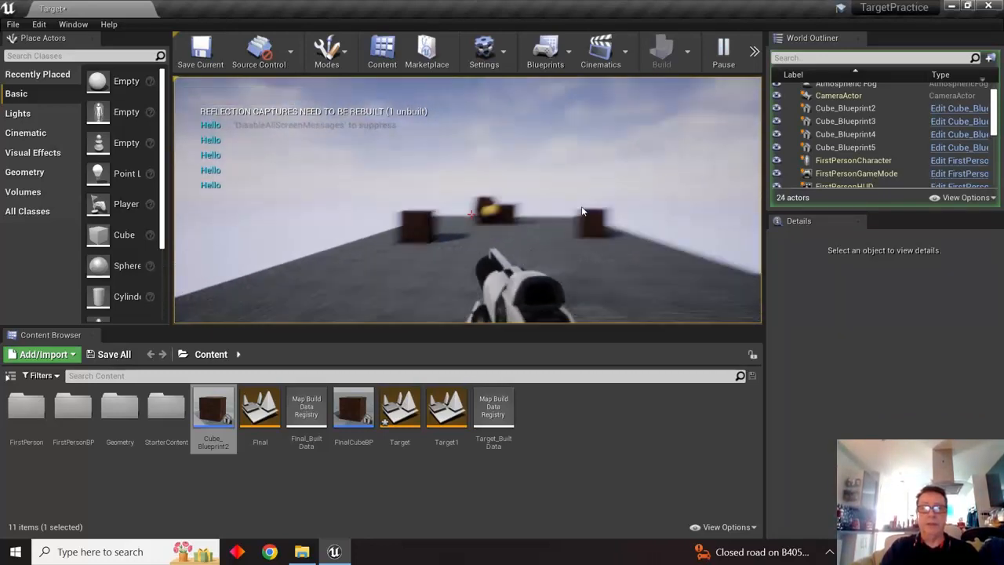
left_click(600, 207)
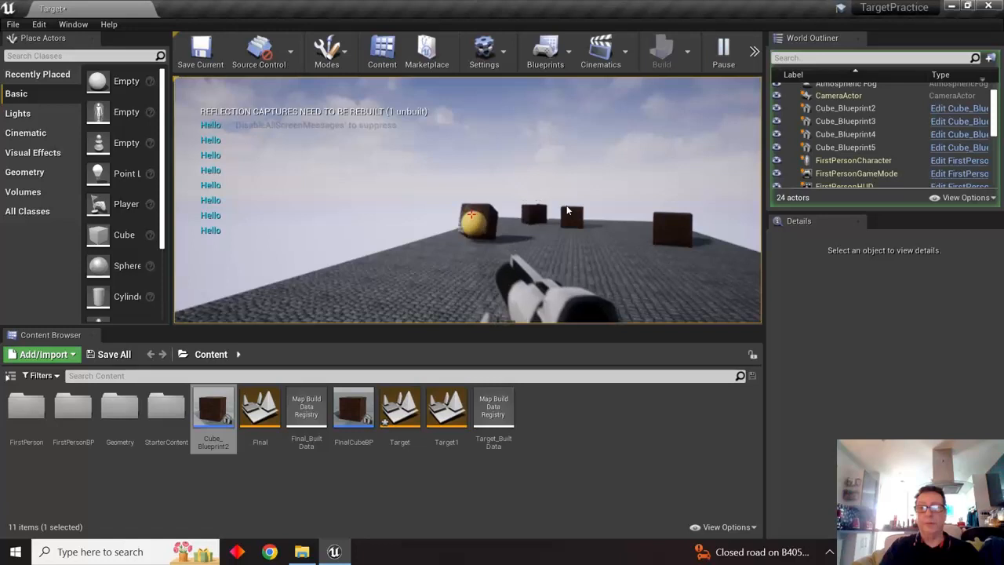
left_click(682, 205)
left_click(639, 204)
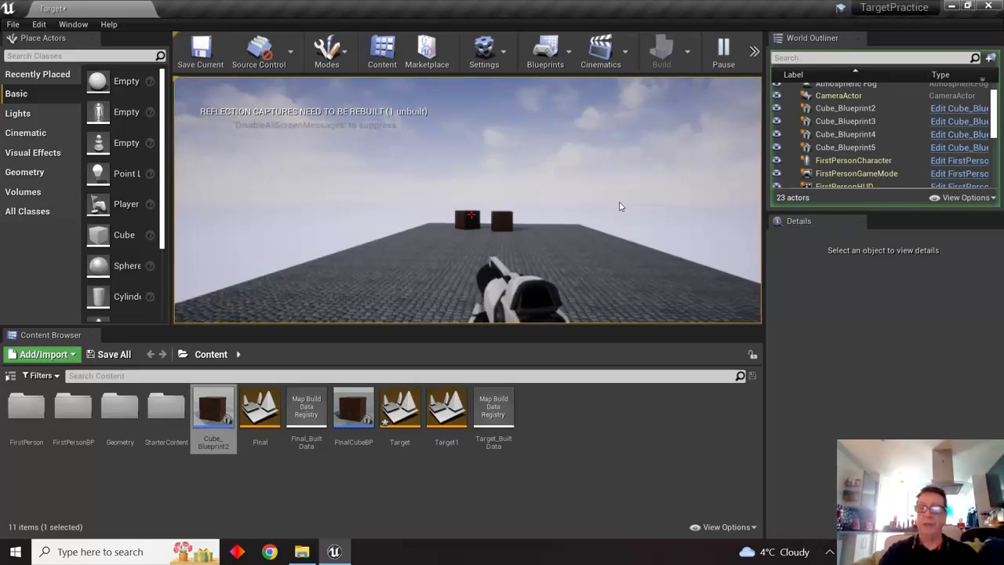
left_click(624, 239)
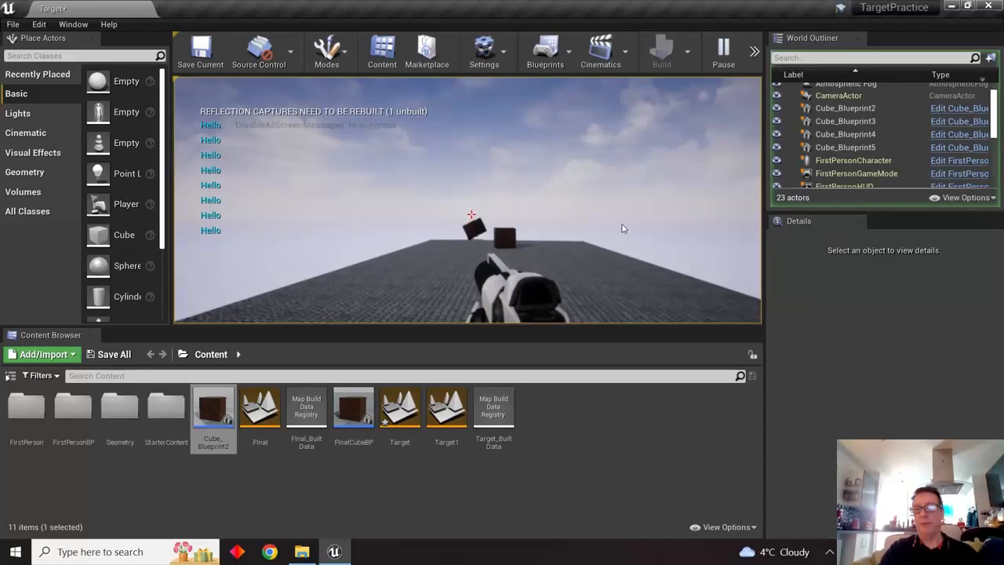
left_click(639, 235)
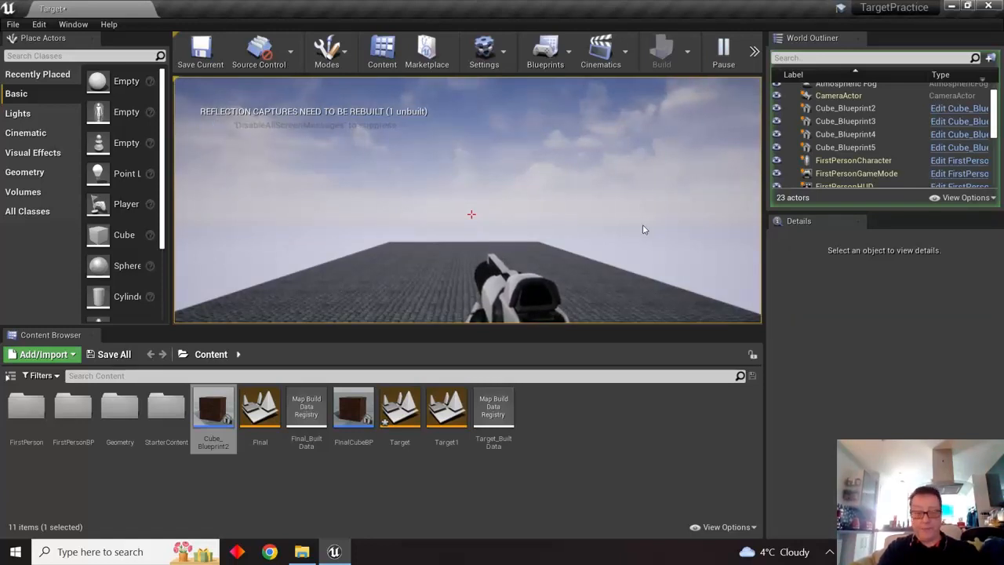
key("Escape")
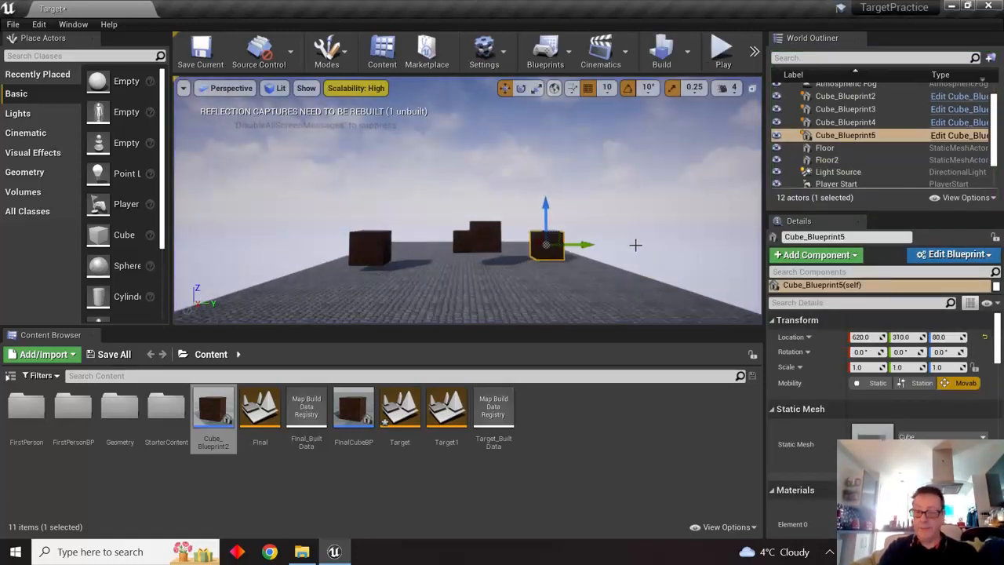
- Undo the placement of the three extra cubes so that only the original cube remains
key("ctrl+z")
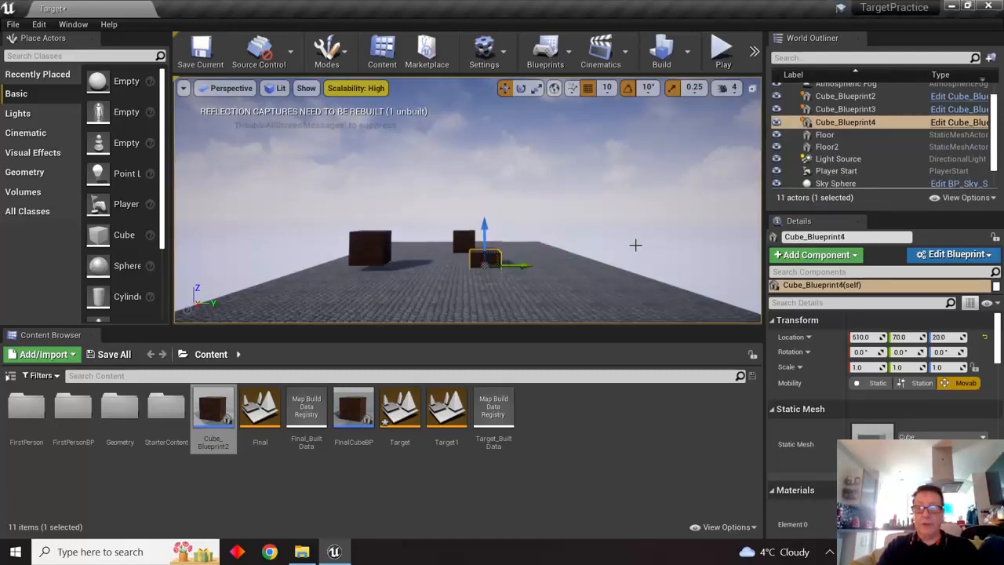
key("ctrl+z")
key("ctrl+z")
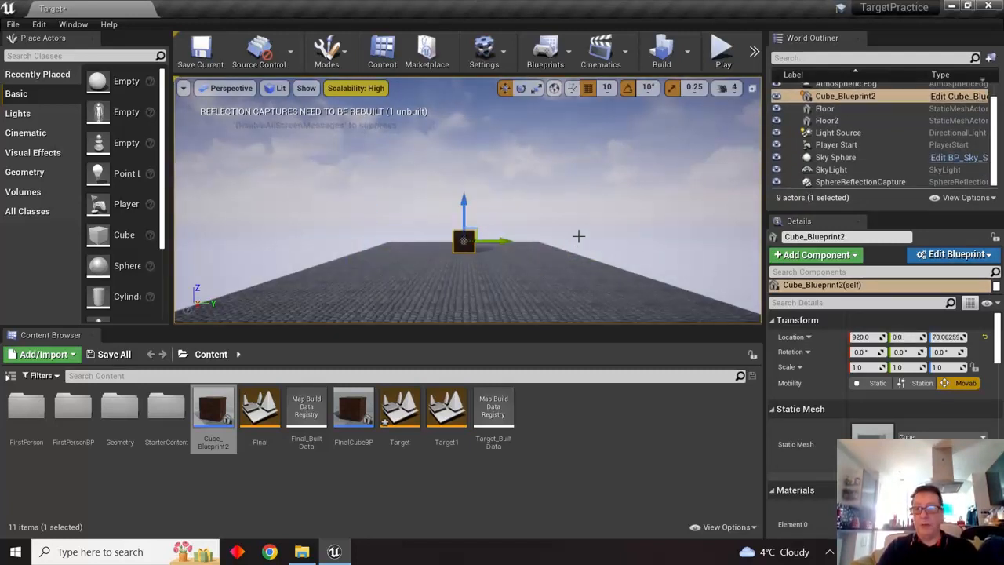
scroll(579, 233, "up", 3)
middle_click_drag(579, 233, 578, 301)
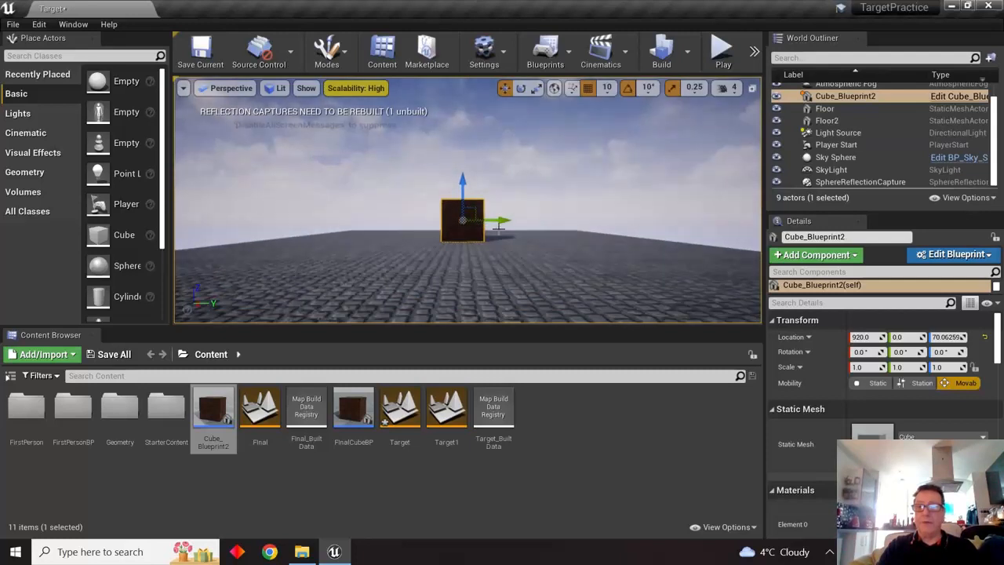
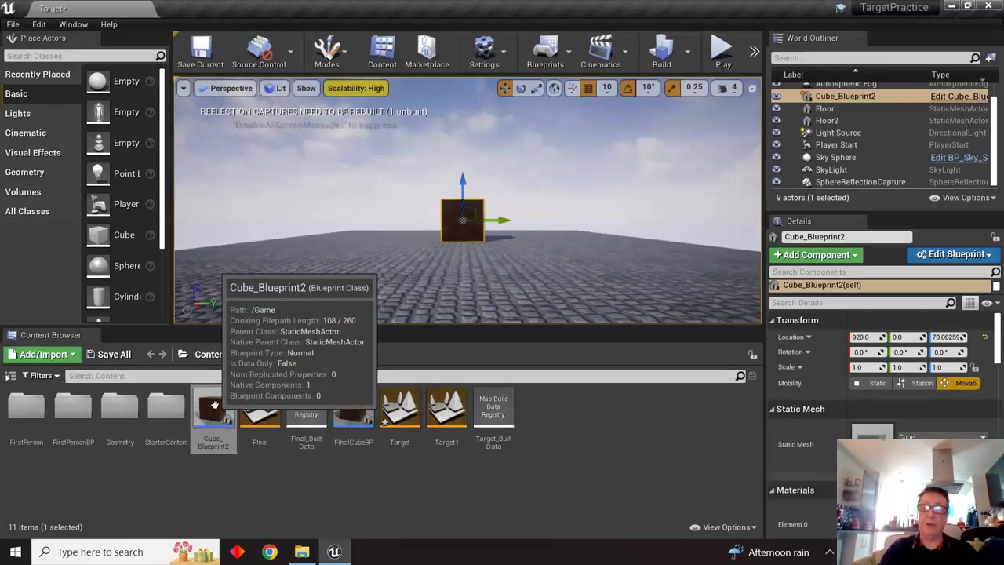
- Open the placed Cube_Blueprint2 in the Blueprint Editor and maximize the editor window
left_click(846, 96)
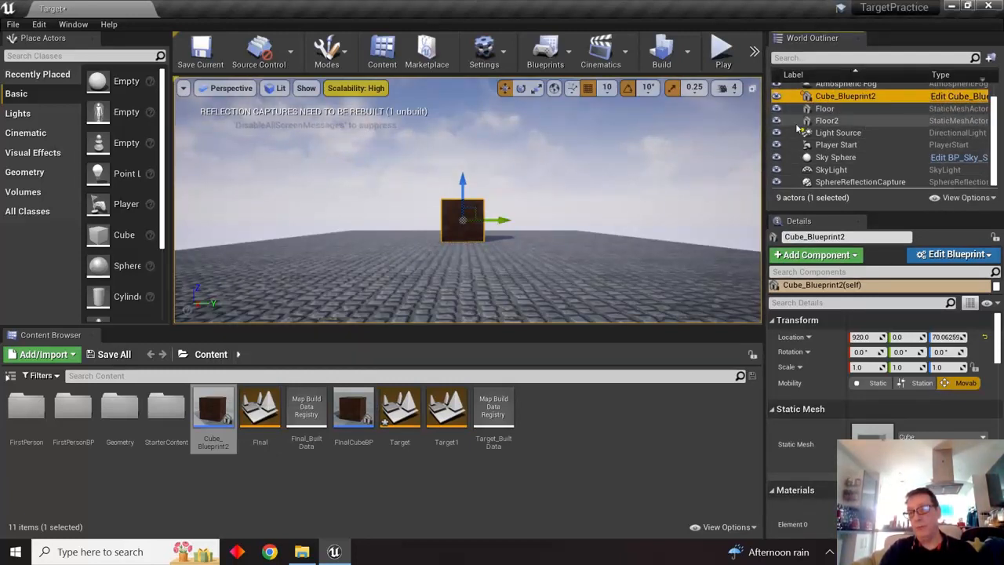
left_click(942, 256)
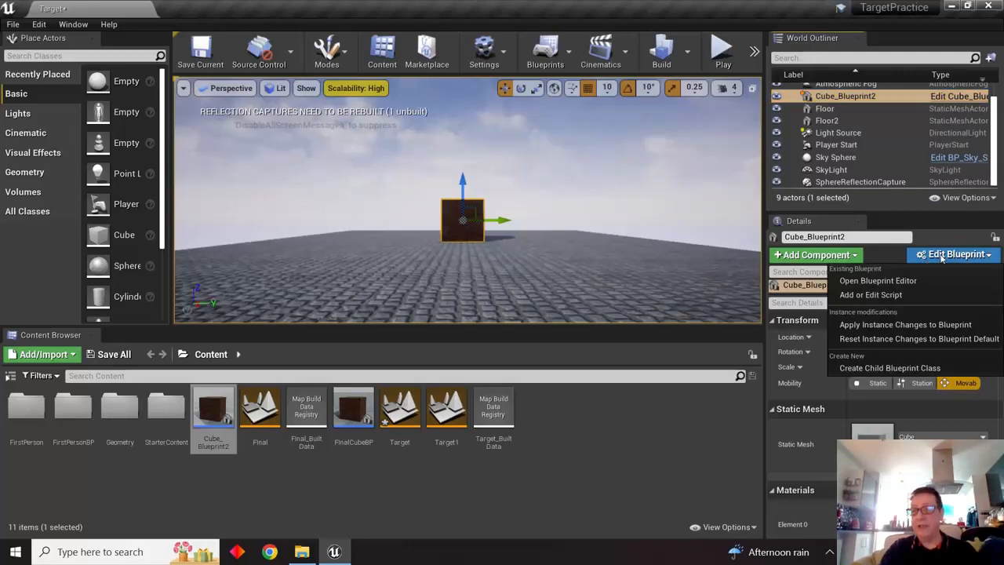
left_click(879, 281)
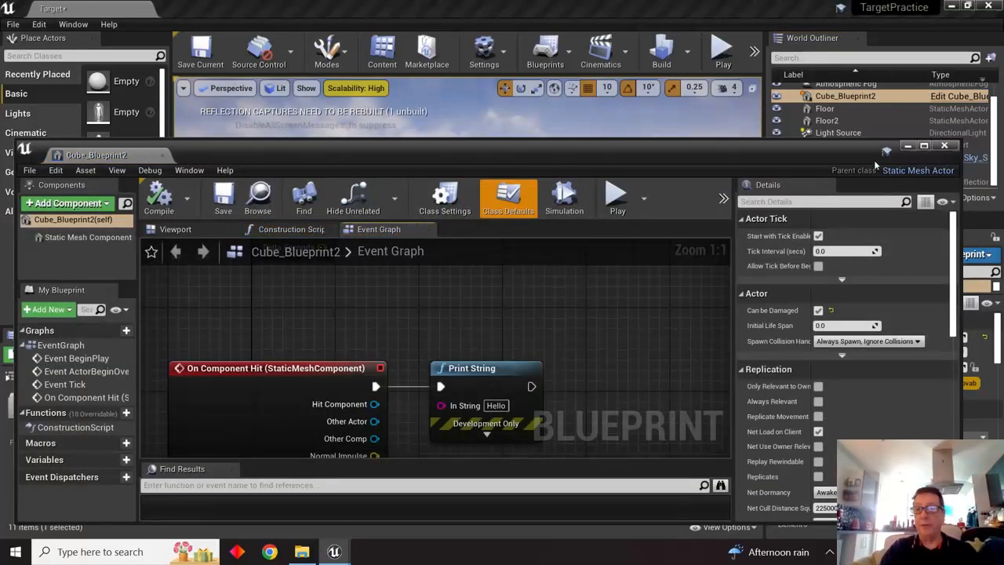
left_click_drag(696, 160, 649, 83)
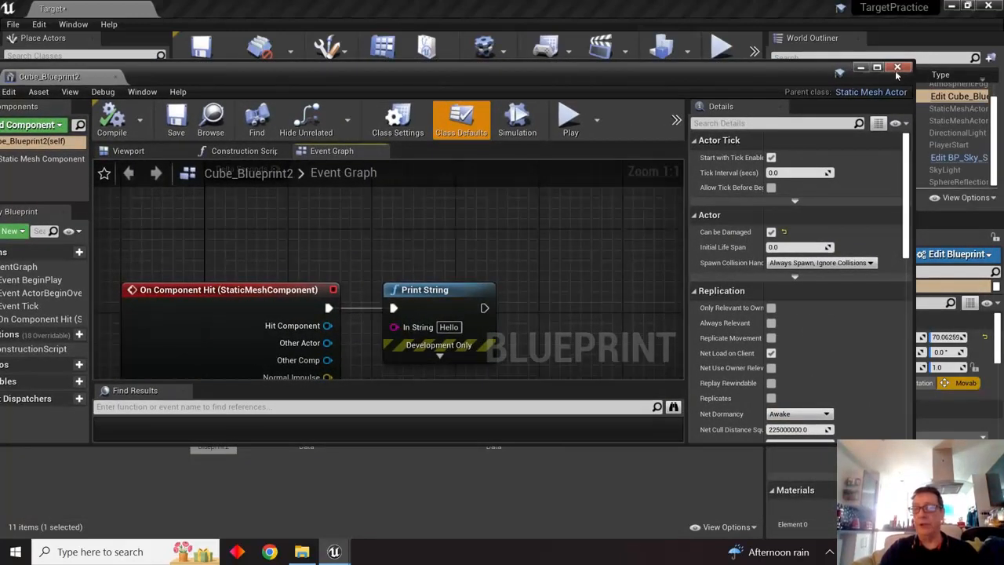
left_click(879, 68)
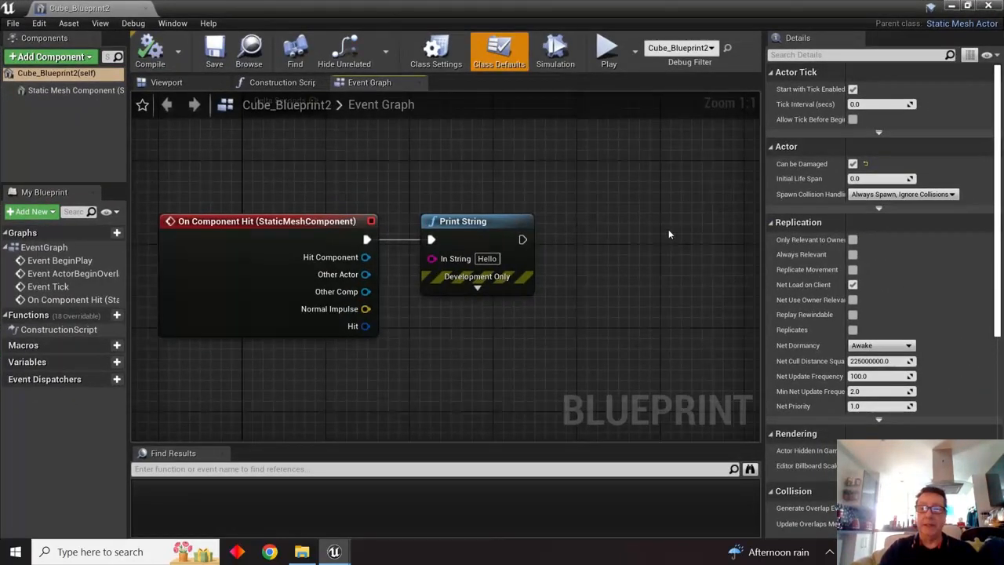
- Move the Print String node far to the right of the On Component Hit event, leaving a wide gap for more nodes
left_click(601, 217)
right_click_drag(587, 354, 632, 340)
left_click(449, 243)
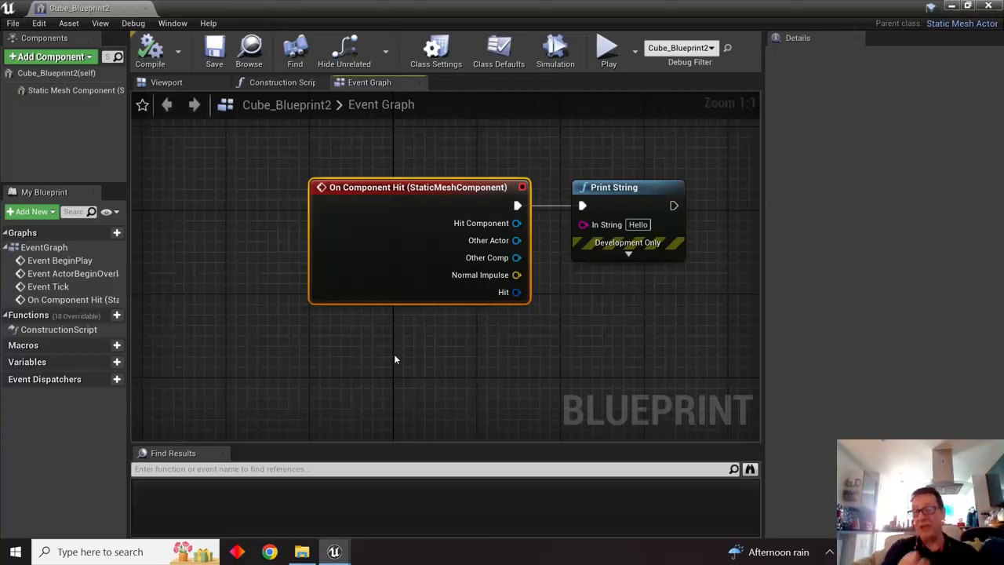
right_click_drag(525, 364, 421, 329)
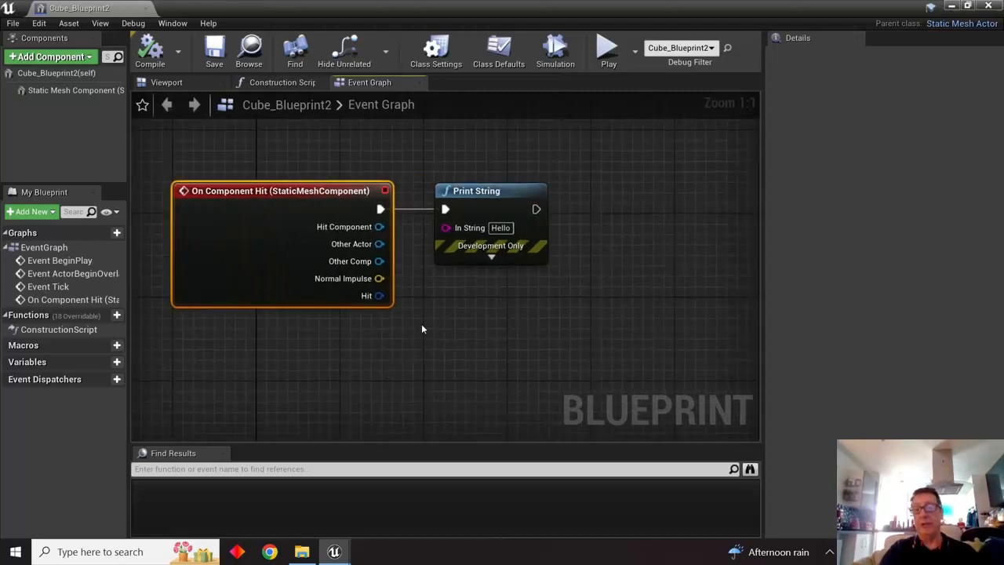
left_click(475, 190)
right_click_drag(518, 345, 322, 355)
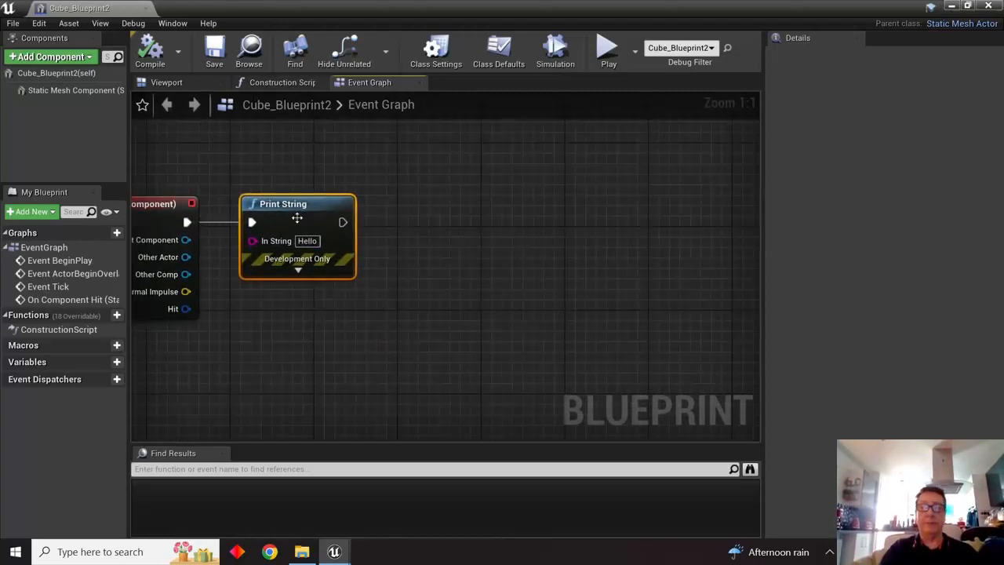
left_click_drag(299, 207, 694, 209)
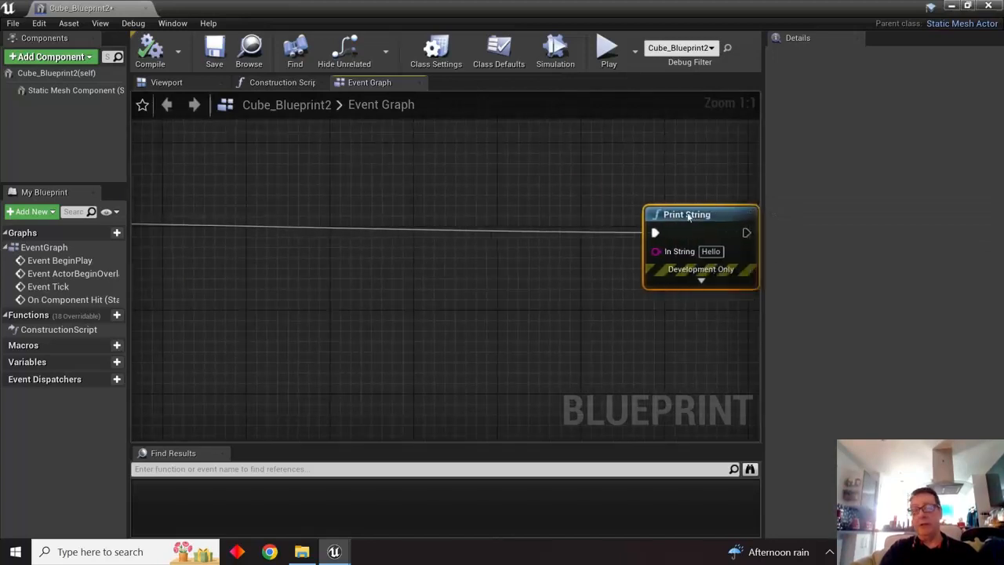
right_click_drag(494, 309, 671, 280)
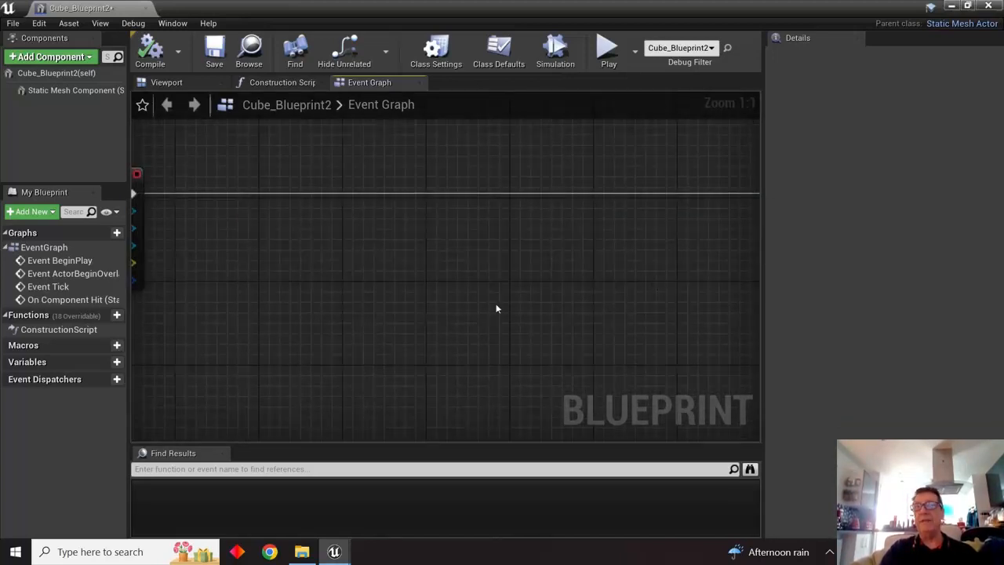
right_click_drag(496, 309, 265, 341)
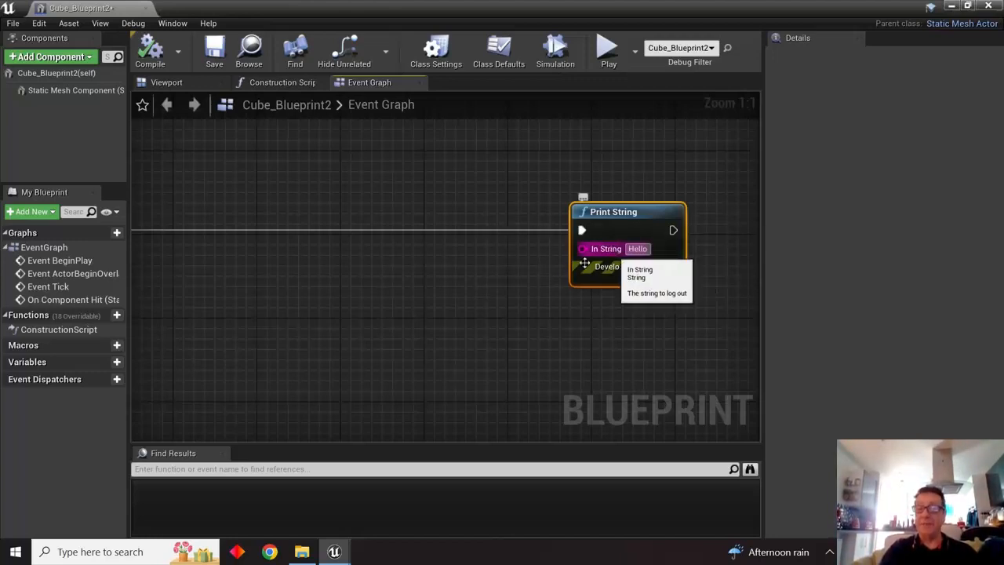
right_click_drag(362, 309, 565, 286)
right_click_drag(628, 283, 704, 303)
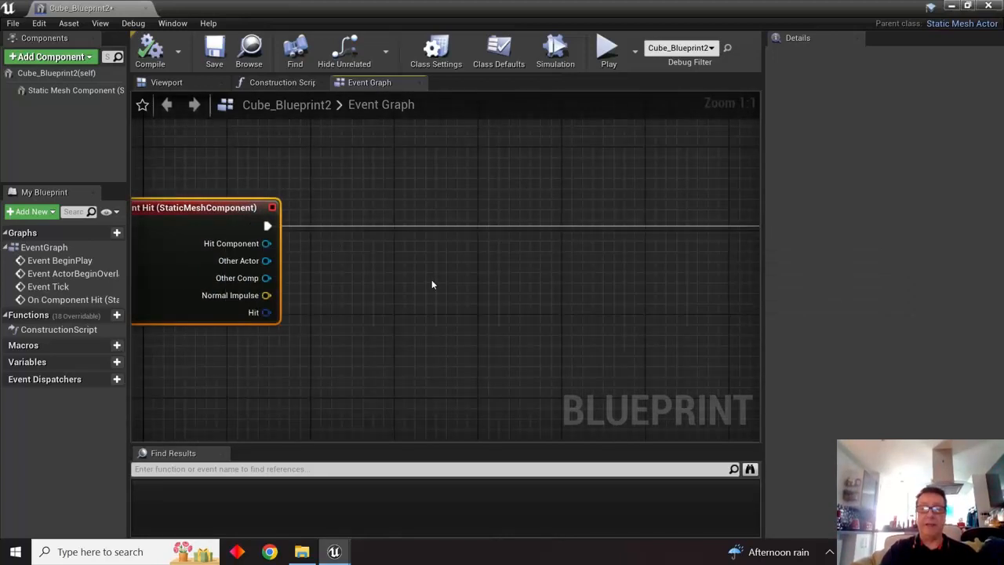
right_click_drag(433, 282, 132, 310)
right_click(634, 225)
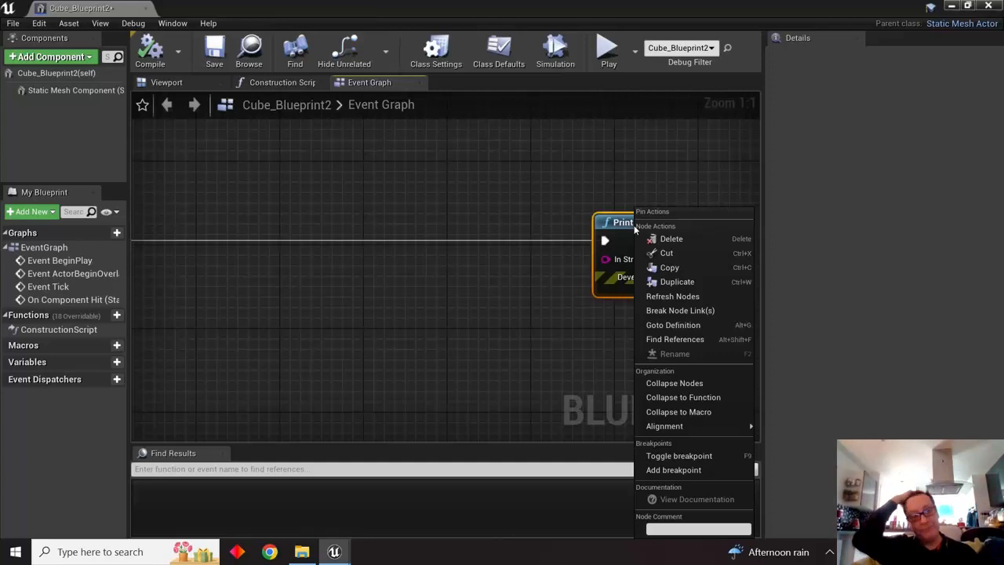
right_click(473, 330)
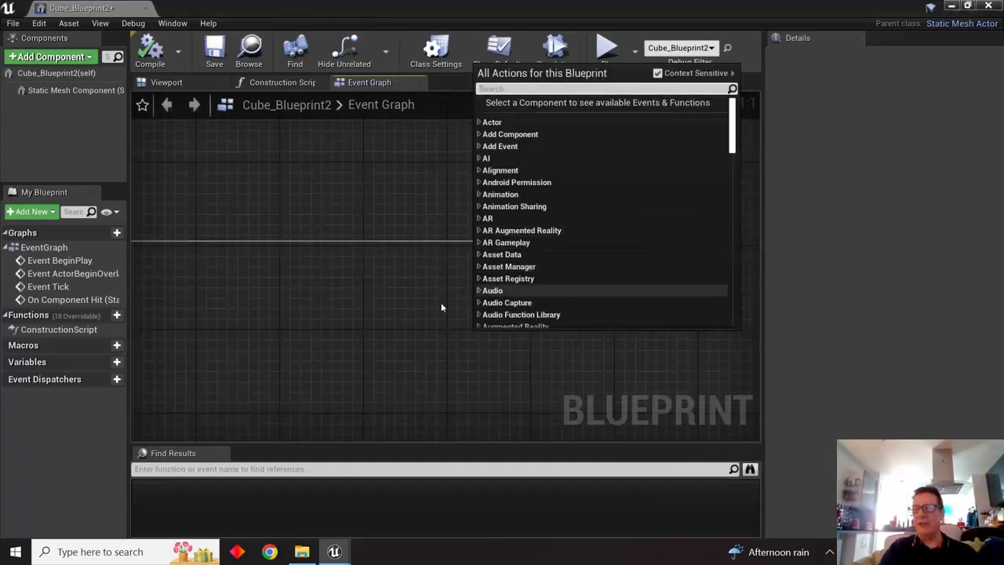
left_click(442, 307)
left_click(663, 222)
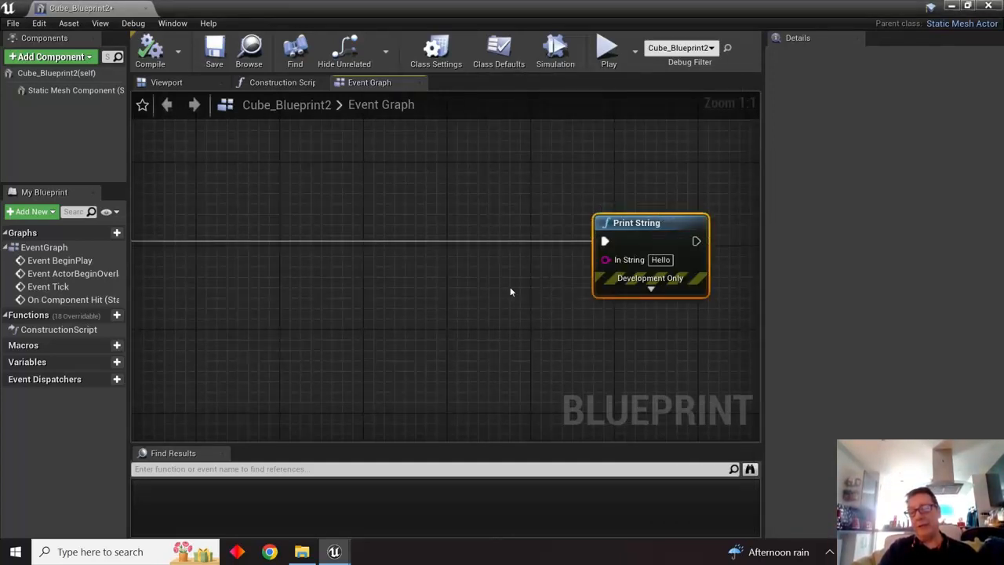
right_click_drag(345, 317, 691, 287)
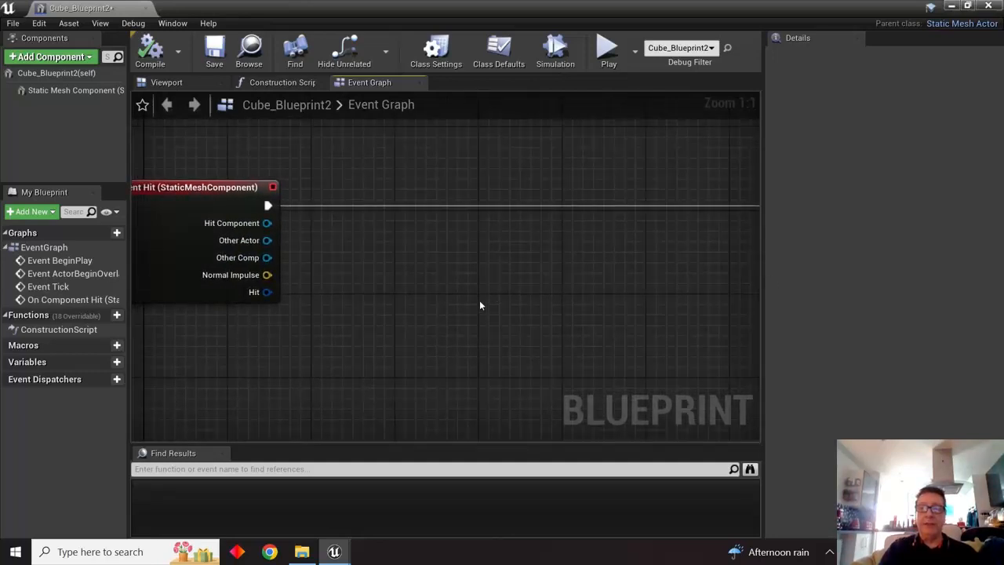
right_click_drag(461, 309, 457, 331)
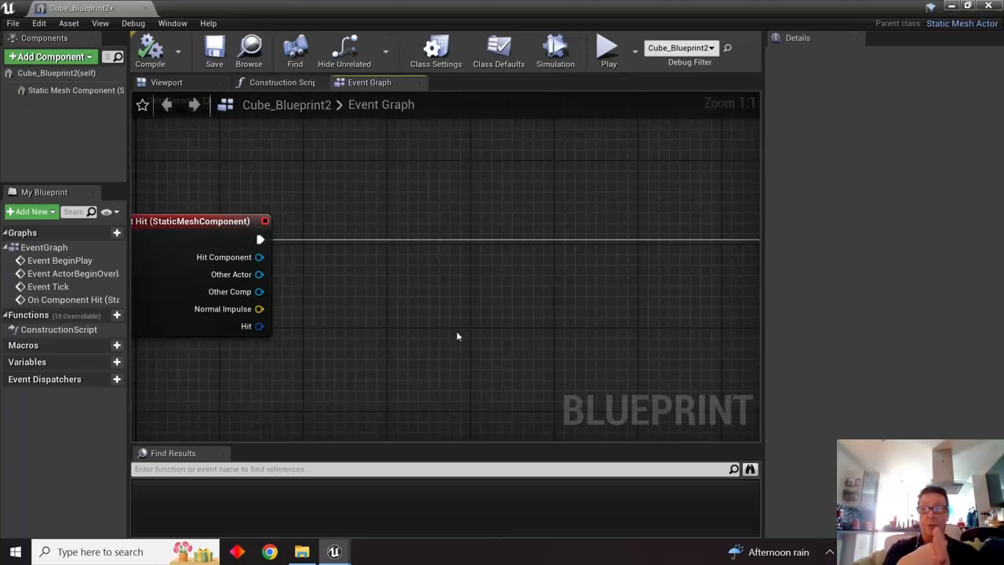
left_click(198, 256)
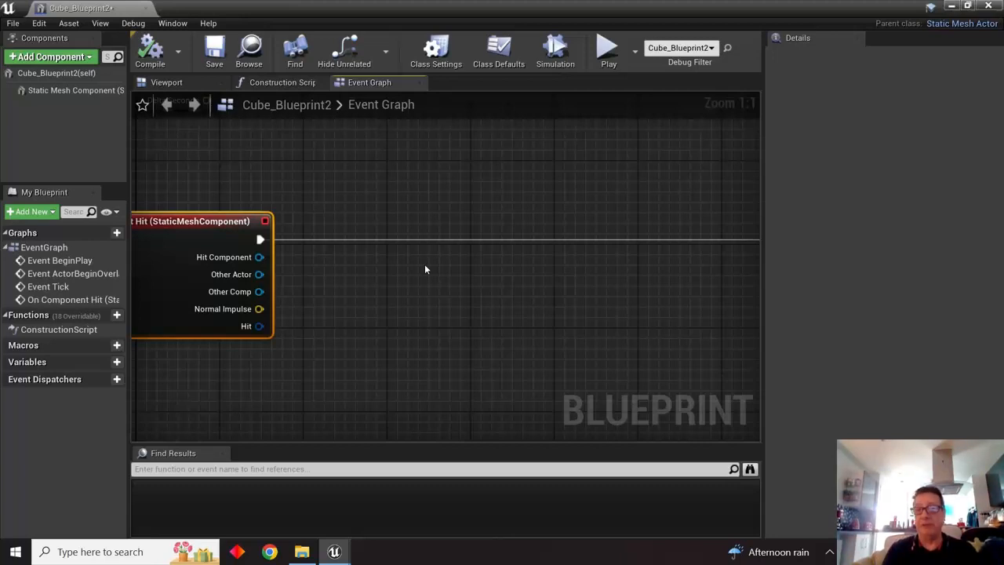
left_click(424, 269)
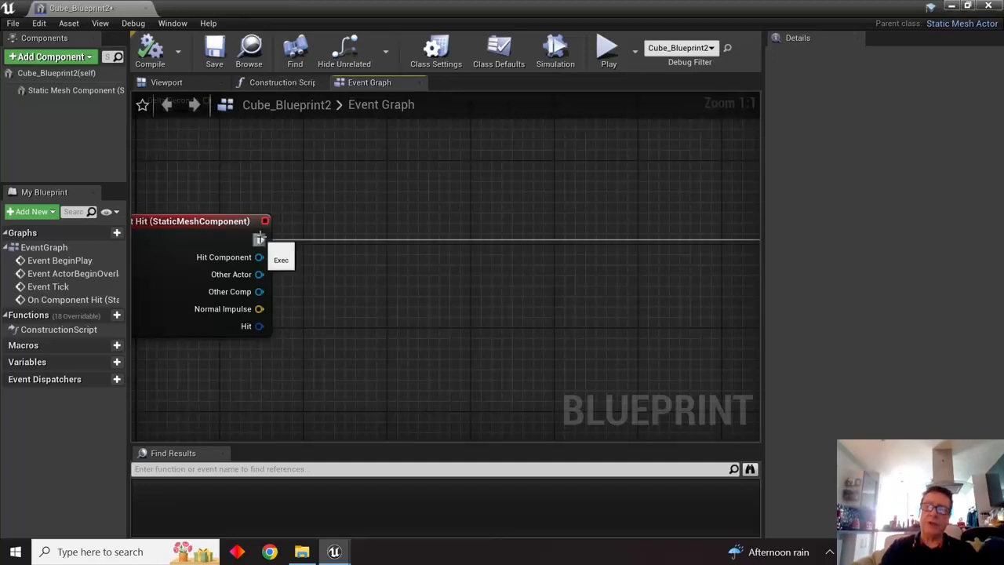
left_click_drag(260, 239, 474, 230)
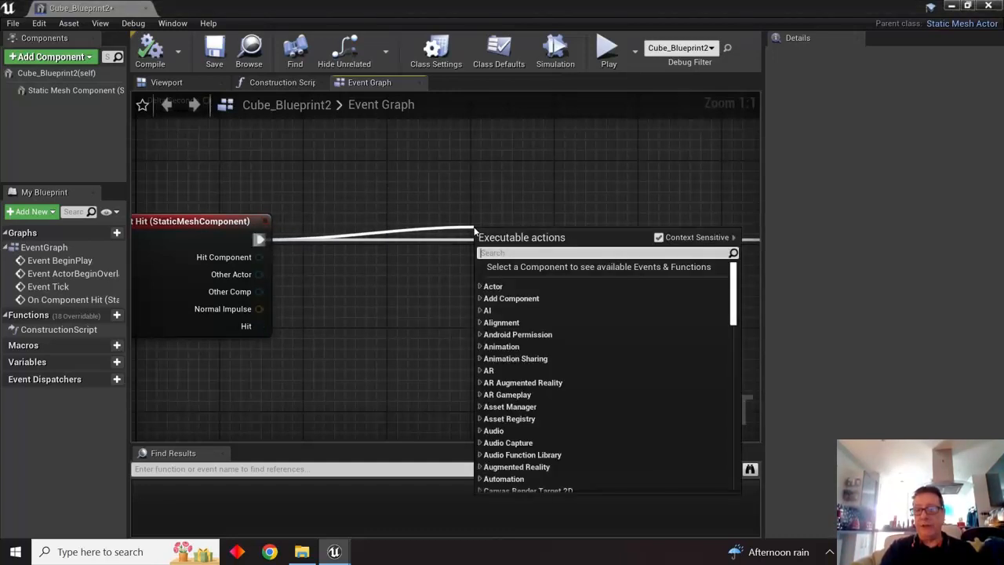
type("sp")
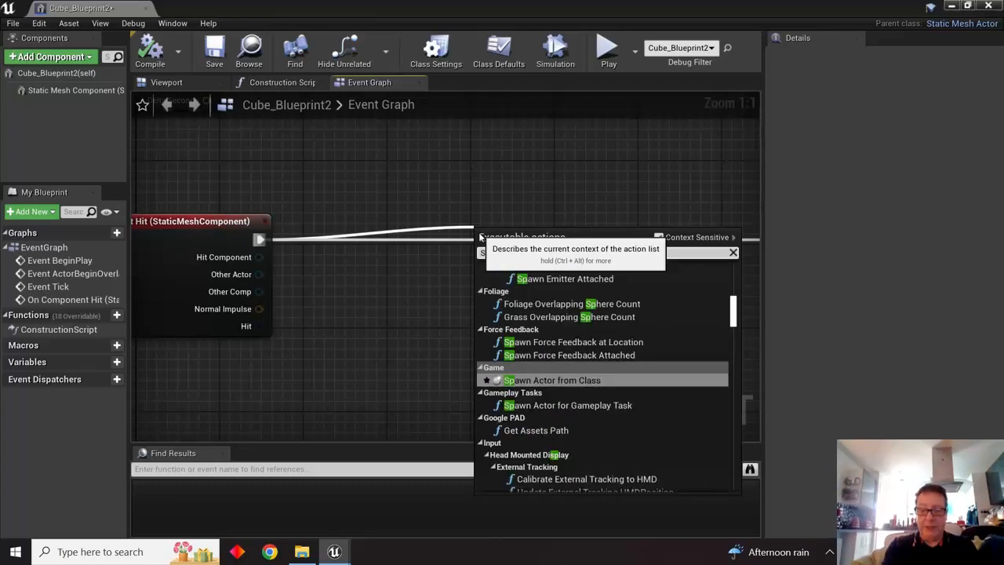
type("awn")
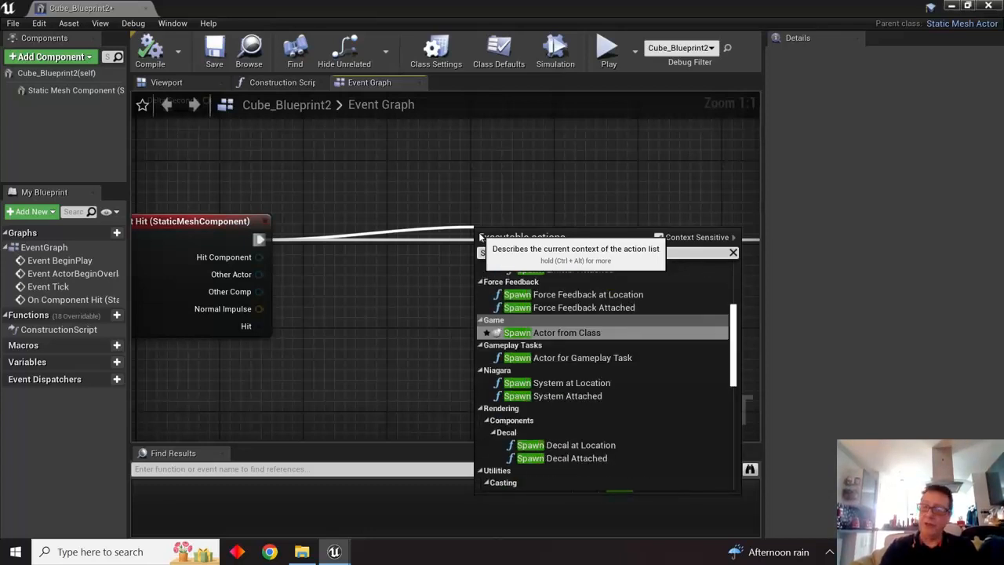
scroll(577, 359, "up", 1)
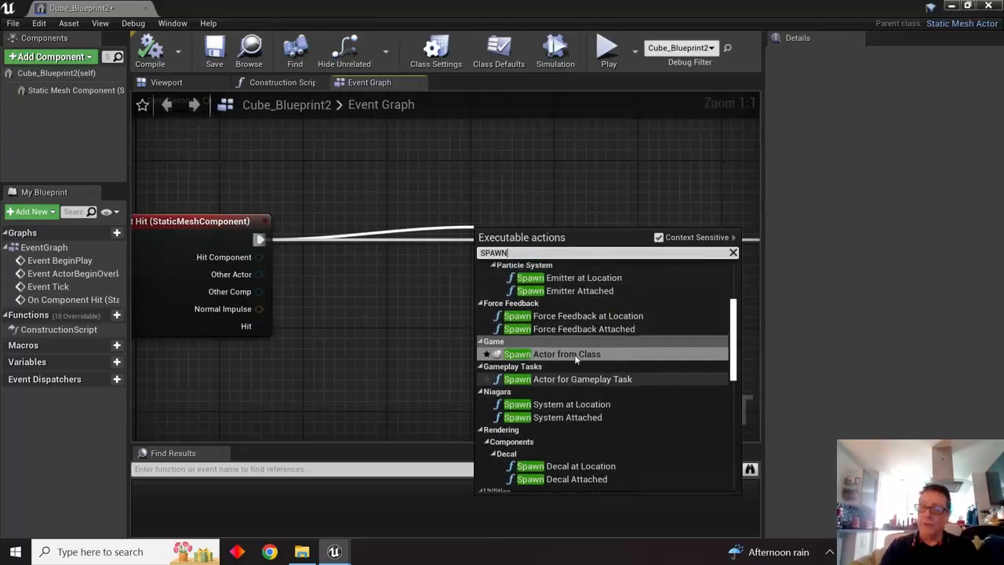
scroll(576, 359, "up", 3)
scroll(573, 358, "down", 4)
scroll(569, 392, "up", 4)
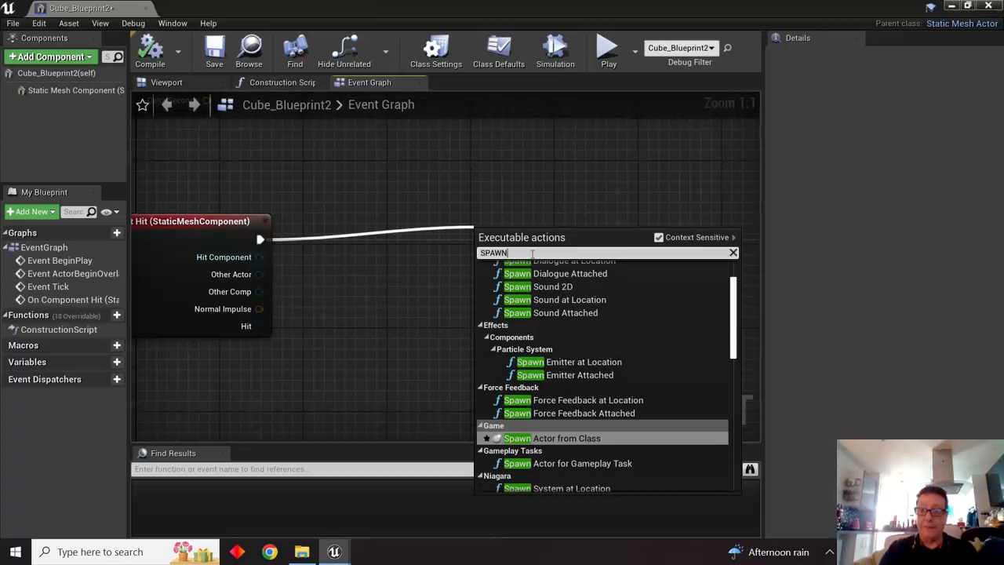
type("EMM")
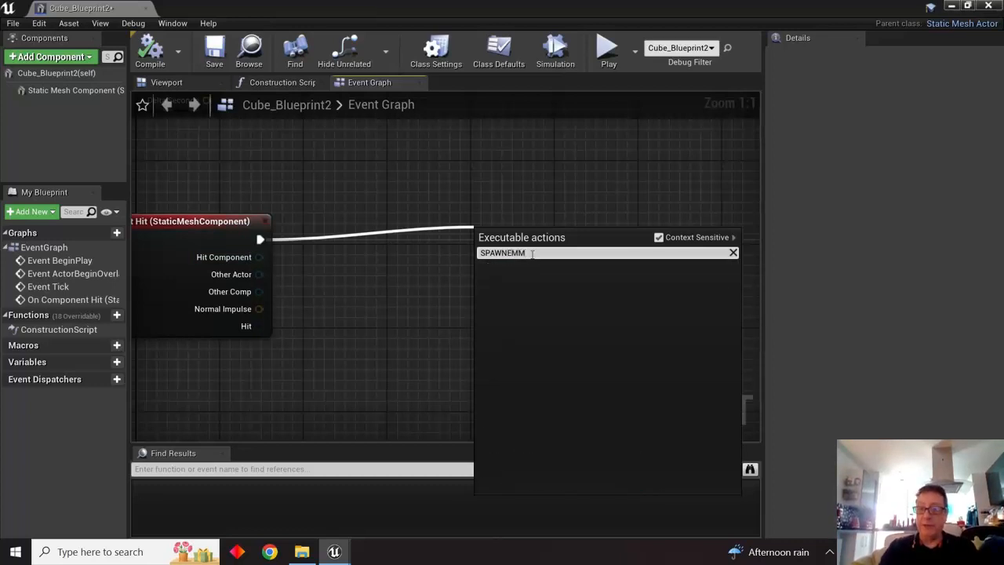
key("BackSpace")
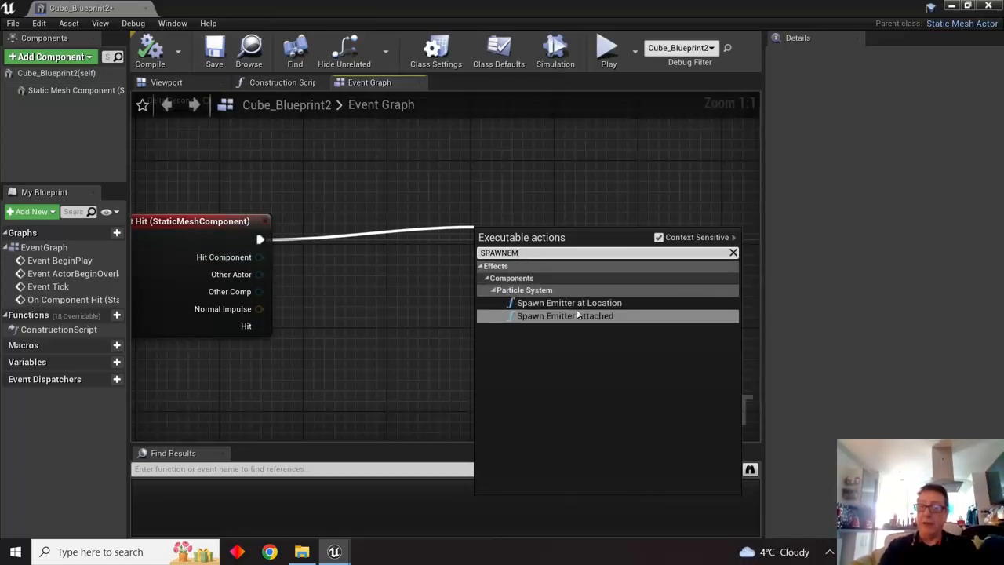
left_click(601, 306)
left_click(602, 305)
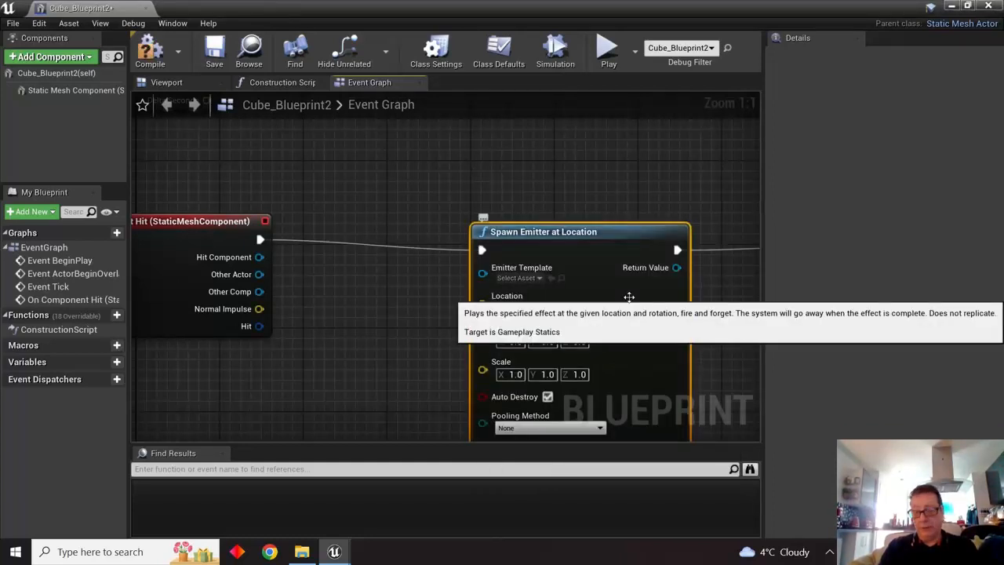
key("Delete")
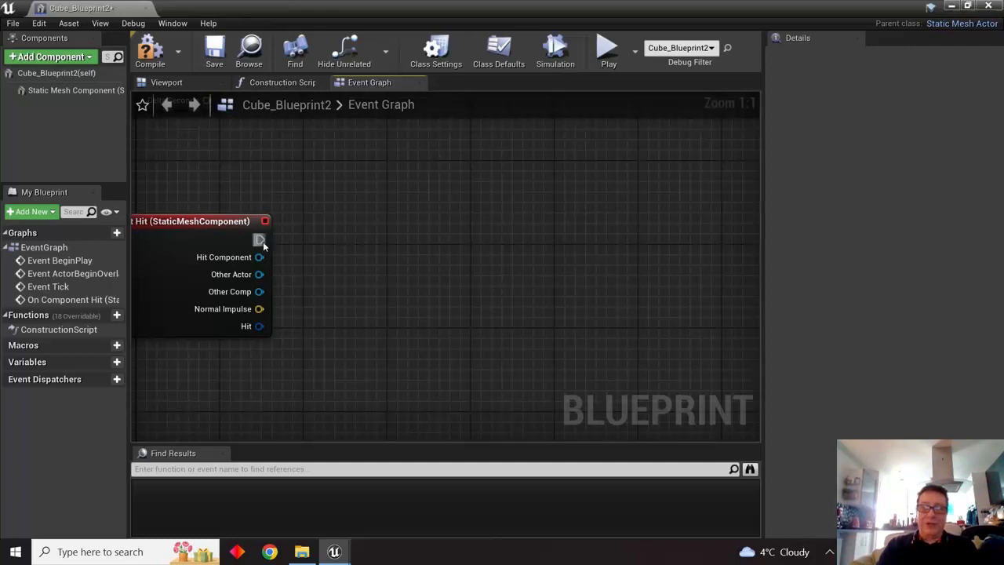
- Add a Spawn Emitter Attached node driven by the On Component Hit execution output and align it with the event
left_click_drag(260, 239, 489, 234)
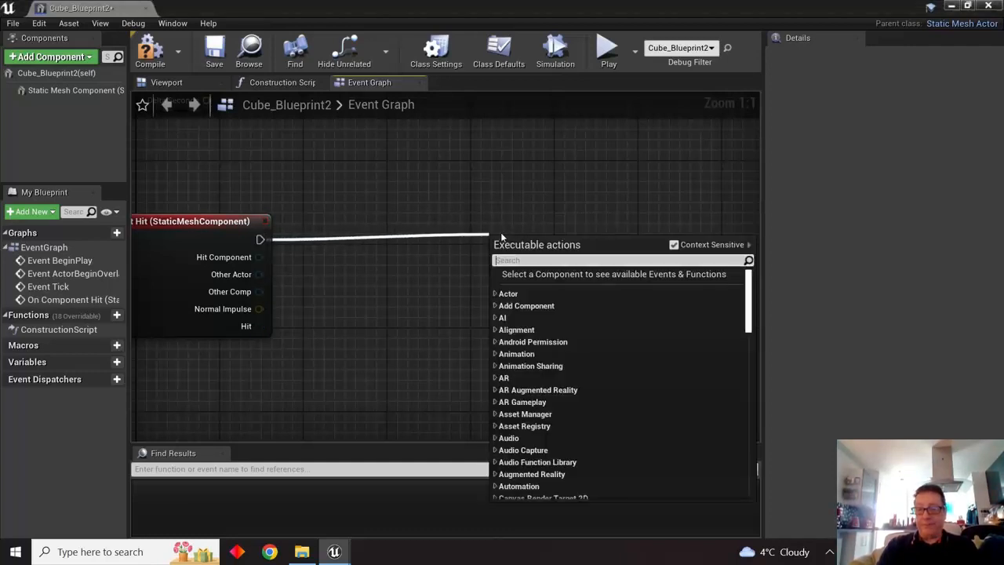
type("SPAWN")
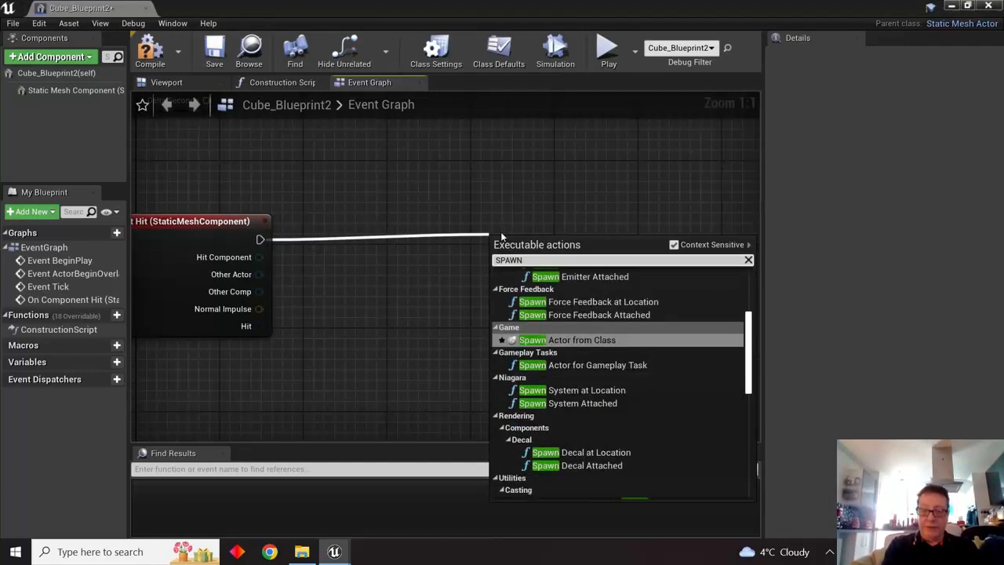
type(" EMITTER")
left_click(610, 322)
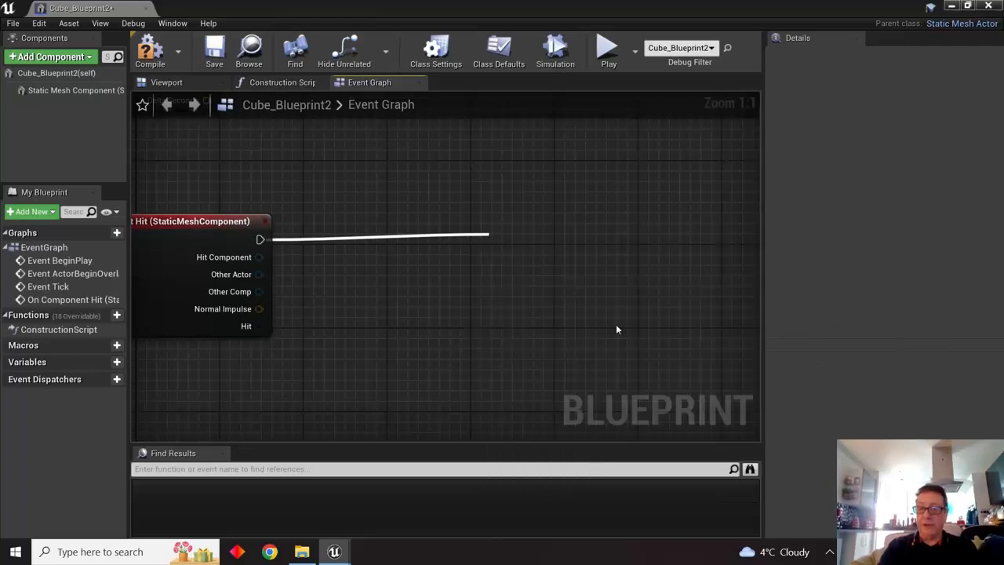
left_click_drag(621, 237, 588, 225)
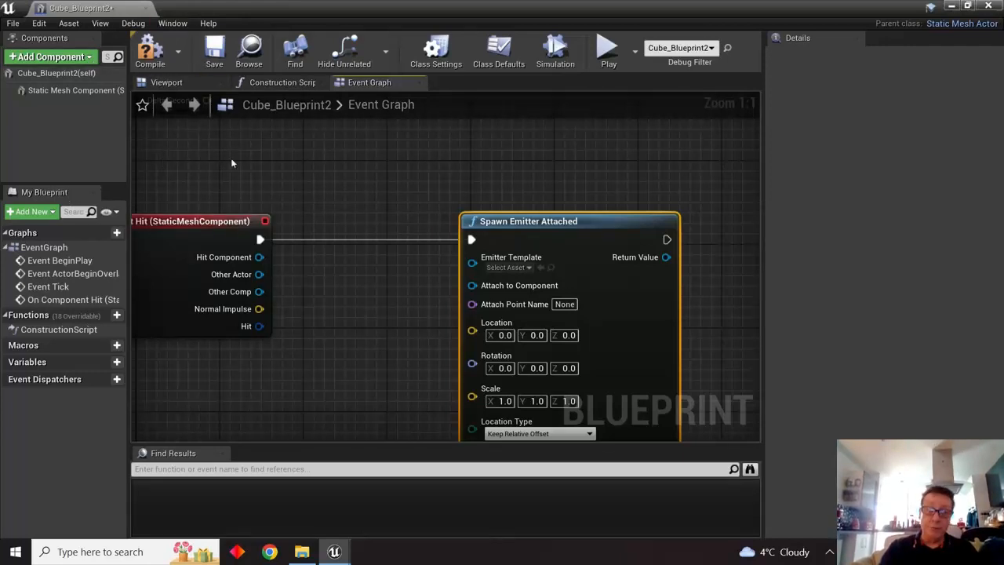
- View the cube in the blueprint's viewport and return to the Event Graph
left_click(172, 85)
left_click(431, 251)
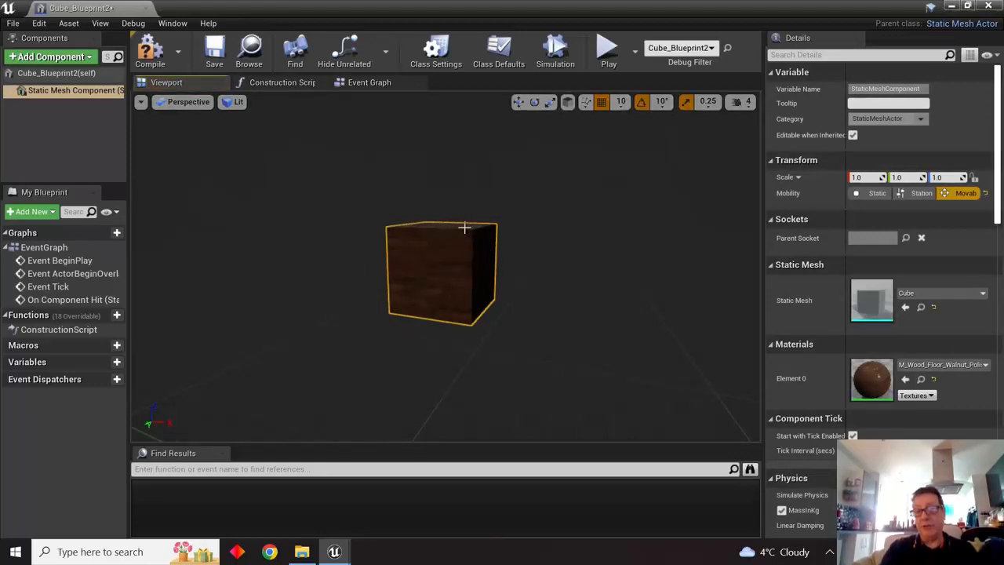
left_click(367, 84)
- Set the Emitter Template of the Spawn Emitter Attached node to P_Explosion
left_click_drag(570, 227, 518, 227)
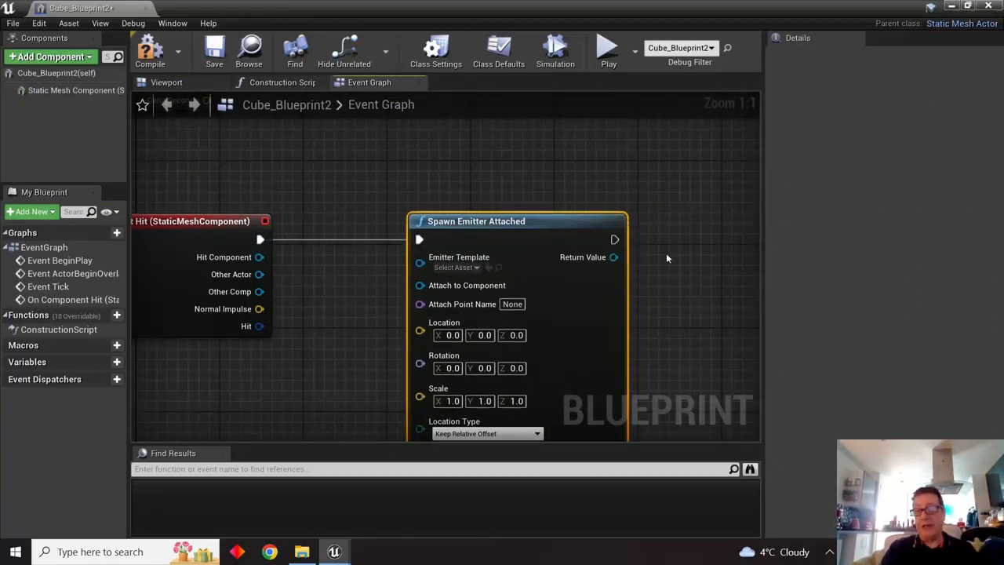
left_click(476, 268)
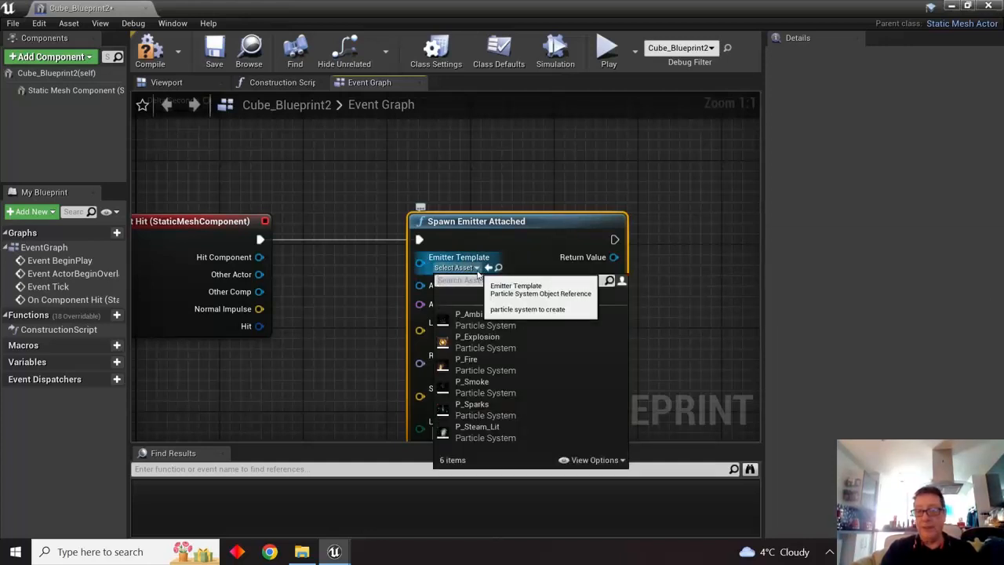
left_click(482, 343)
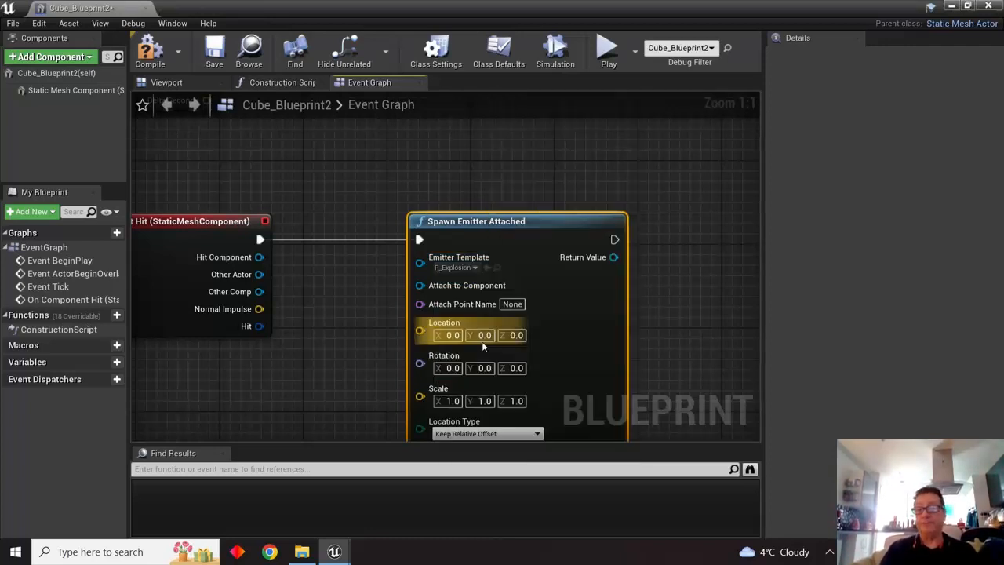
- Move the Spawn Emitter Attached node further from the hit event to leave a gap, and compile the blueprint
right_click_drag(690, 325, 649, 278)
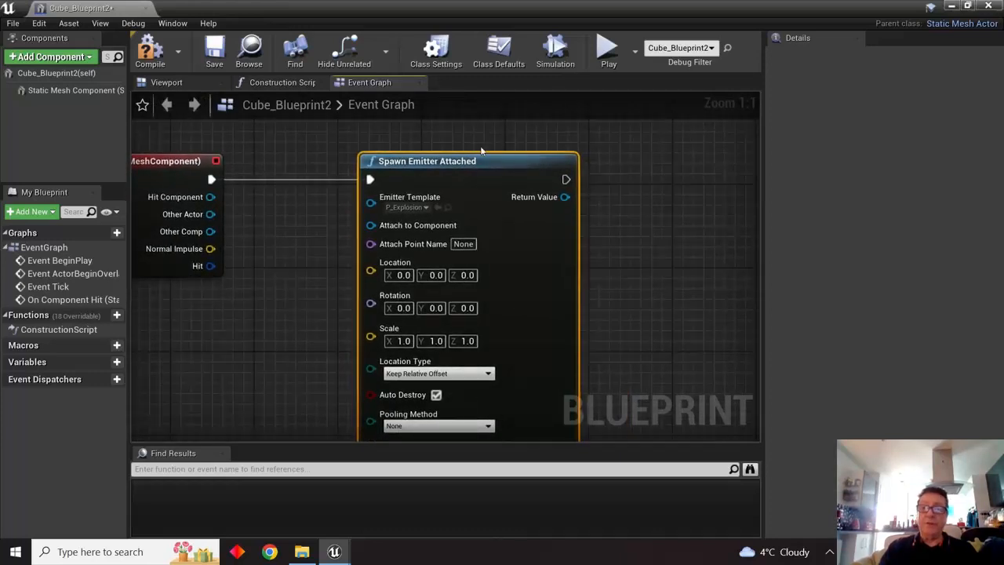
left_click_drag(467, 161, 530, 160)
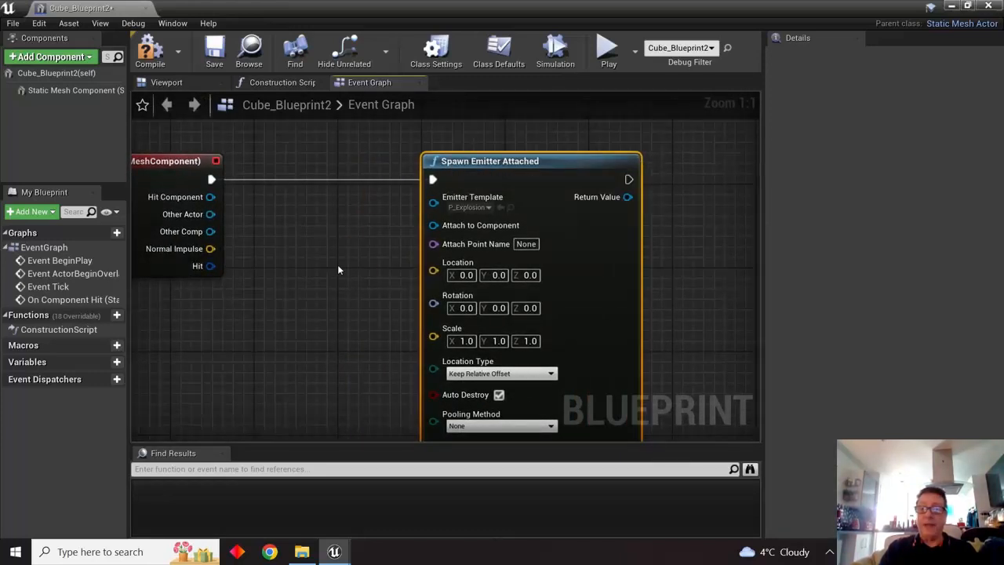
left_click(149, 53)
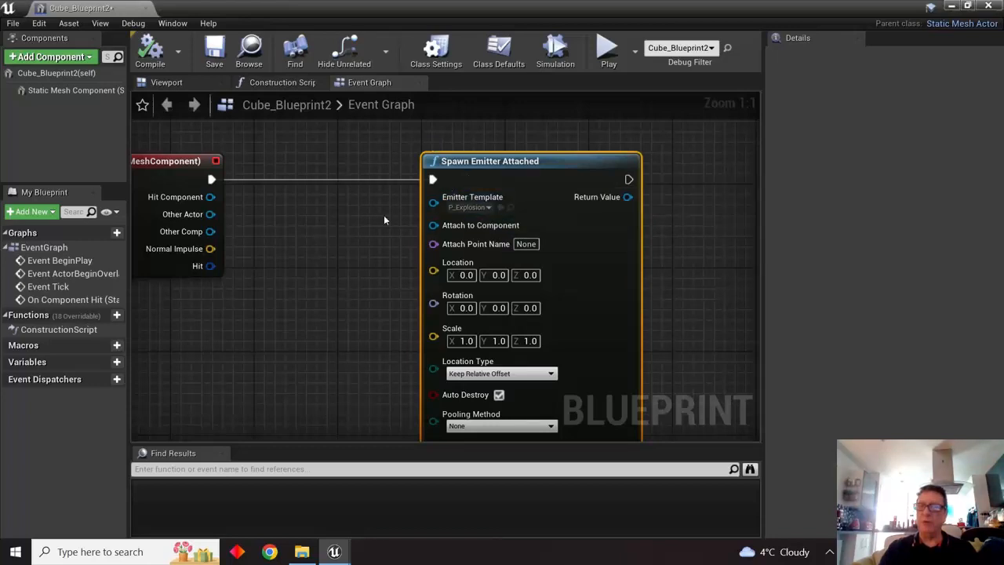
- Select the Static Mesh Component, check which object it is in the viewport, and return to the Event Graph
left_click(951, 8)
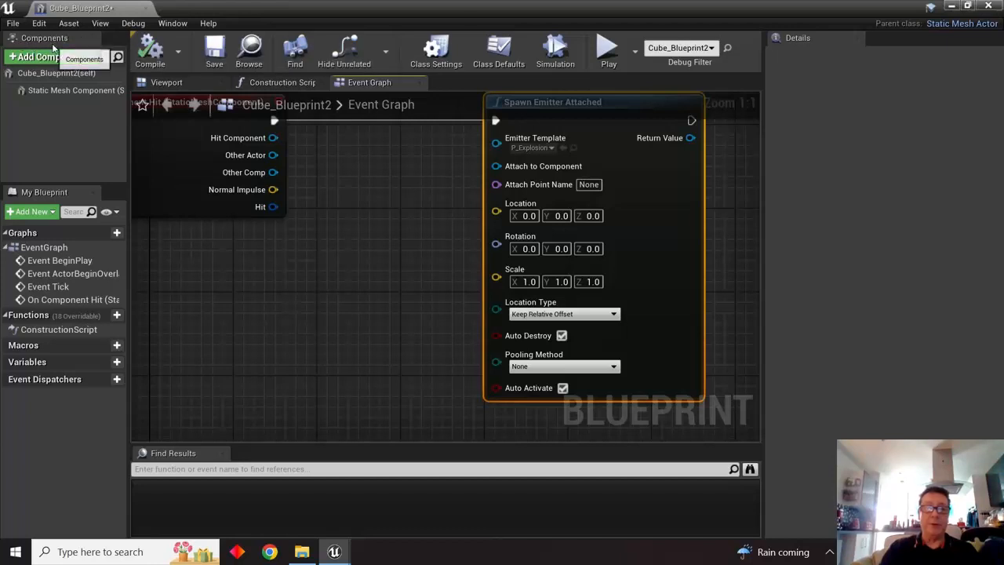
left_click(47, 90)
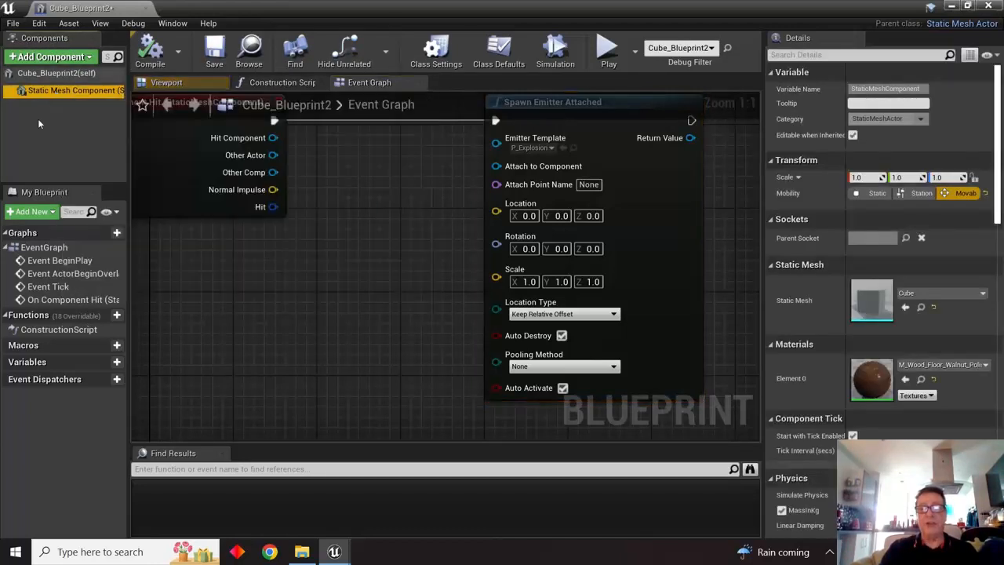
left_click(164, 83)
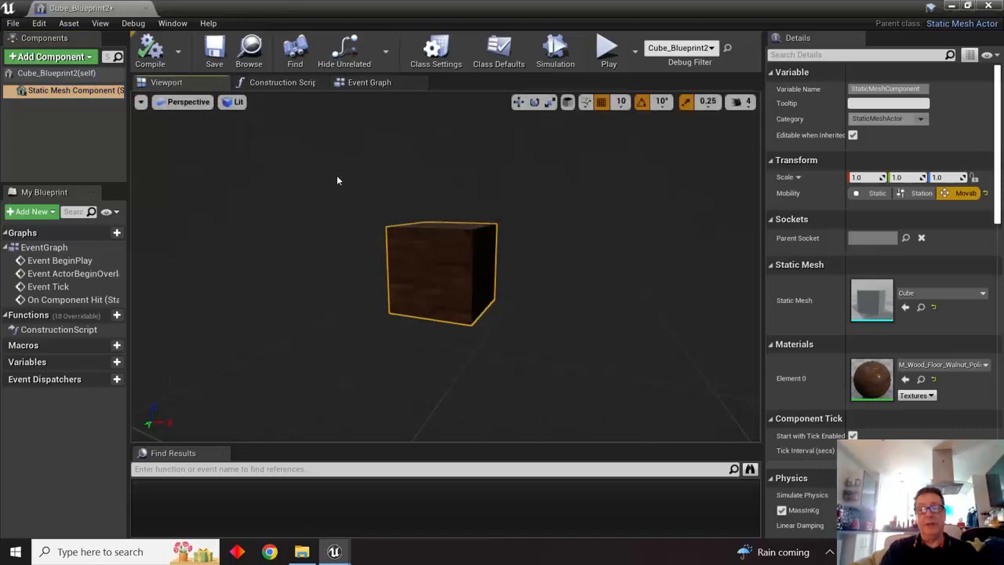
left_click(369, 82)
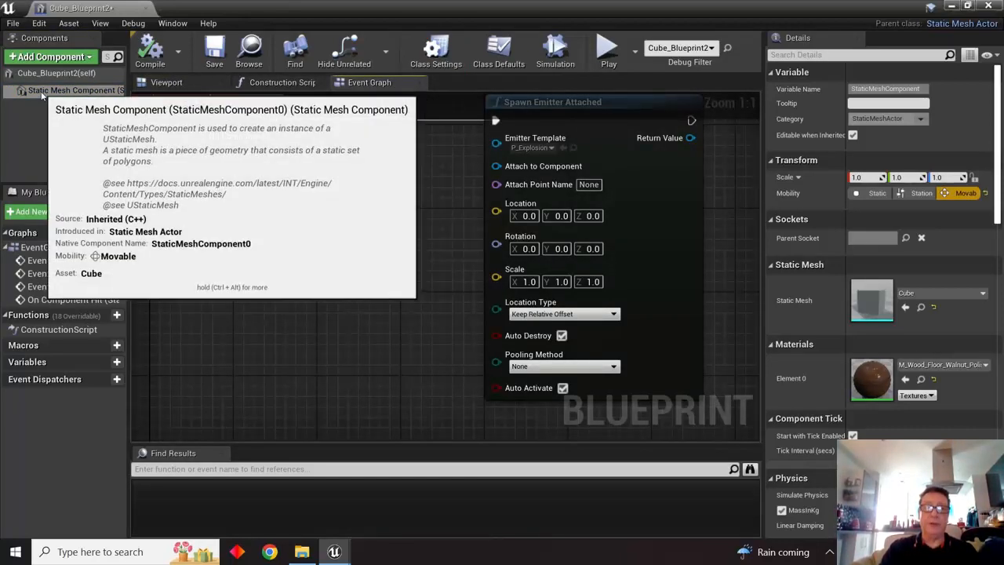
- Place a Static Mesh Component reference node in the gap between the hit event and the Spawn Emitter Attached node
left_click(42, 91)
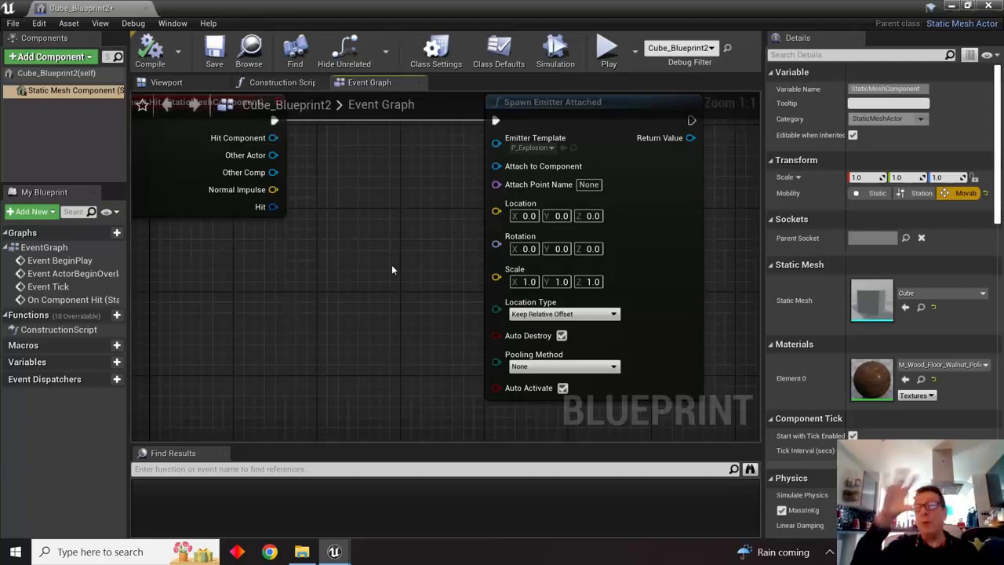
left_click_drag(57, 93, 354, 246)
left_click(45, 92)
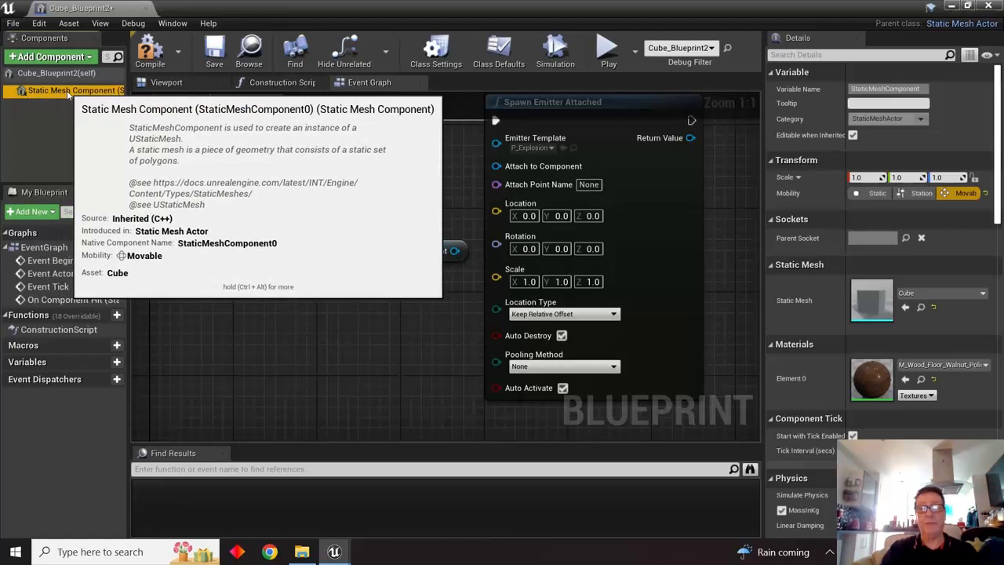
- Connect the existing Static Mesh Component reference to Attach to Component on Spawn Emitter Attached, and position its node beside it
left_click_drag(67, 90, 308, 317)
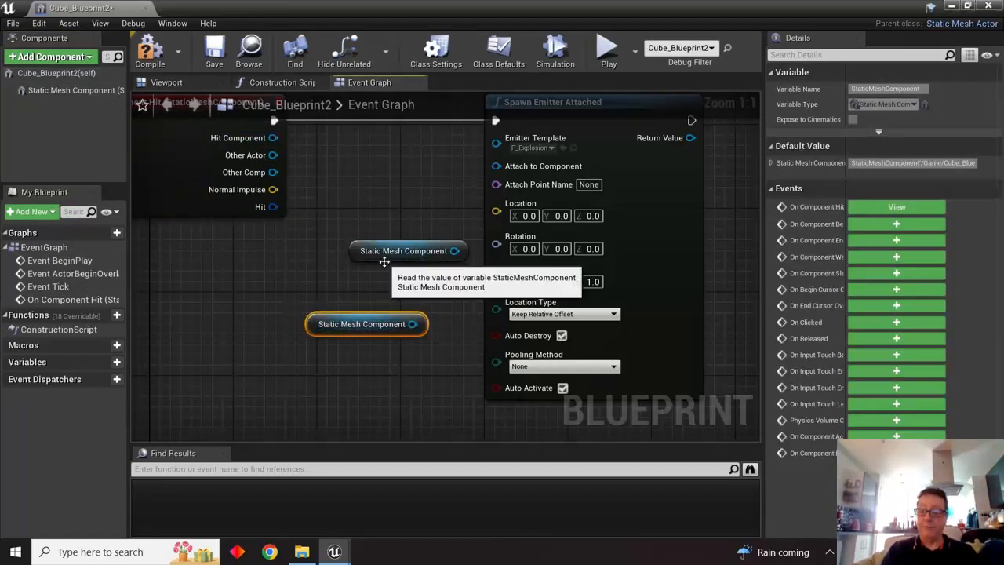
key("Delete")
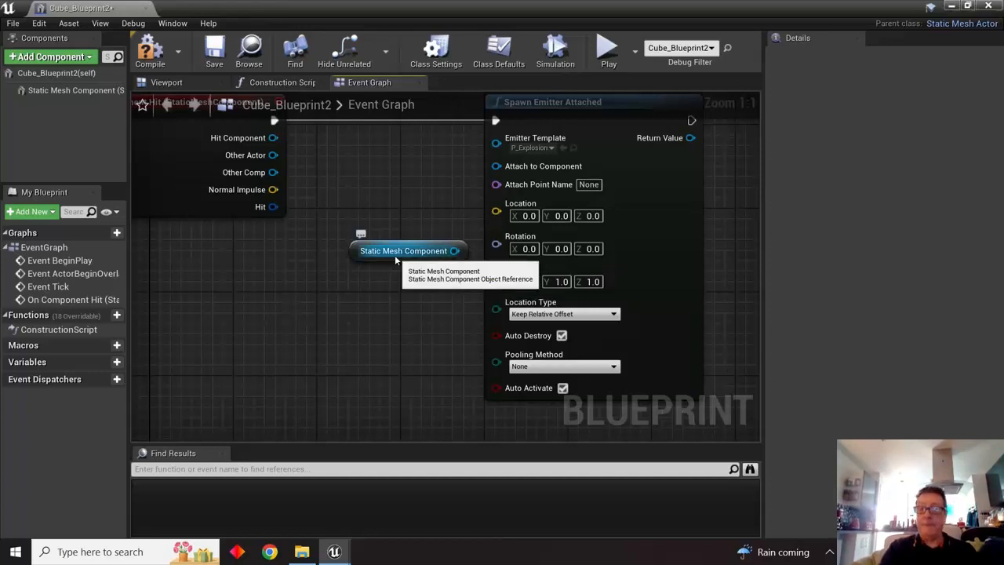
left_click(386, 248)
left_click_drag(386, 247, 496, 166)
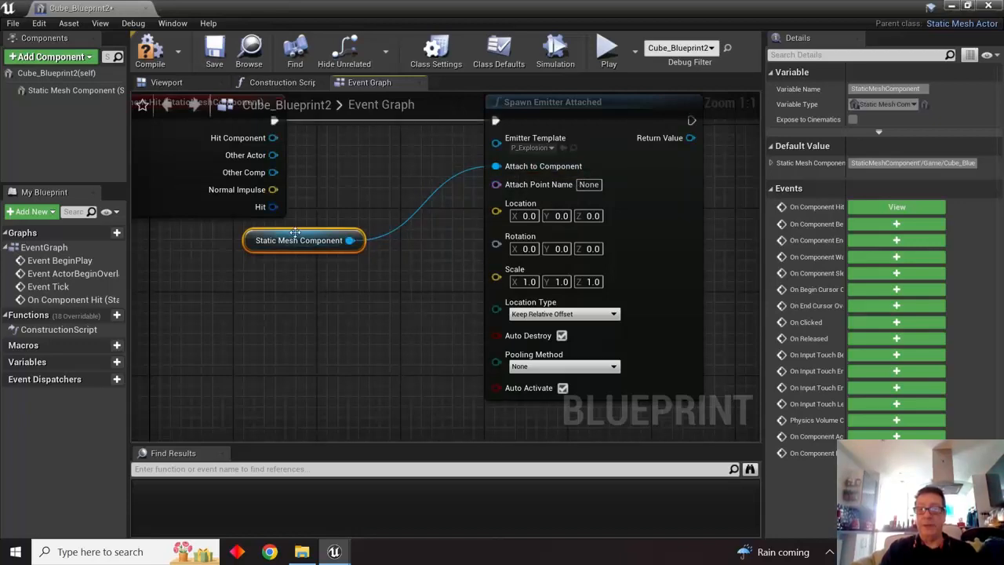
left_click_drag(295, 232, 400, 204)
- Connect the execution output of Spawn Emitter Attached to the Print String node's execution input
right_click_drag(346, 320, 339, 386)
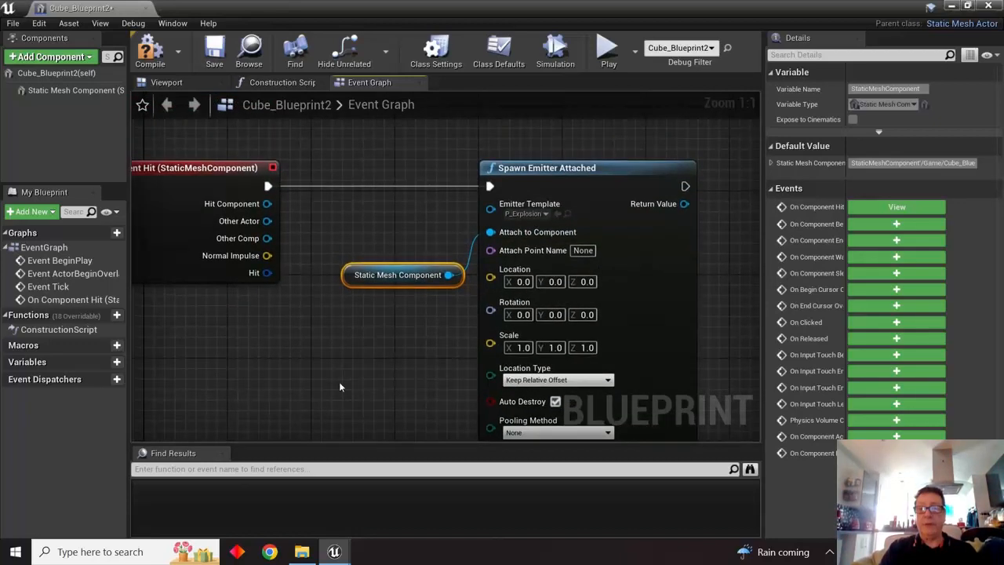
right_click_drag(679, 287, 374, 282)
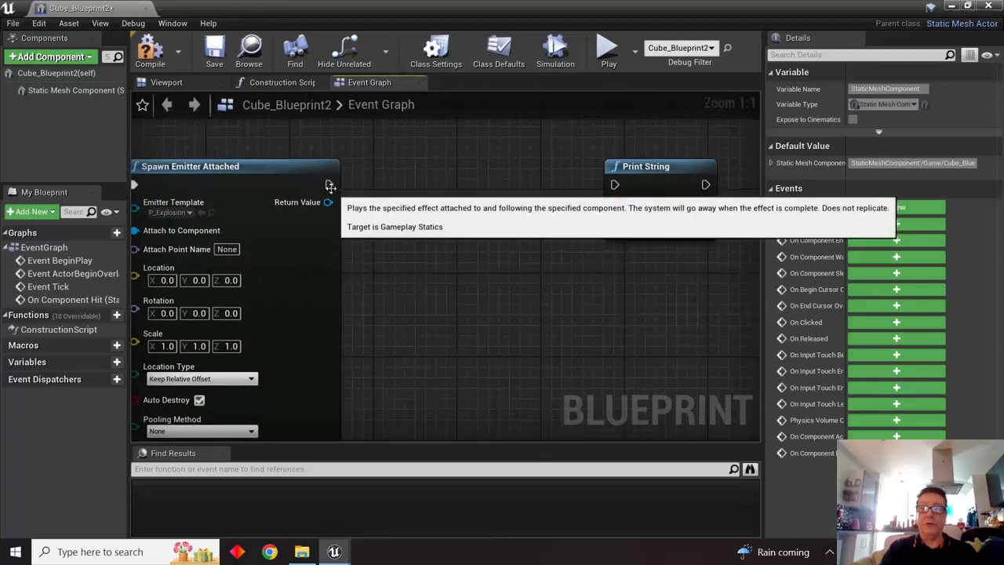
left_click_drag(329, 185, 620, 185)
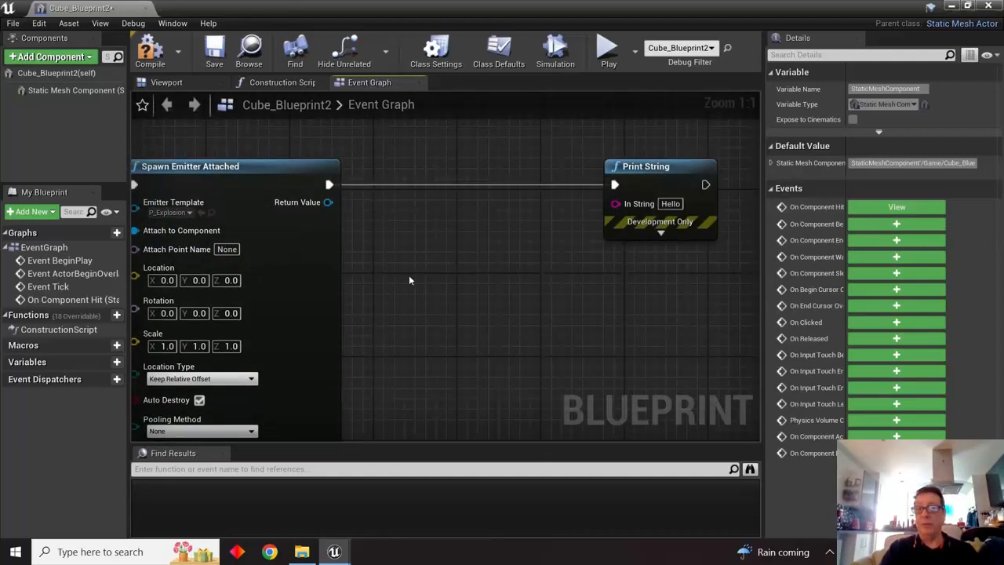
- Review the node chain from On Component Hit to Print String, and compile and save the blueprint
right_click_drag(411, 280, 557, 280)
scroll(557, 280, "down", 5)
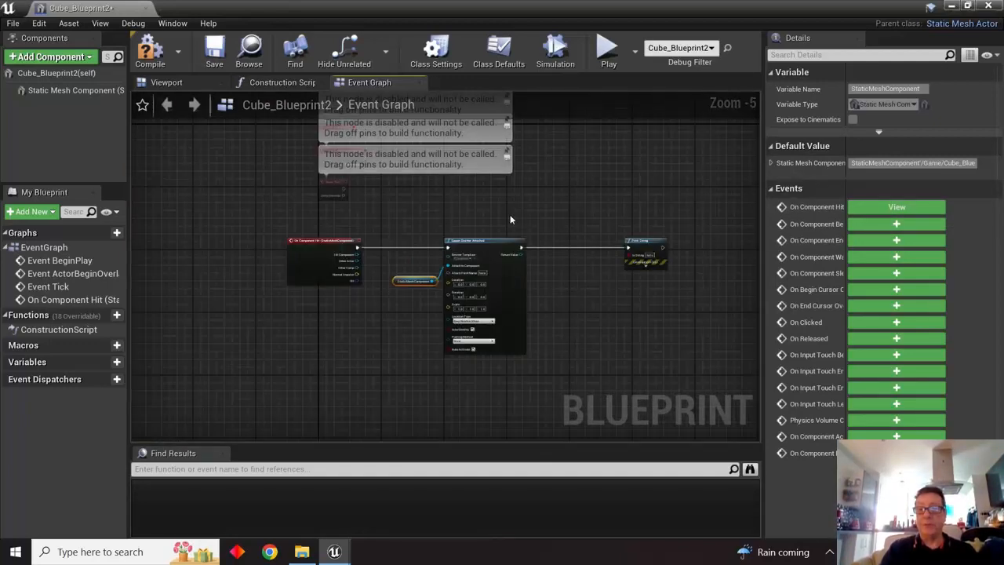
left_click(645, 251)
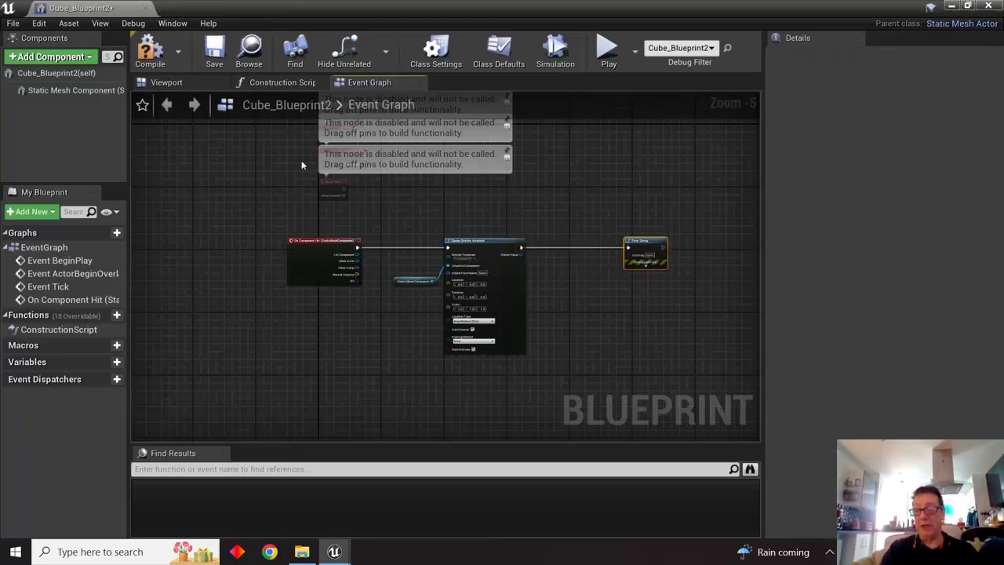
left_click(310, 246)
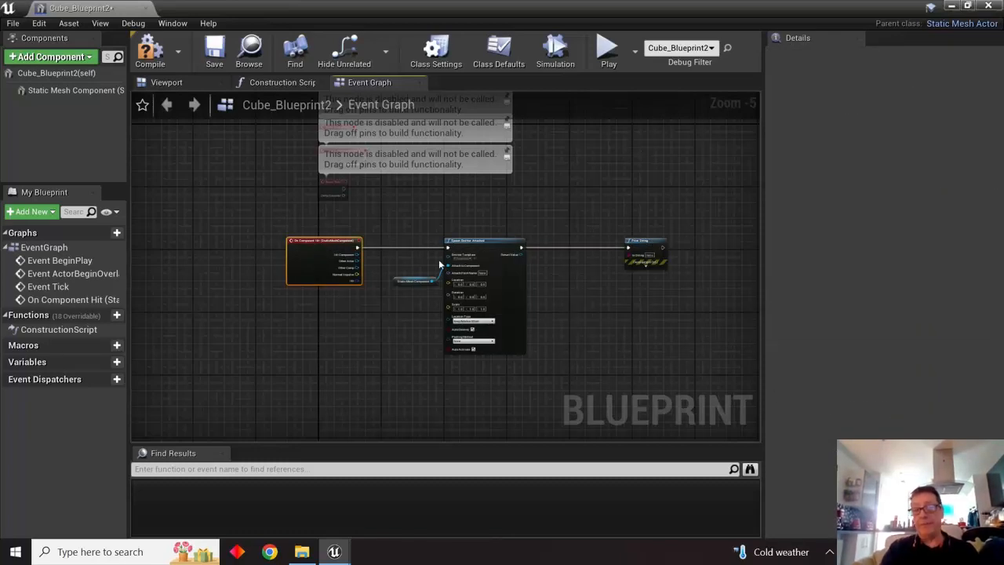
scroll(333, 313, "up", 5)
right_click_drag(354, 309, 282, 347)
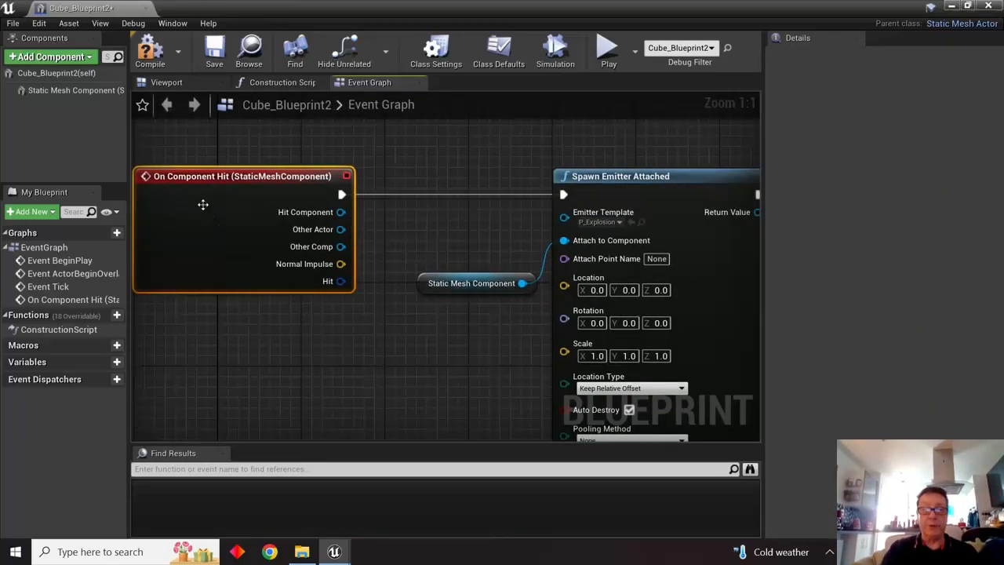
right_click_drag(451, 239, 384, 224)
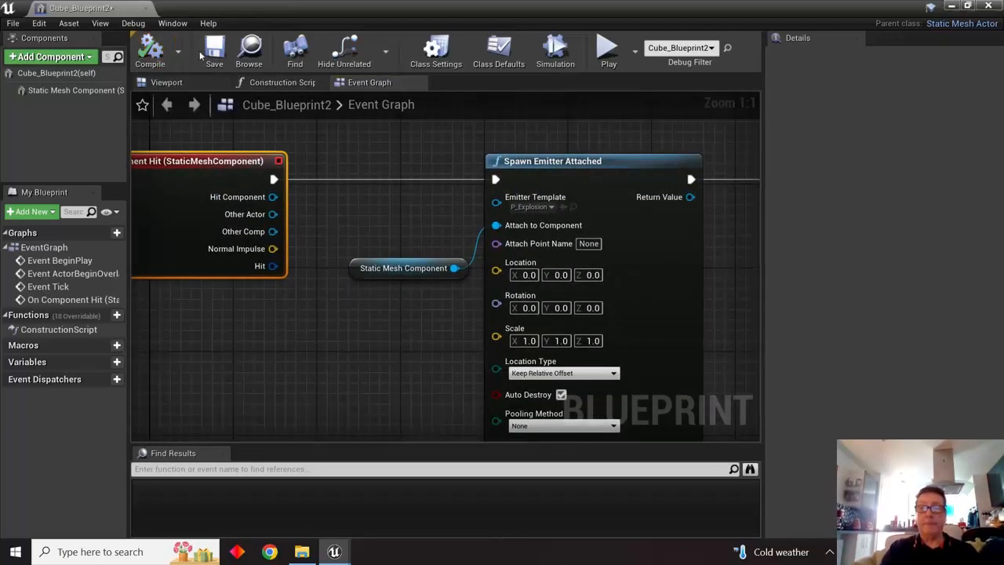
left_click(216, 52)
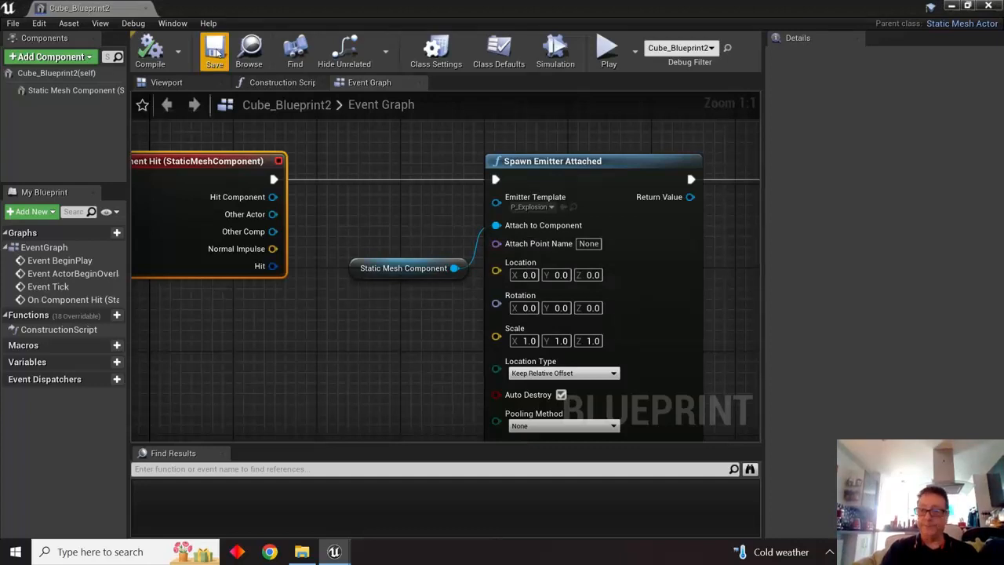
- Shift the Static Mesh Component node slightly away from Spawn Emitter Attached, and select the cube in the blueprint's 3D preview
left_click(552, 162)
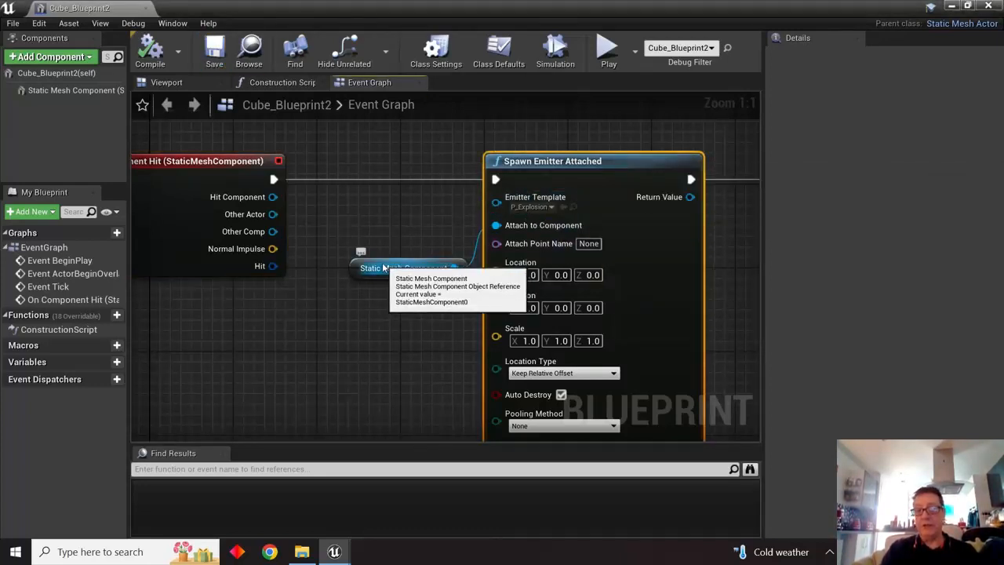
left_click_drag(384, 269, 352, 271)
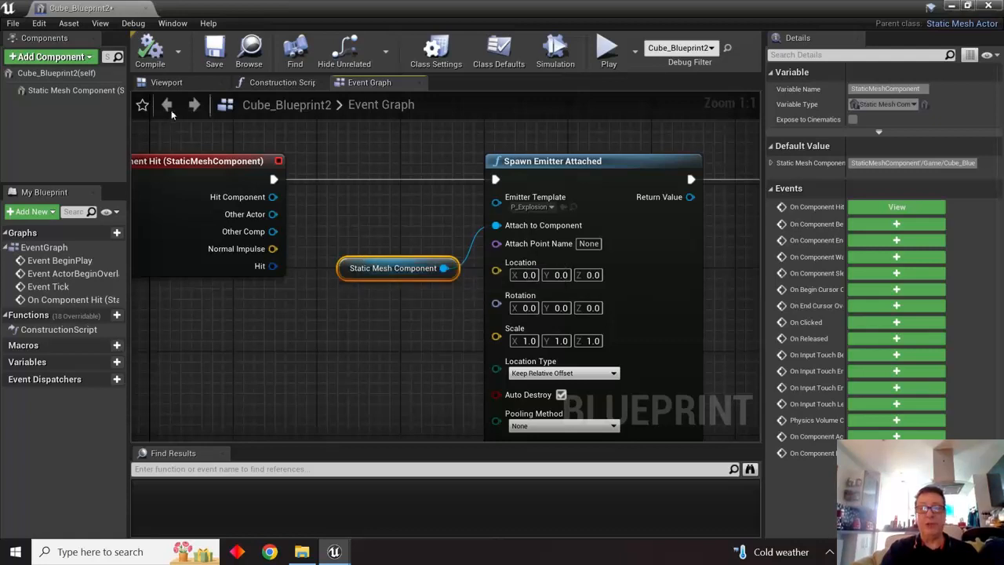
left_click(177, 84)
left_click(409, 241)
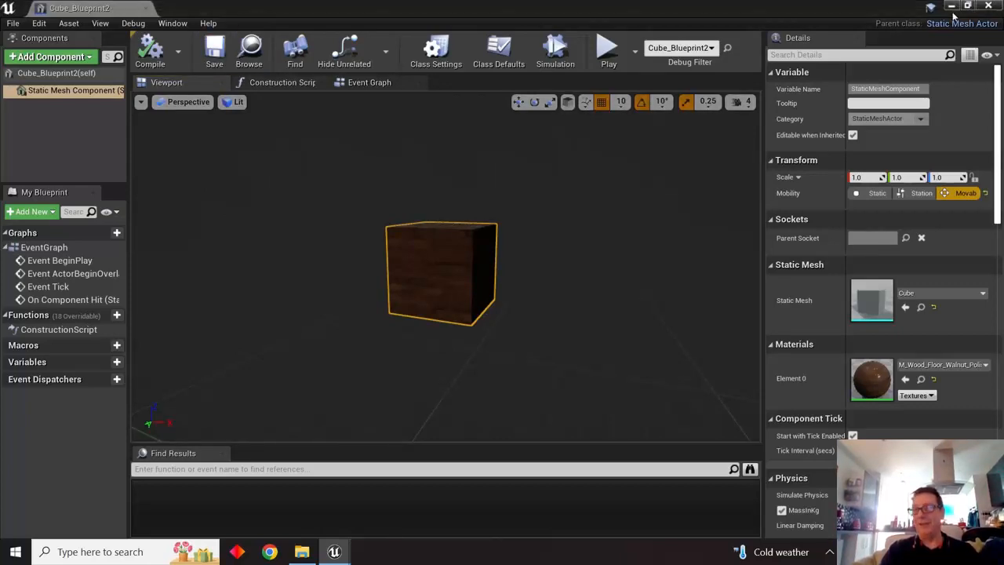
- Return to the level editor and play the level, shooting the cube repeatedly to test the explosion on hit
left_click(952, 6)
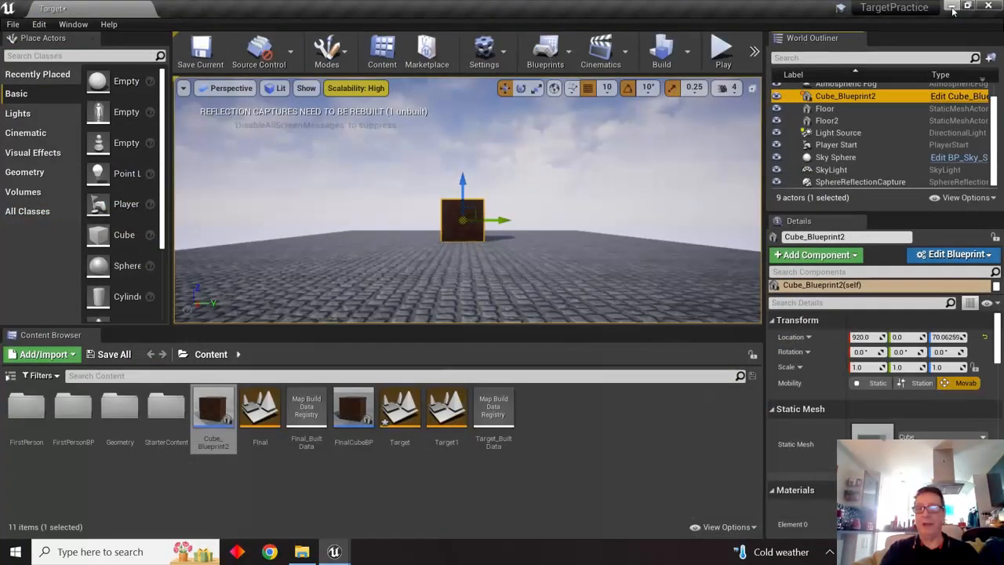
left_click(723, 55)
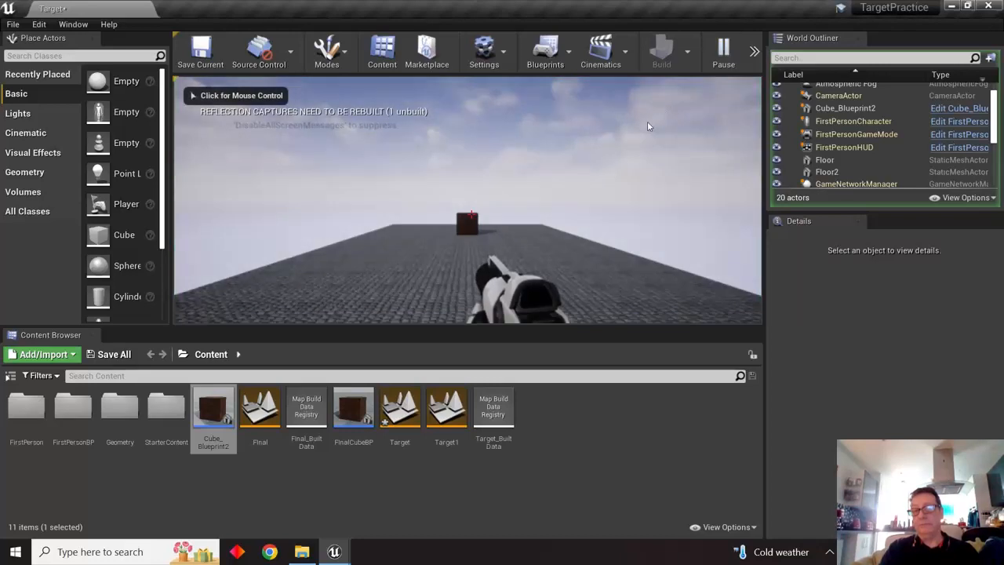
left_click(599, 108)
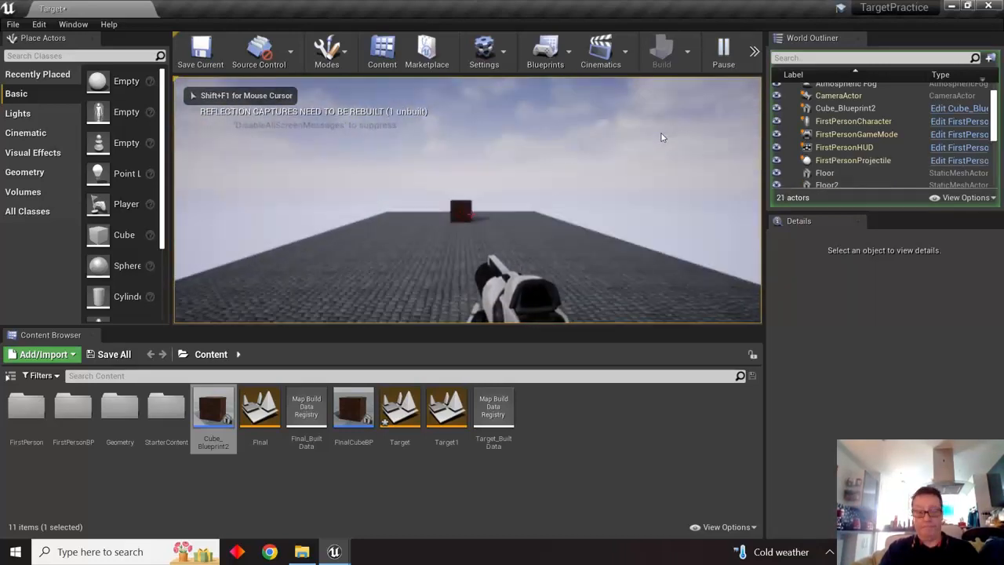
key("w")
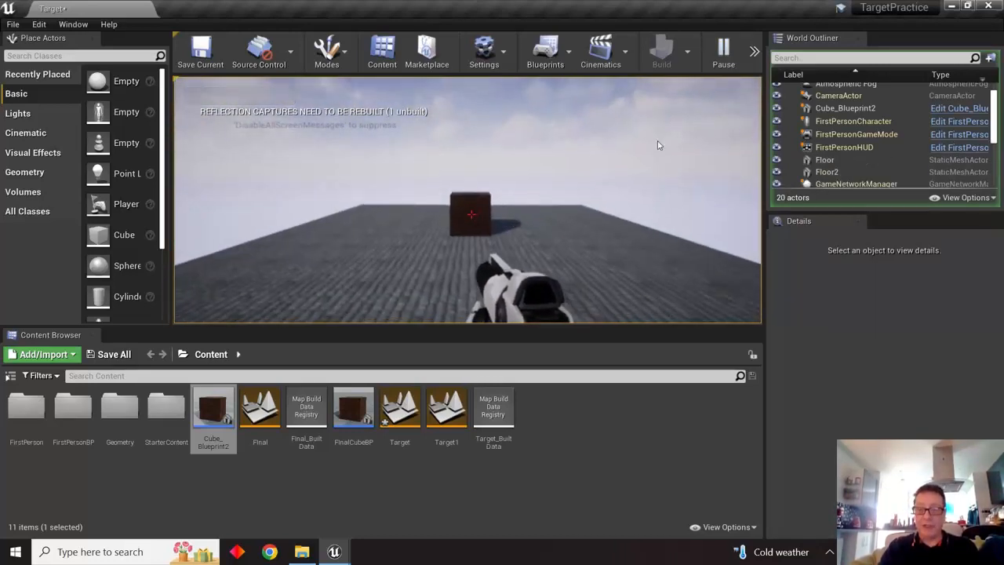
left_click(658, 145)
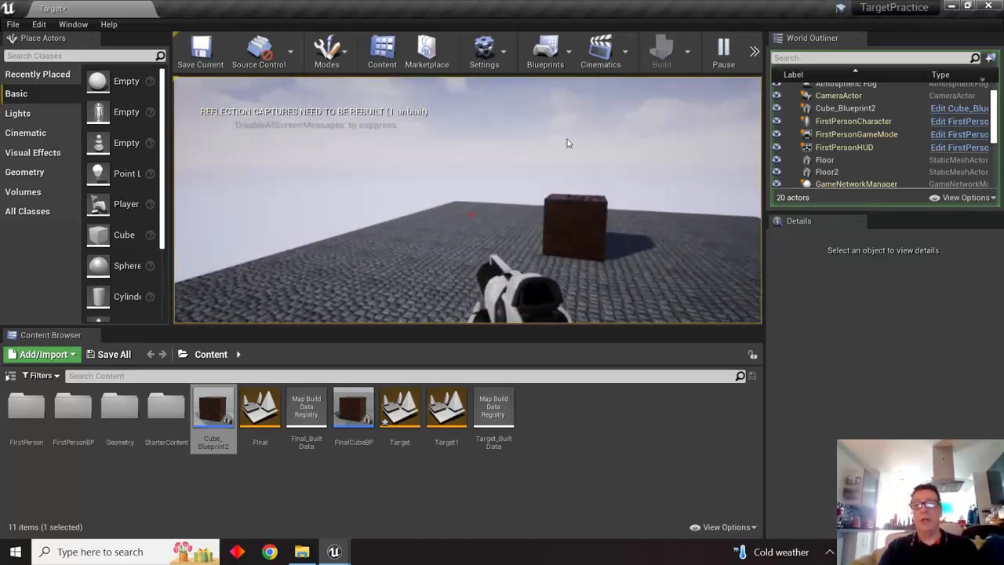
left_click(639, 142)
left_click(640, 142)
left_click(640, 142)
left_click(640, 142)
left_click(639, 142)
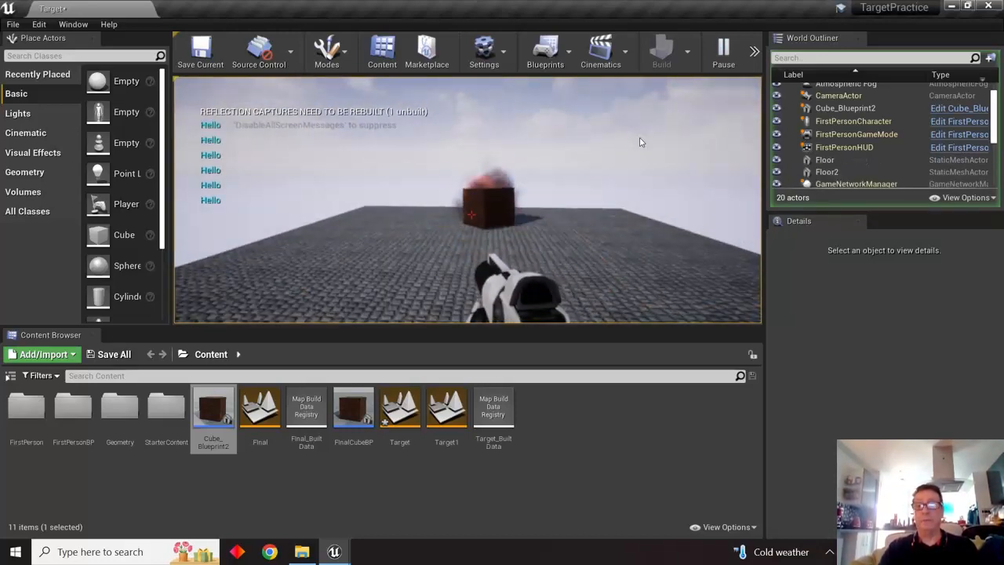
left_click(639, 142)
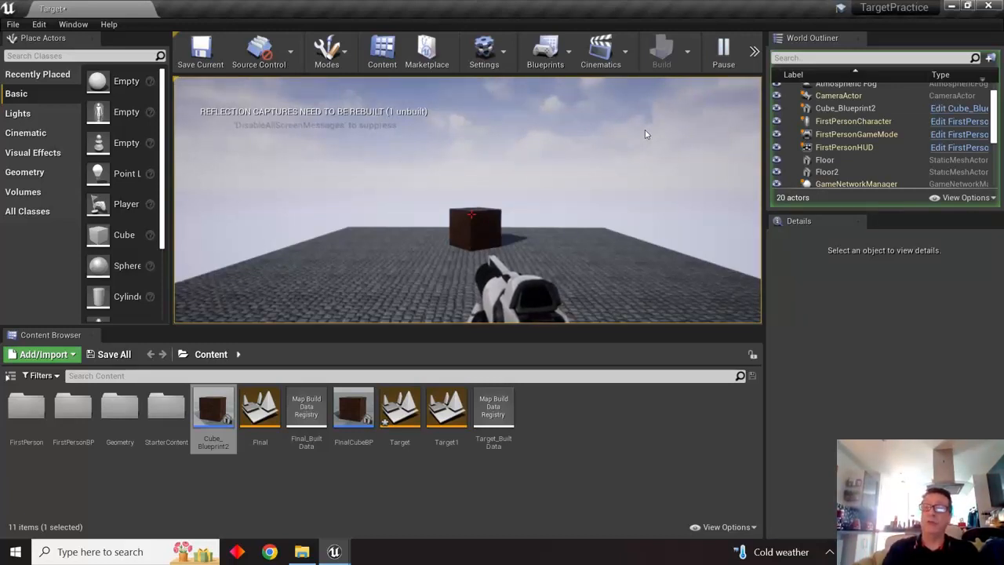
left_click(645, 132)
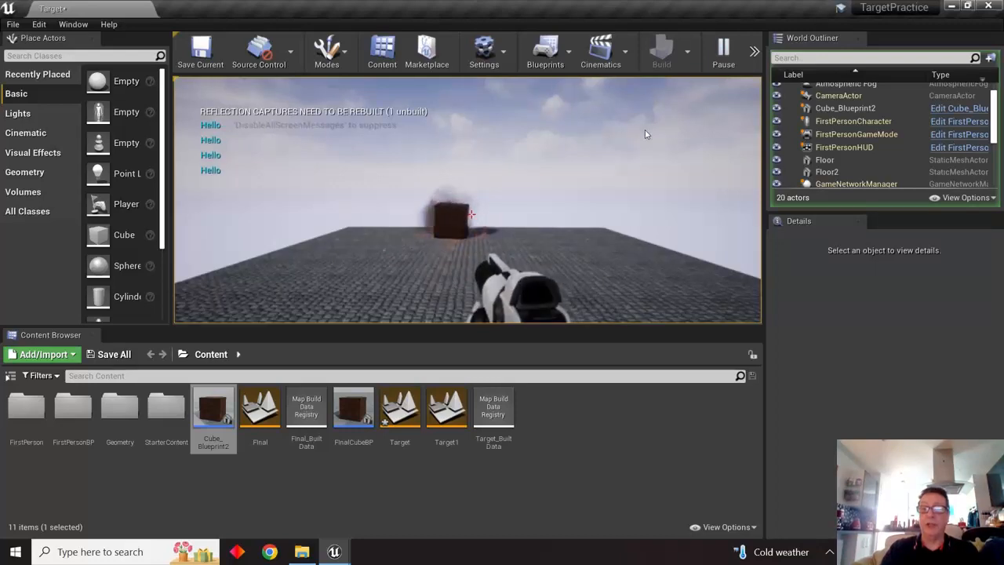
- Shoot the cube from closer range while moving back and forth, and stop the play session
key("w")
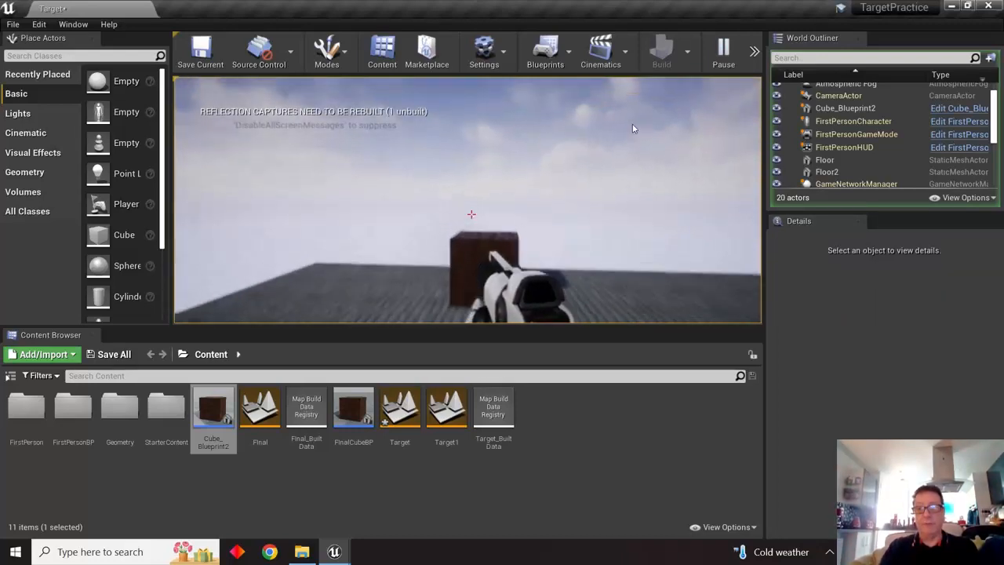
left_click(634, 128)
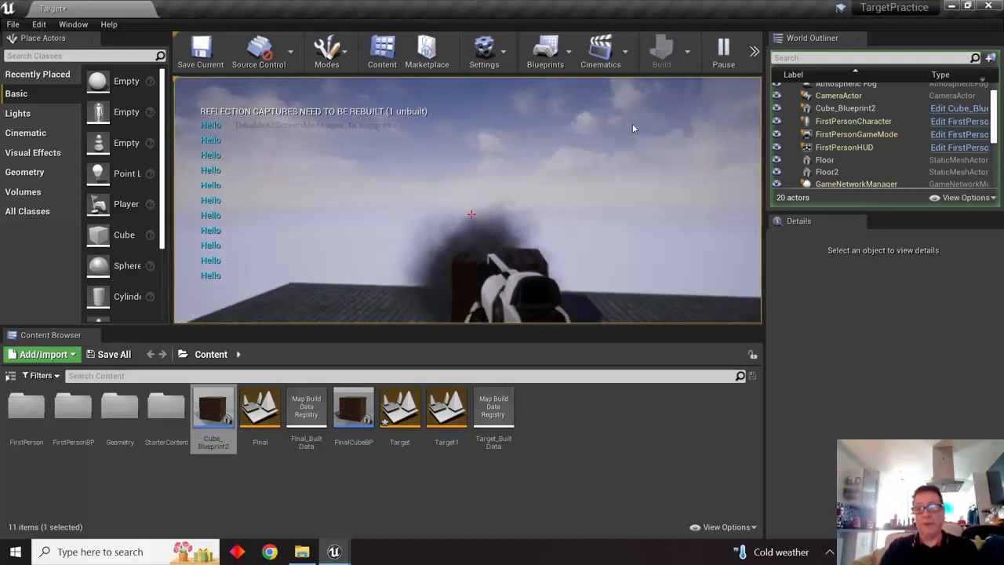
key("s")
key("w")
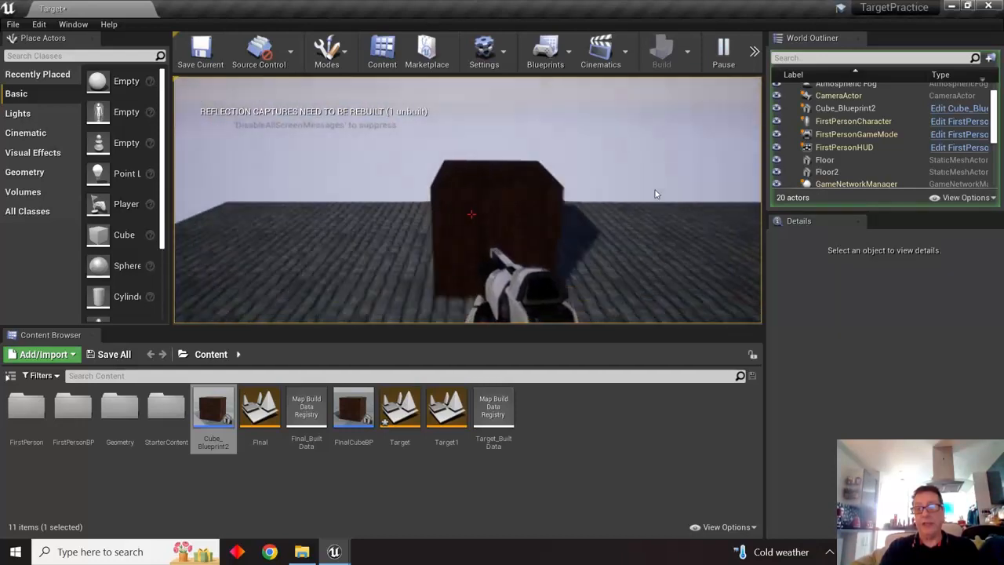
key("s")
left_click(653, 160)
key("w")
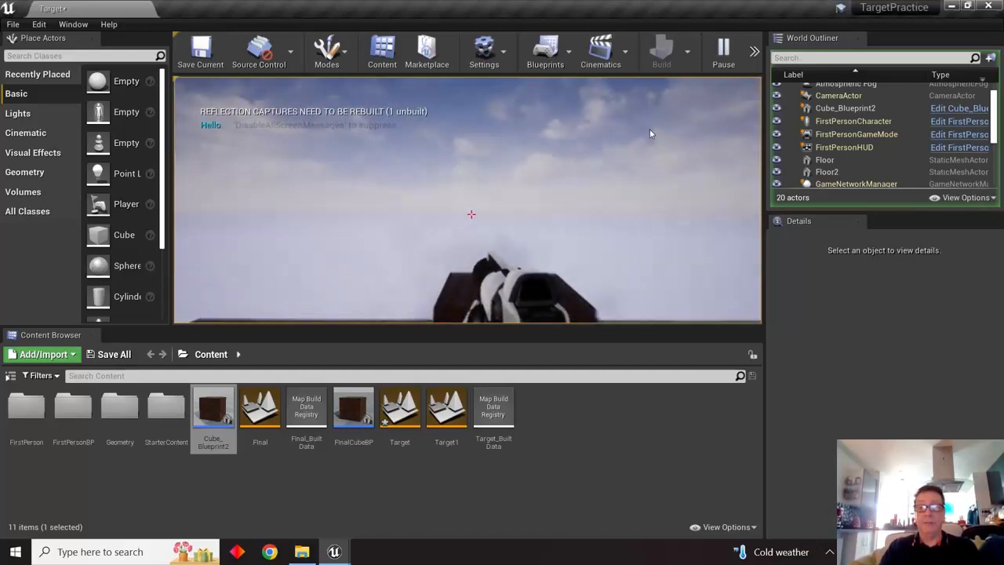
key("s")
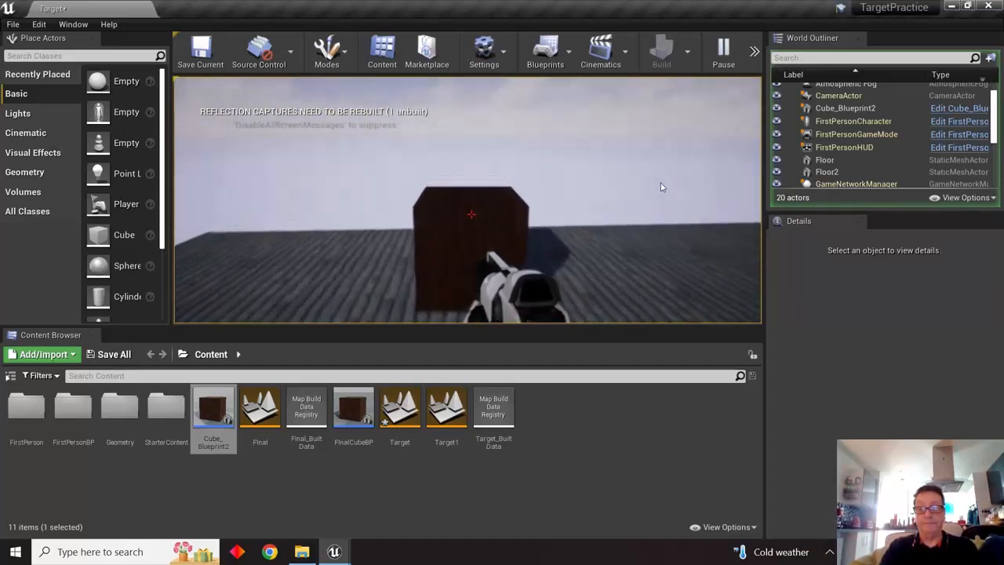
key("s")
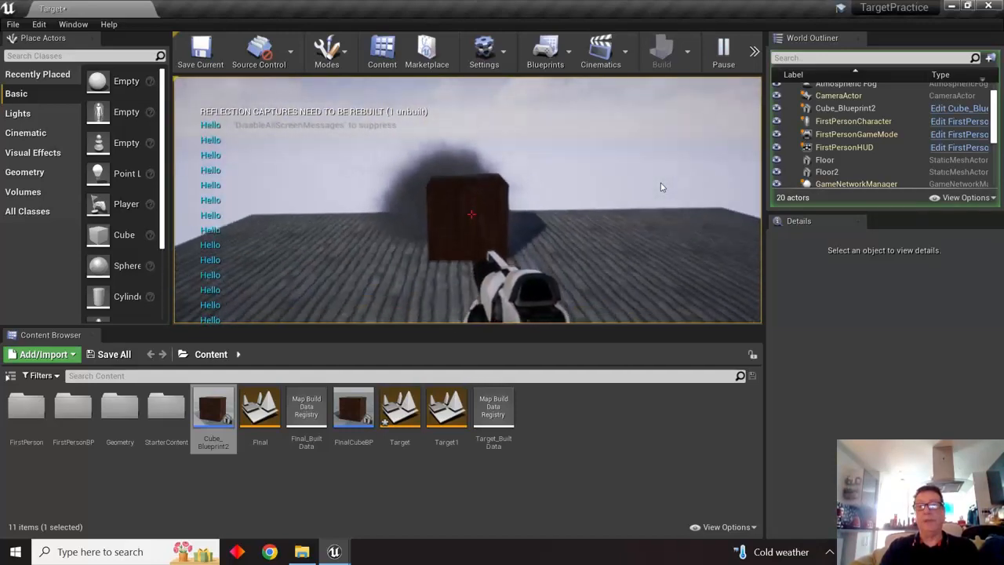
left_click(669, 156)
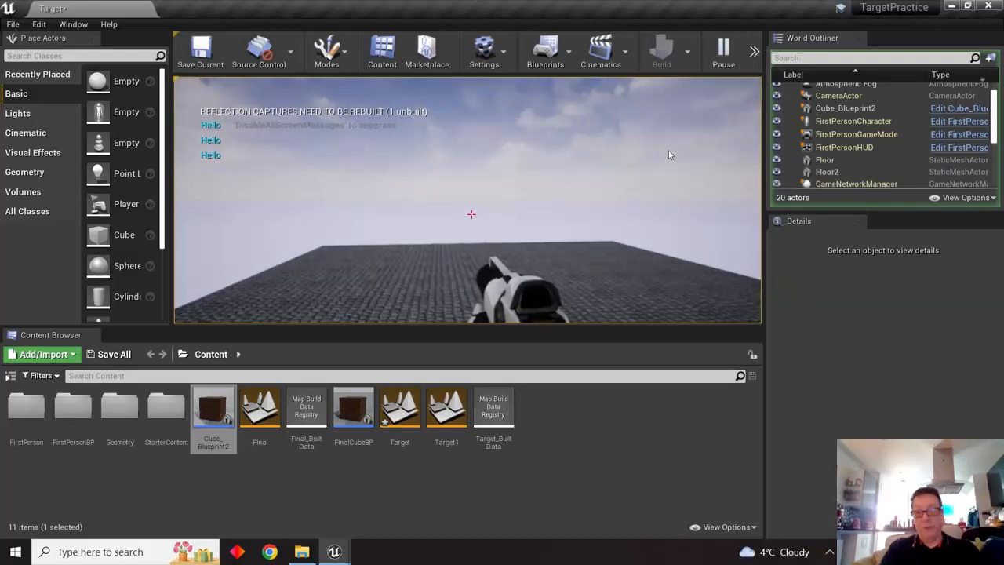
key("Escape")
- Play the level again to test shooting the cube, and return to the Cube_Blueprint2 editor
scroll(670, 152, "down", 5)
right_click_drag(643, 195, 692, 71)
left_click(722, 53)
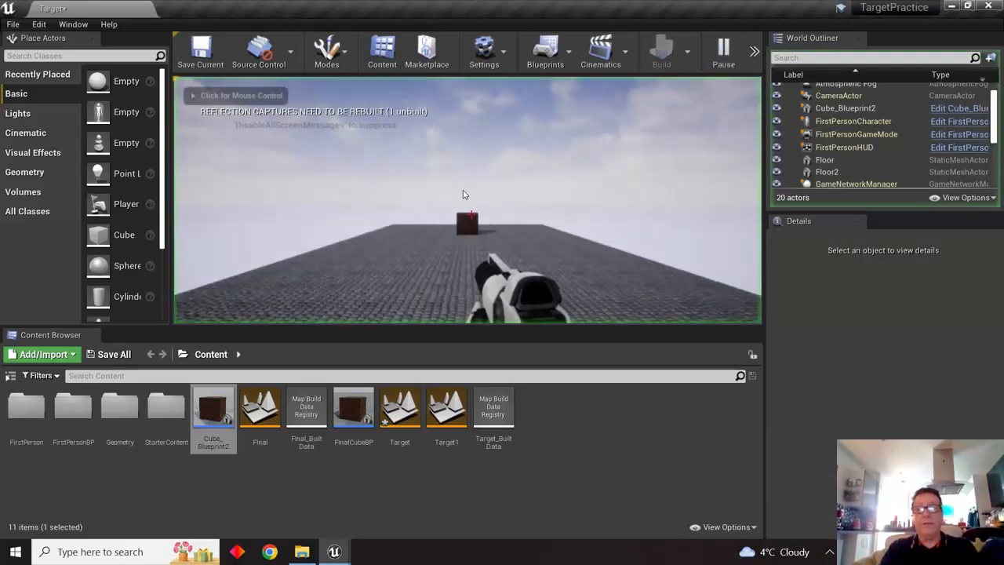
left_click(463, 194)
left_click(463, 194)
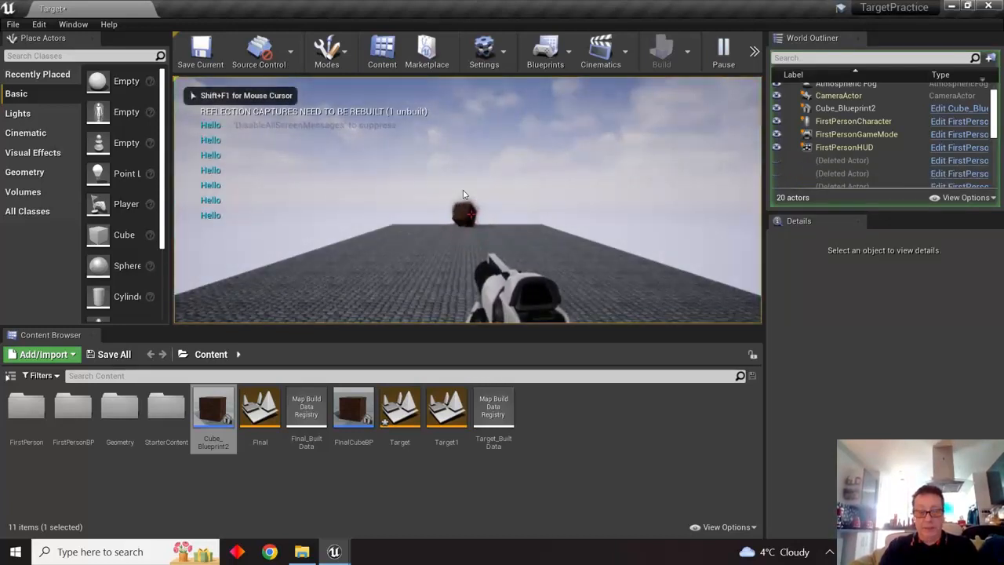
key("w")
left_click(463, 197)
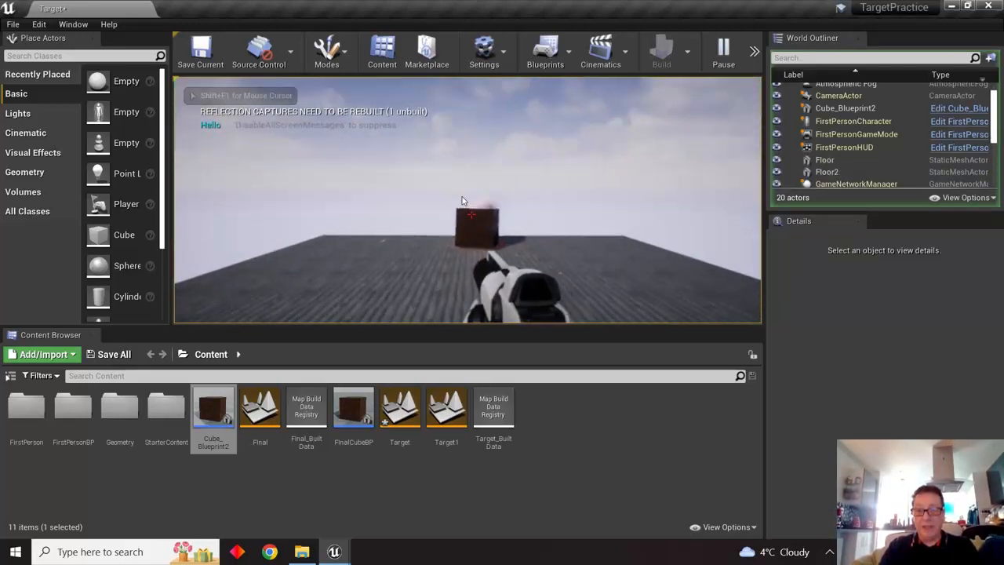
left_click(463, 197)
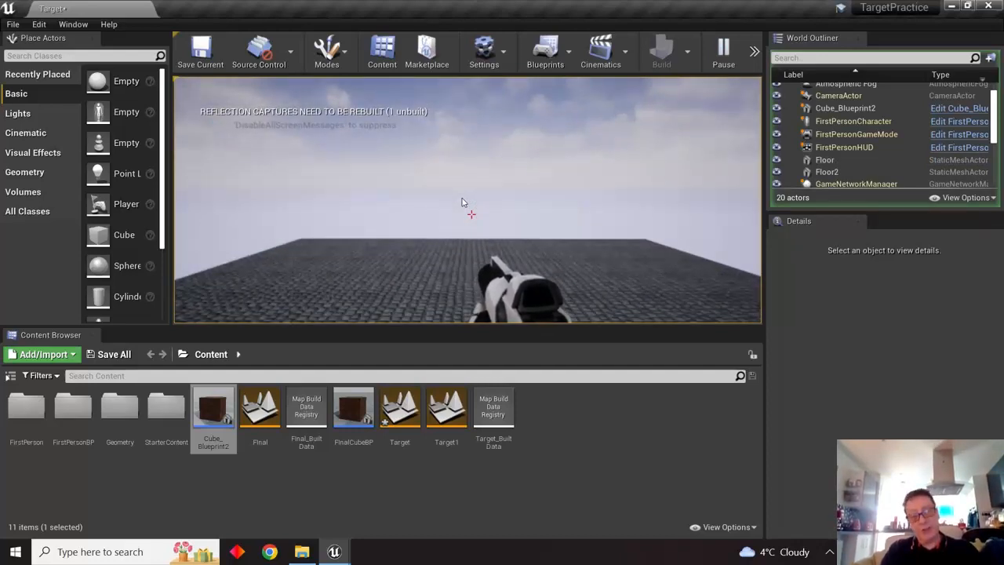
key("Escape")
key("alt+Tab")
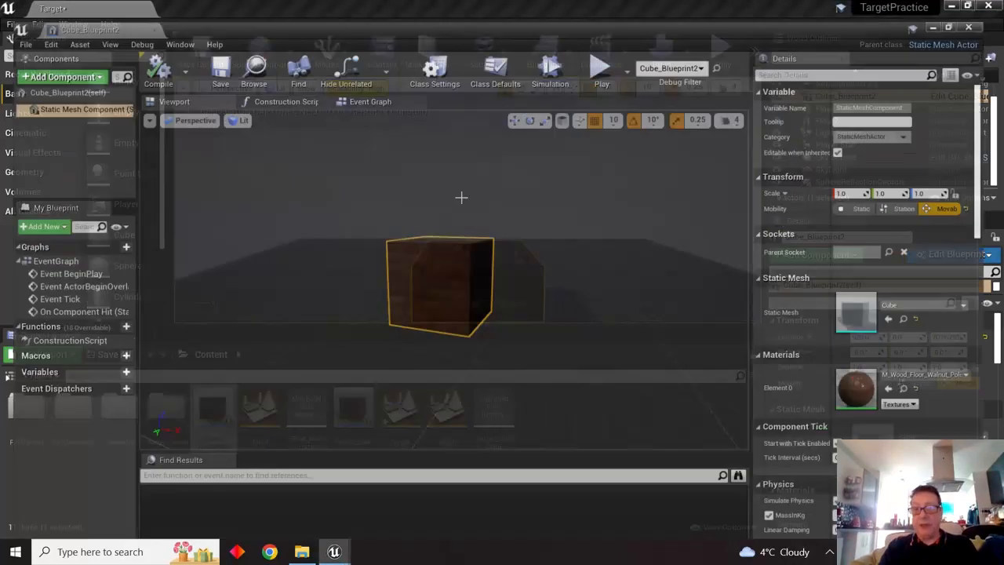
- Open the blueprint's Event Graph and move the Print String node further away from Spawn Emitter Attached to make room between them
left_click(369, 82)
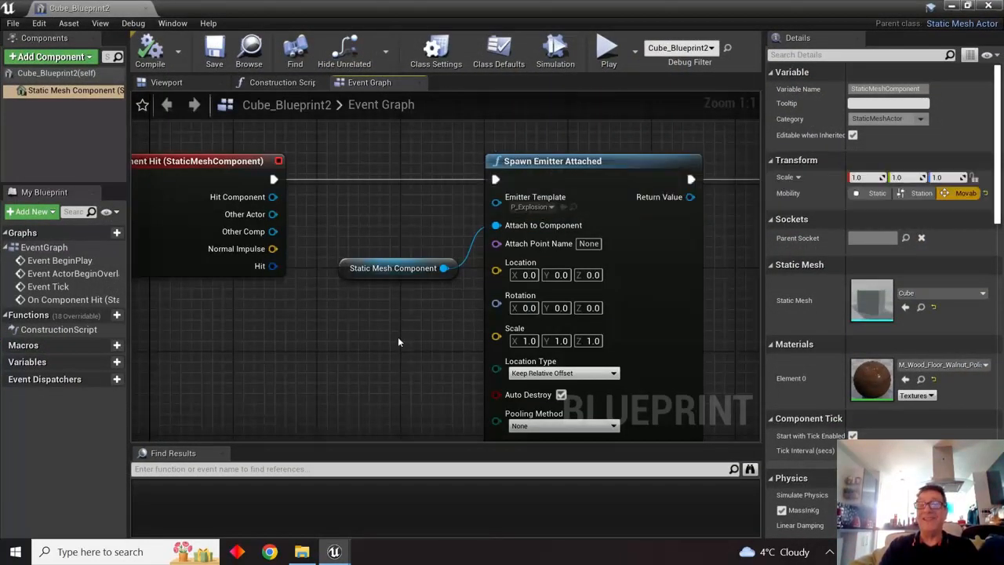
right_click_drag(397, 337, 65, 329)
scroll(590, 263, "down", 4)
right_click_drag(577, 304, 435, 328)
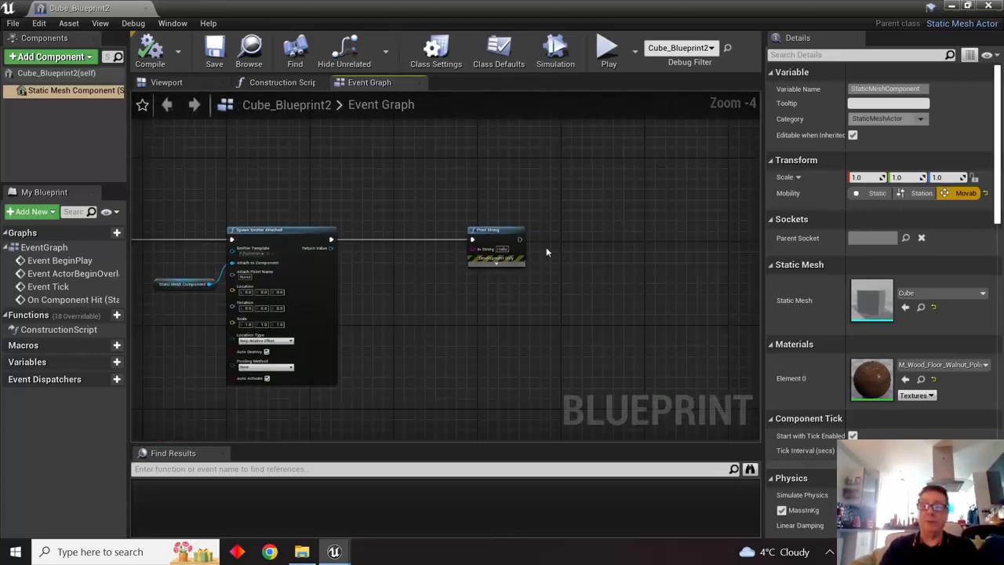
left_click_drag(510, 232, 654, 232)
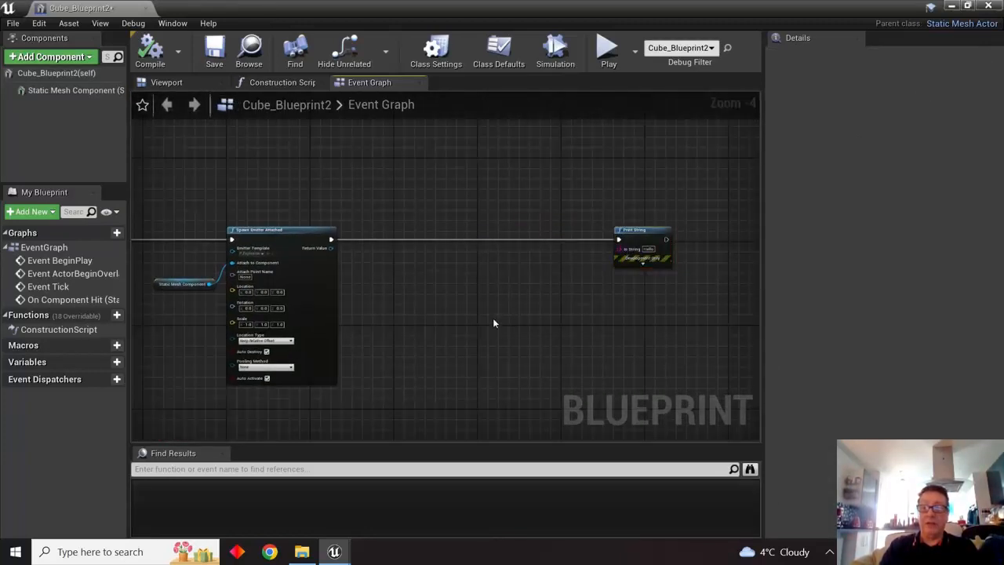
- Duplicate the Spawn Emitter Attached node together with its connected Static Mesh Component node
right_click_drag(426, 334, 564, 309)
left_click_drag(514, 175, 436, 361)
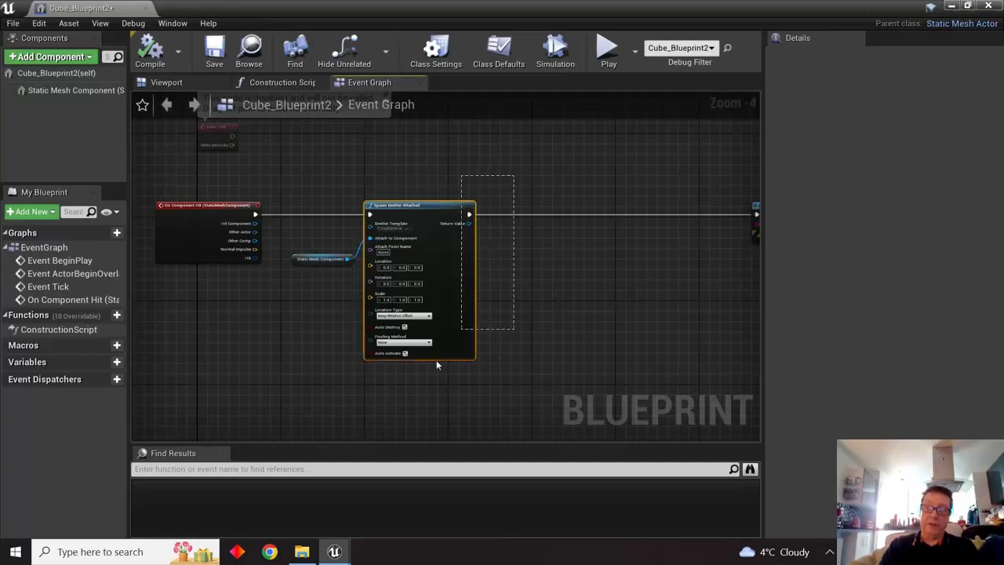
left_click_drag(321, 411, 323, 411)
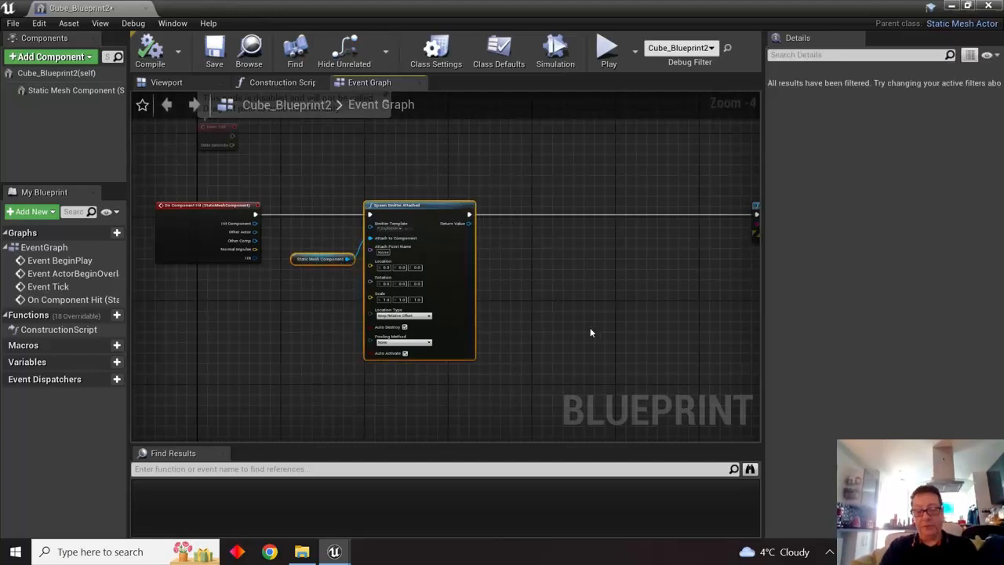
key("ctrl+c")
key("ctrl+v")
right_click_drag(576, 286, 403, 286)
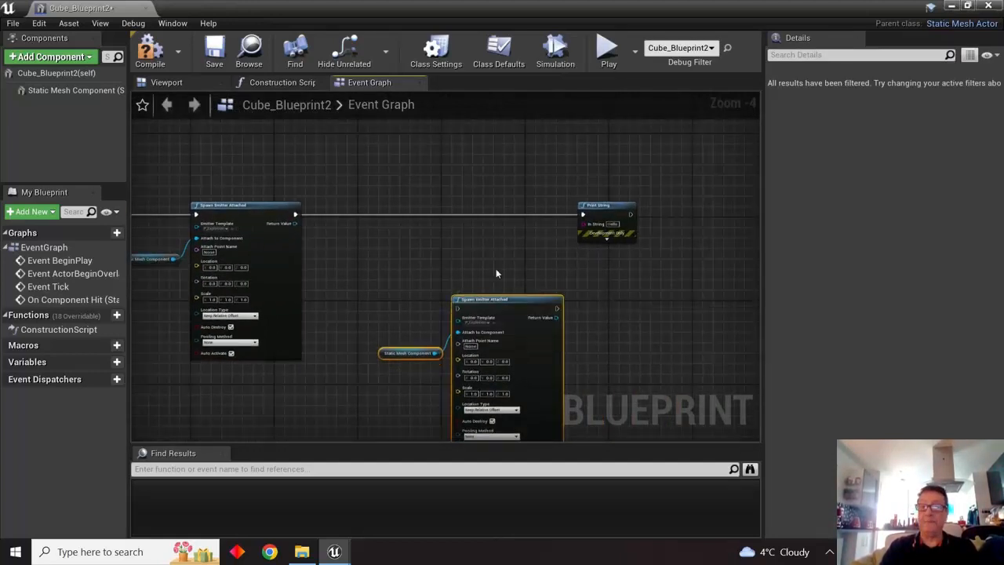
- Place the duplicated emitter nodes between the original and Print String, and connect the duplicate's execution output to Print String
left_click_drag(494, 301, 478, 201)
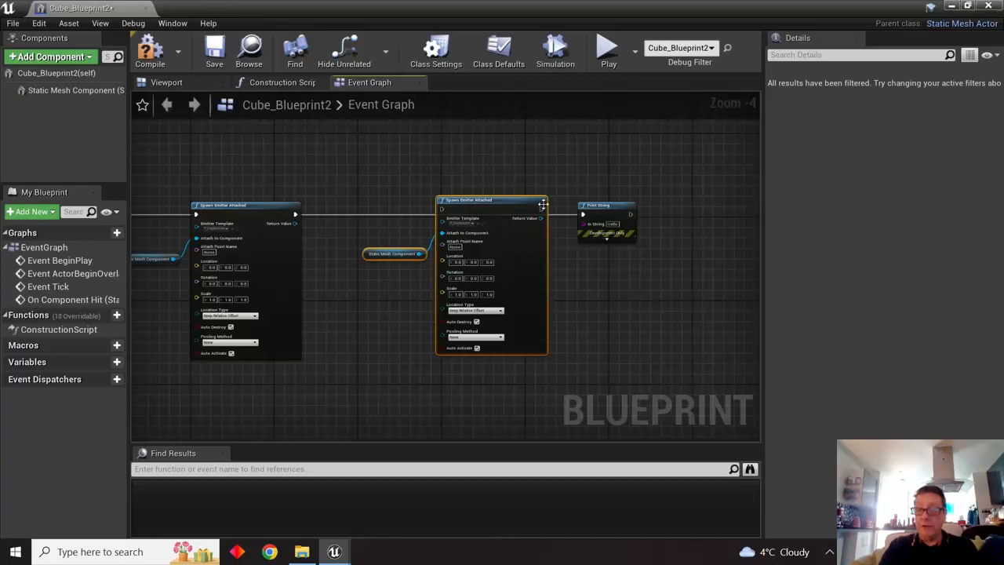
left_click_drag(541, 208, 642, 207)
right_click_drag(623, 299, 646, 343)
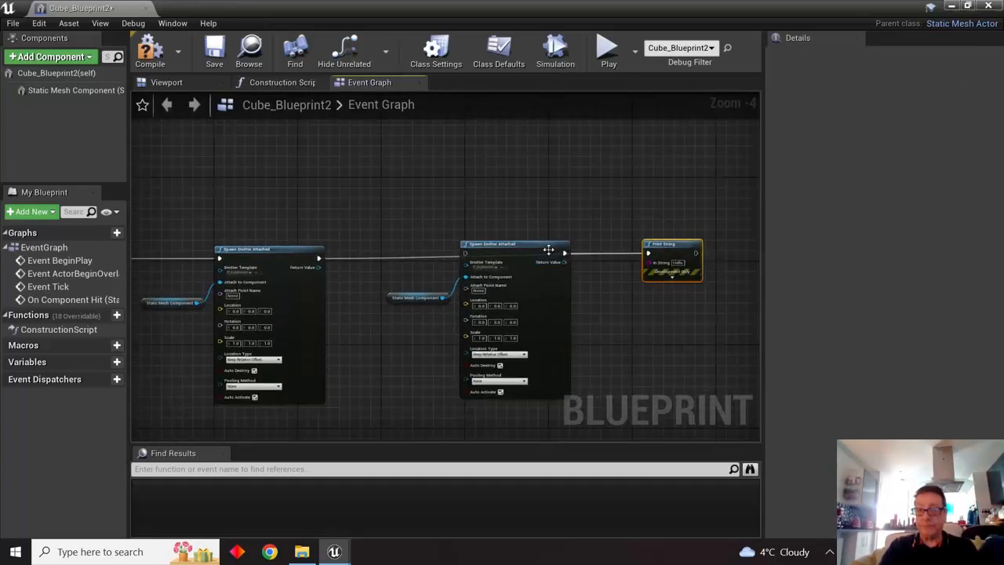
- Rearrange the duplicated nodes, setting Spawn Emitter Attached below the execution wire and its Static Mesh Component lower and further from it
left_click_drag(549, 250, 549, 294)
right_click_drag(526, 319, 563, 251)
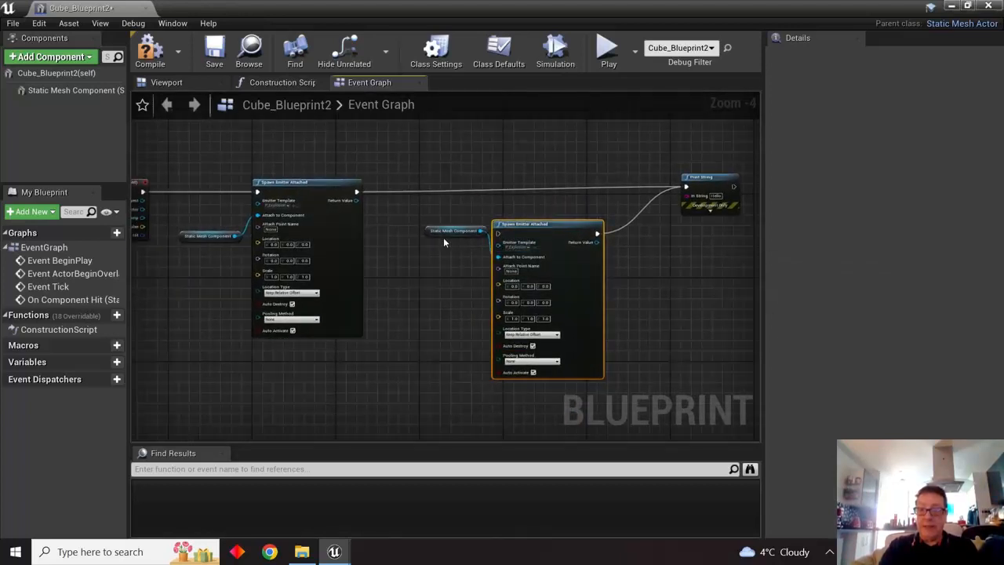
left_click_drag(437, 235, 406, 344)
left_click_drag(541, 230, 571, 183)
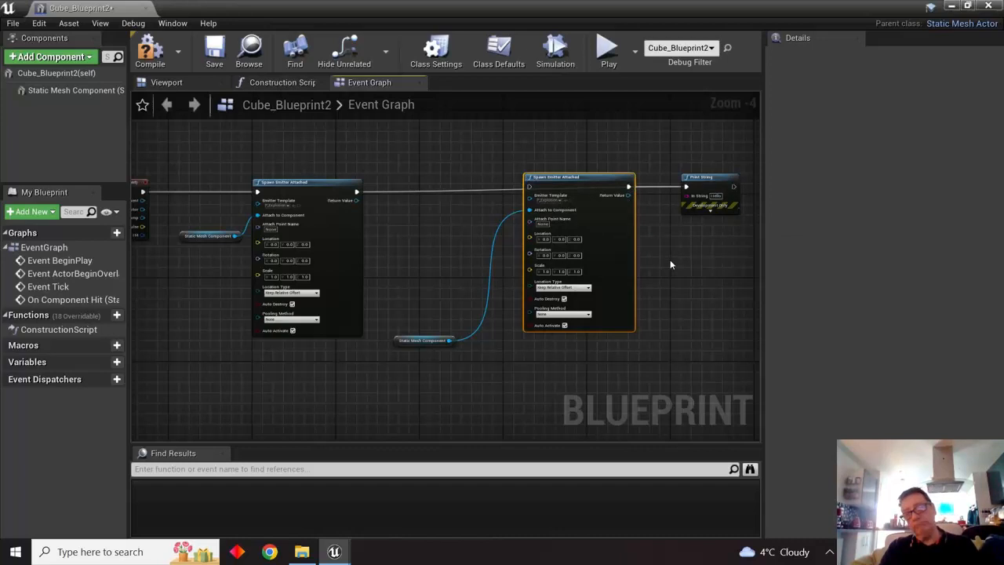
left_click_drag(590, 182, 590, 214)
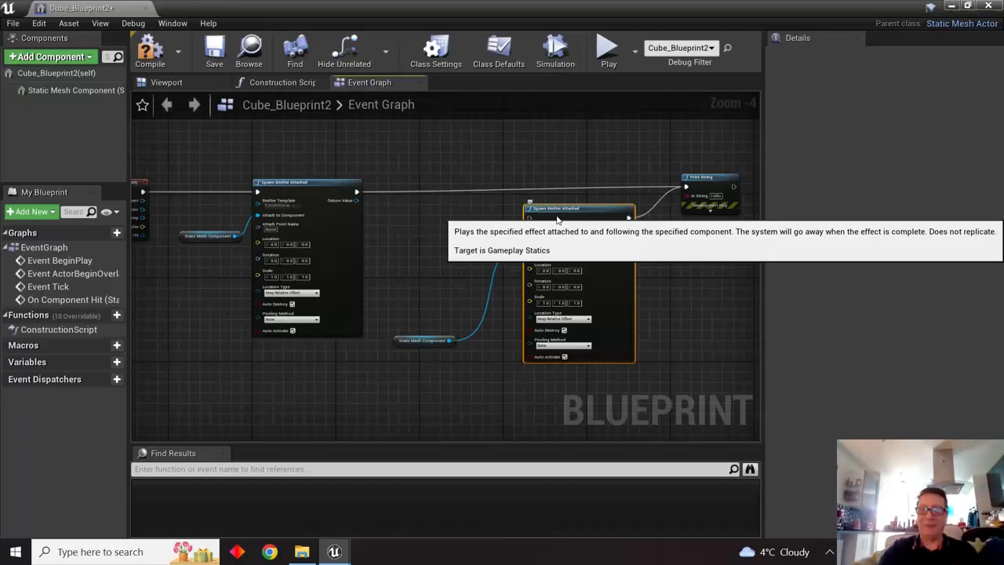
- Examine the gap between the original and duplicated Spawn Emitter Attached nodes, selecting each one in turn
scroll(412, 212, "up", 4)
right_click_drag(412, 212, 433, 228)
left_click(258, 182)
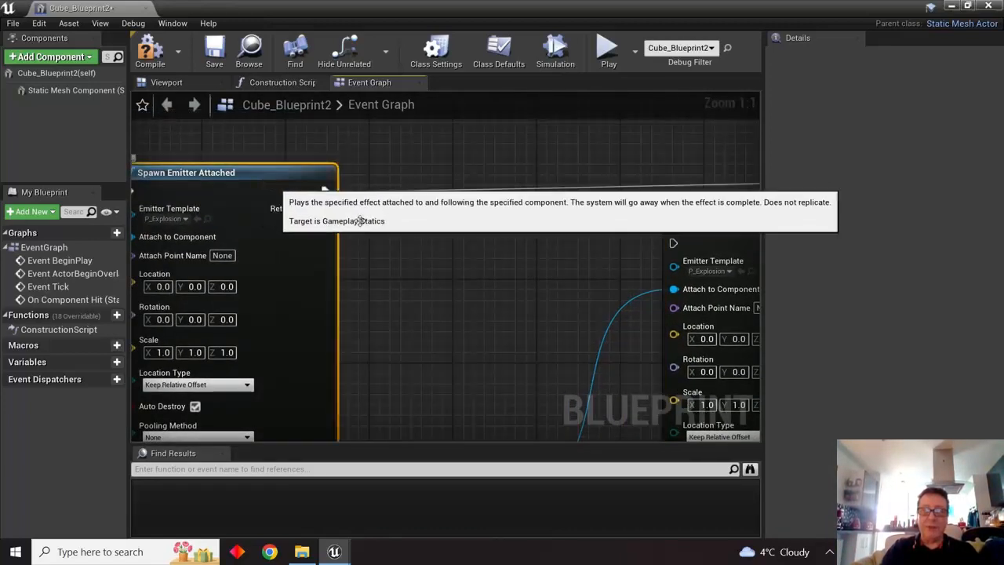
right_click_drag(445, 288, 423, 242)
scroll(491, 226, "down", 1)
left_click(645, 206)
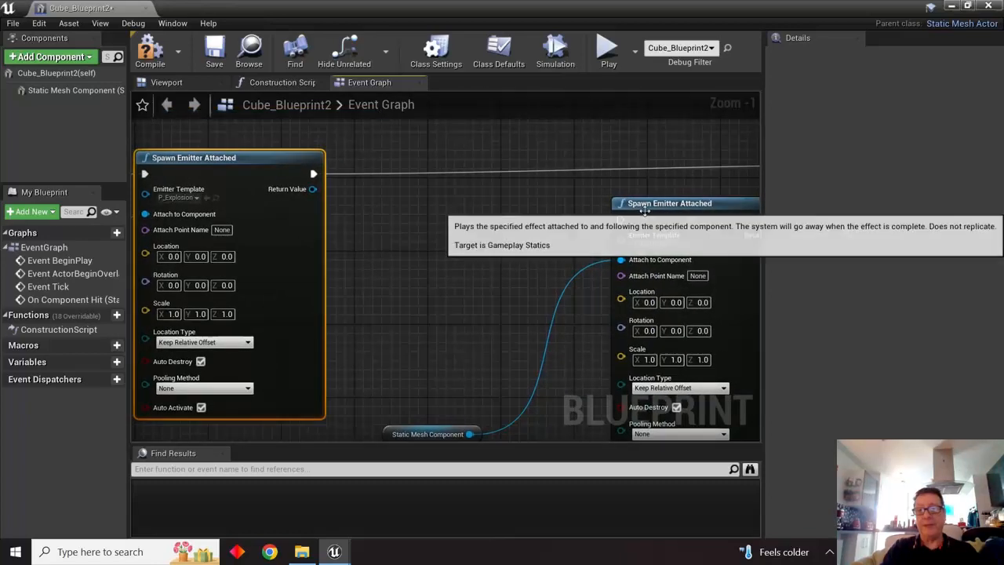
scroll(521, 231, "up", 1)
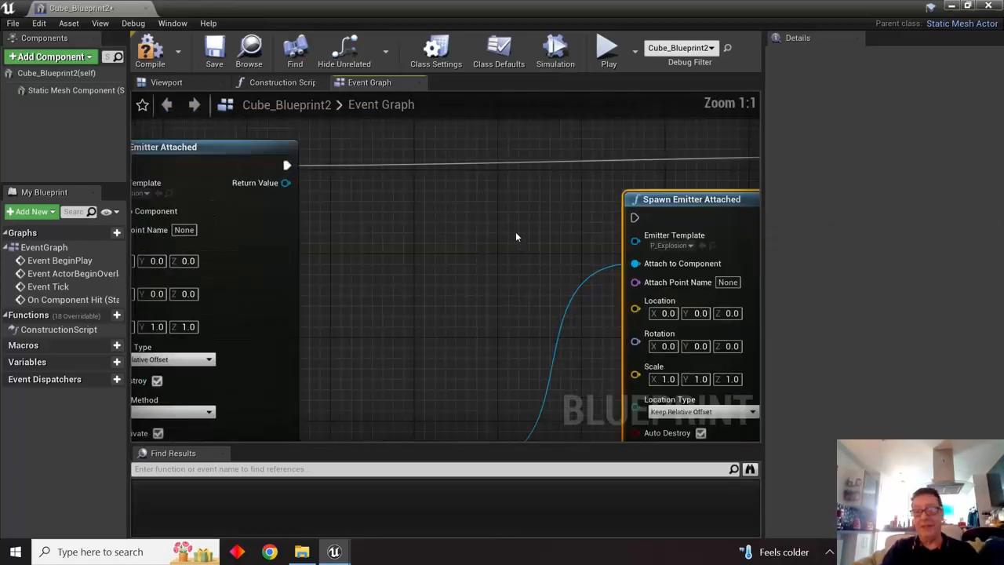
- Add a Delay node to the first Spawn Emitter Attached's execution output, and connect its Completed output to the duplicated Spawn Emitter Attached
right_click_drag(404, 210, 422, 224)
left_click_drag(305, 180, 443, 248)
type("dea")
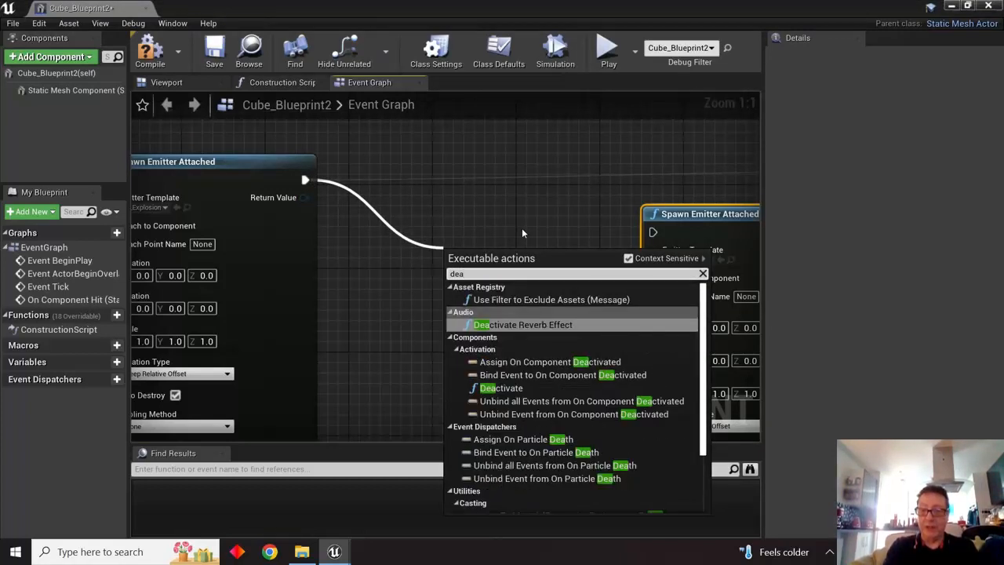
key("BackSpace")
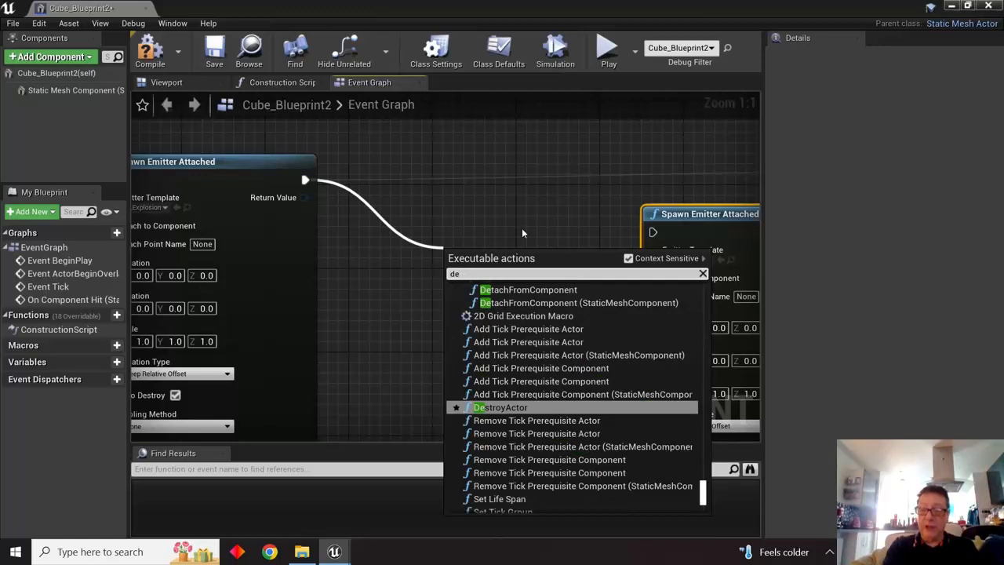
type("l")
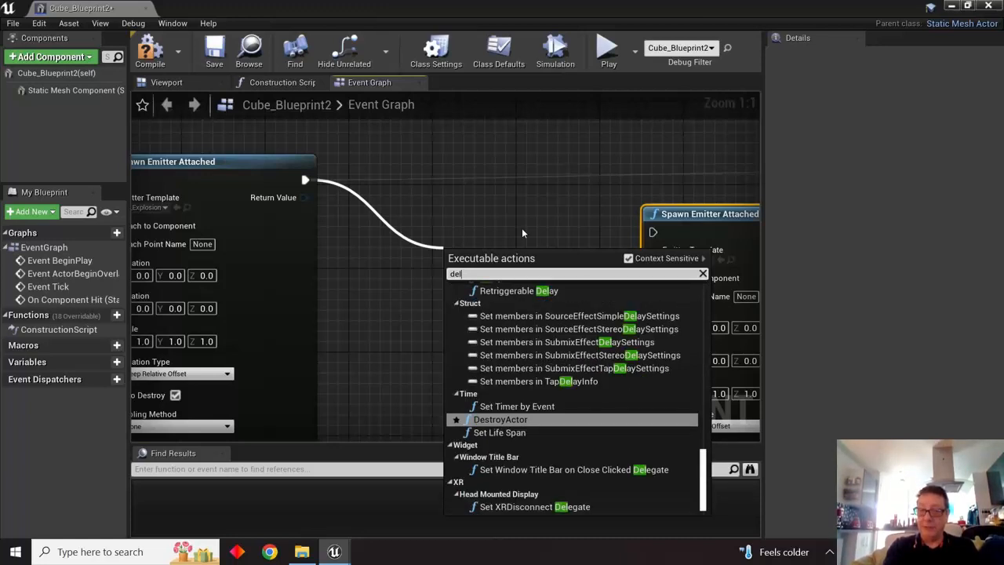
type("a")
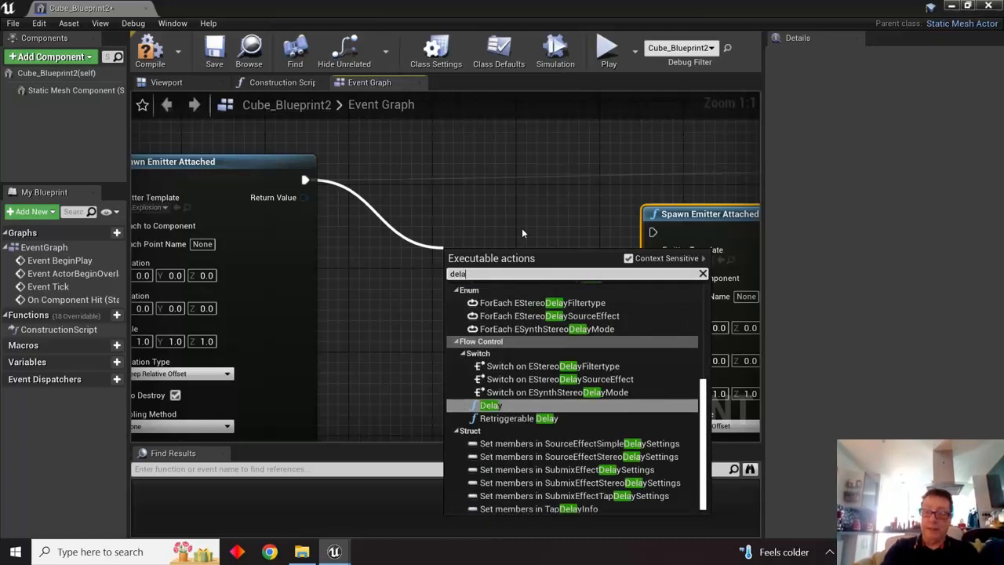
left_click(491, 405)
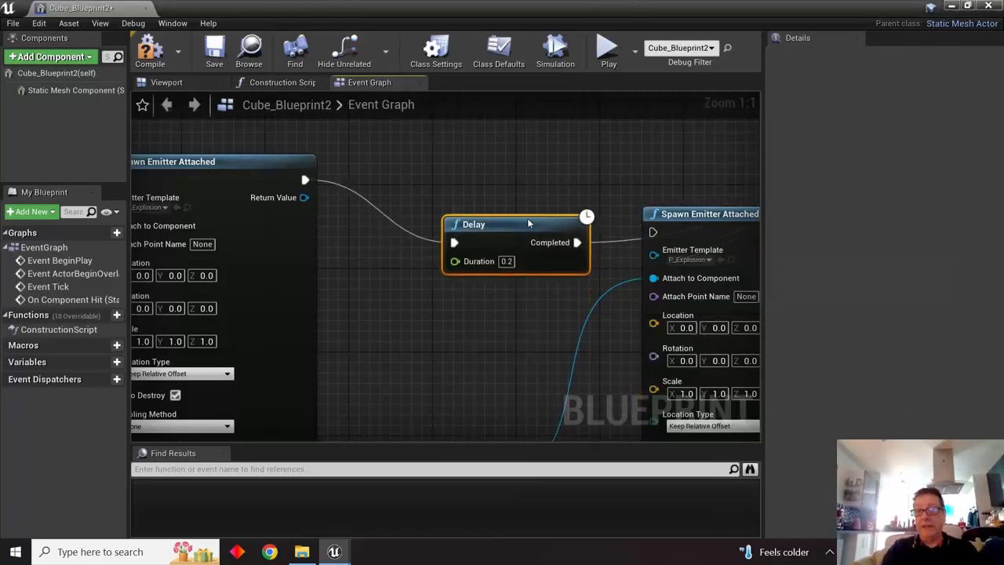
right_click_drag(524, 222, 295, 142)
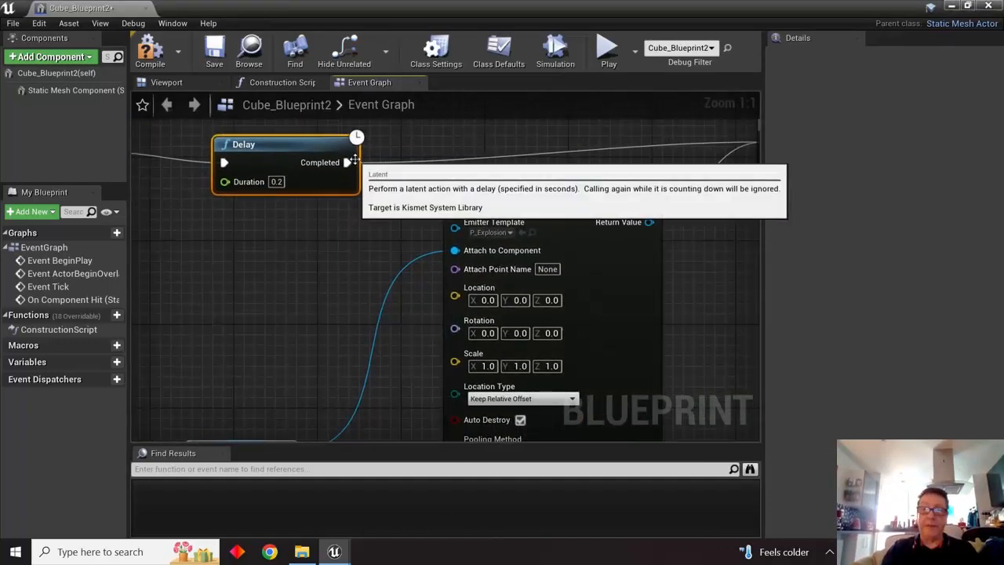
left_click_drag(349, 162, 456, 205)
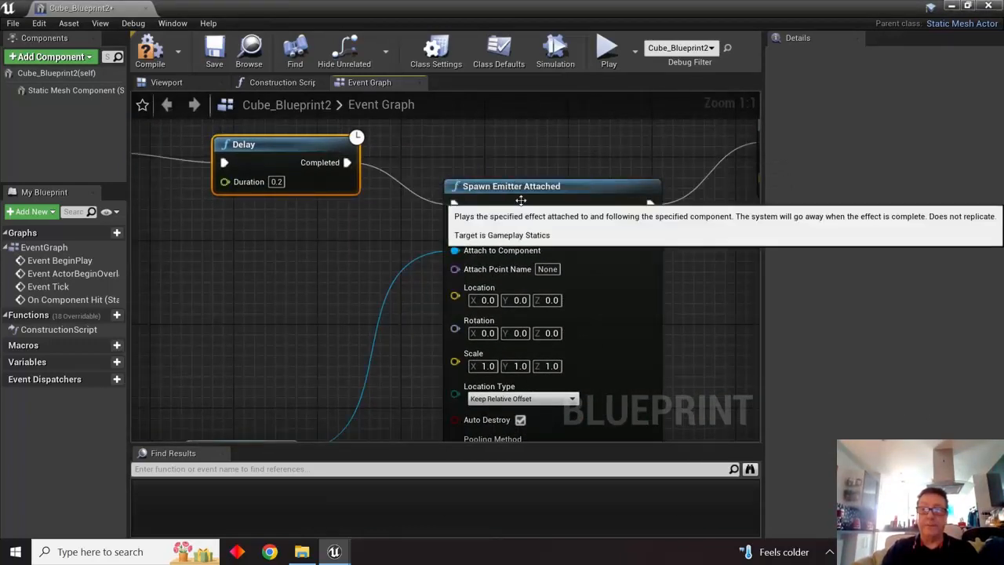
- Align the Delay, second Spawn Emitter Attached and Print String nodes in a straight row, and move the second Static Mesh Component closer to its emitter
left_click_drag(521, 200, 510, 161)
scroll(420, 324, "down", 3)
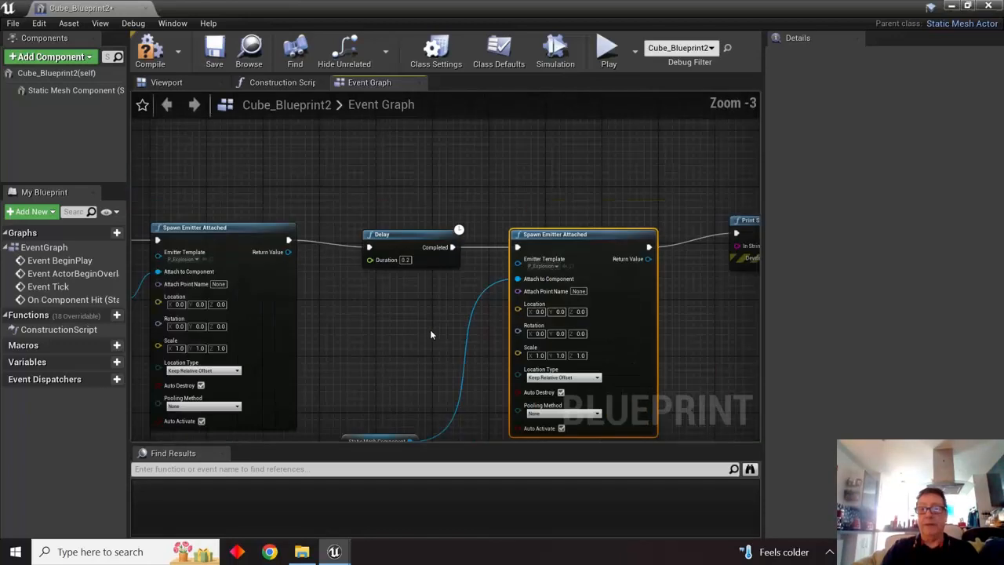
left_click_drag(422, 255, 405, 249)
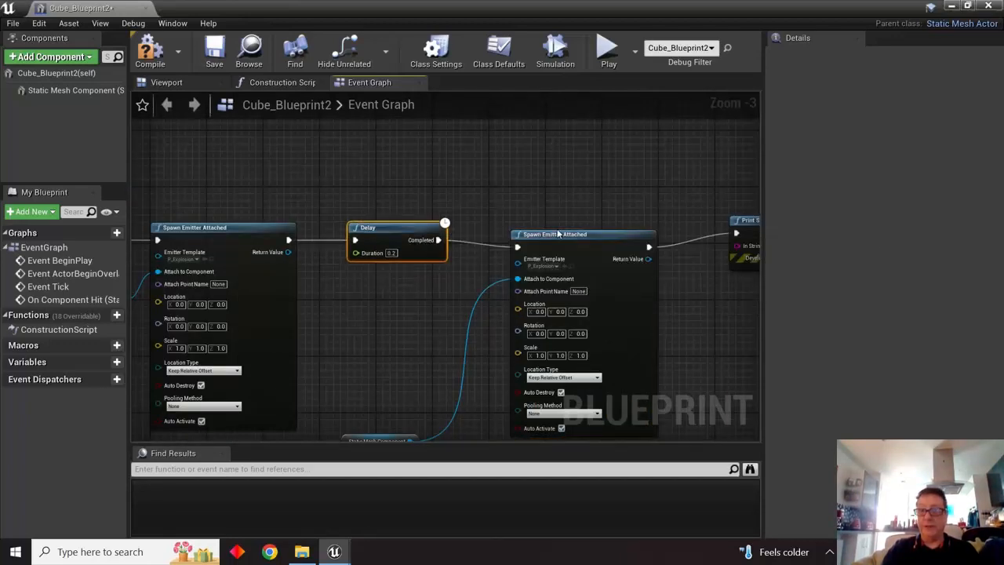
left_click_drag(553, 236, 546, 229)
right_click_drag(691, 304, 604, 293)
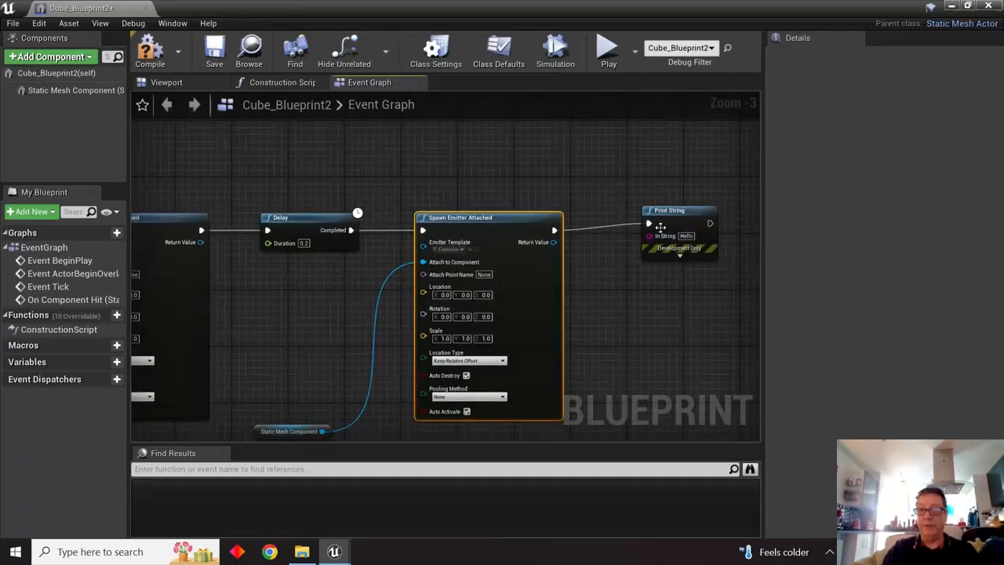
left_click_drag(666, 212, 666, 219)
right_click_drag(641, 340, 705, 270)
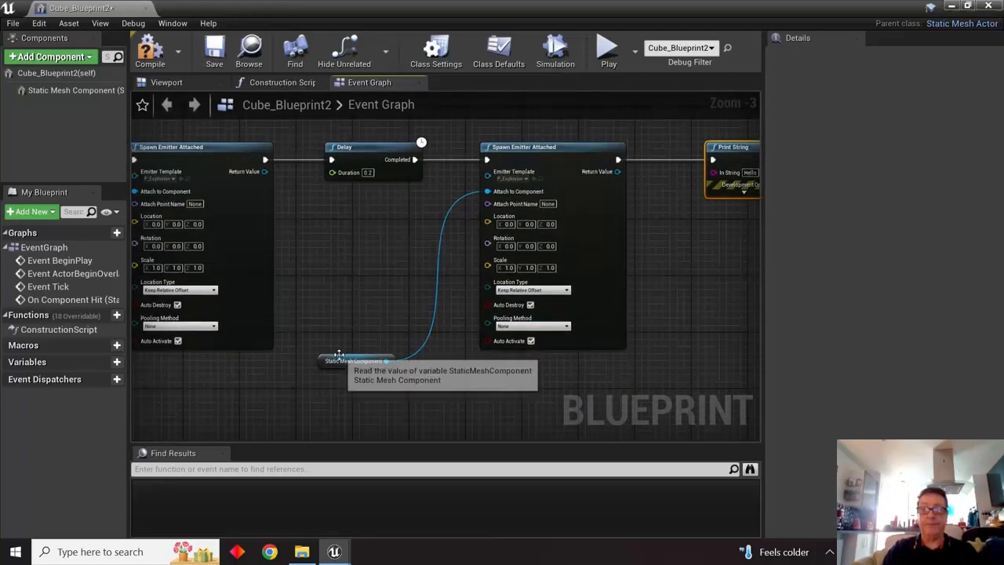
left_click_drag(338, 355, 405, 292)
- Compile and save the cube blueprint
scroll(390, 332, "up", 3)
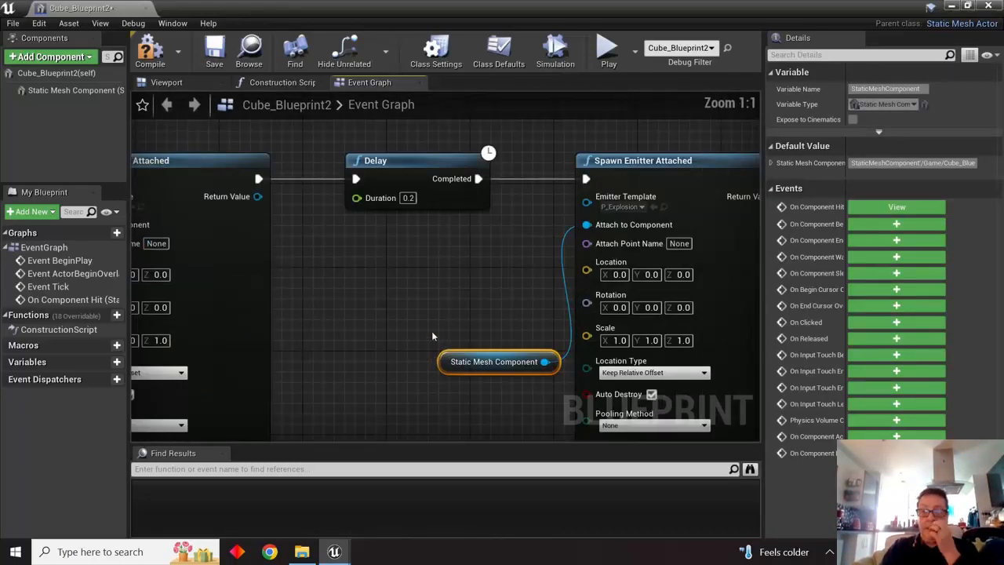
right_click_drag(432, 336, 460, 414)
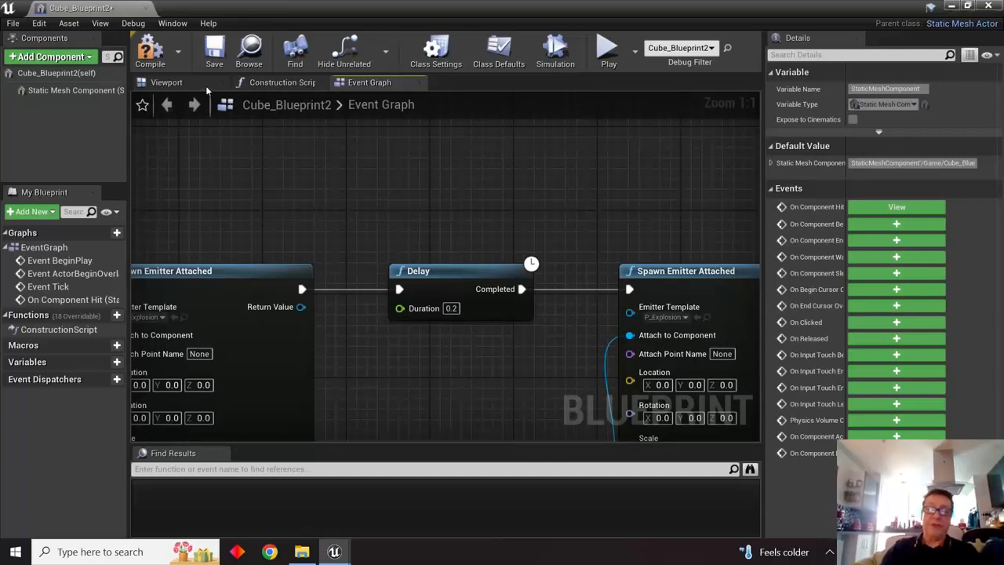
left_click(149, 48)
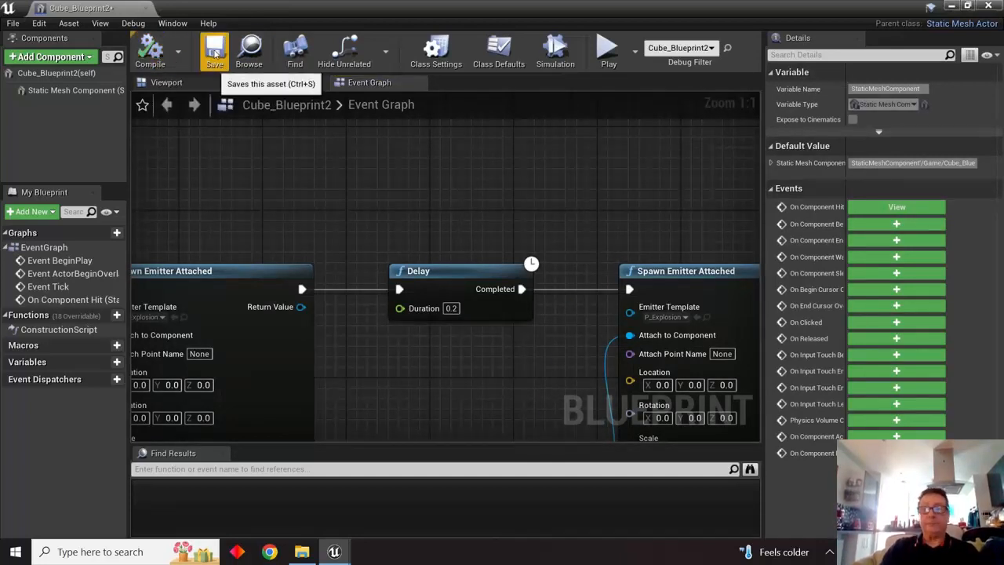
left_click(216, 53)
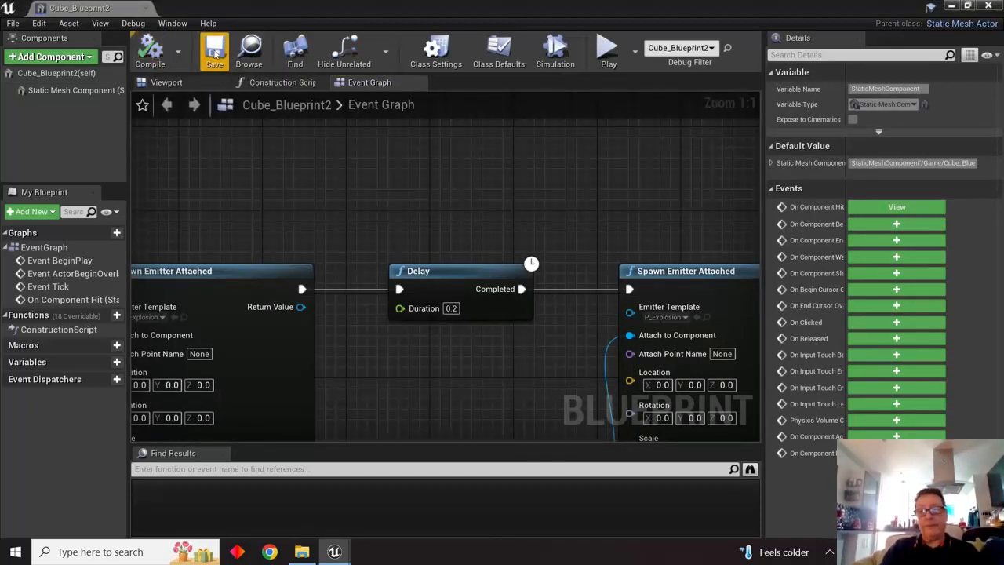
- Return to the level editor and play the level, shooting the cube from a distance and again repeatedly from closer range
left_click(949, 6)
left_click(718, 51)
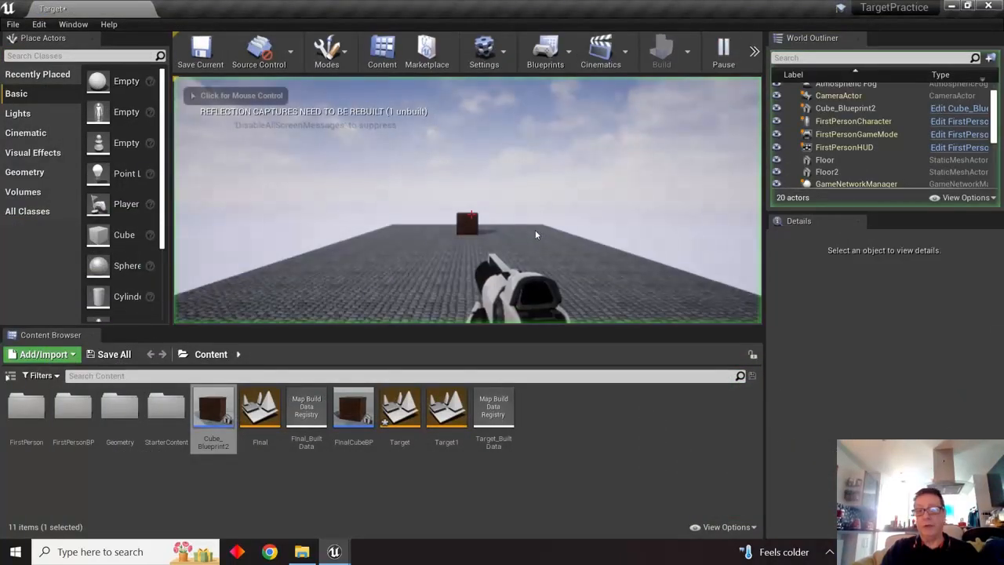
left_click(521, 226)
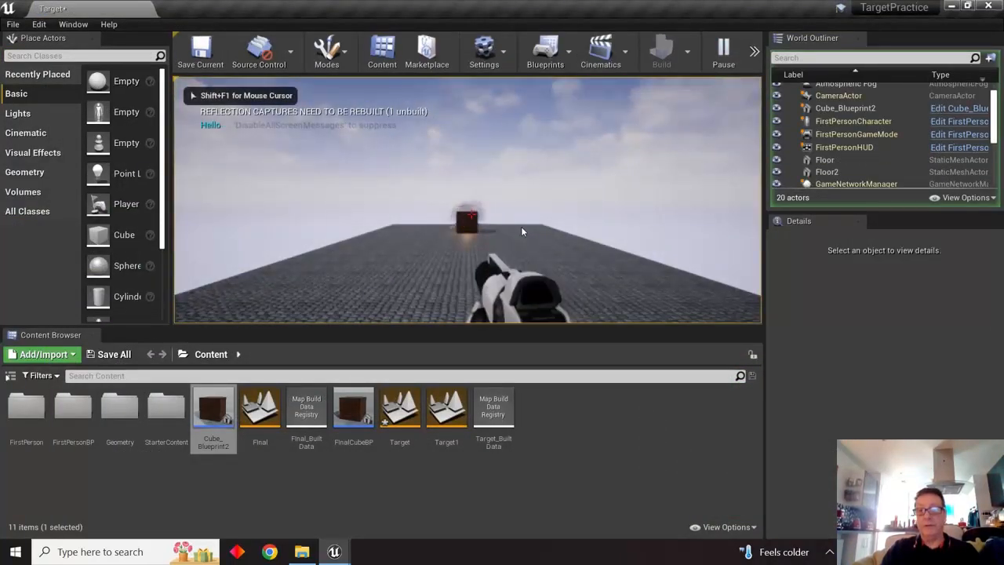
key("w")
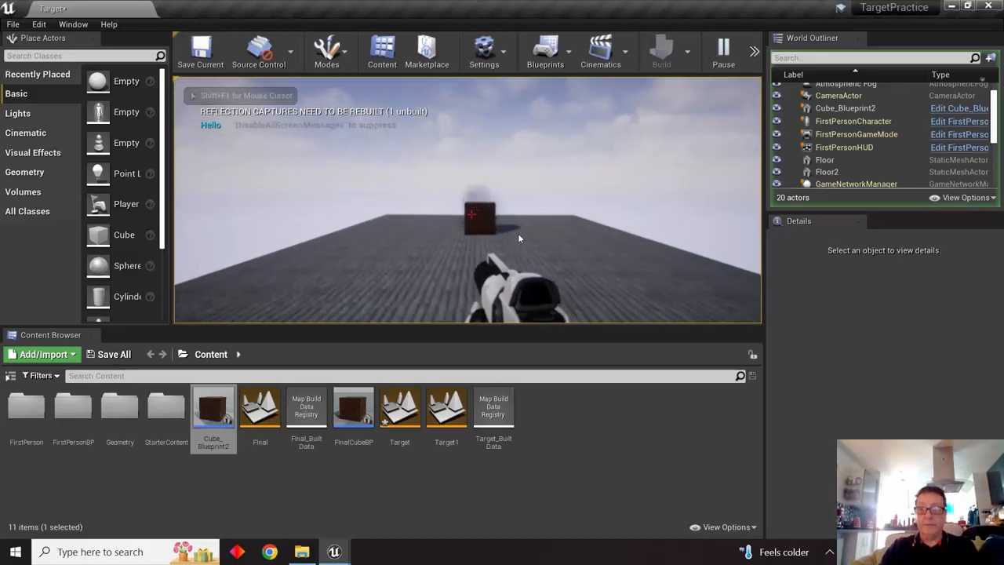
key("w")
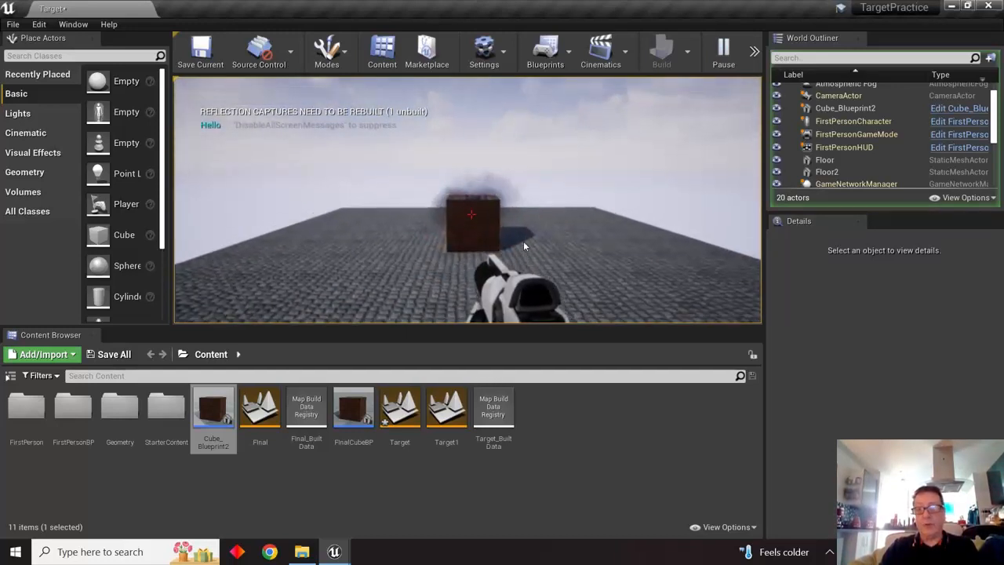
left_click(525, 247)
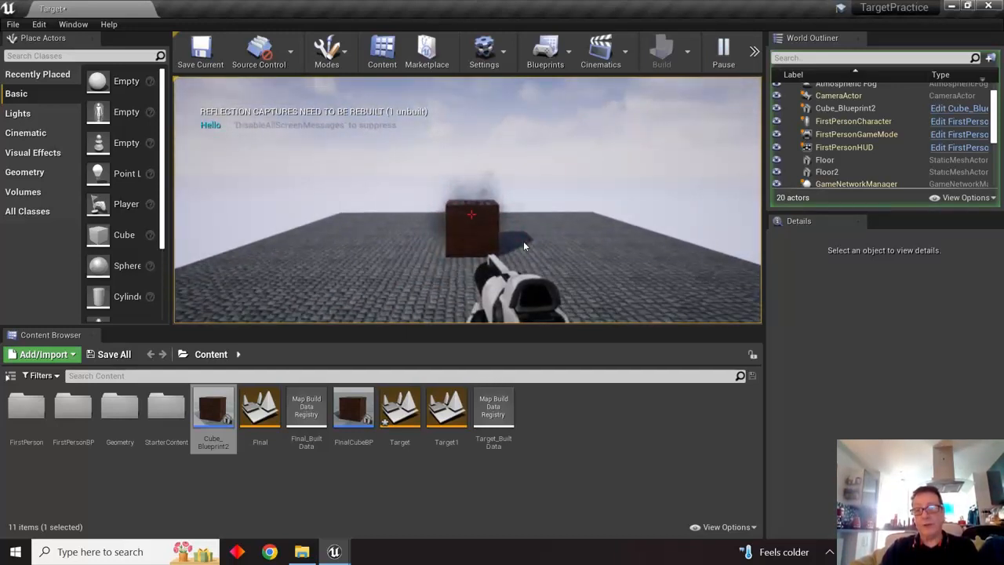
left_click(524, 246)
left_click(524, 246)
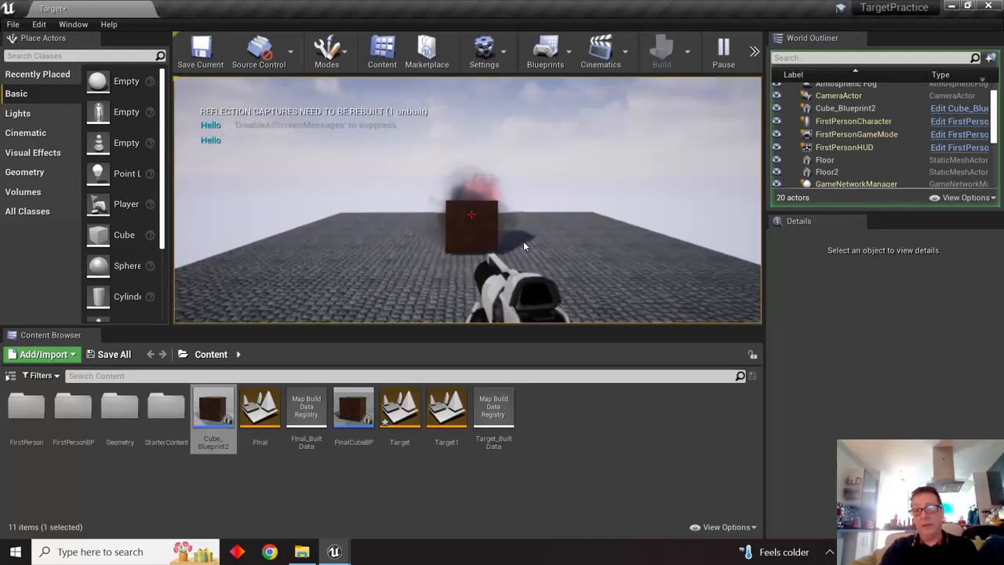
- Stop the play session, return to the cube blueprint, and set the Delay node's duration to 0.1
key("Escape")
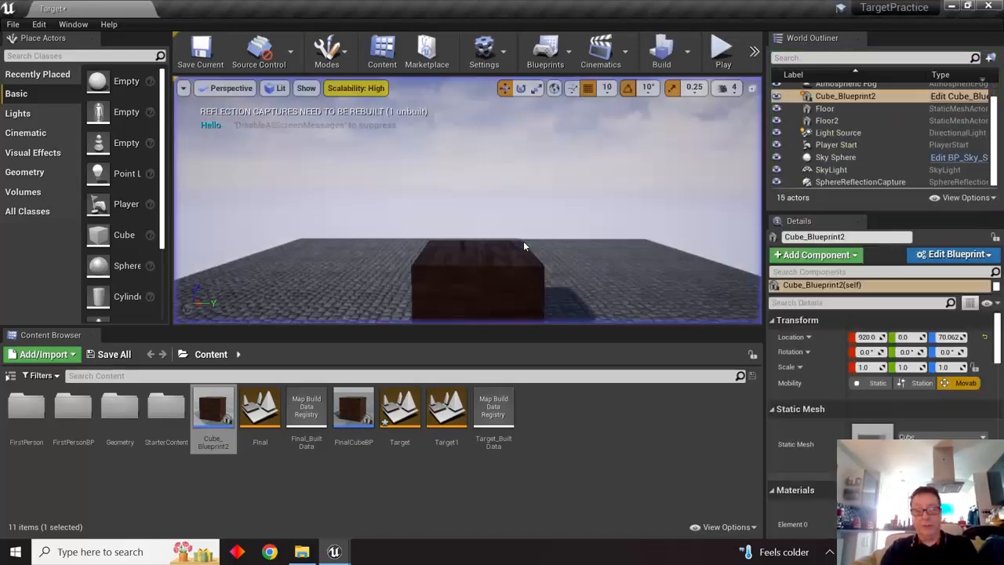
key("ctrl+e")
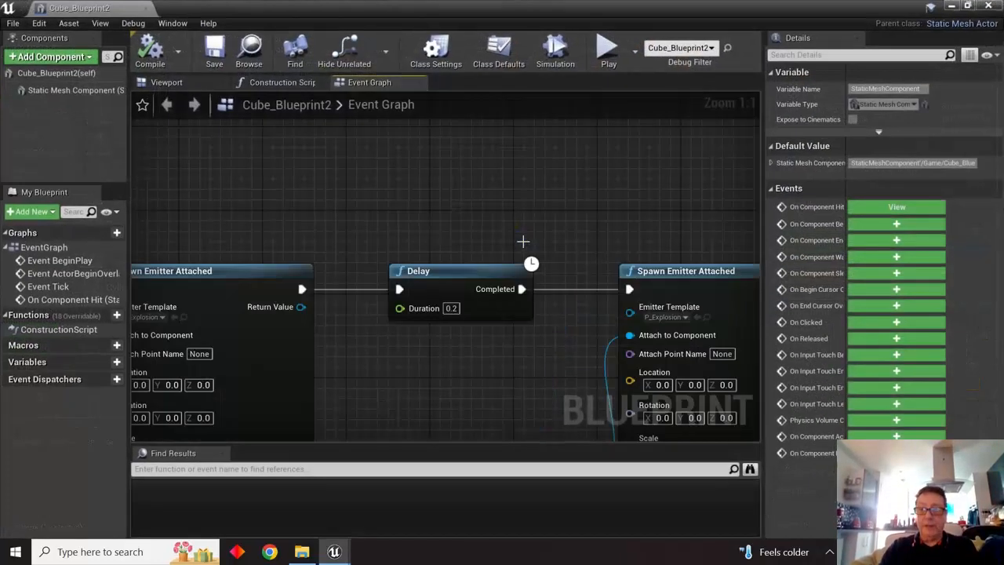
left_click(455, 310)
key("BackSpace")
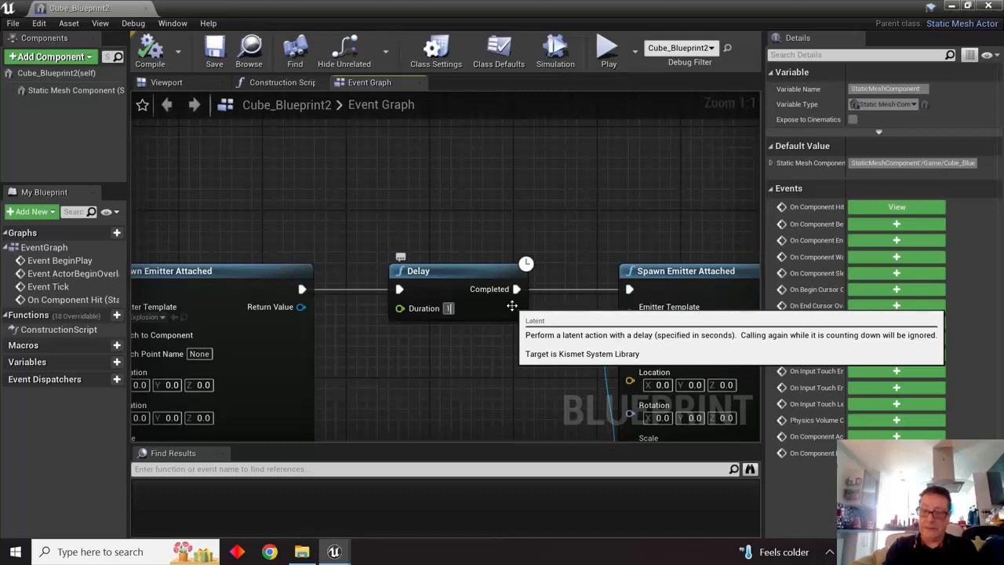
type("0.1")
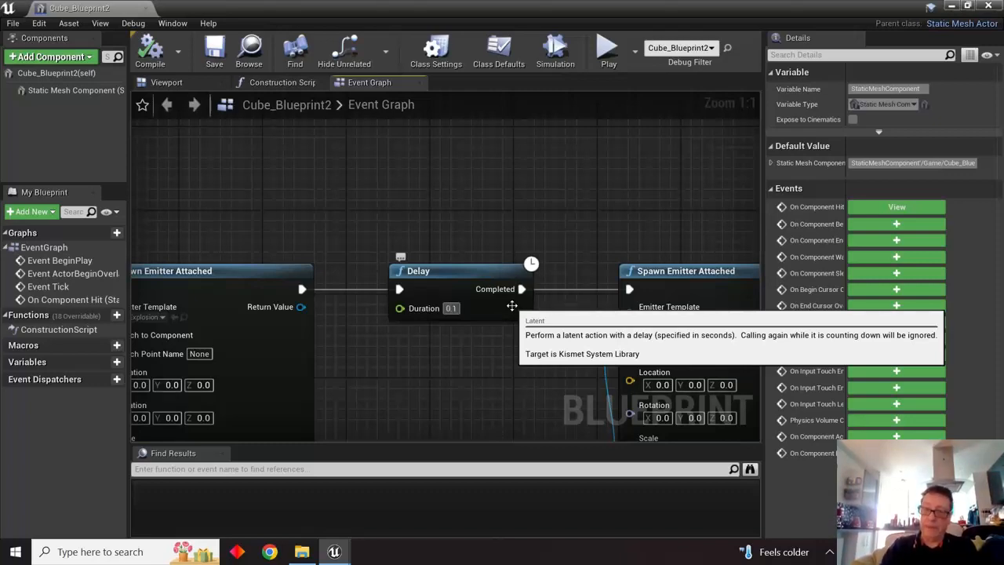
left_click(506, 357)
scroll(505, 355, "down", 4)
right_click_drag(506, 354, 416, 231)
scroll(416, 233, "up", 4)
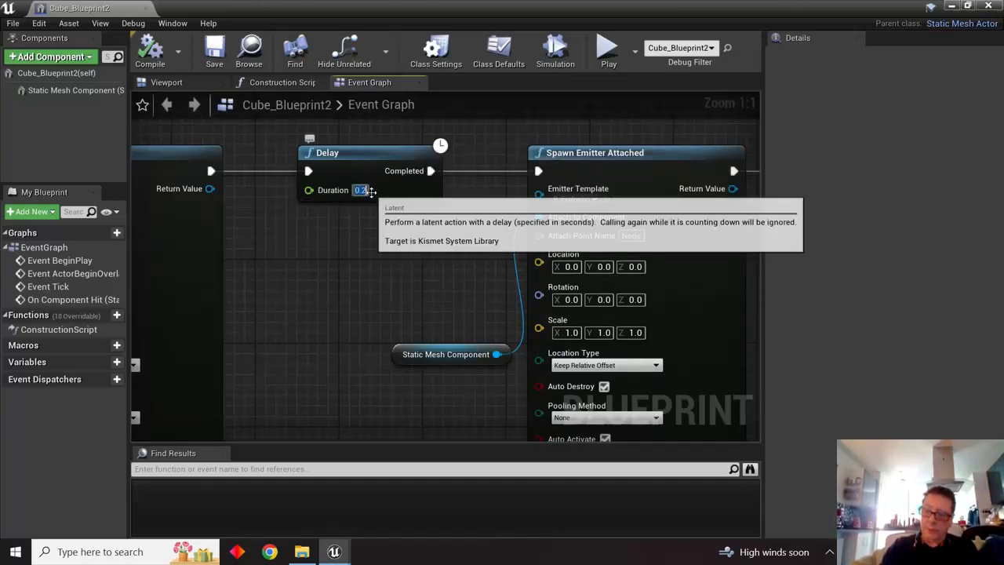
type("0.1")
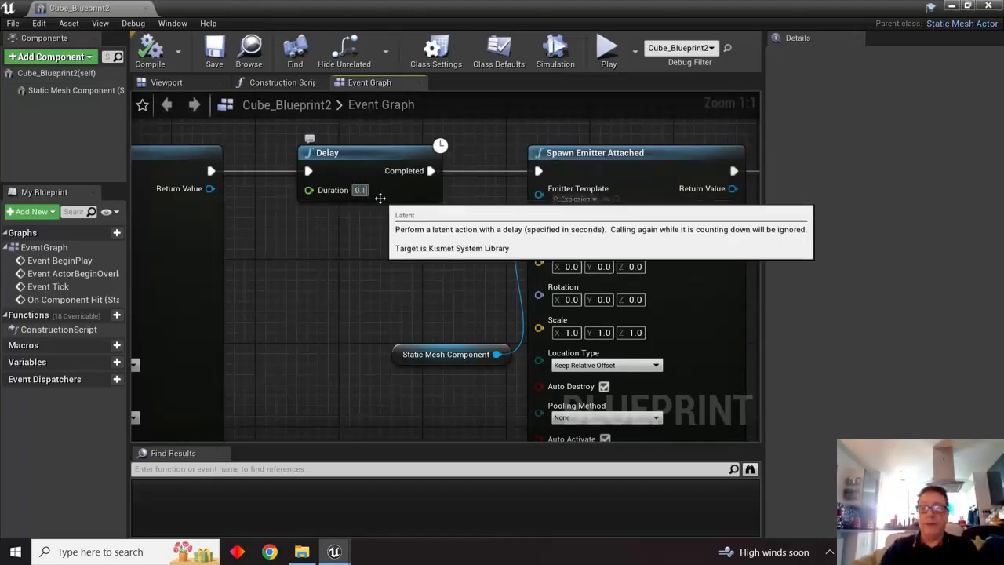
key("Return")
- Set the second Spawn Emitter Attached's scale to 1.5 on all three axes and its Y rotation to 90
right_click_drag(463, 259, 374, 213)
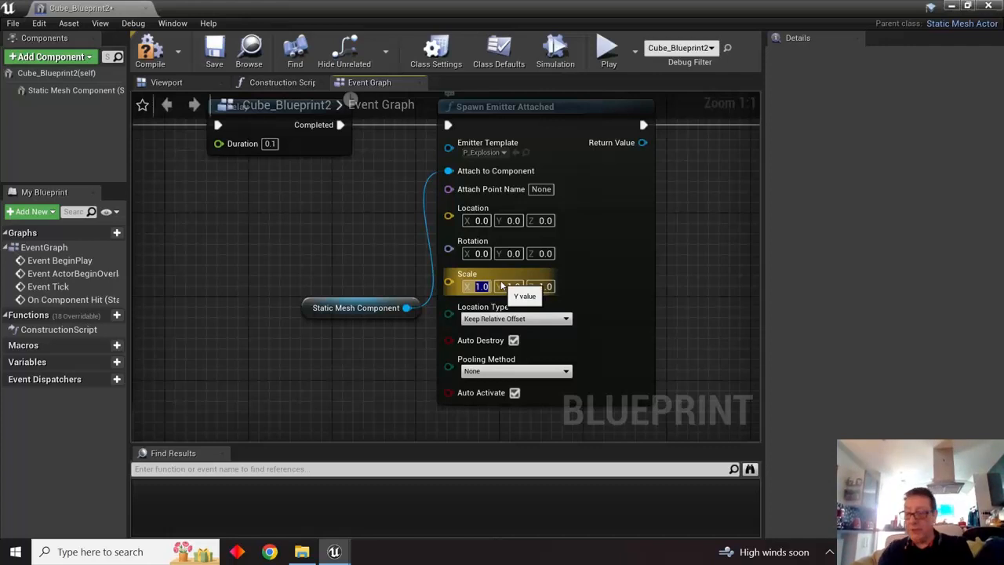
type(".5")
key("Return")
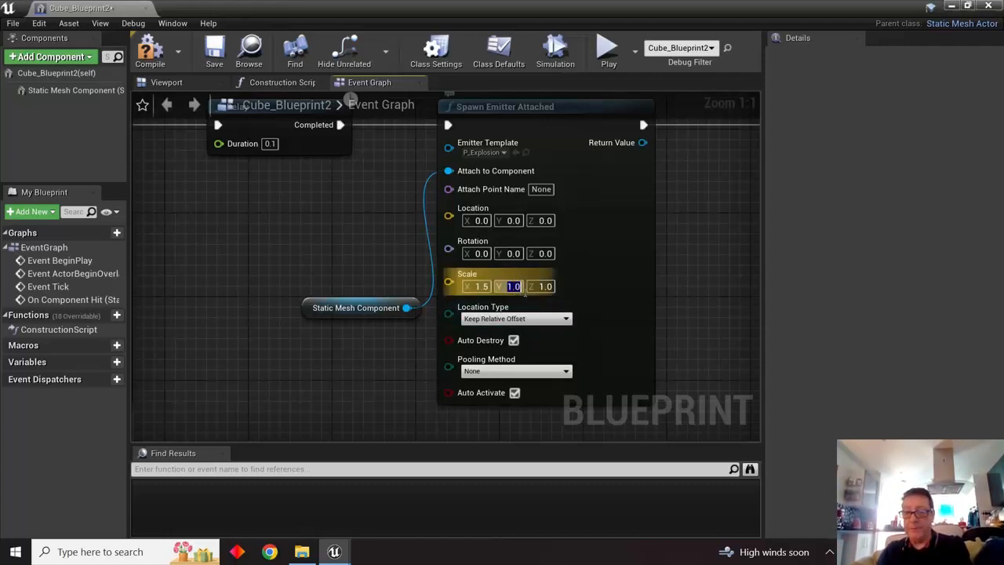
type("1.5")
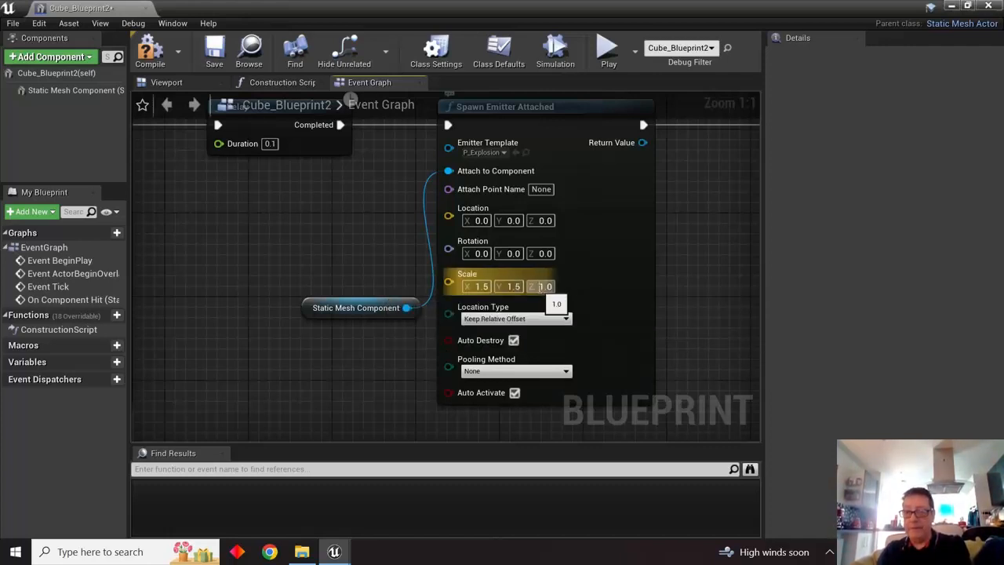
left_click_drag(540, 287, 561, 289)
type("1.5")
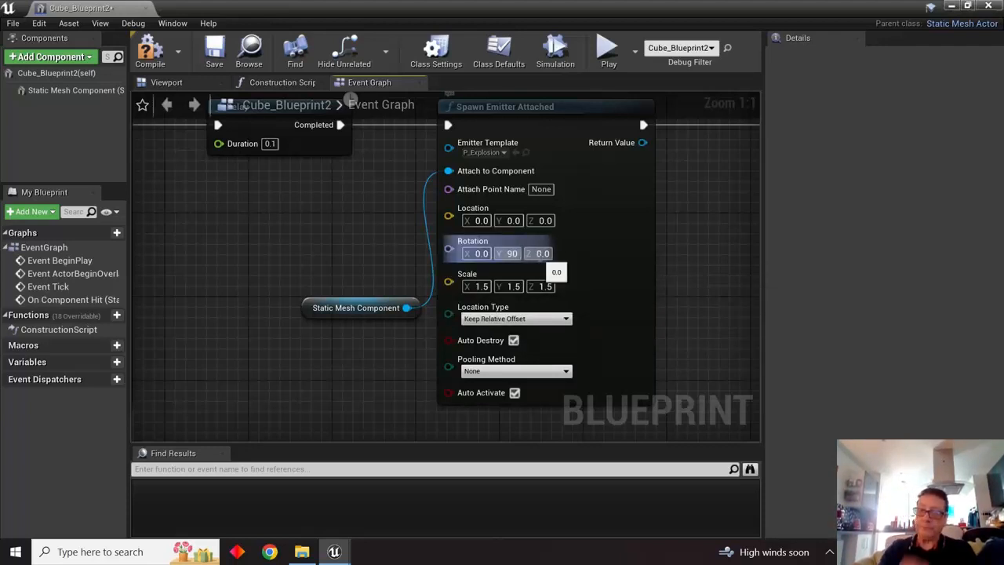
left_click(662, 242)
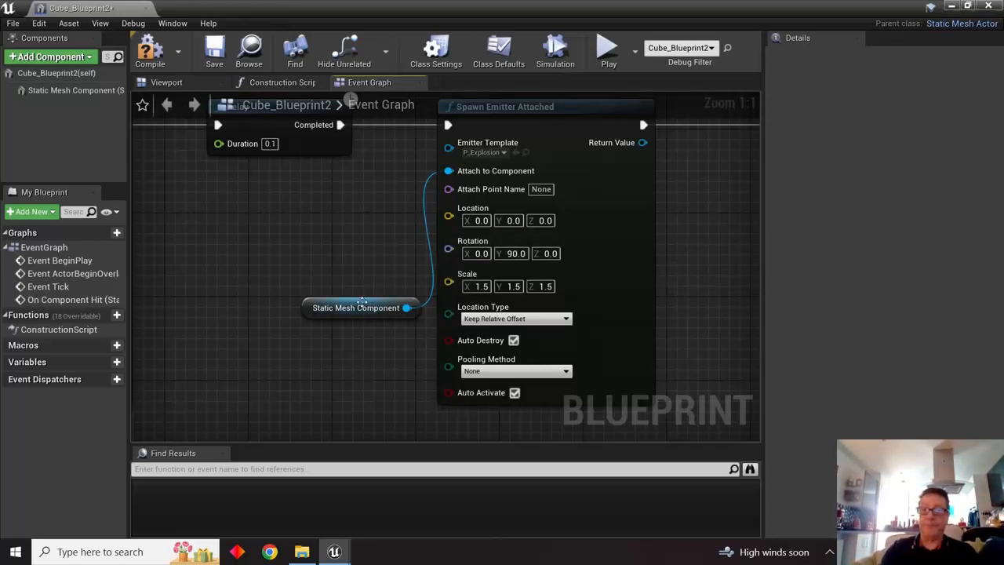
- Reposition the second Static Mesh Component node beneath the Delay node, and compile and save the blueprint
left_click_drag(362, 302, 372, 239)
right_click_drag(314, 352, 330, 412)
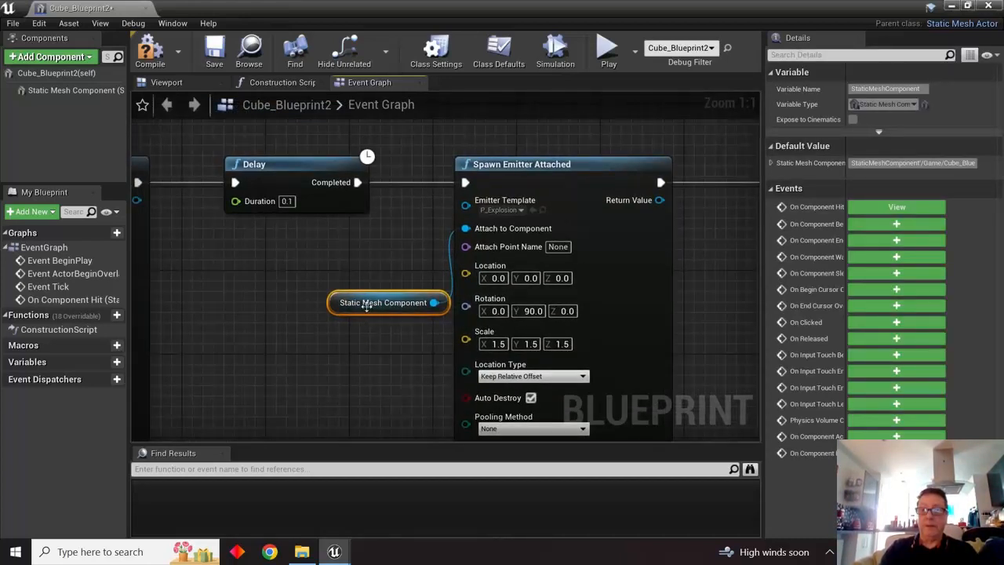
left_click_drag(366, 306, 335, 305)
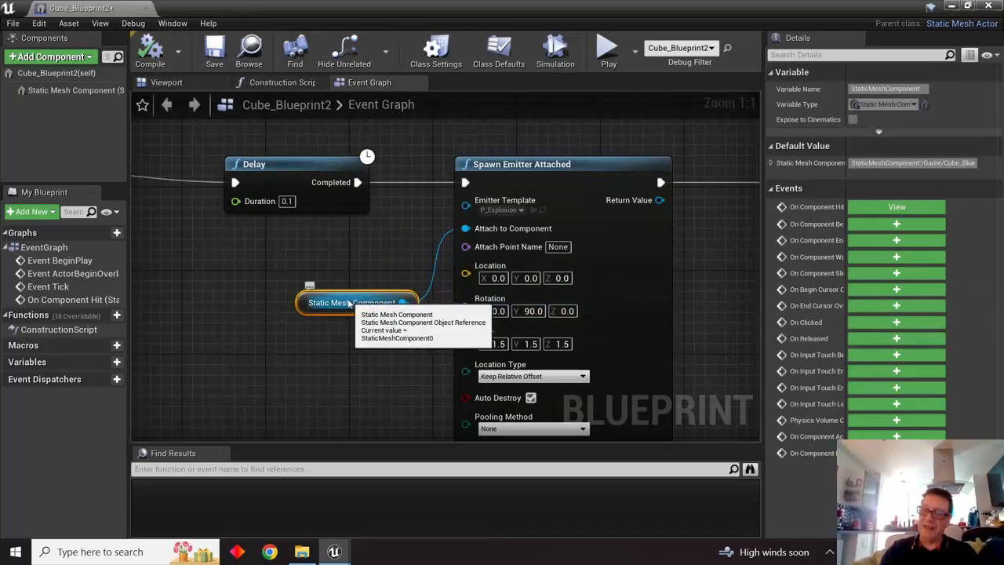
left_click_drag(349, 302, 270, 292)
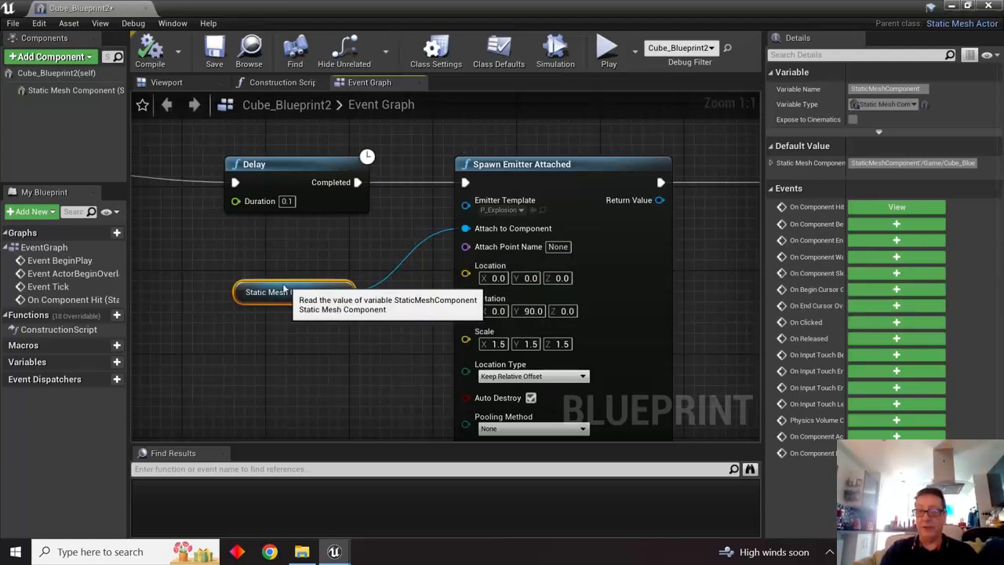
left_click_drag(317, 290, 369, 280)
right_click_drag(310, 309, 430, 306)
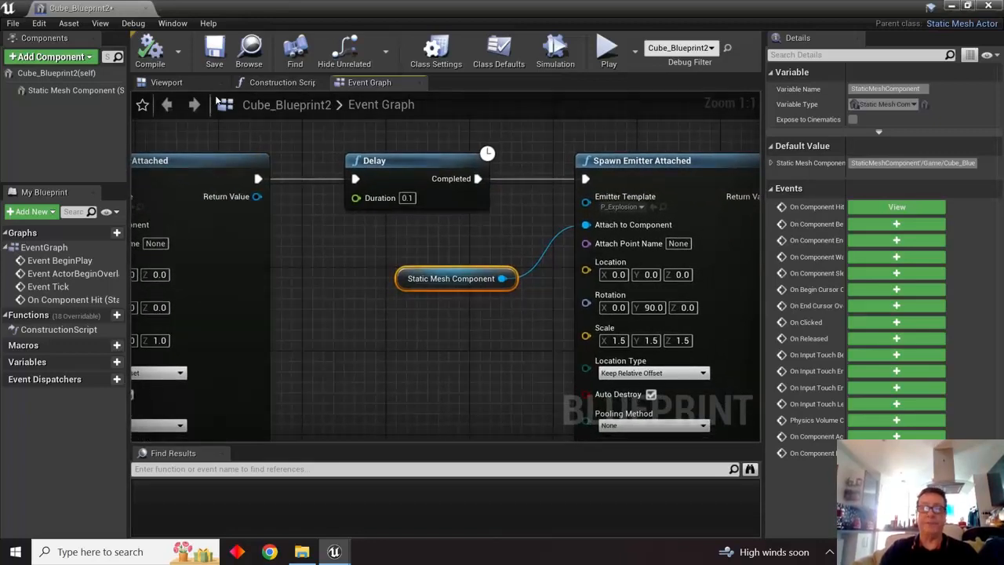
left_click(215, 61)
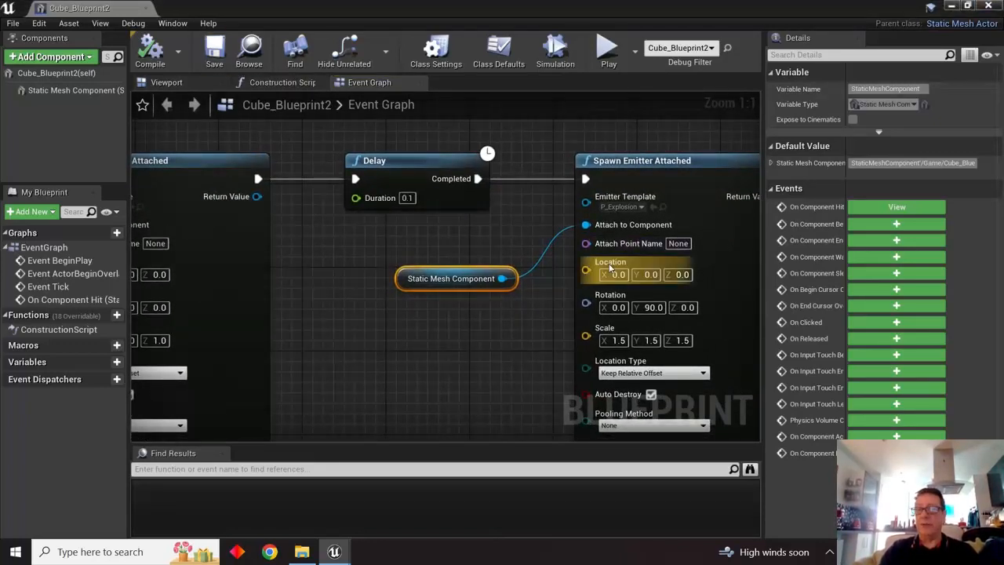
right_click_drag(528, 364, 550, 253)
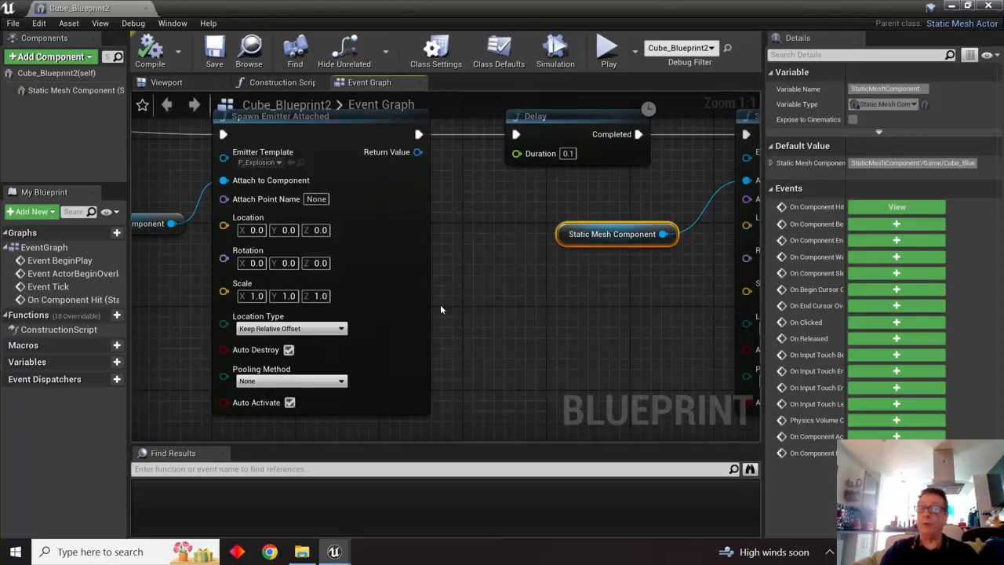
right_click_drag(489, 309, 405, 334)
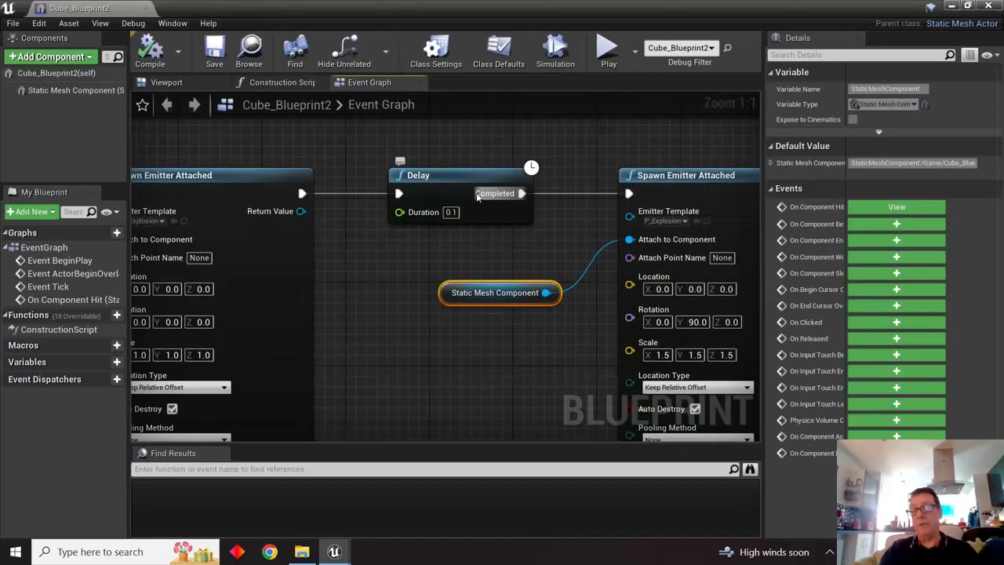
right_click_drag(610, 214, 475, 200)
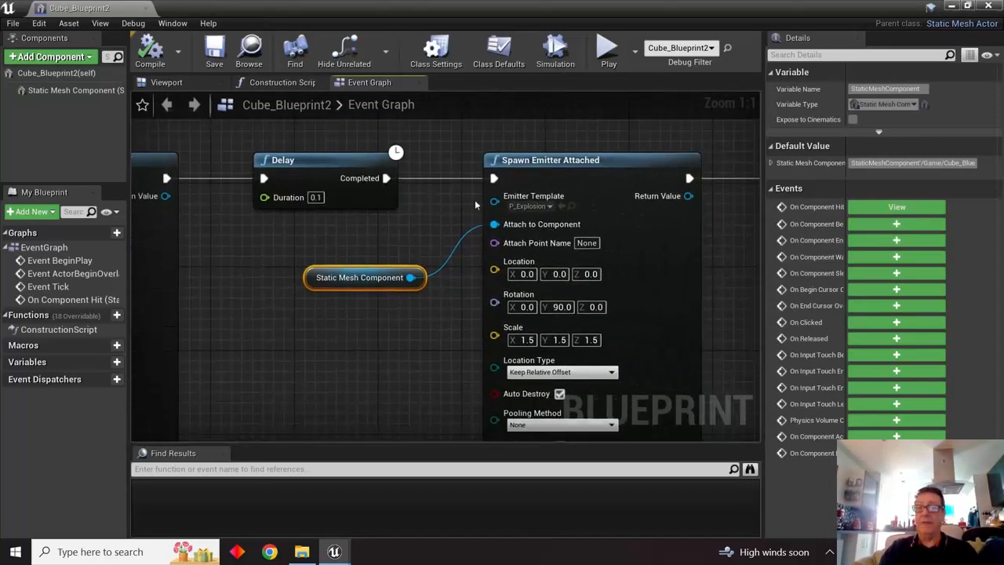
left_click(541, 162)
right_click_drag(435, 343, 401, 306)
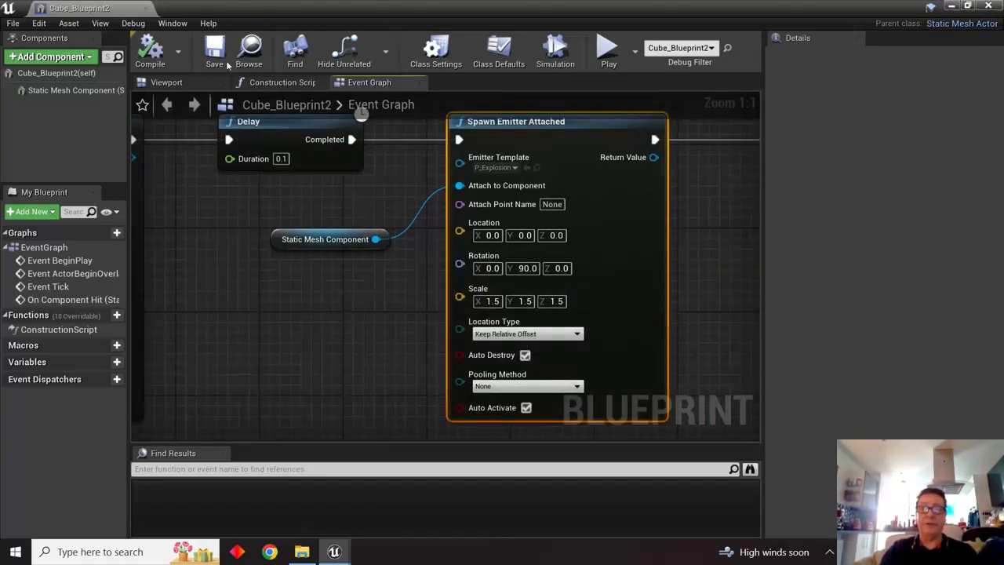
- Return to the level editor, play the level full screen, shoot the cube several times while moving closer, and stop playing
left_click(952, 6)
left_click(720, 52)
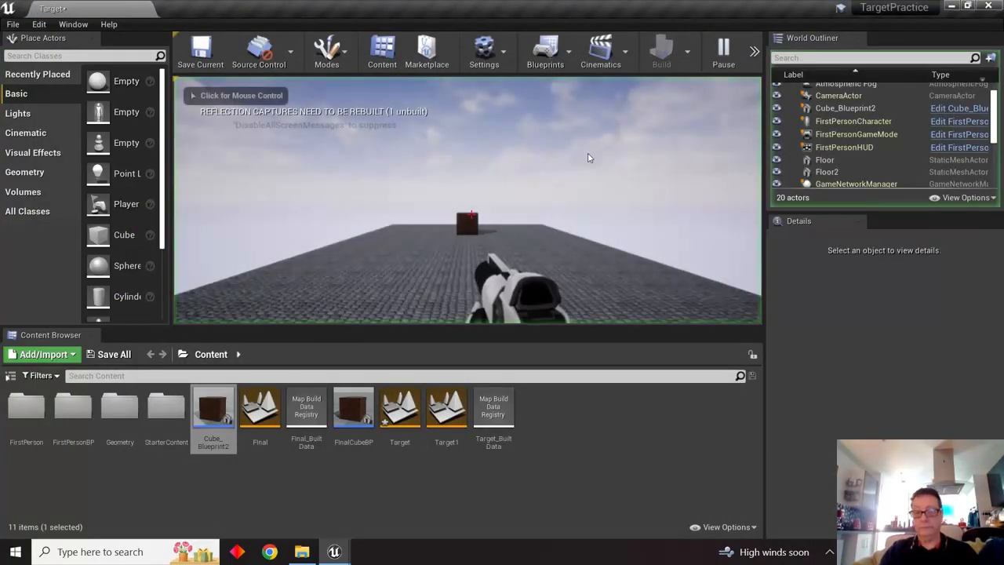
left_click(602, 140)
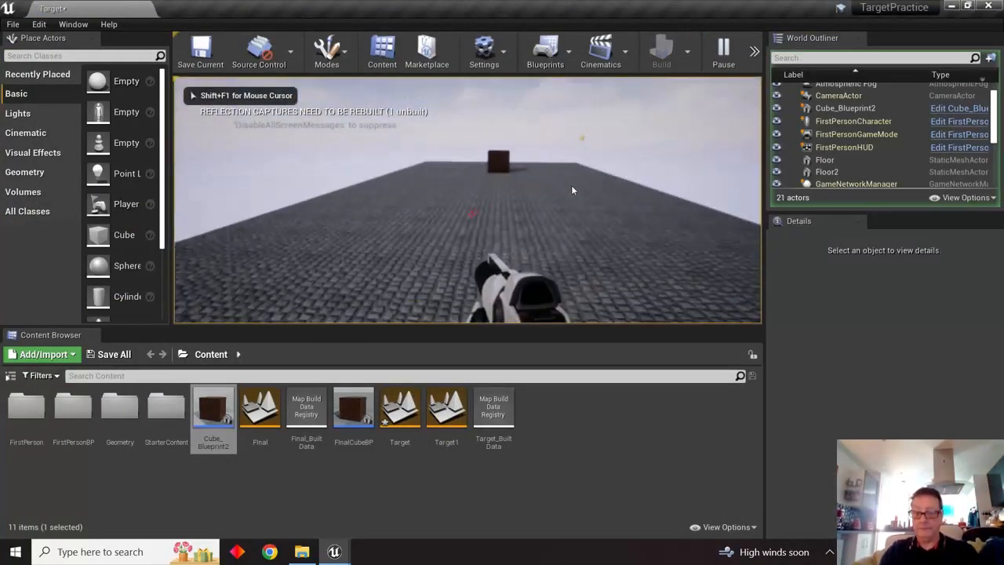
key("F11")
left_click(606, 205)
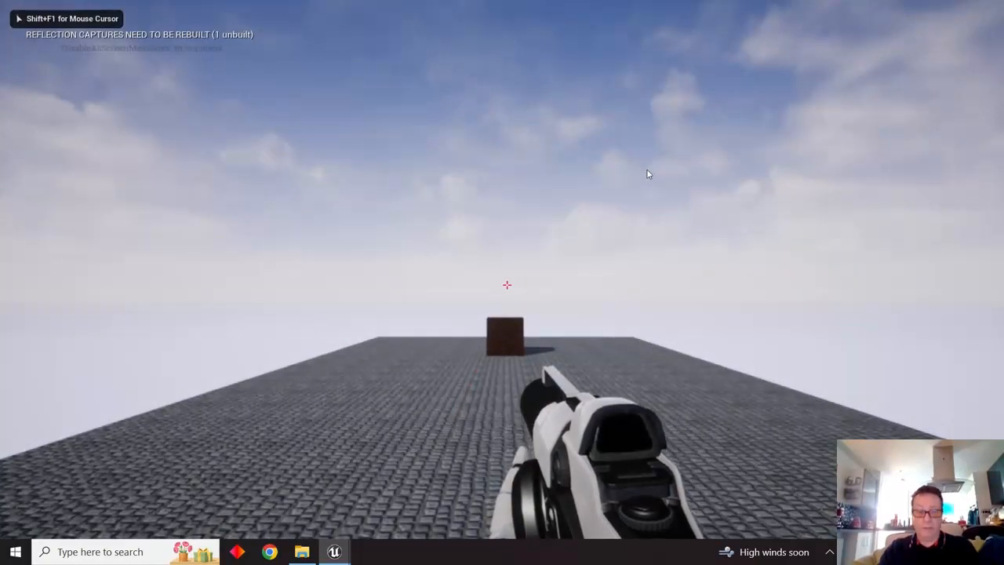
key("w")
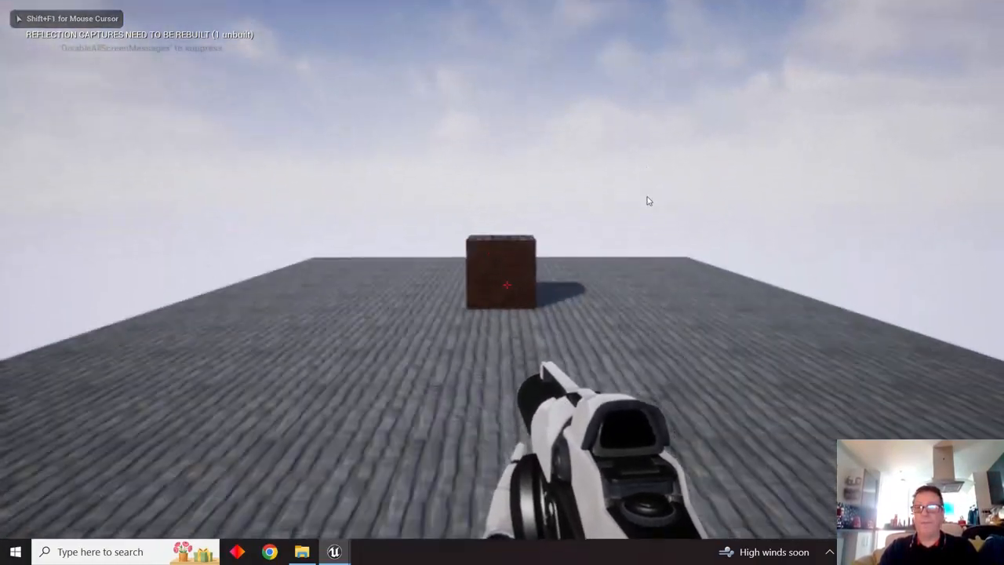
left_click(642, 194)
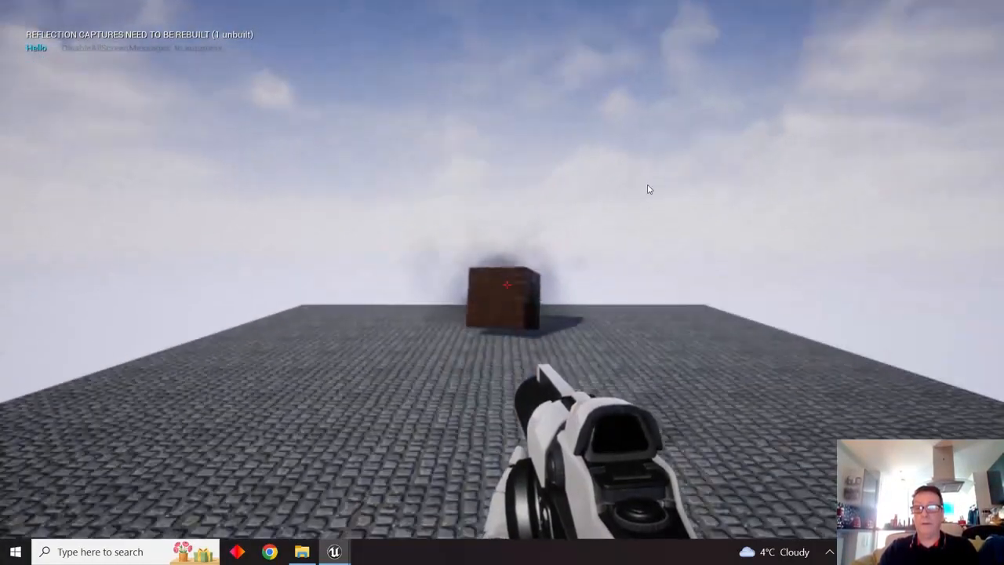
left_click(645, 190)
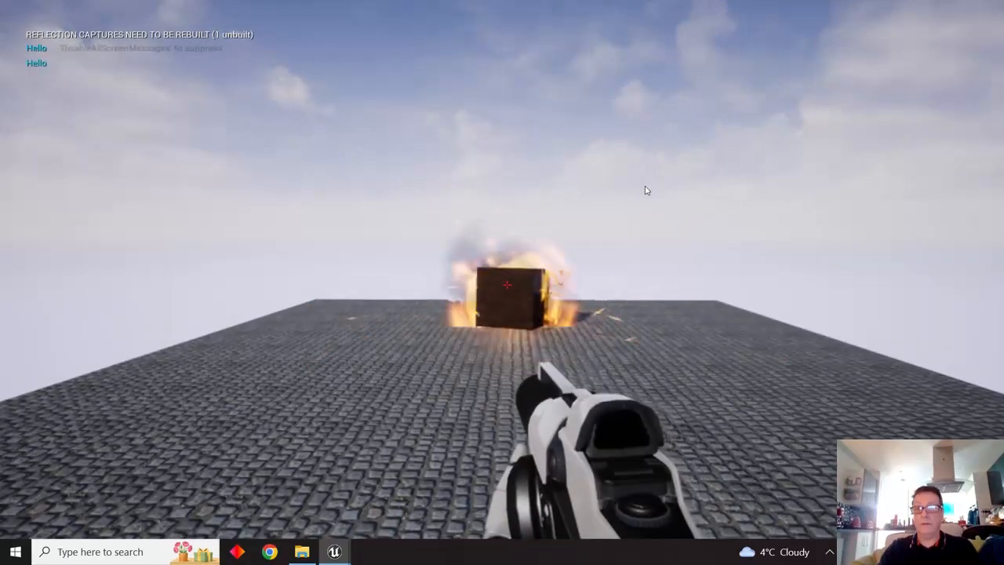
left_click(646, 186)
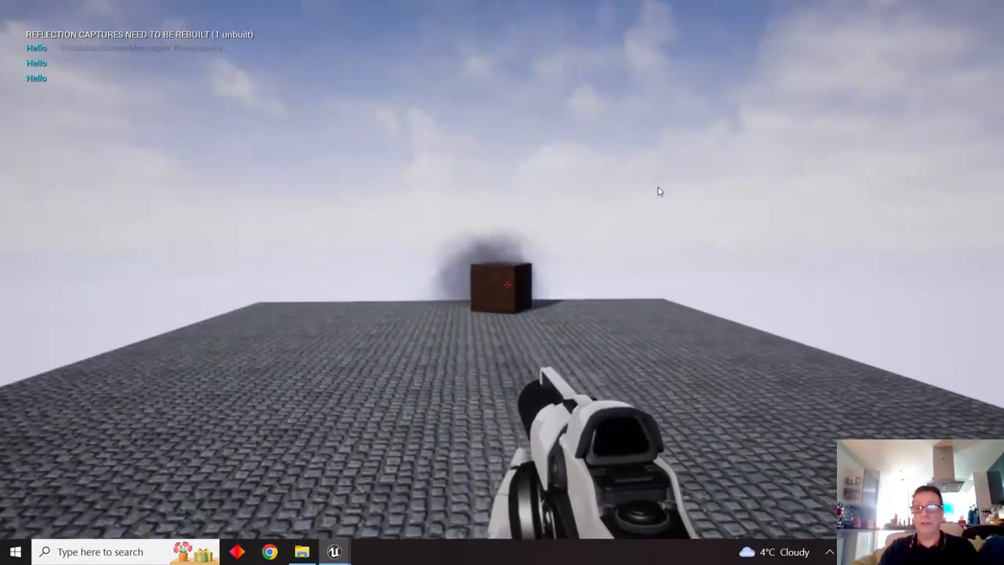
left_click(657, 188)
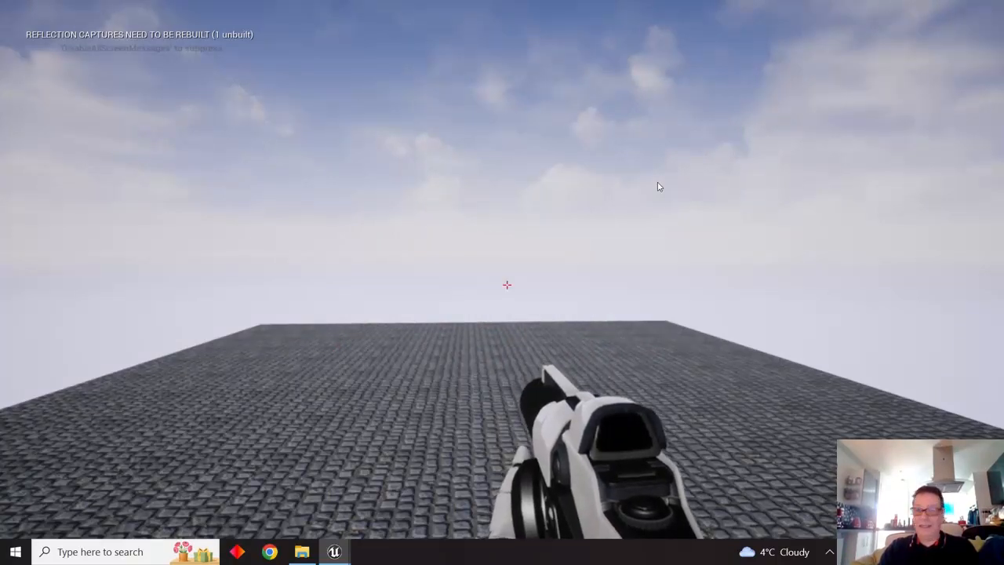
key("Escape")
scroll(657, 185, "down", 5)
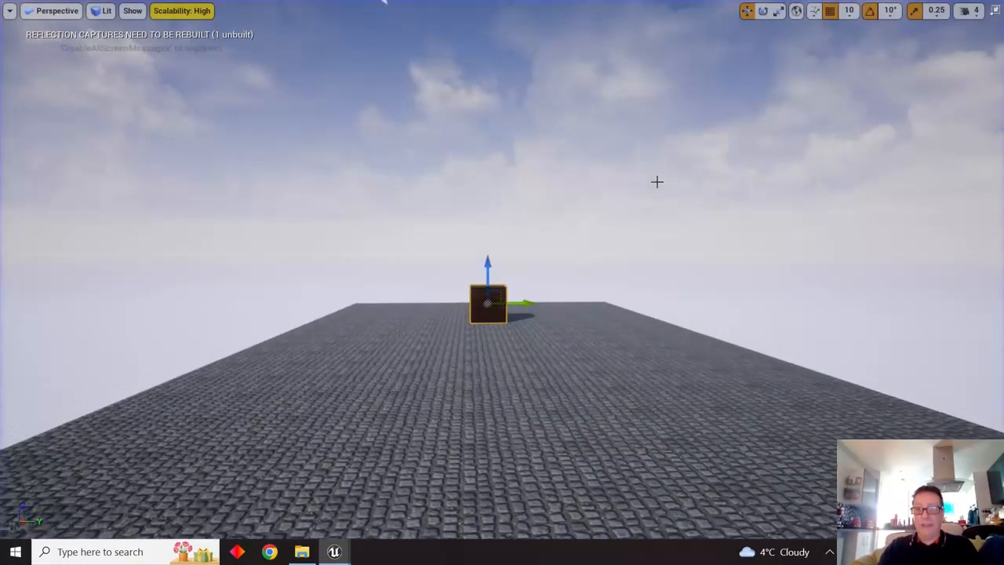
- Delete the Print String node after the second Spawn Emitter Attached in the cube blueprint, and save the blueprint
key("alt+Tab")
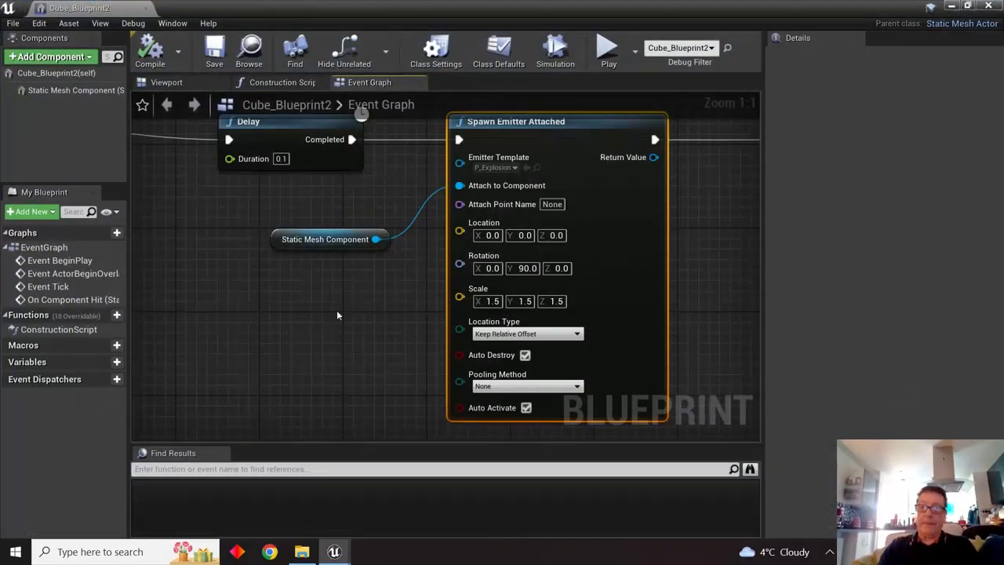
right_click_drag(338, 316, 263, 314)
right_click_drag(671, 300, 465, 336)
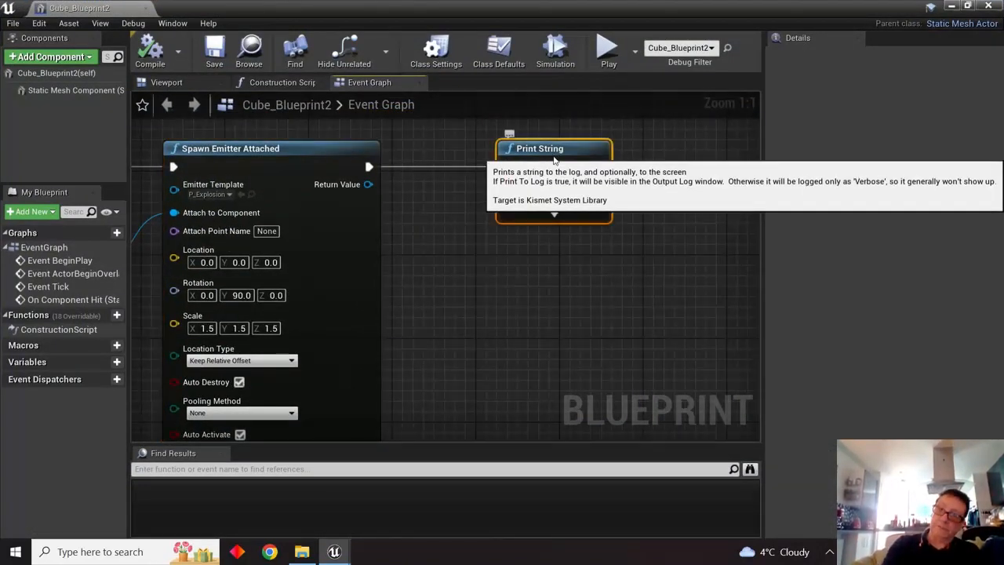
left_click(553, 153)
key("Delete")
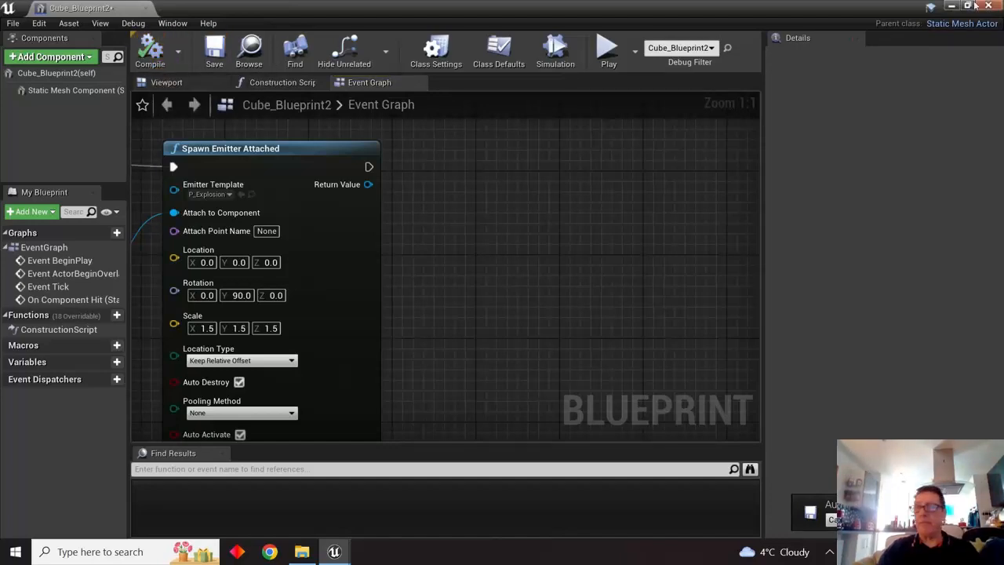
left_click(215, 55)
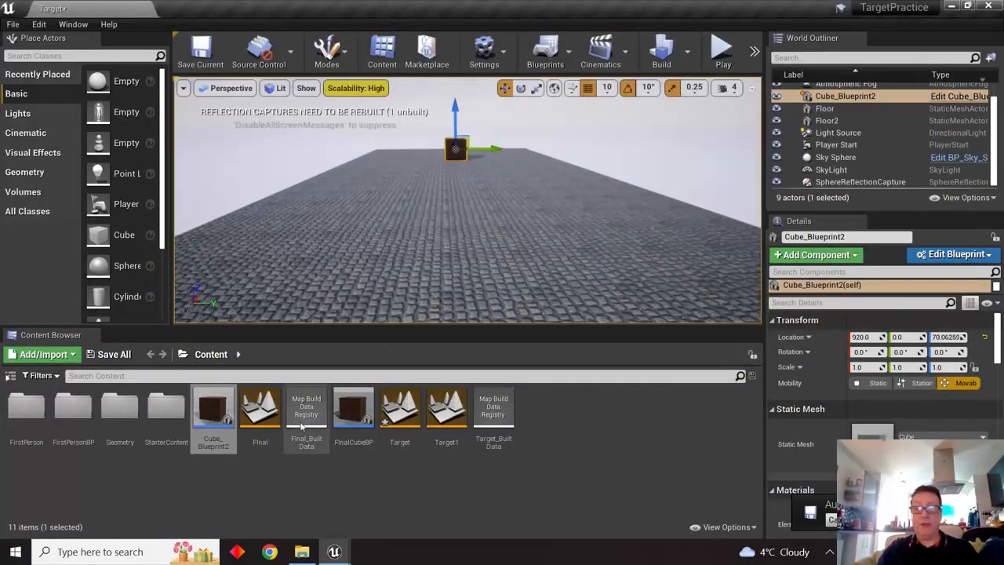
- Reopen the Cube_Blueprint2 asset and view the whole node chain in its event graph
left_click(214, 415)
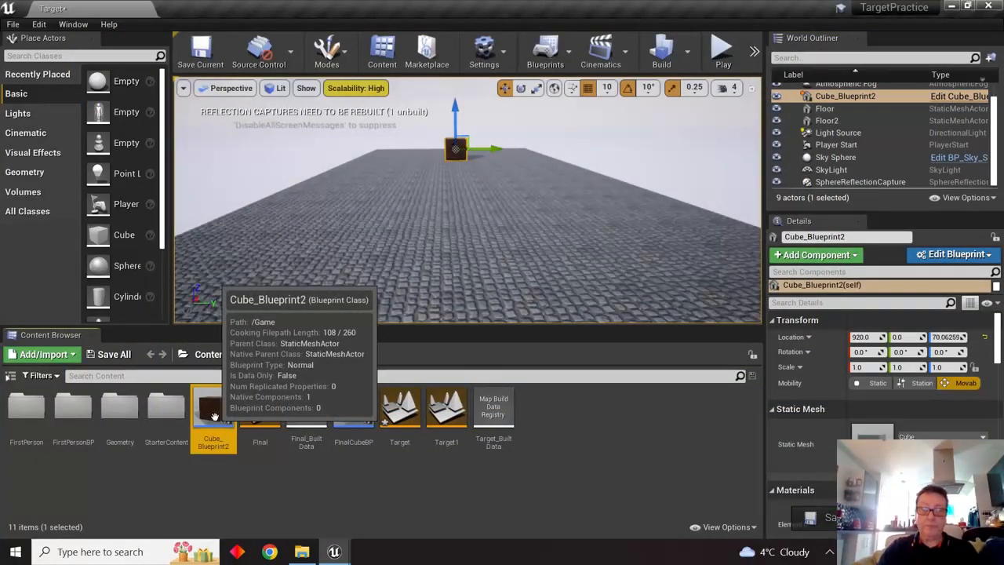
double_click(214, 416)
scroll(430, 333, "down", 5)
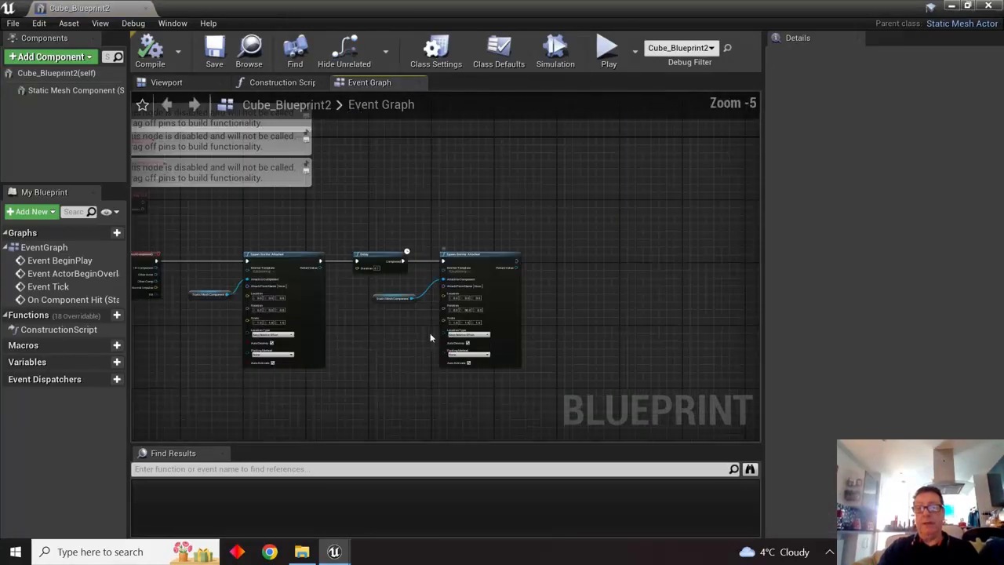
- Examine the settings of both Spawn Emitter Attached nodes and the Delay node between them
right_click_drag(355, 337, 555, 377)
scroll(449, 303, "up", 4)
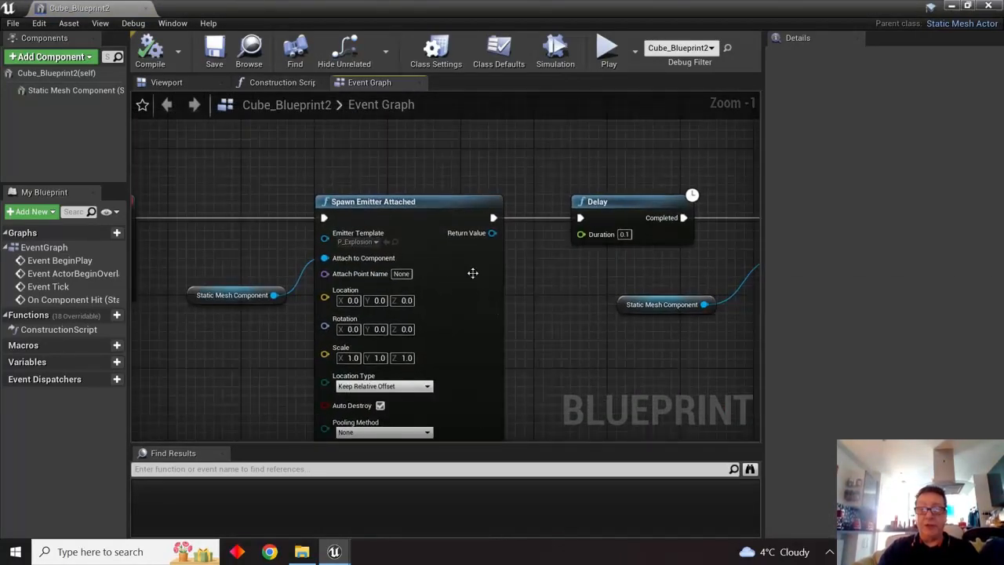
scroll(495, 182, "up", 1)
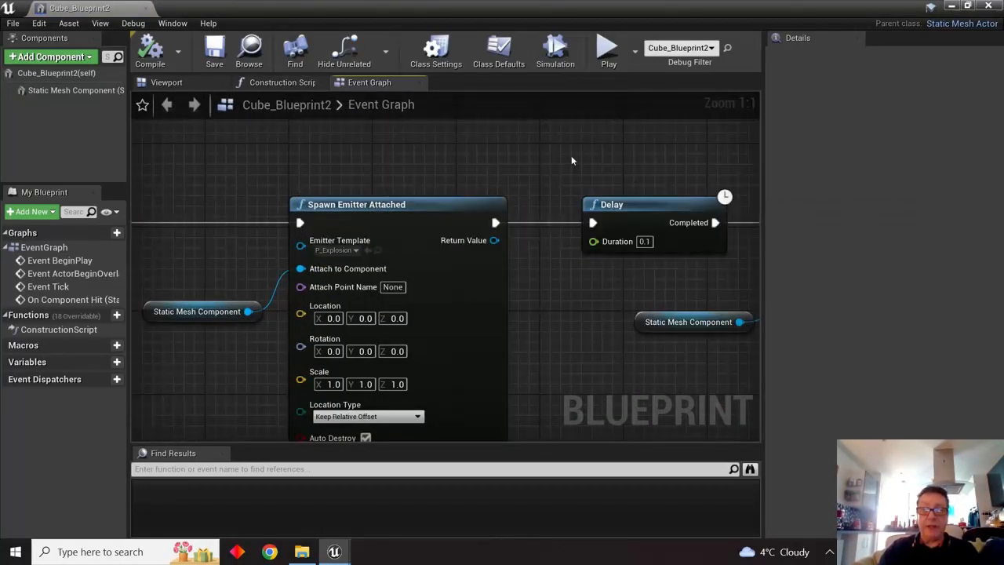
right_click_drag(659, 147, 379, 141)
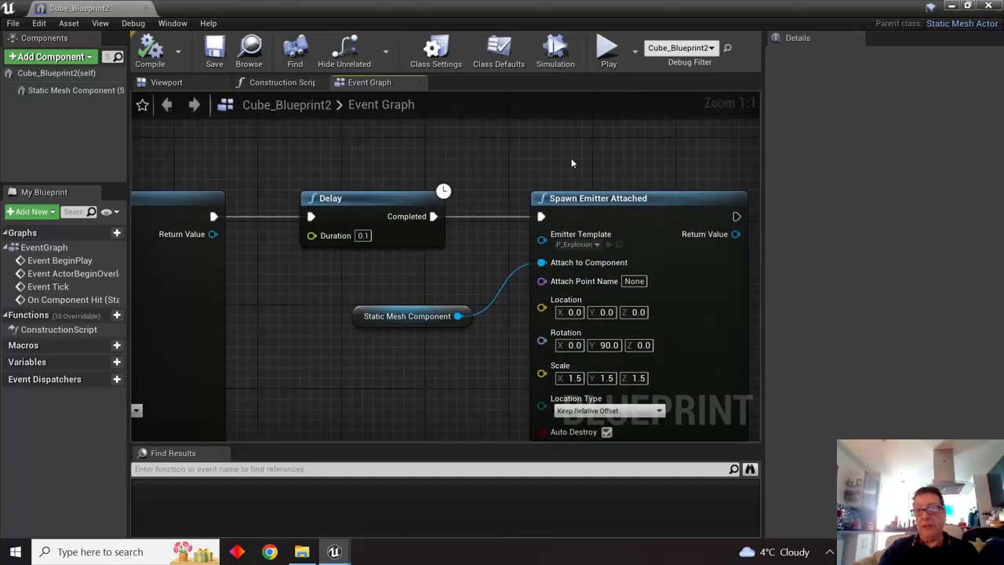
right_click_drag(556, 161, 850, 99)
right_click_drag(554, 292, 634, 301)
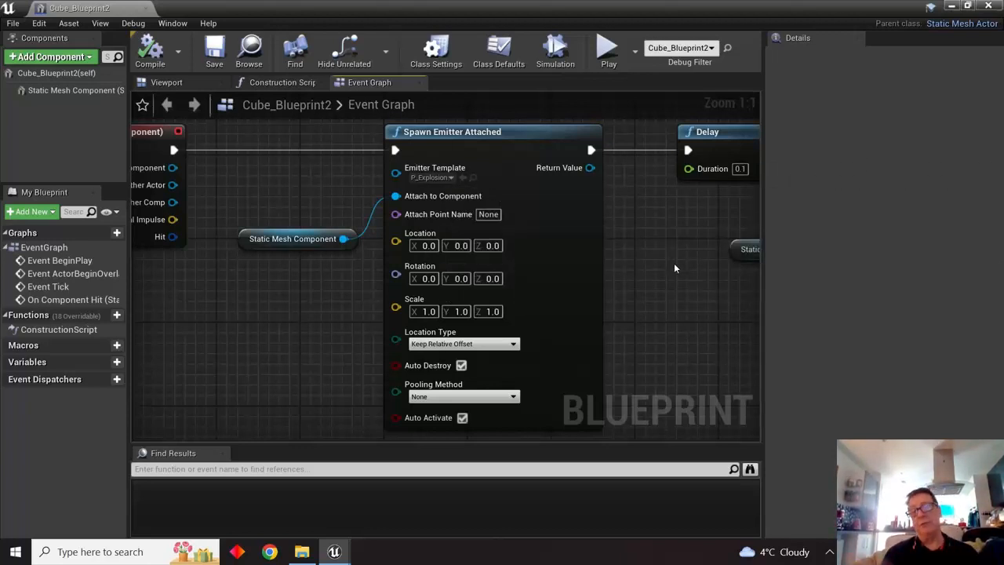
- Return to the level editor, enlarge the level viewport and tilt the view of the cube
left_click(951, 7)
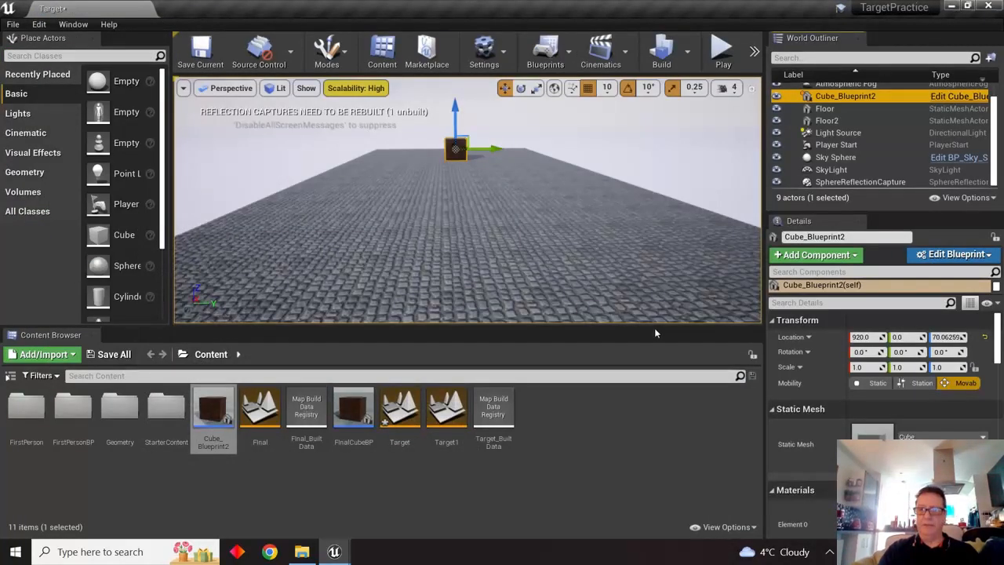
left_click_drag(651, 328, 651, 393)
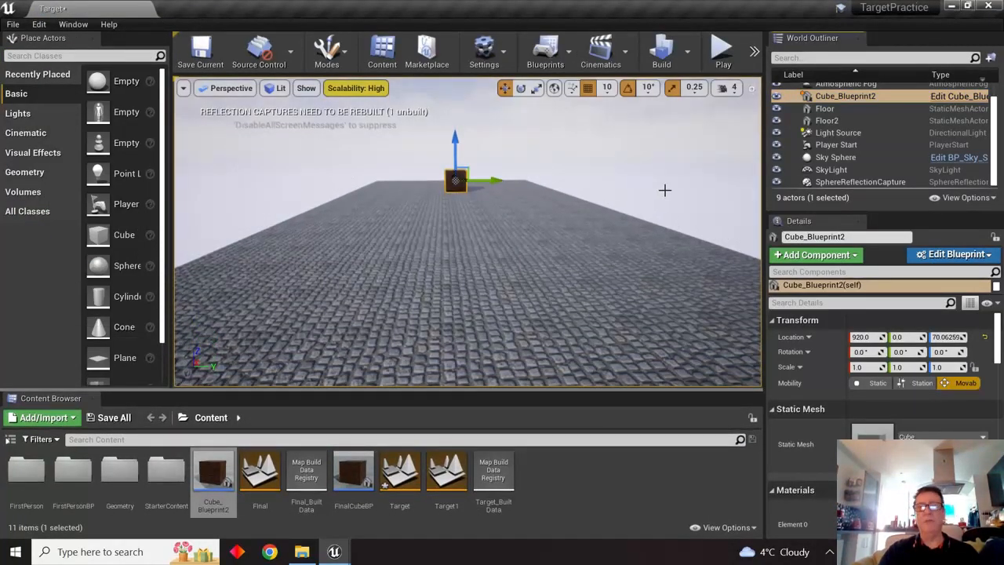
right_click_drag(666, 190, 625, 182)
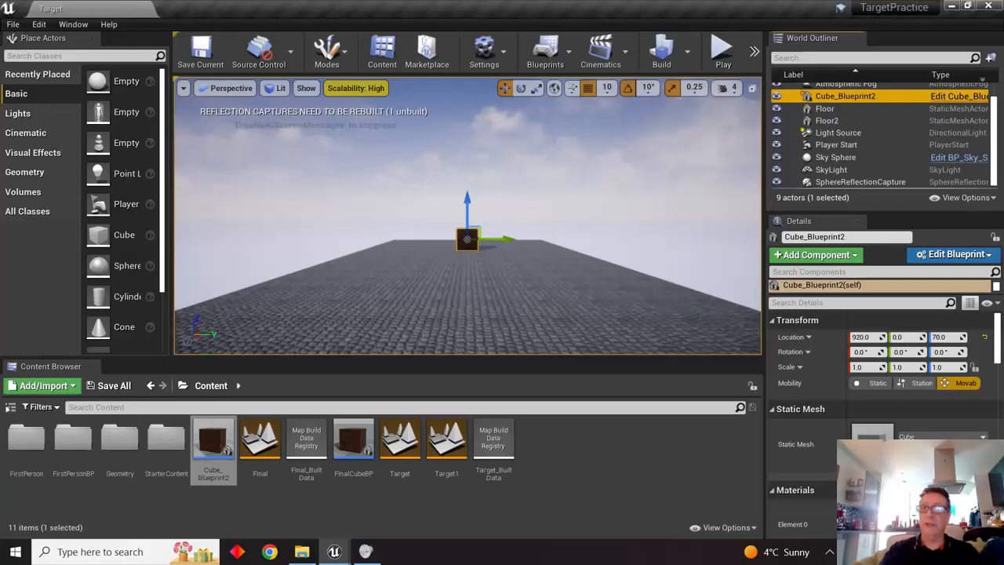
- Play the level, shoot the cube repeatedly while walking forward, and stop playing
left_click(722, 52)
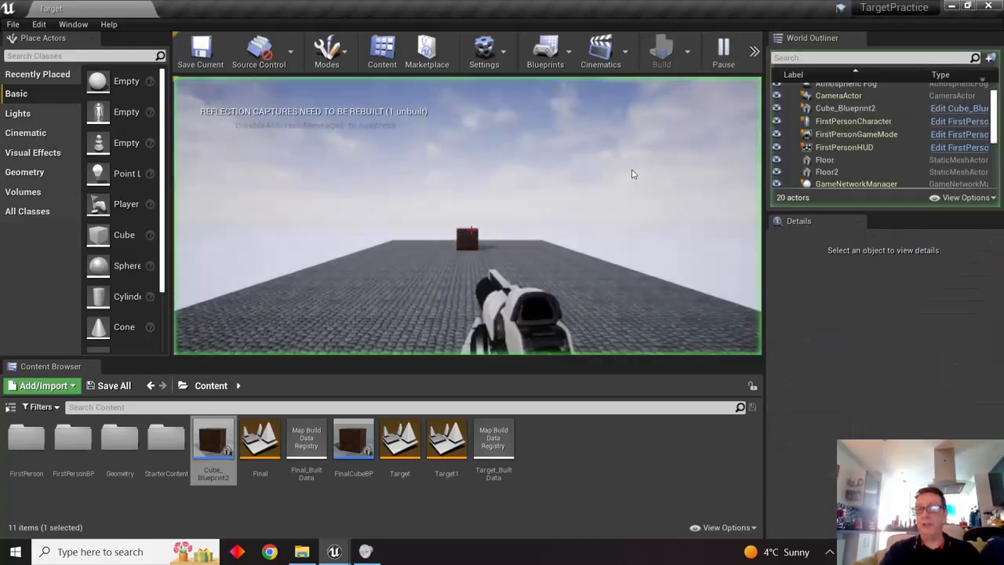
key("w")
left_click(587, 192)
left_click(589, 187)
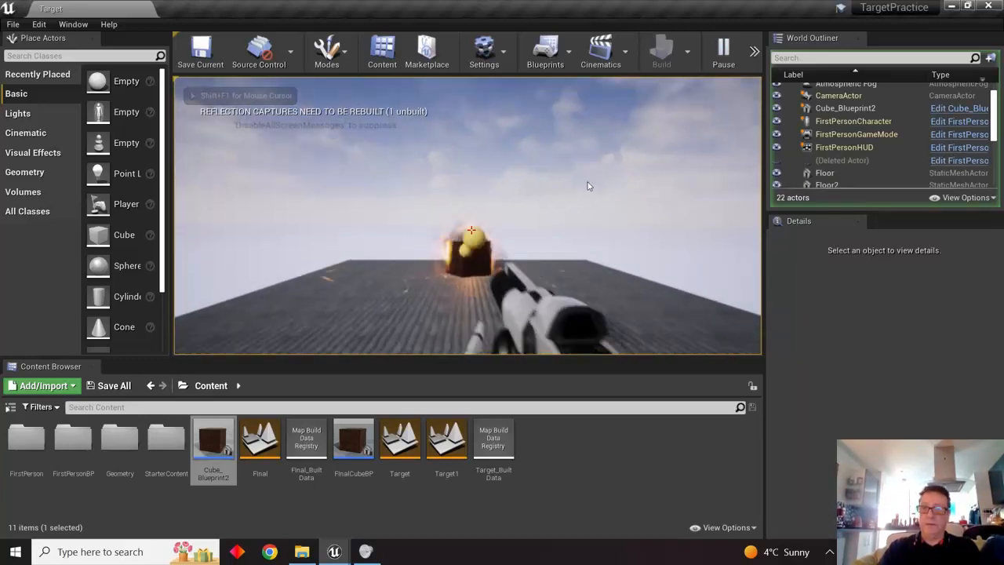
left_click(577, 182)
left_click(574, 176)
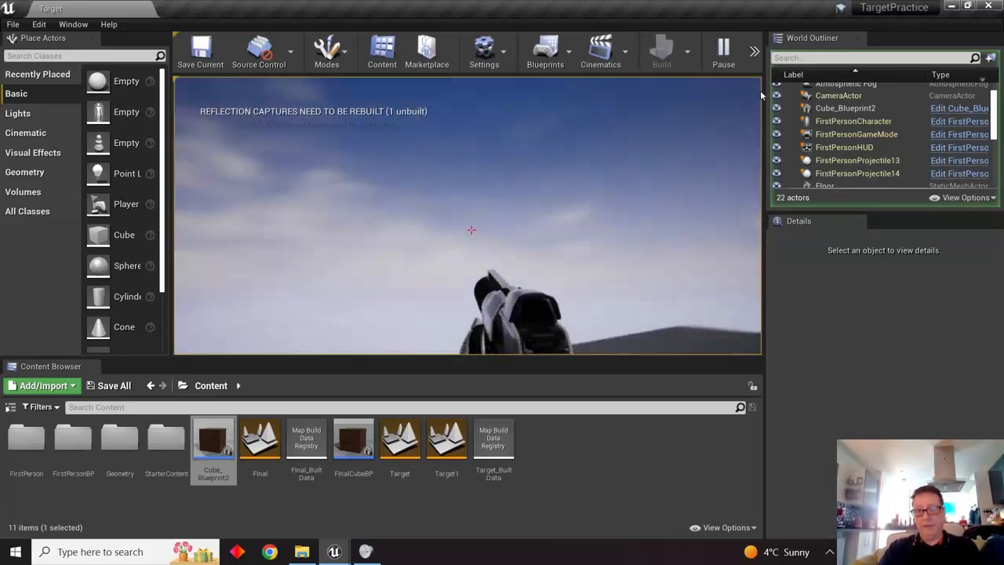
left_click(761, 85)
left_click(755, 85)
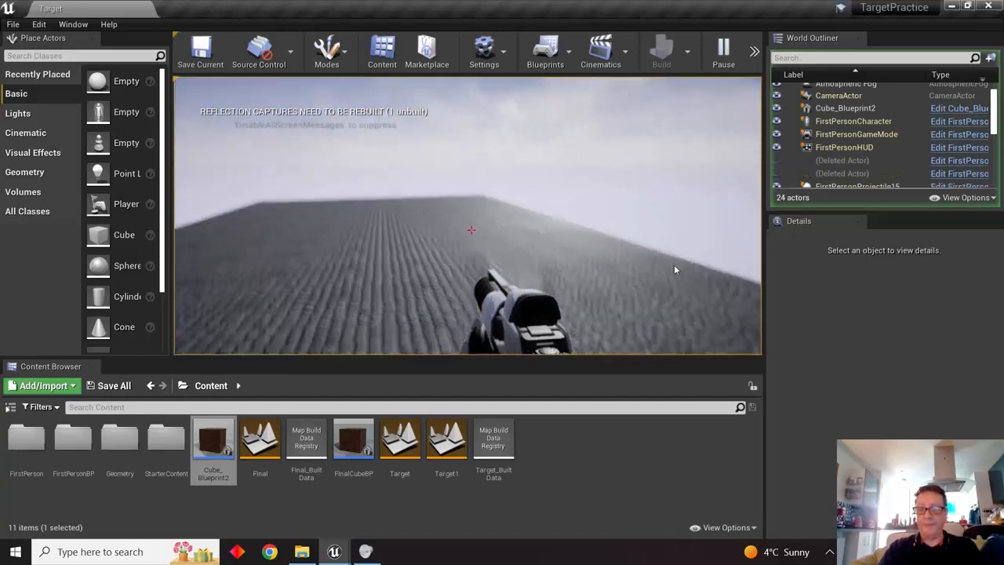
key("w")
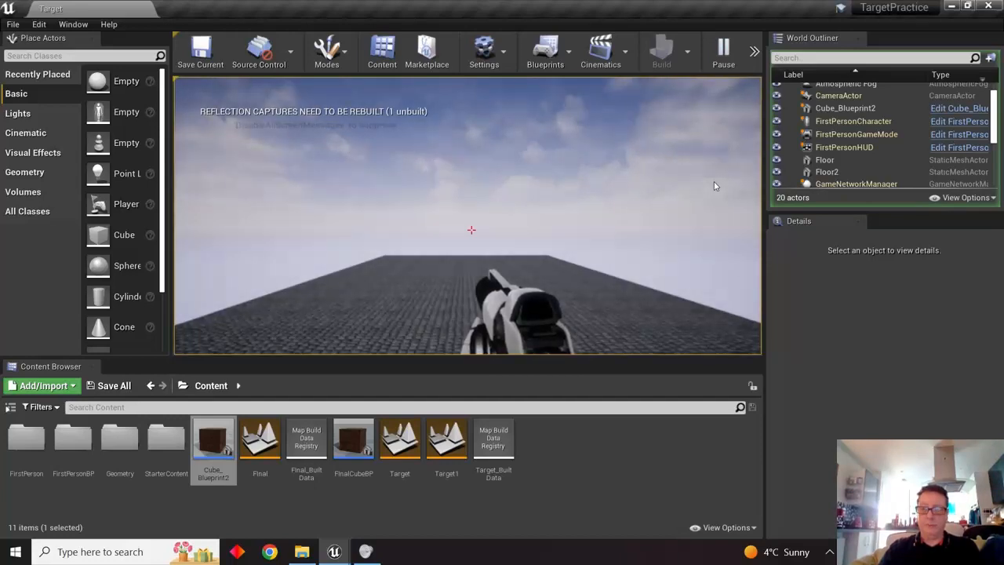
key("Escape")
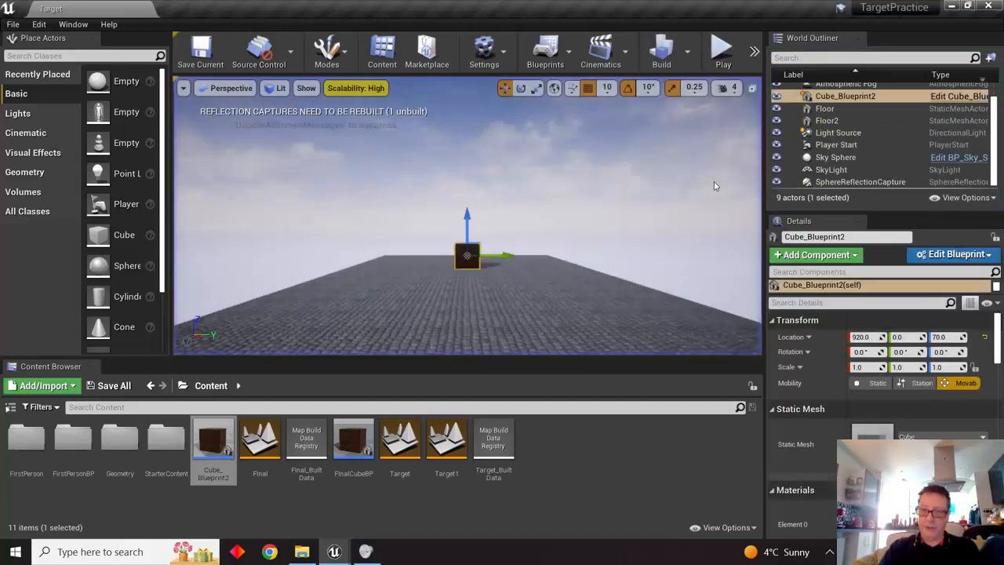
- Reopen the Cube_Blueprint2 asset and inspect the On Component Hit event and the first Spawn Emitter Attached node
double_click(208, 439)
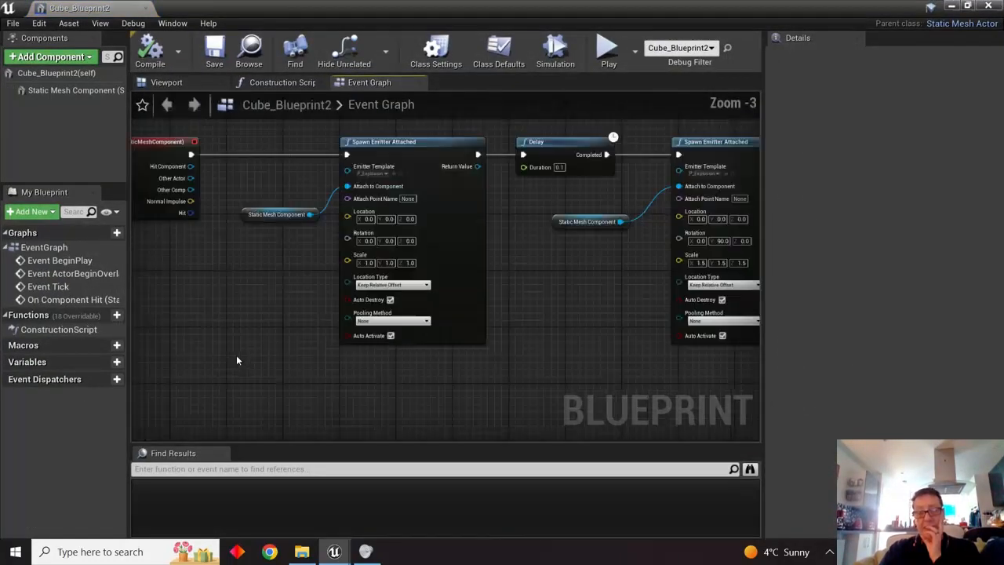
scroll(237, 361, "up", 3)
right_click_drag(260, 374, 485, 424)
left_click(430, 216)
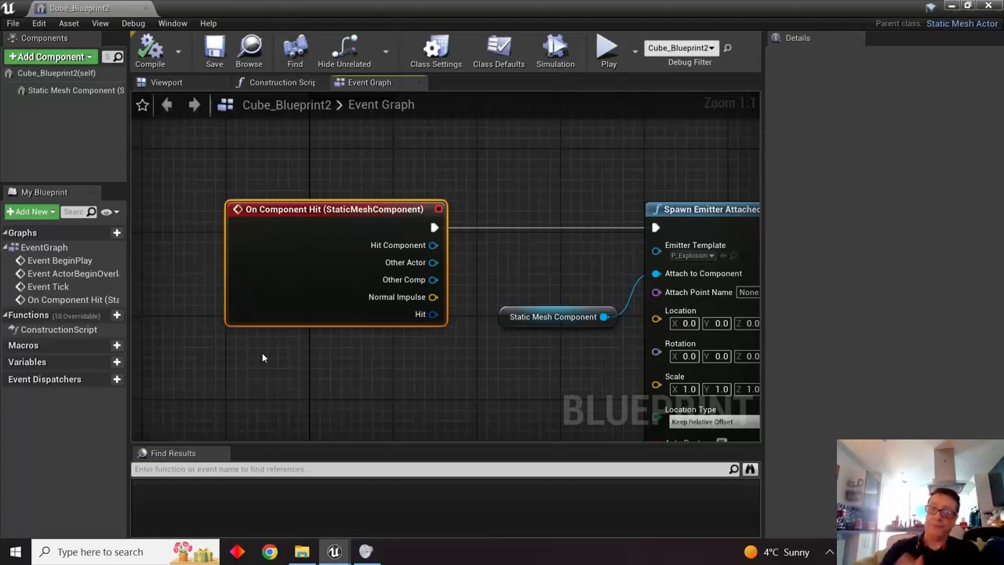
right_click_drag(478, 400, 204, 377)
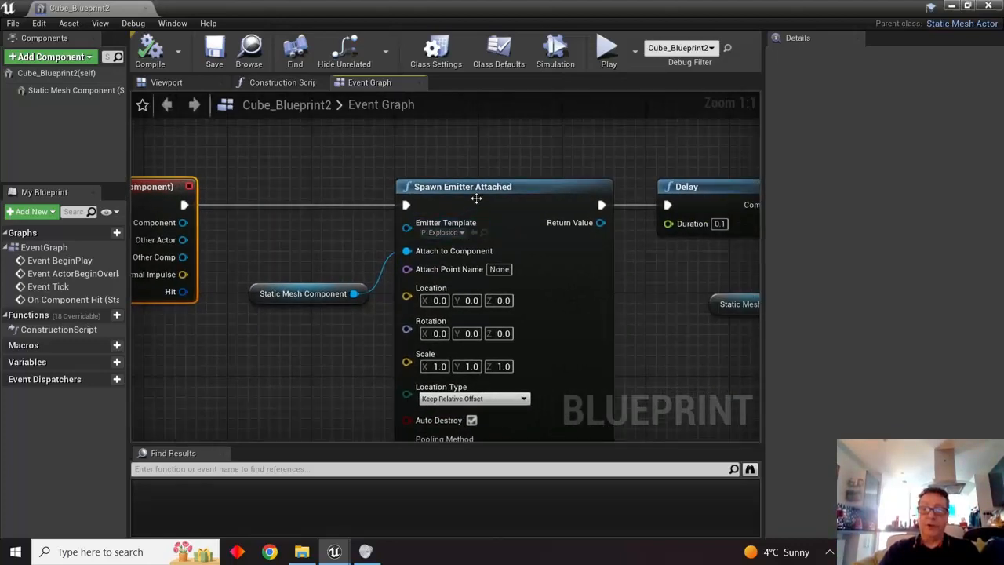
left_click(477, 199)
right_click_drag(680, 320, 625, 284)
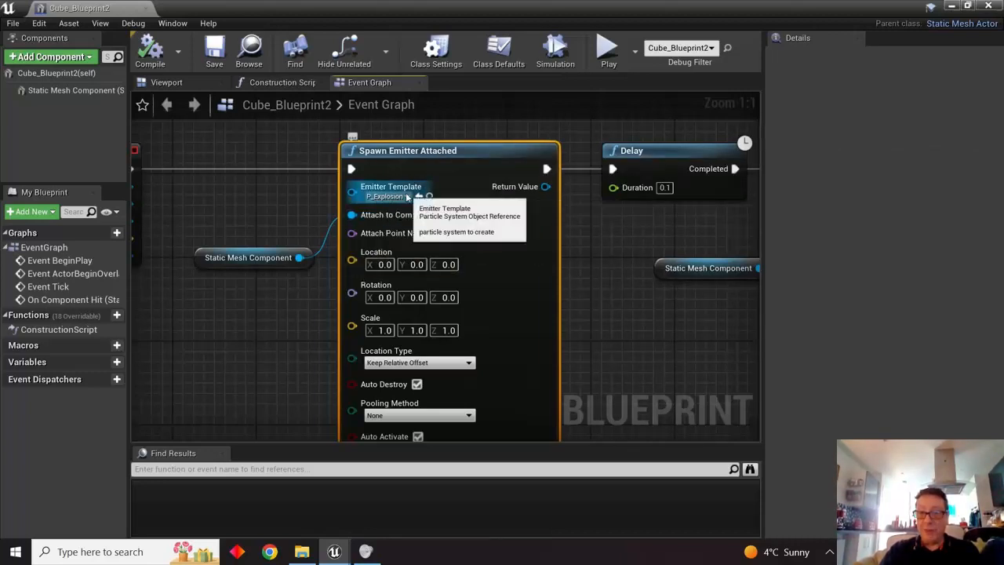
- Reposition the Static Mesh Component nodes that feed the first and second Spawn Emitter Attached nodes
left_click_drag(254, 258, 228, 297)
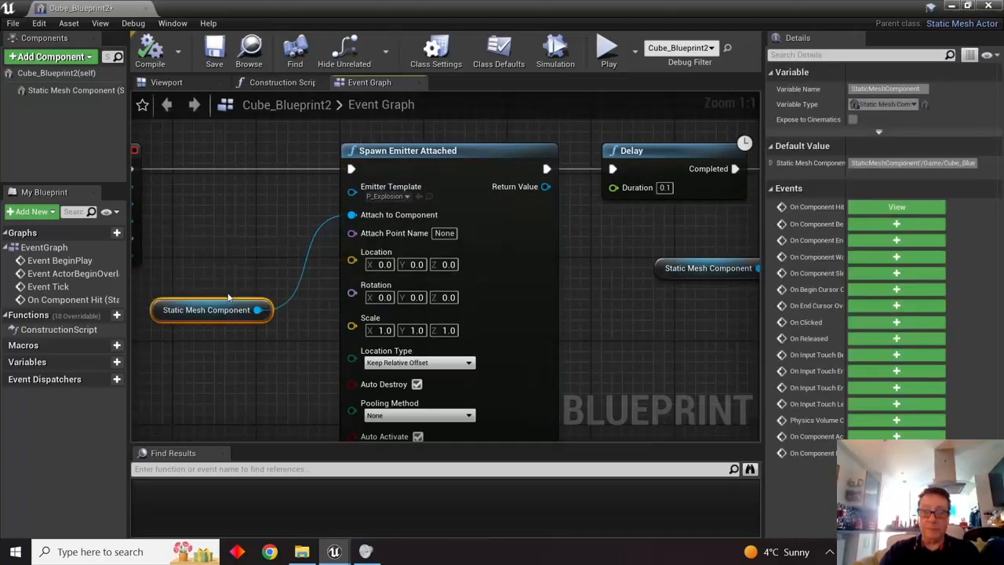
right_click_drag(619, 314, 570, 255)
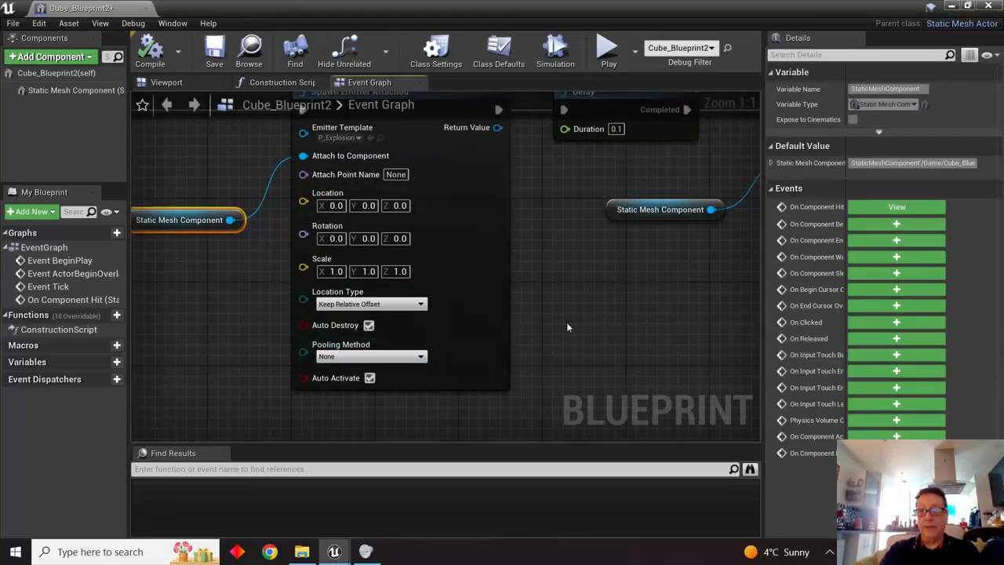
right_click_drag(566, 328, 372, 421)
left_click(412, 208)
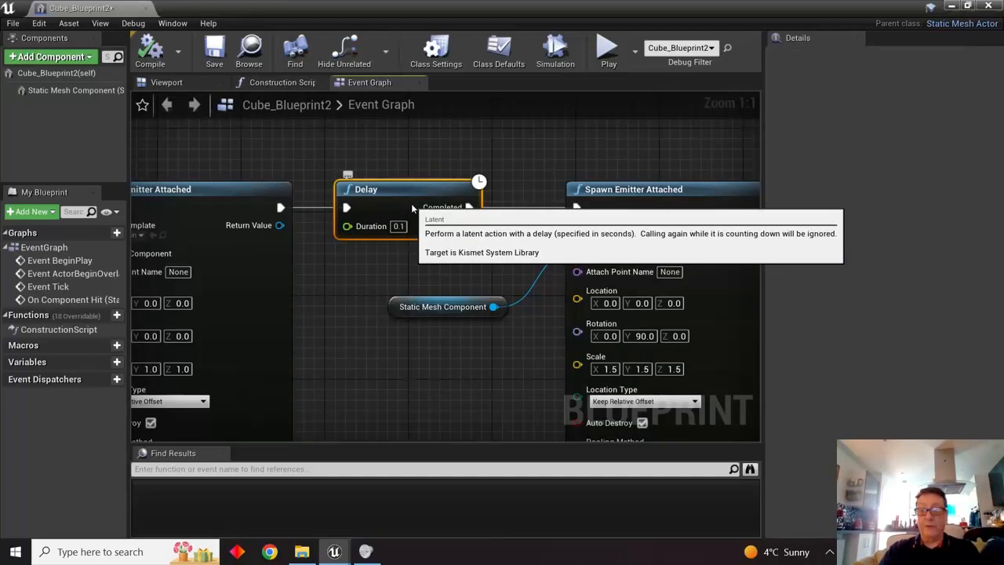
right_click_drag(427, 375, 281, 364)
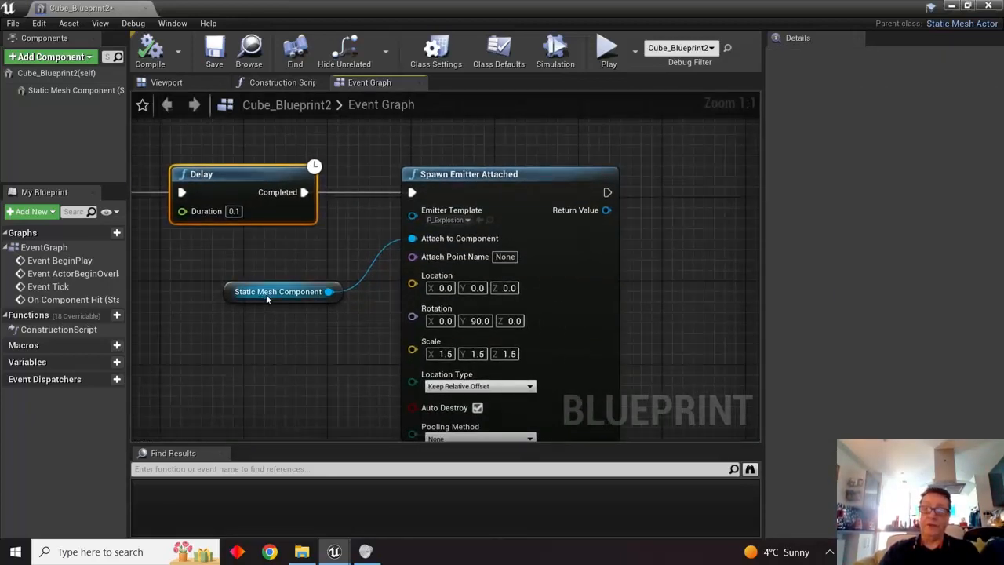
left_click(276, 294)
left_click_drag(277, 293, 297, 283)
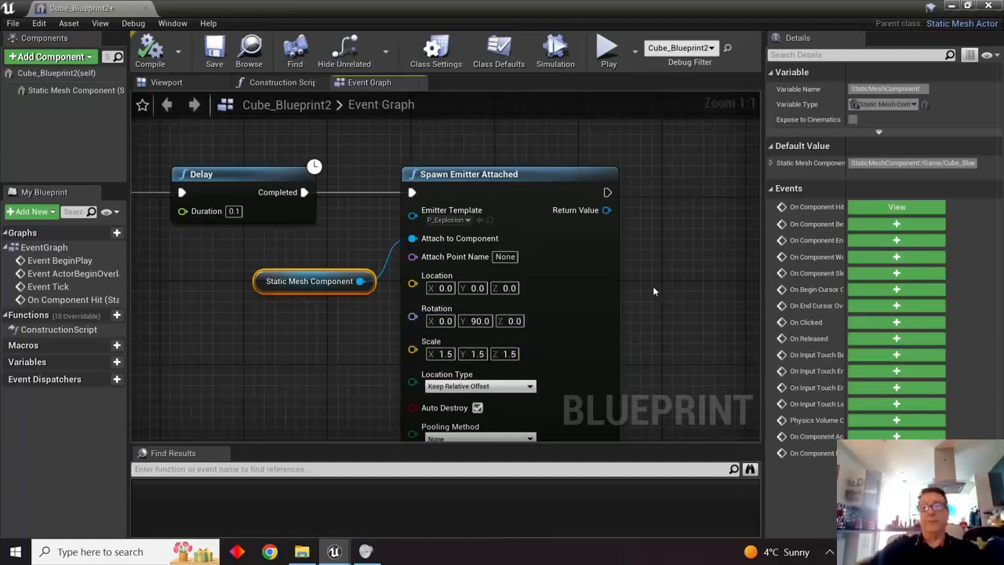
- Widen the event graph area and bring the chain from On Component Hit to the second Spawn Emitter Attached into view
right_click_drag(668, 292, 362, 331)
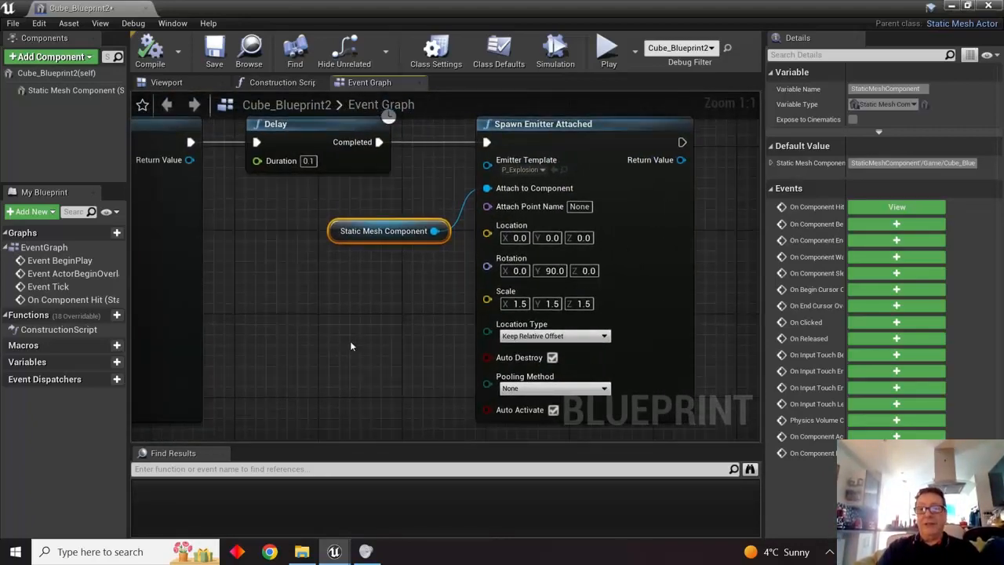
scroll(406, 376, "down", 4)
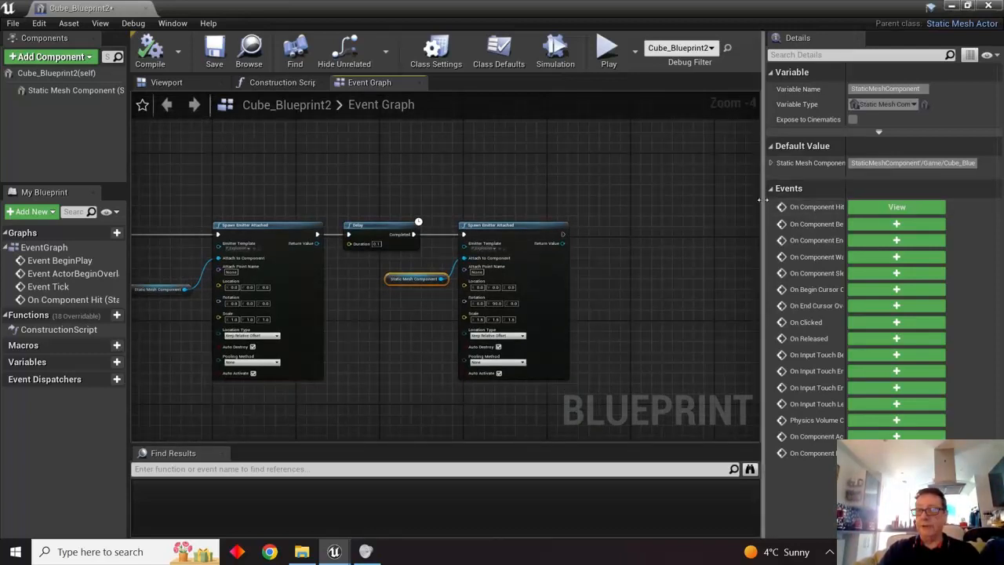
left_click_drag(764, 200, 951, 200)
right_click_drag(605, 320, 726, 312)
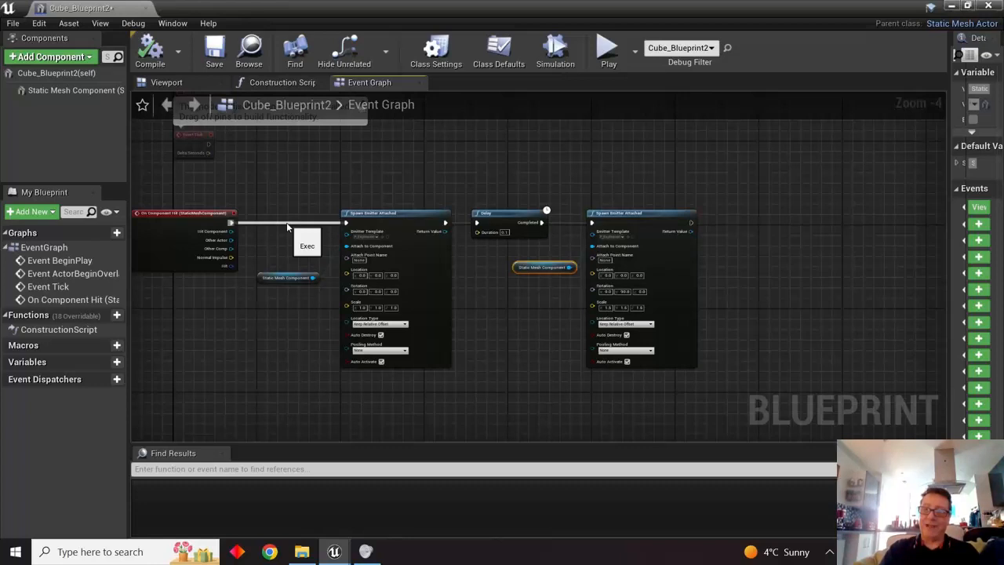
left_click_drag(312, 277, 346, 246)
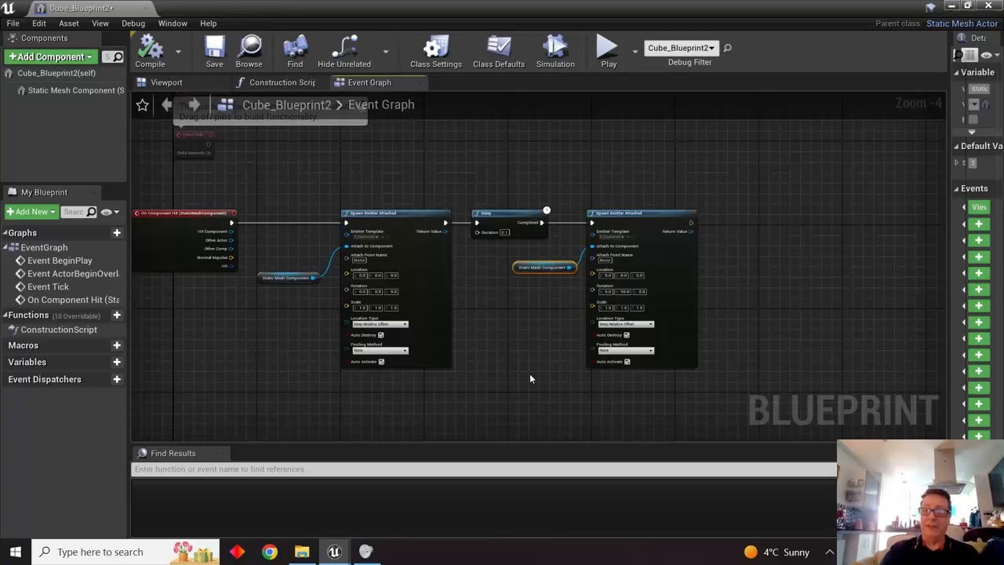
- Move the Delay, second Static Mesh Component and second Spawn Emitter Attached nodes together away from the first emitter, leaving a wide gap
scroll(473, 364, "up", 5)
right_click_drag(442, 339, 655, 455)
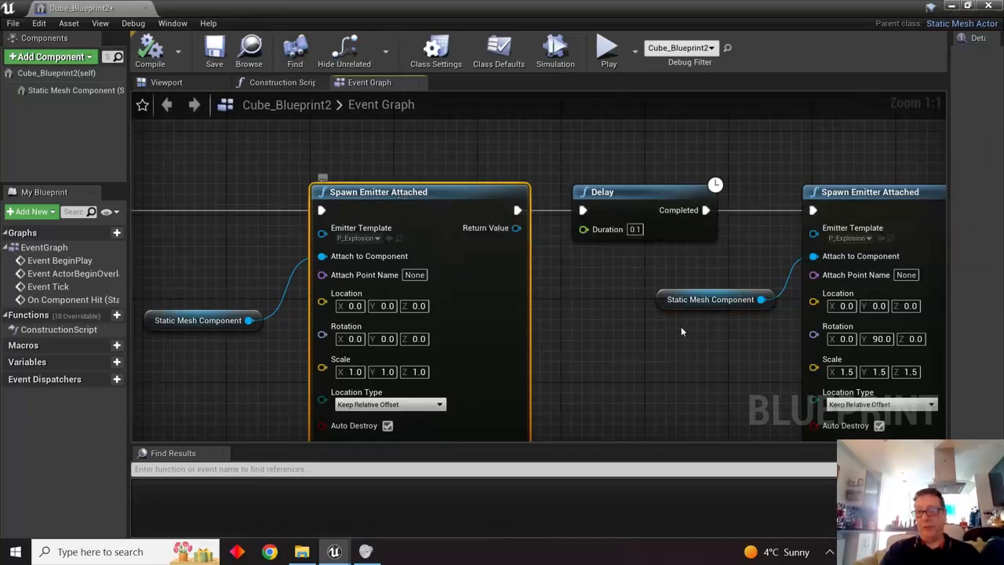
right_click_drag(669, 349, 530, 368)
right_click_drag(455, 343, 253, 288)
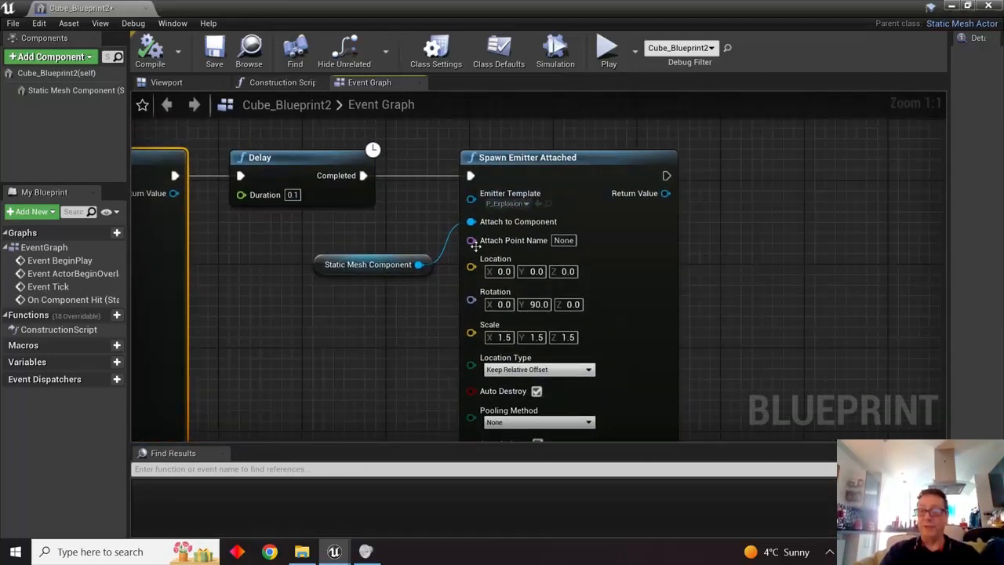
scroll(758, 258, "down", 3)
right_click_drag(758, 256, 708, 242)
left_click_drag(685, 134, 415, 364)
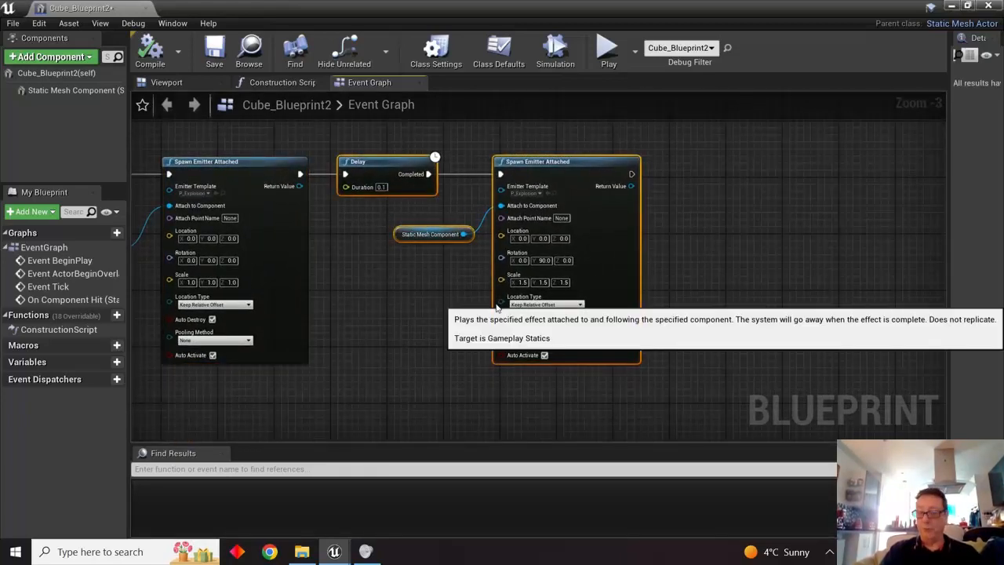
left_click_drag(468, 304, 496, 303)
key("Right")
key("Right")
key("Right")
key("Right")
key("Right")
key("Right")
key("Right")
key("Right")
key("Right")
key("Right")
key("Right")
key("Right")
key("Right")
key("Right")
key("Right")
key("Right")
key("Right")
key("Right")
key("Right")
key("Right")
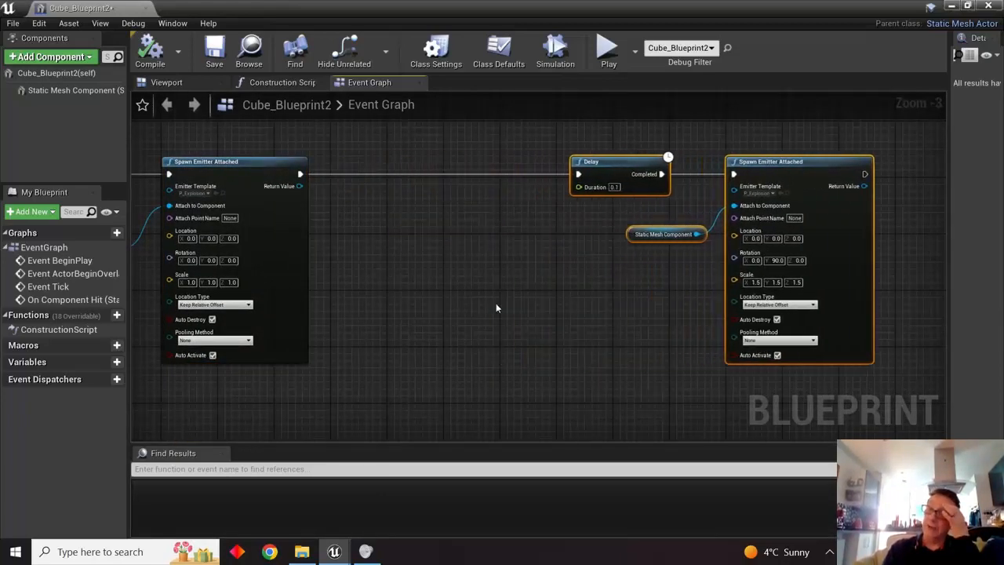
left_click(496, 302)
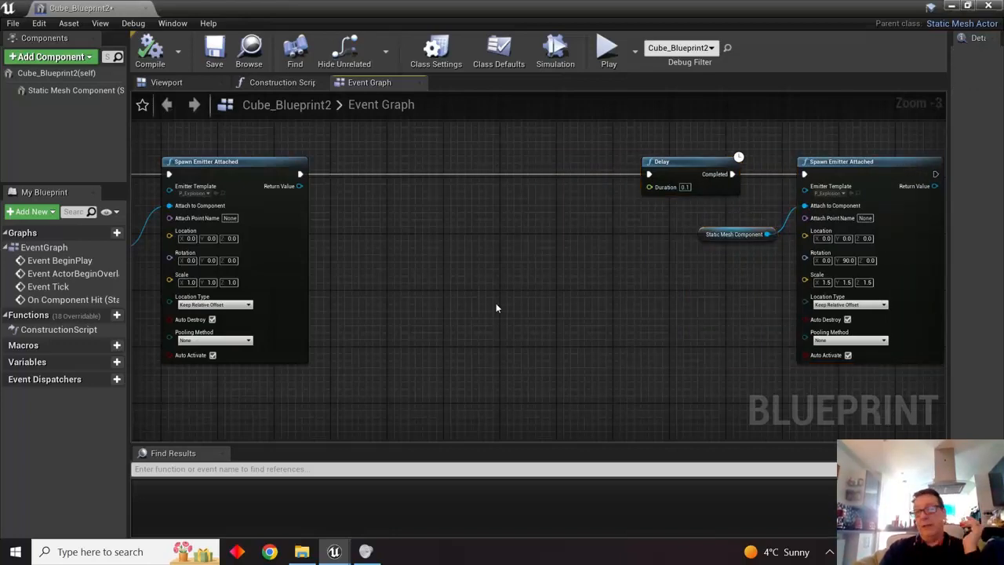
right_click_drag(496, 306, 670, 316)
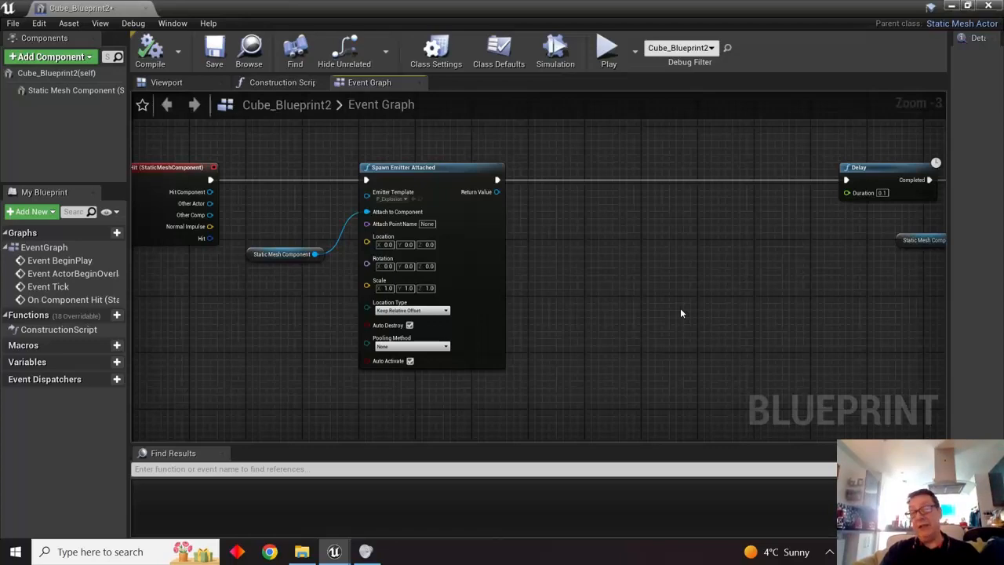
- Return to the level editor and open the Particles folder inside StarterContent
left_click(951, 7)
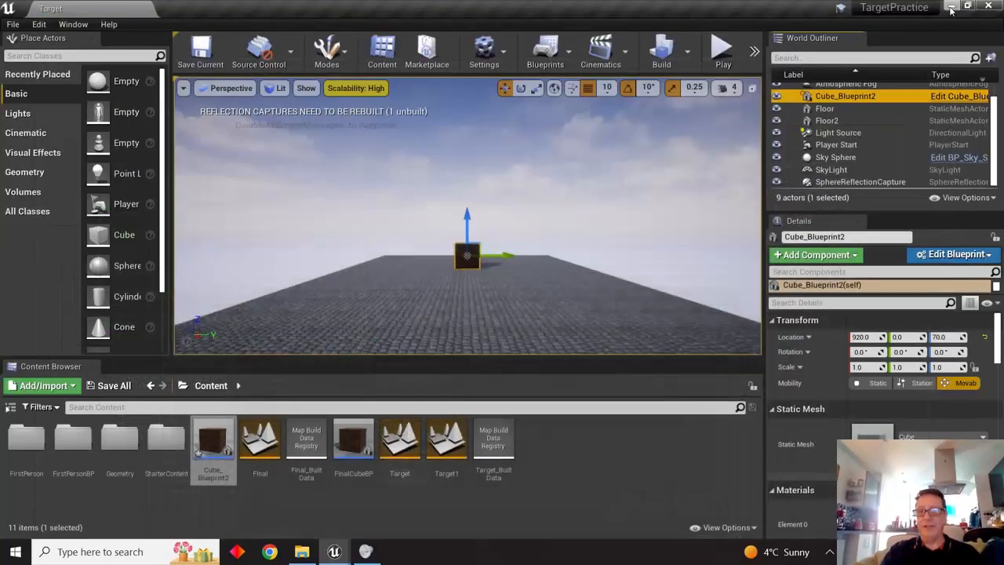
double_click(166, 440)
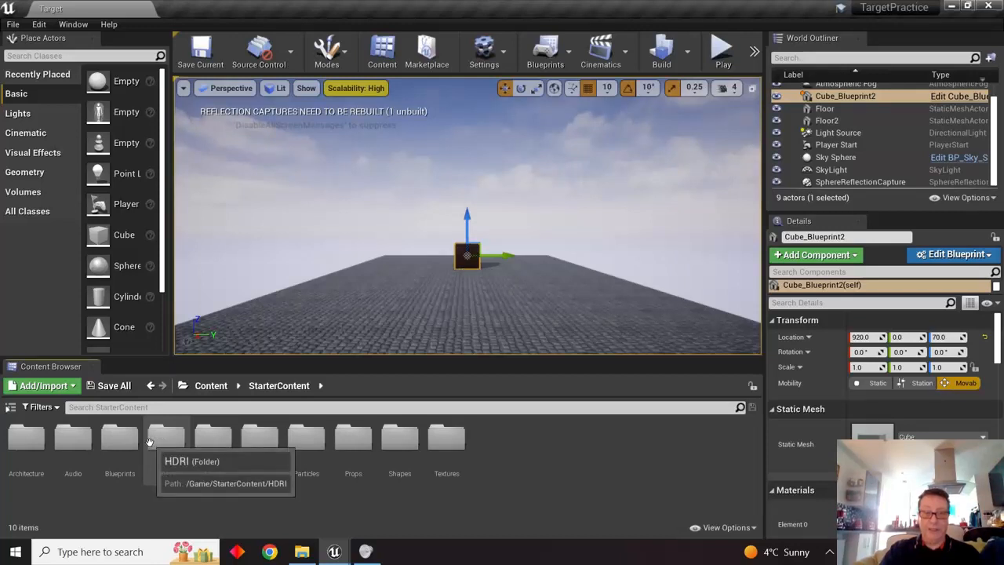
double_click(306, 440)
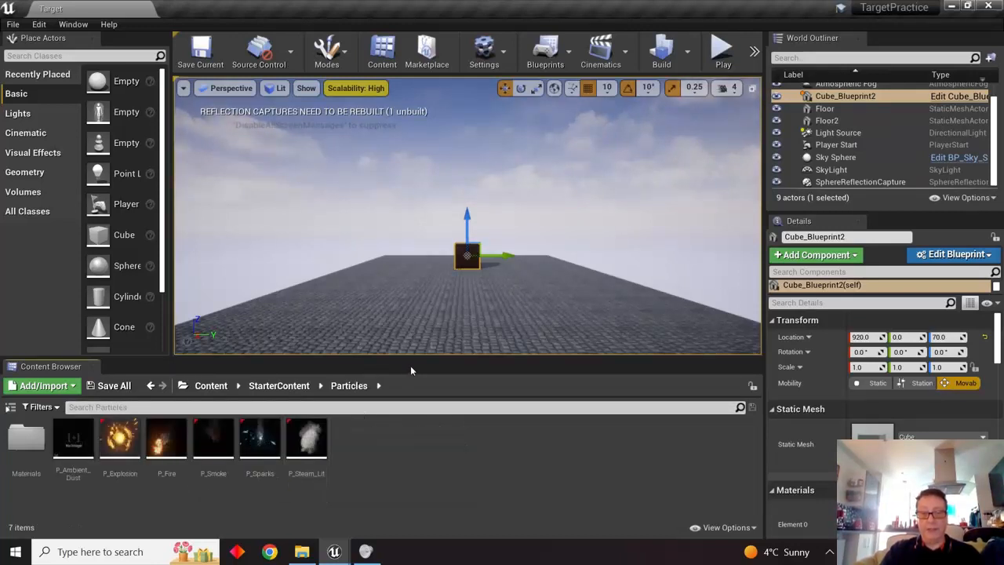
- Preview the P_Explosion particle system in its editor, close it and return to the level editor
double_click(129, 453)
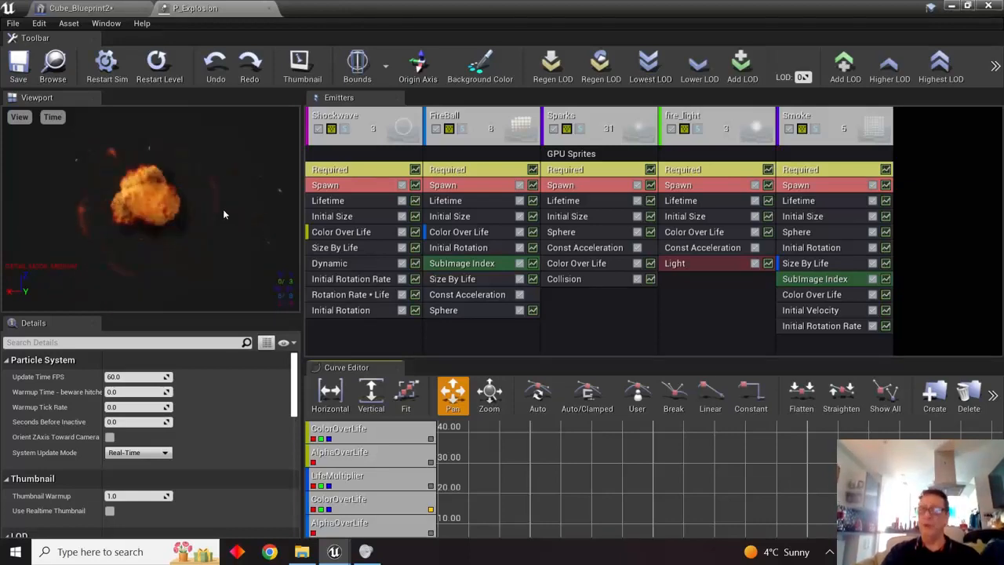
left_click(269, 9)
left_click(951, 6)
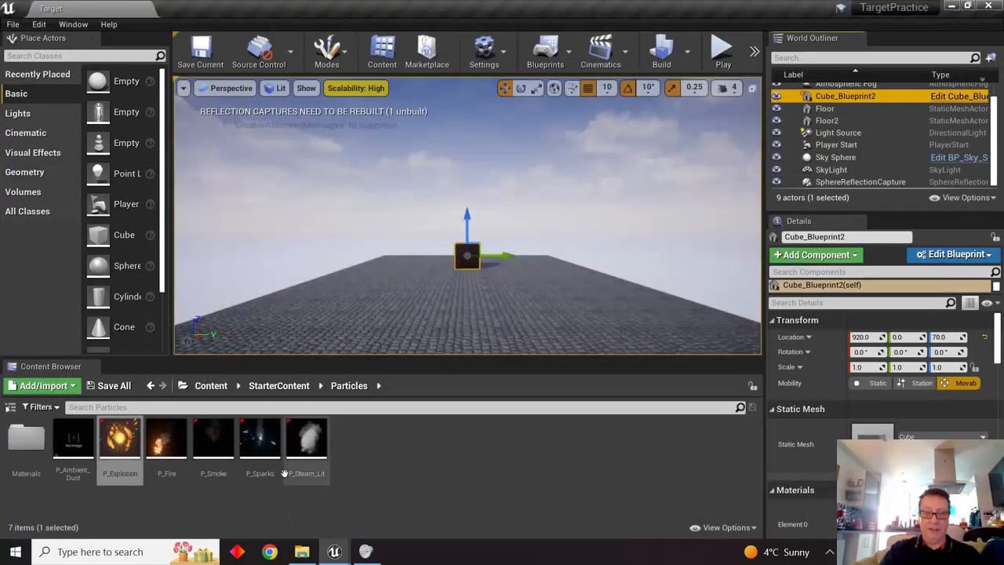
- Open the Audio folder inside StarterContent and enlarge the Content Browser to show all its sounds
left_click(279, 385)
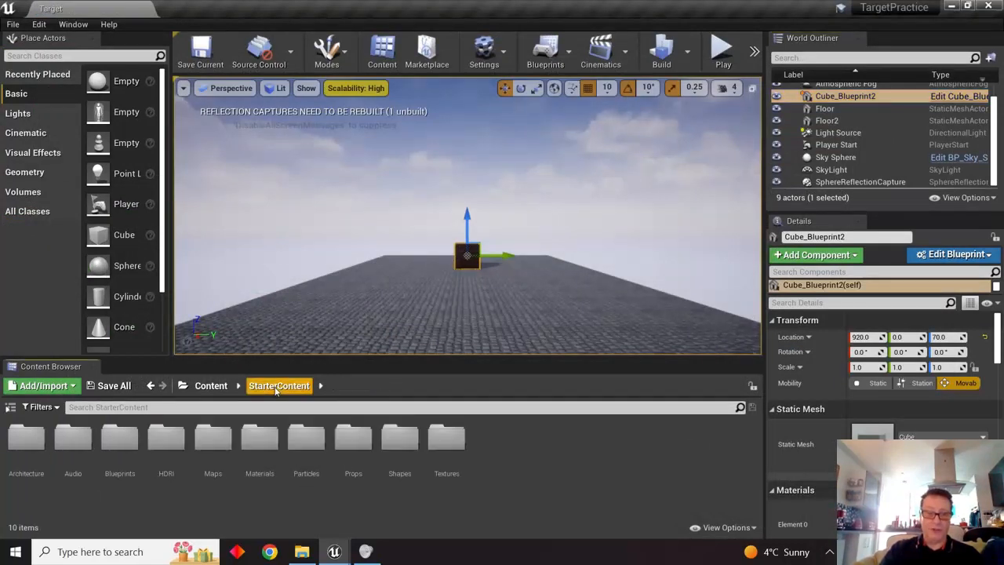
double_click(73, 438)
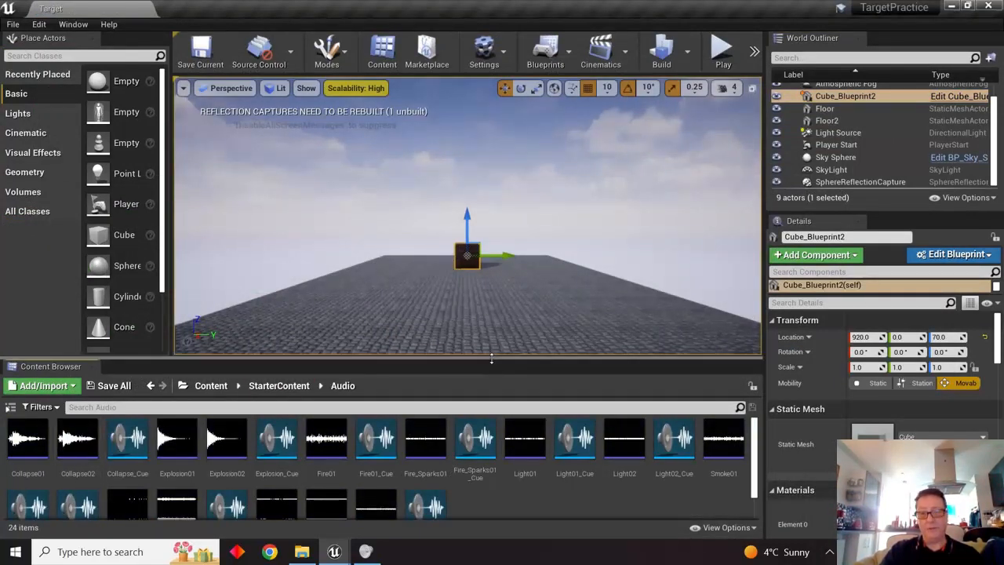
left_click_drag(492, 358, 491, 222)
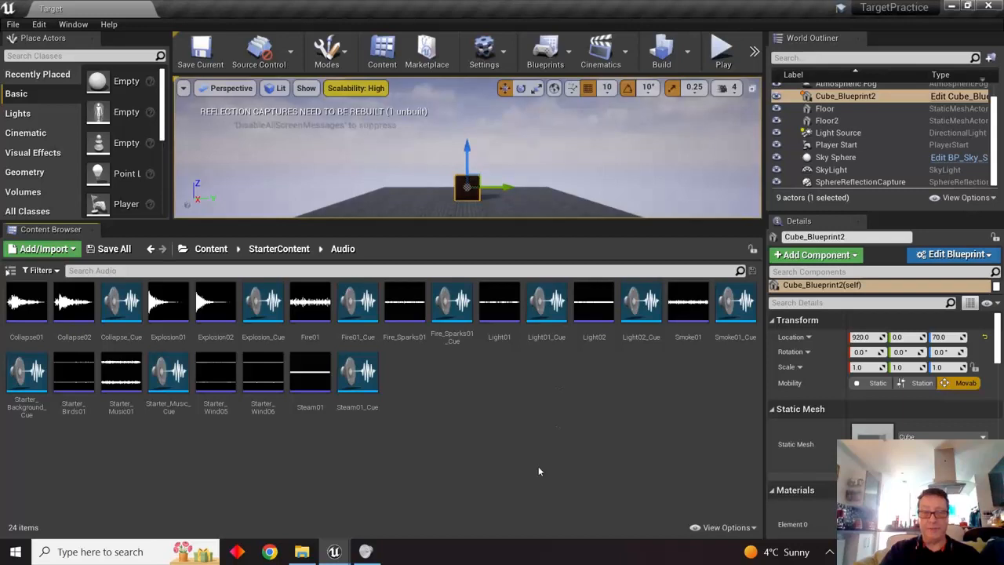
- Listen to sample sounds from the Audio folder, including Starter_Background_Cue, Starter_Music01 and Explosion02
left_click(216, 305)
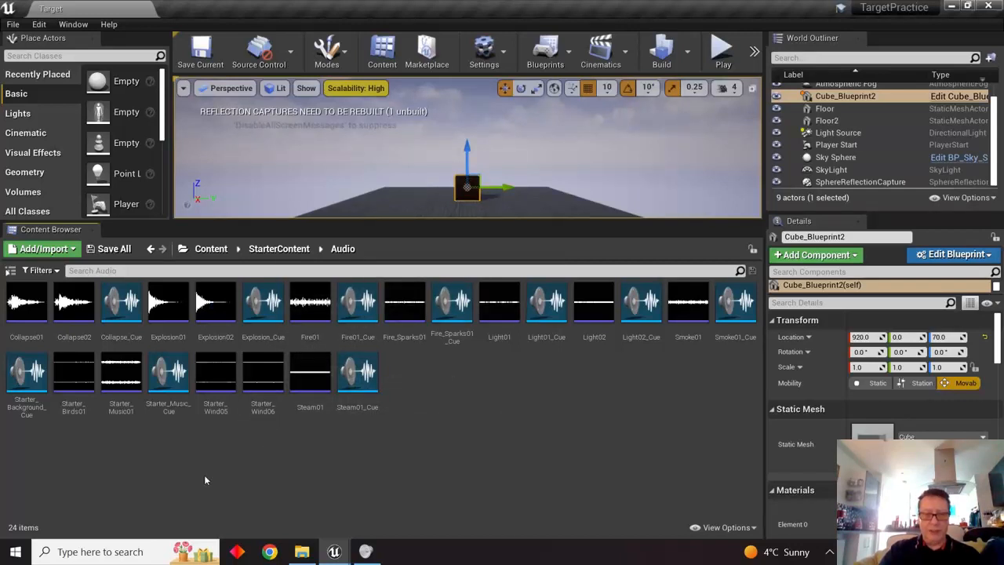
mouse_move(551, 318)
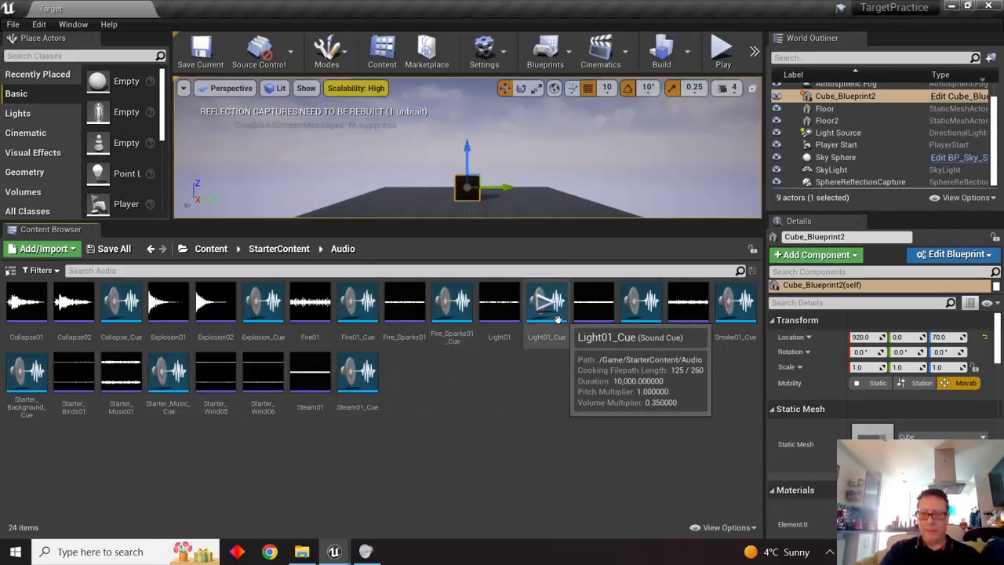
left_click(454, 308)
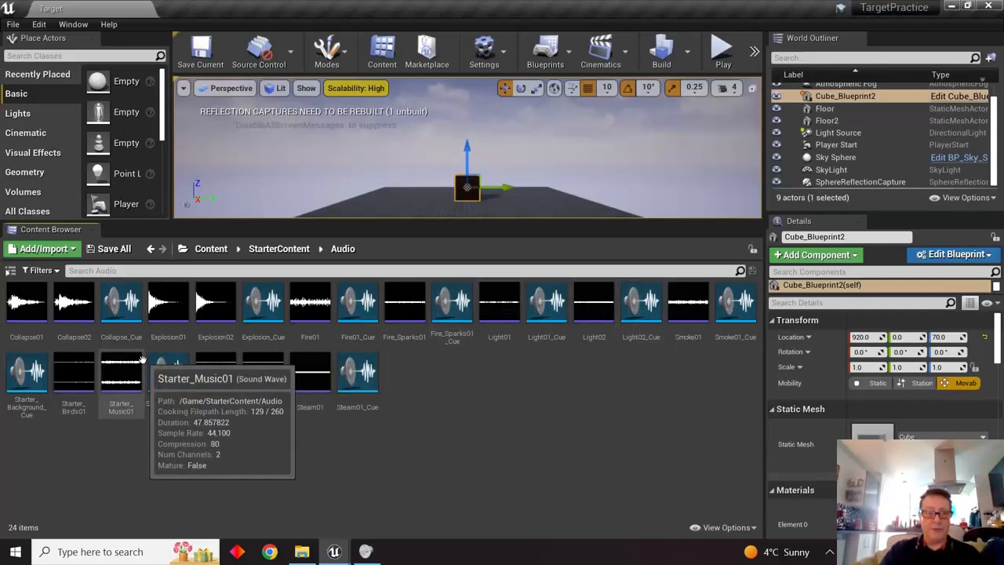
left_click(31, 379)
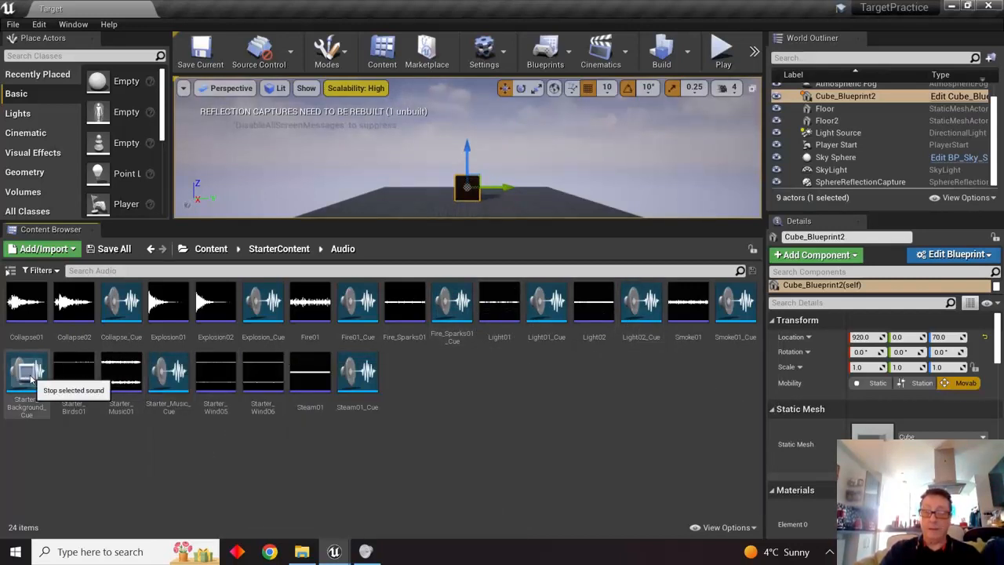
left_click(118, 377)
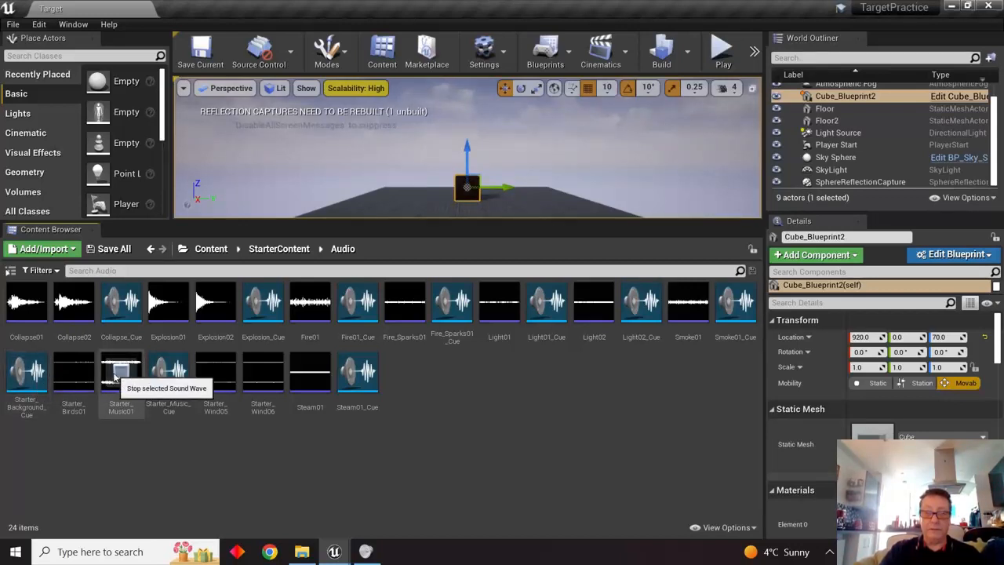
left_click(117, 375)
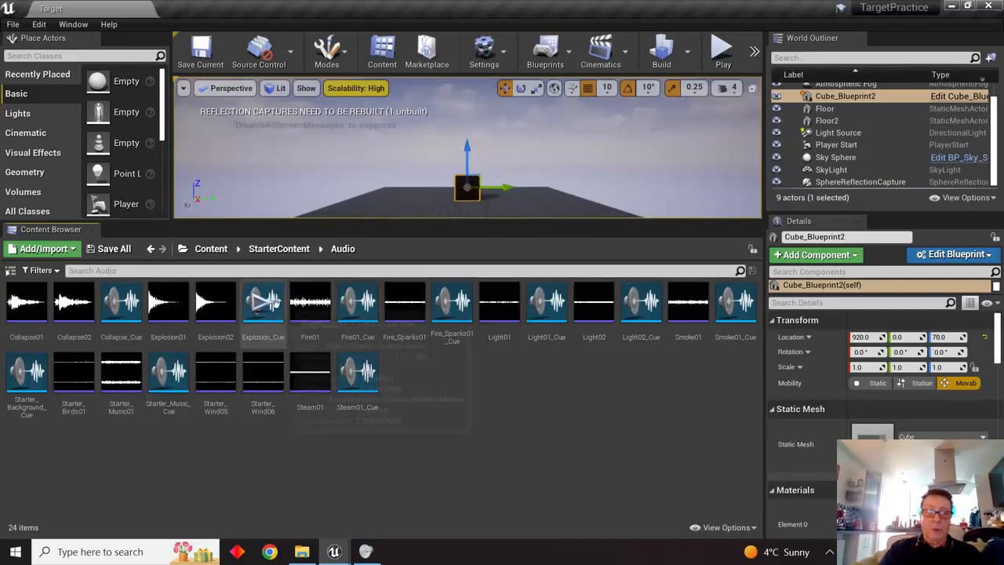
left_click(216, 303)
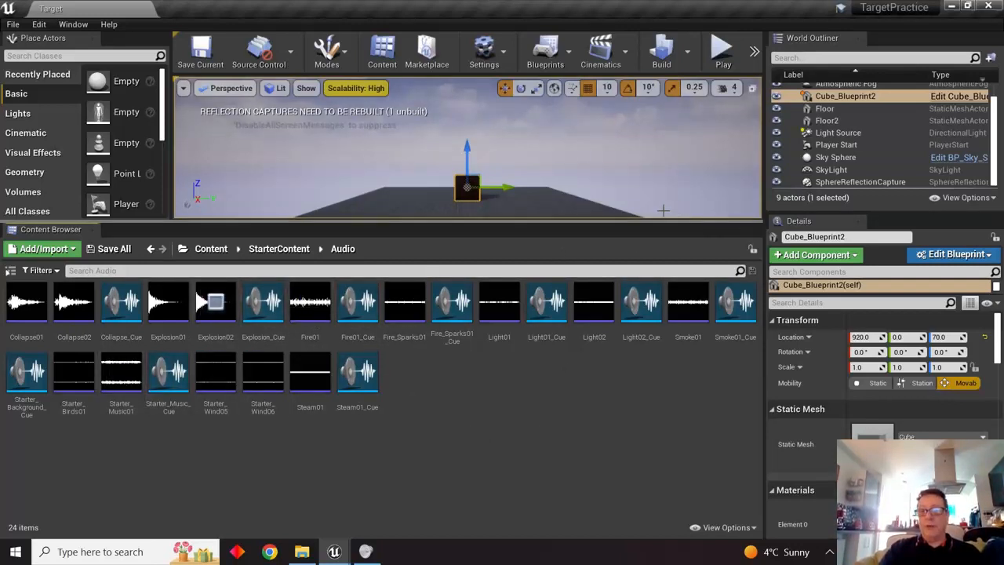
- Shrink the Content Browser and switch back and forth between the cube's blueprint editor and the level editor
left_click_drag(645, 222, 620, 411)
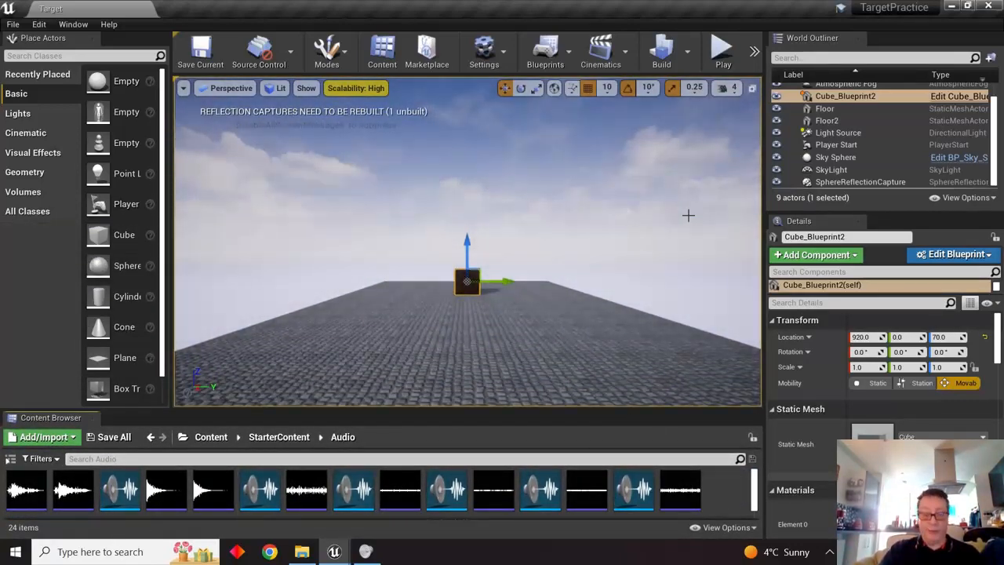
key("alt+Tab")
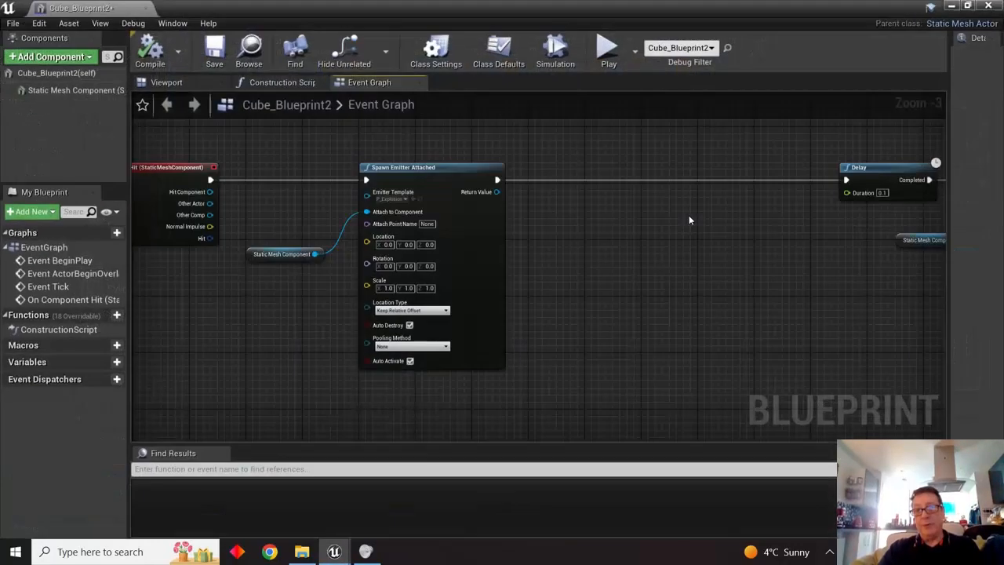
left_click(952, 7)
key("alt+Tab")
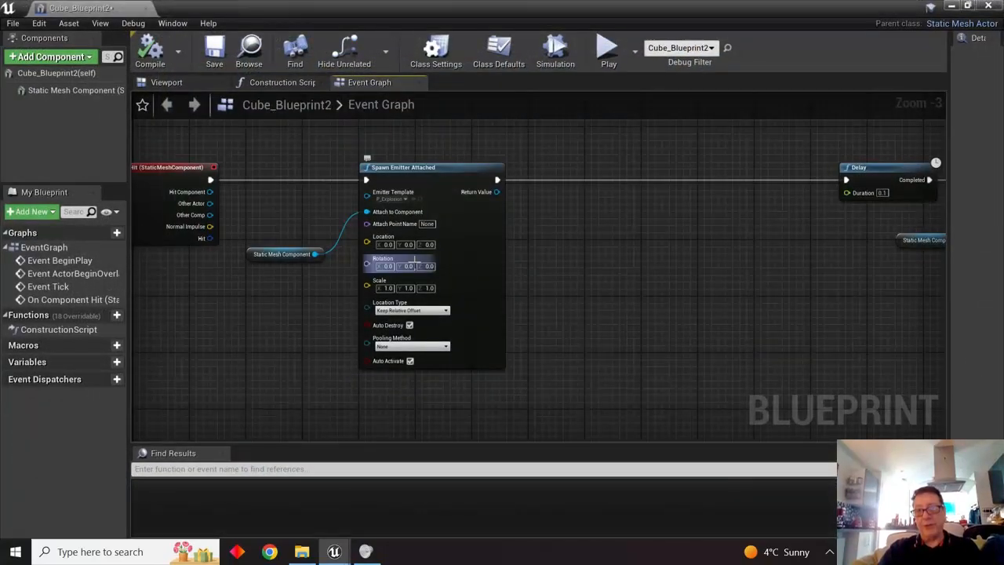
key("alt+Tab")
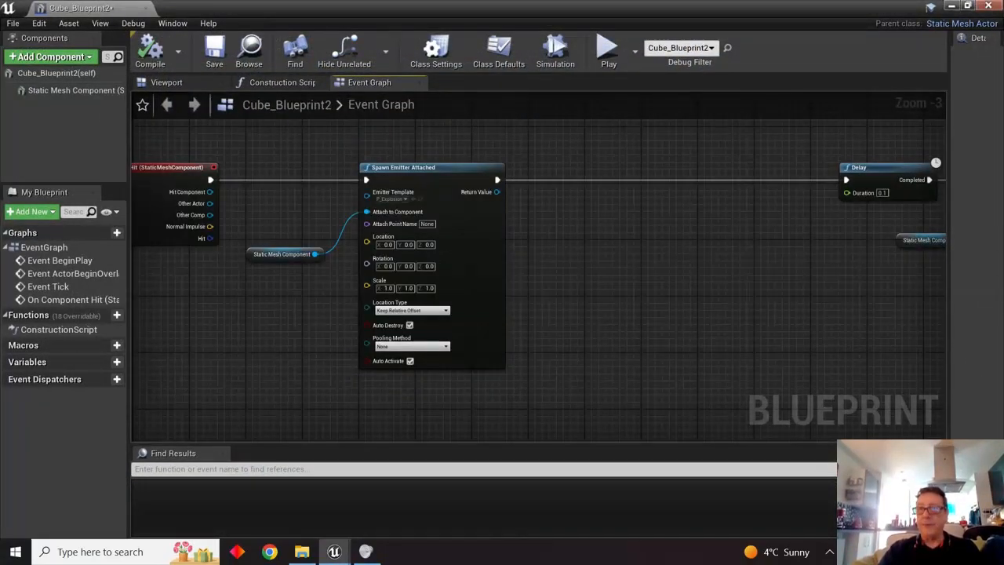
left_click(952, 5)
left_click(463, 279)
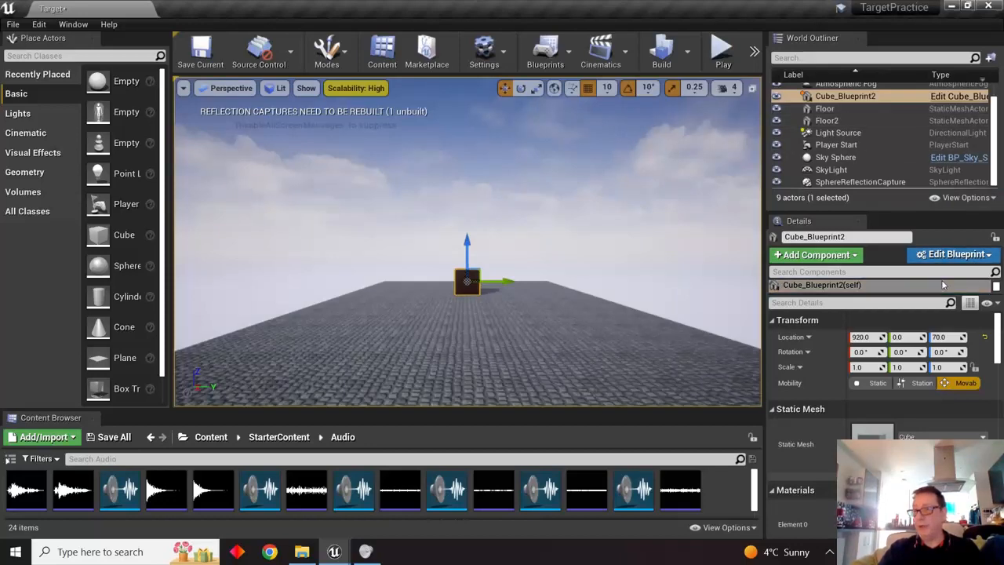
- Go to the top-level Content folder, enlarge the Content Browser and open Cube_Blueprint2
left_click(211, 437)
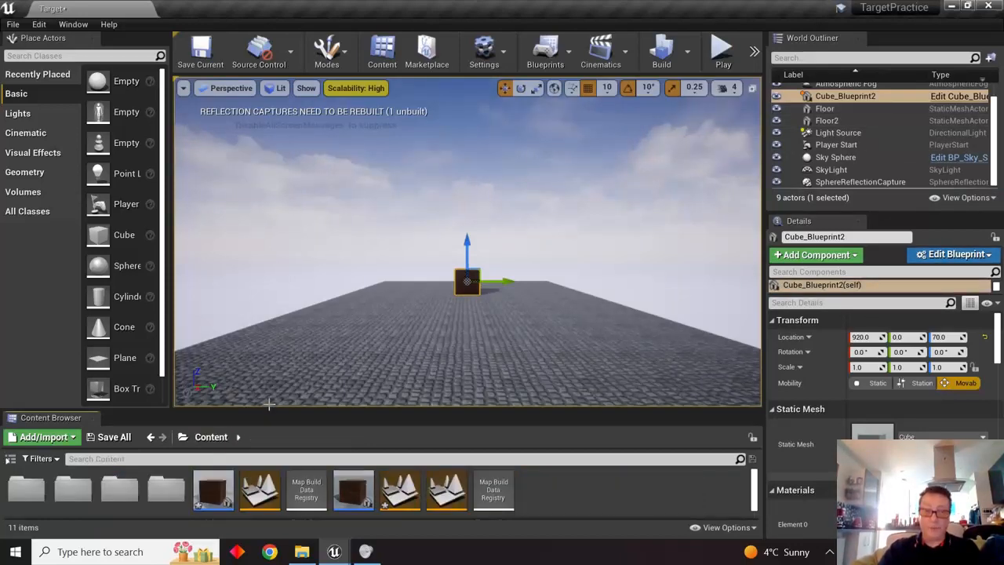
left_click_drag(266, 411, 266, 262)
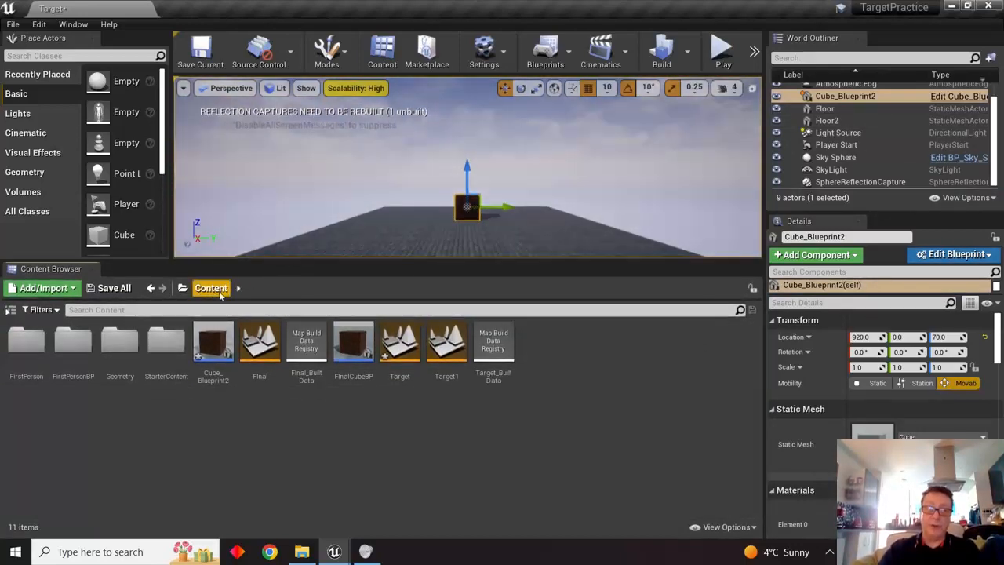
double_click(212, 346)
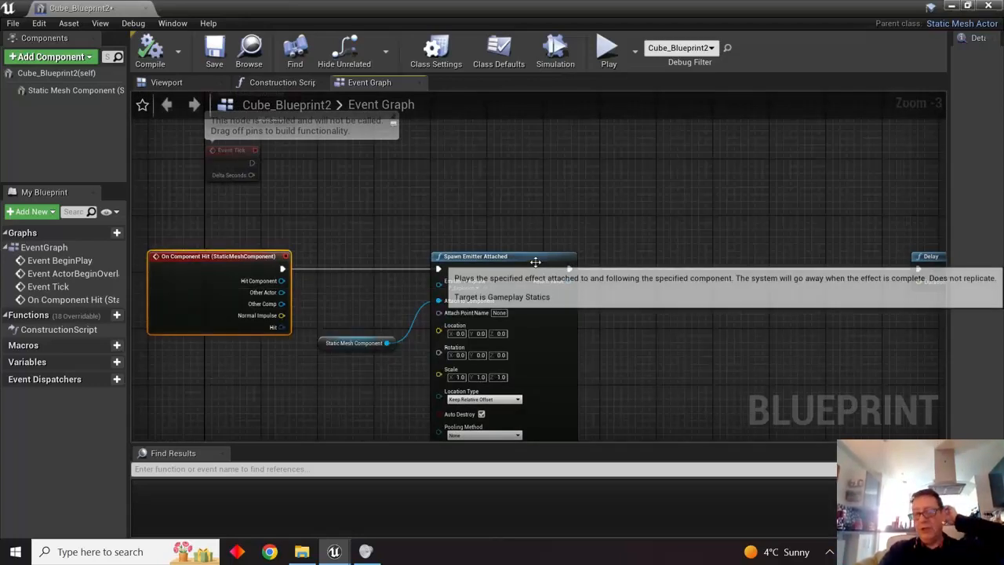
- Add a Spawn Sound Attached node from the first Spawn Emitter Attached node's execution output and align it beside that node, before the Delay
left_click(481, 318)
scroll(481, 318, "up", 3)
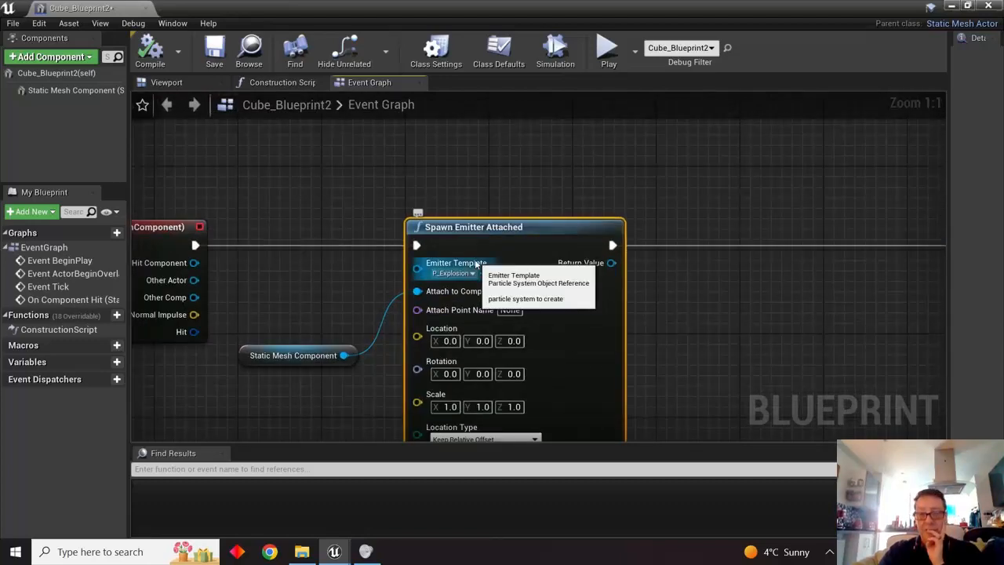
left_click(263, 356)
right_click_drag(839, 361, 514, 350)
right_click_drag(756, 327, 516, 349)
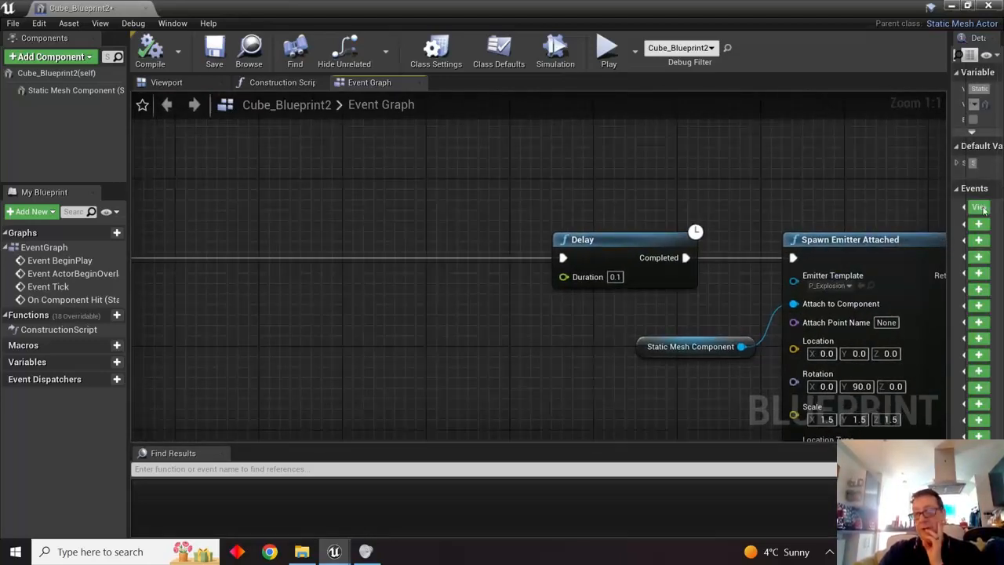
right_click_drag(278, 419, 679, 401)
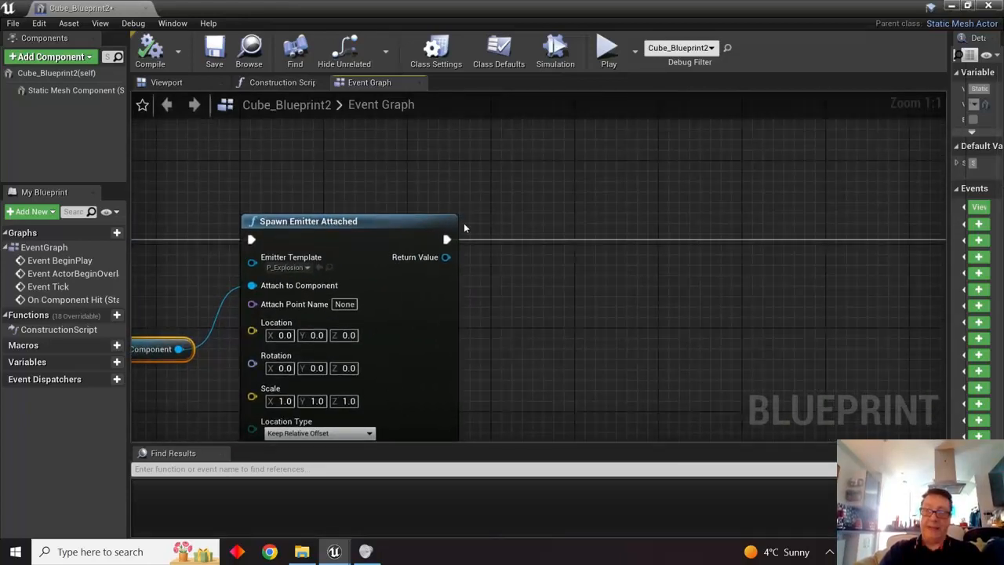
left_click_drag(446, 239, 607, 317)
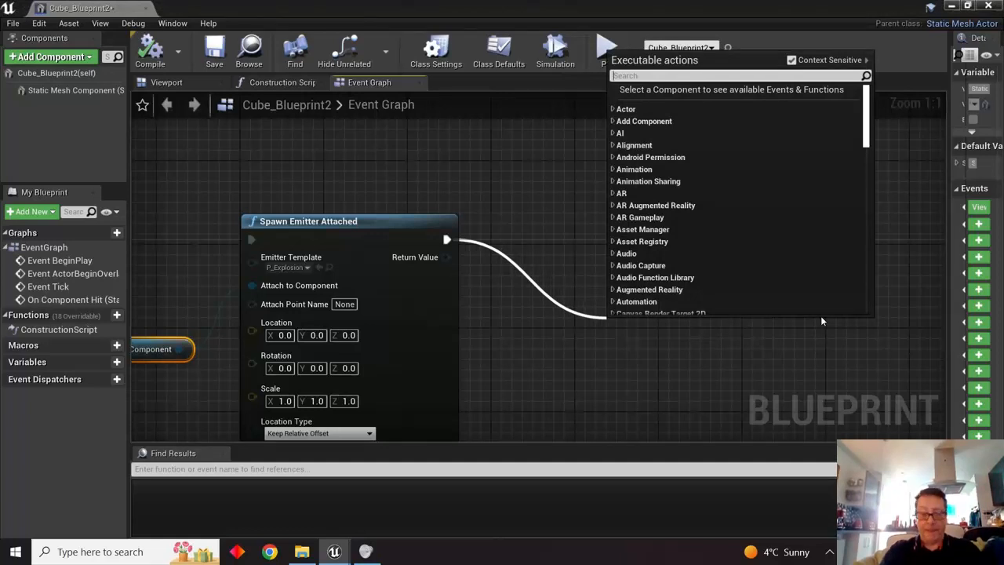
type("spawn")
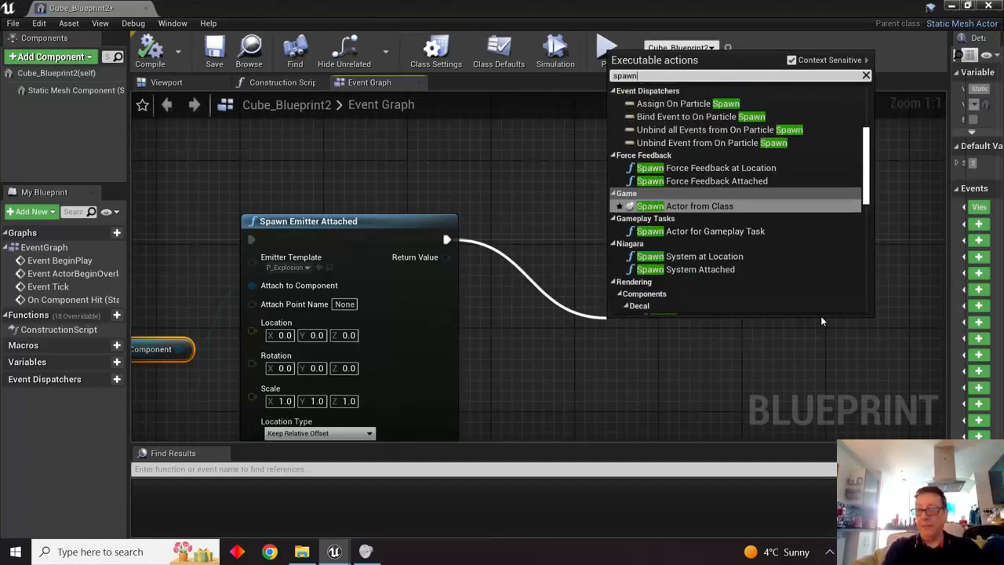
type("s")
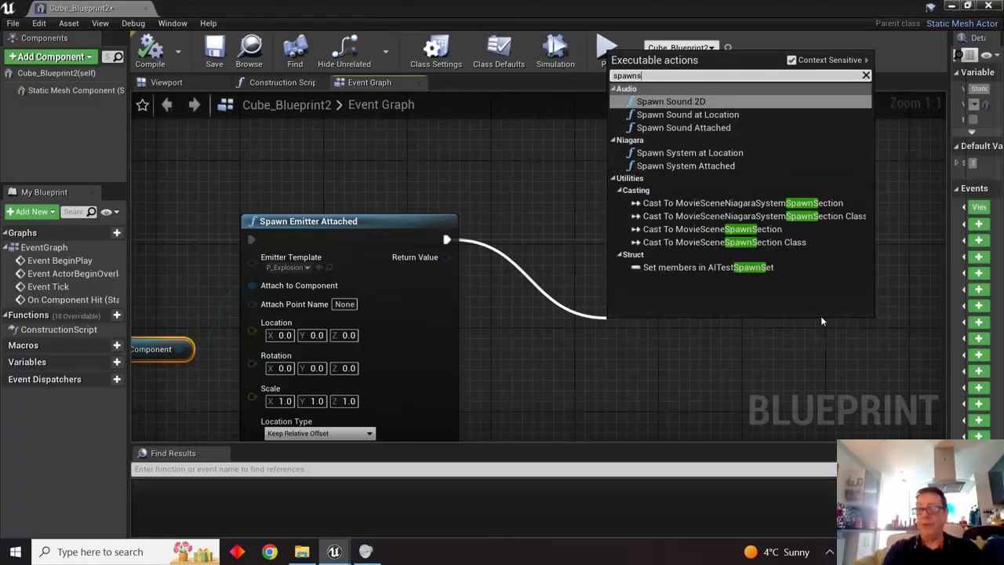
left_click(698, 129)
left_click_drag(643, 325, 549, 219)
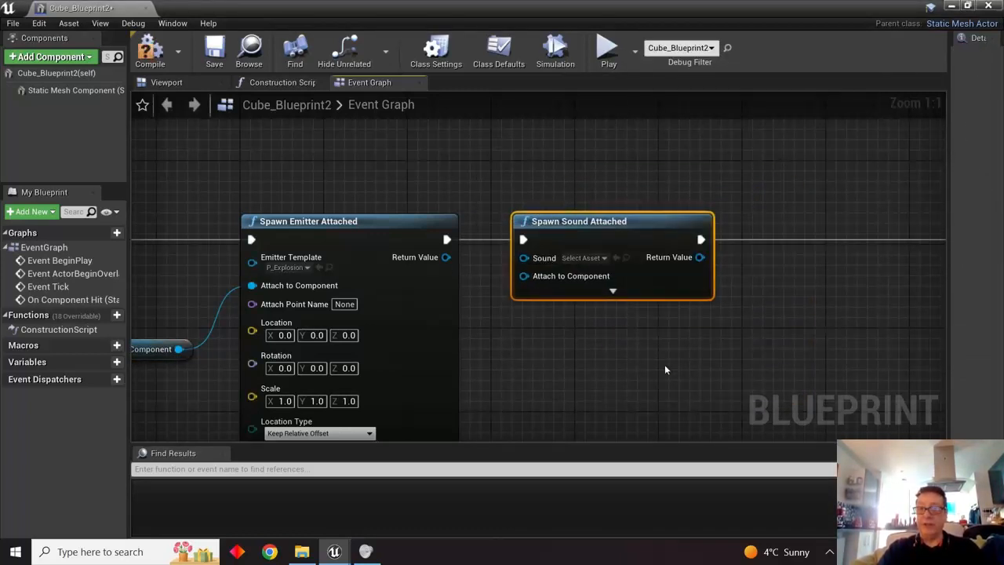
- Expand the Spawn Sound Attached node to examine its advanced settings, such as volume, pitch and start time, and collapse it again
right_click_drag(669, 370, 673, 230)
left_click(617, 152)
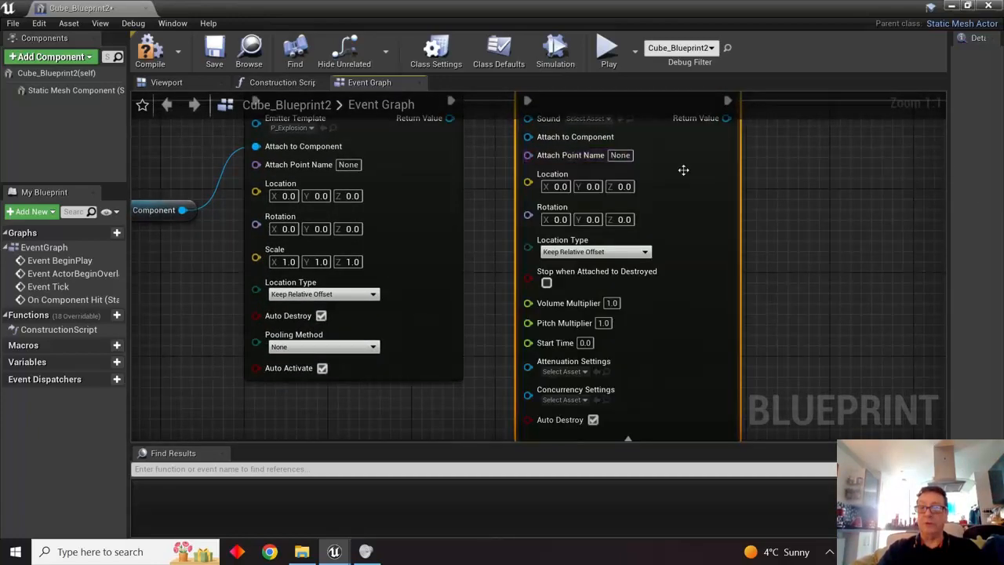
scroll(792, 298, "down", 2)
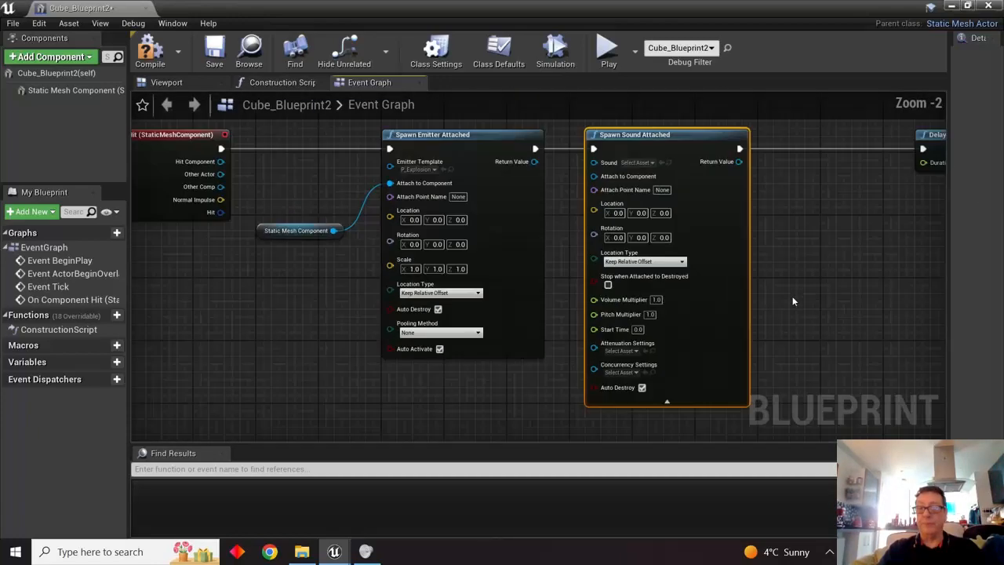
left_click(668, 402)
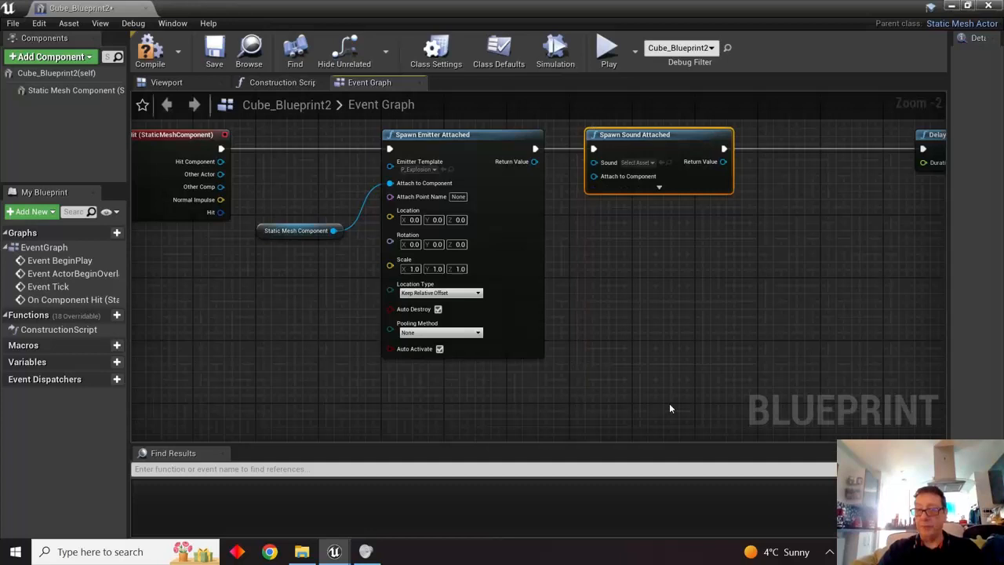
left_click(661, 188)
scroll(788, 267, "up", 2)
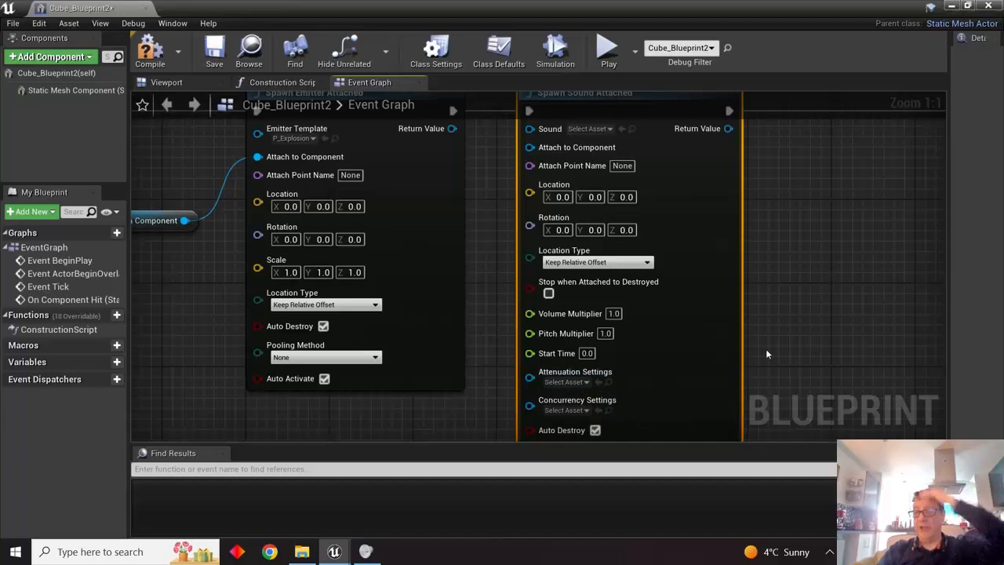
scroll(766, 356, "down", 2)
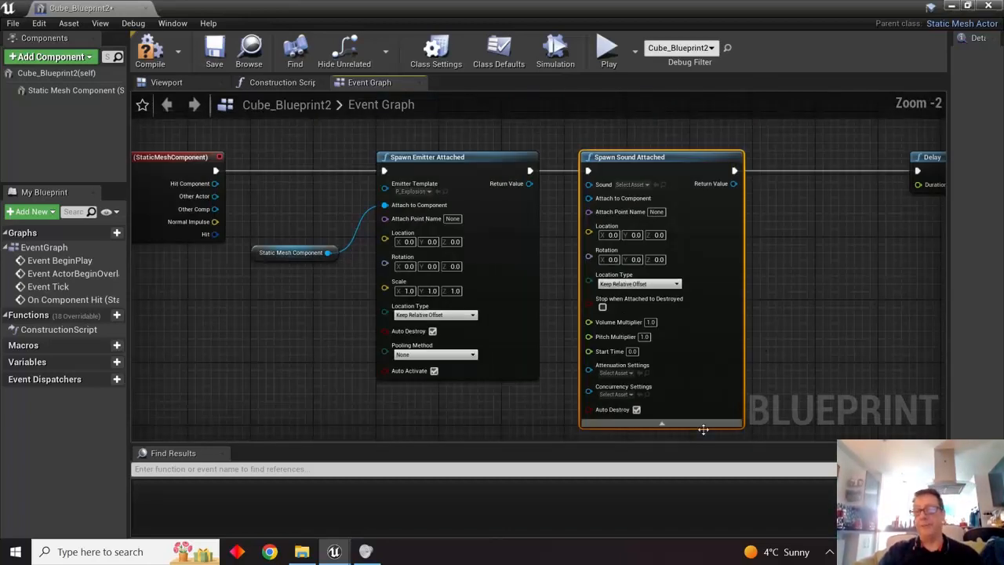
left_click(663, 425)
- Set the Spawn Sound Attached node's sound to the Explosion02 sound wave
scroll(747, 285, "up", 2)
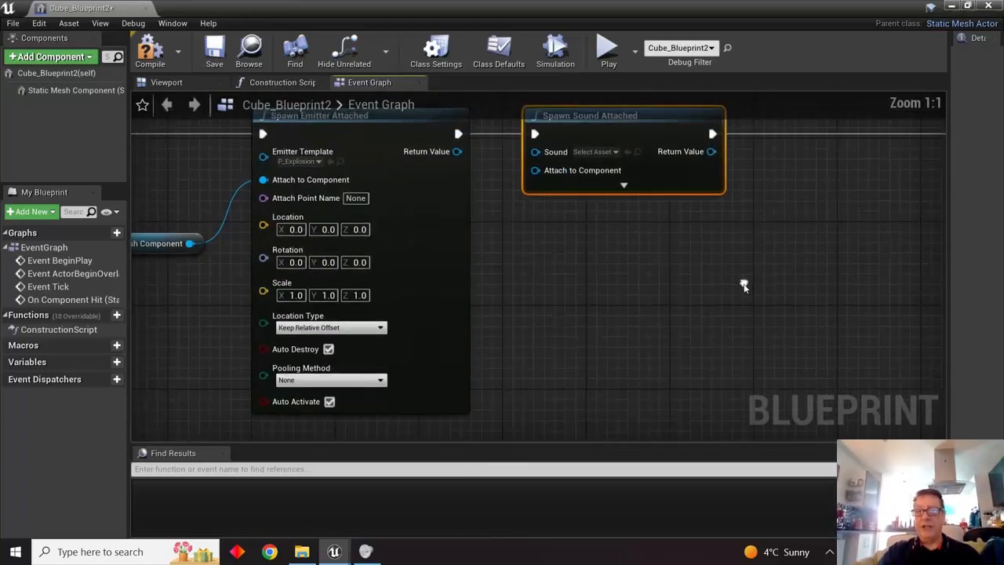
right_click_drag(744, 285, 785, 386)
left_click(654, 256)
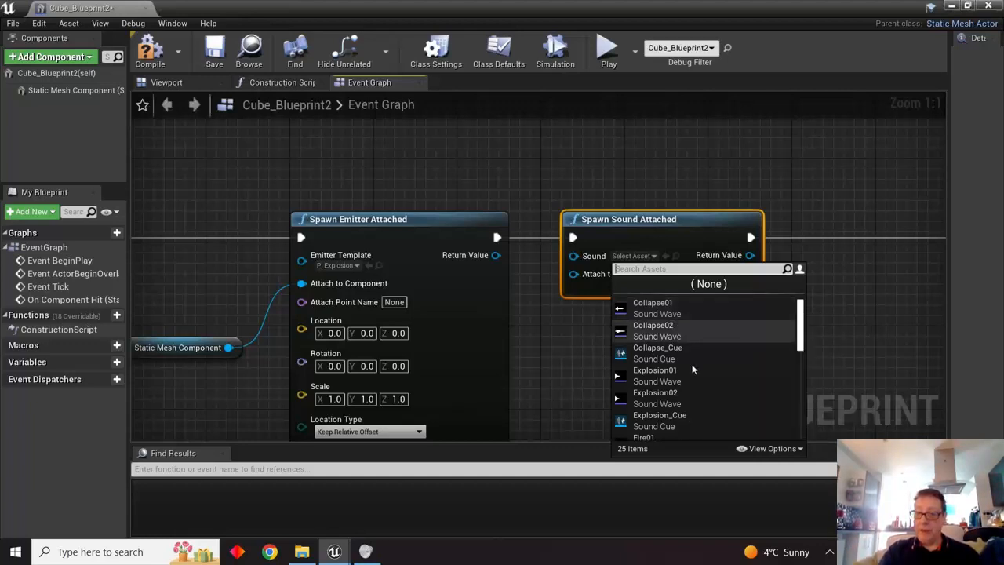
left_click(658, 400)
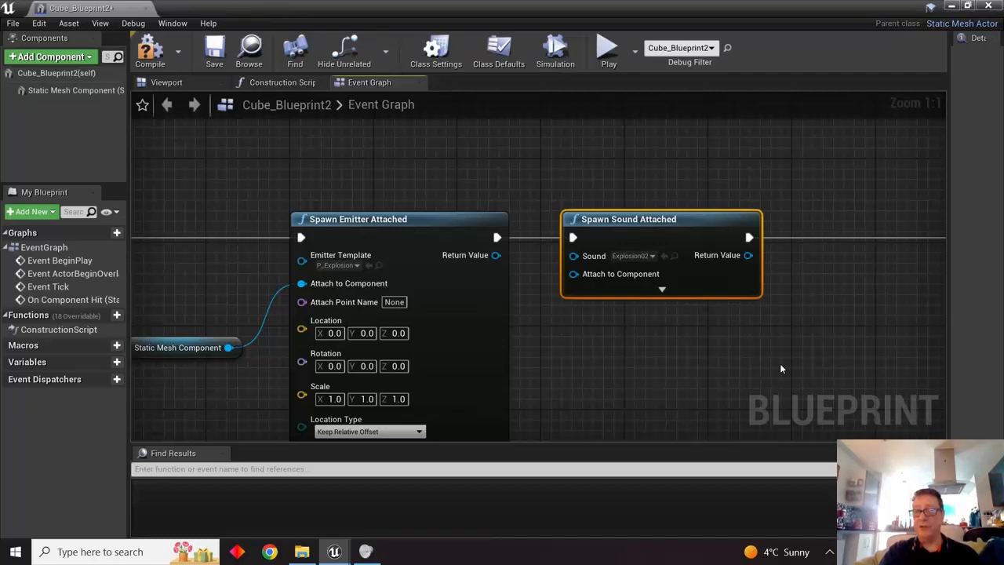
- Duplicate the Static Mesh Component reference, connect it to Spawn Sound Attached's Attach to Component input and place it below that node
right_click_drag(787, 359, 625, 346)
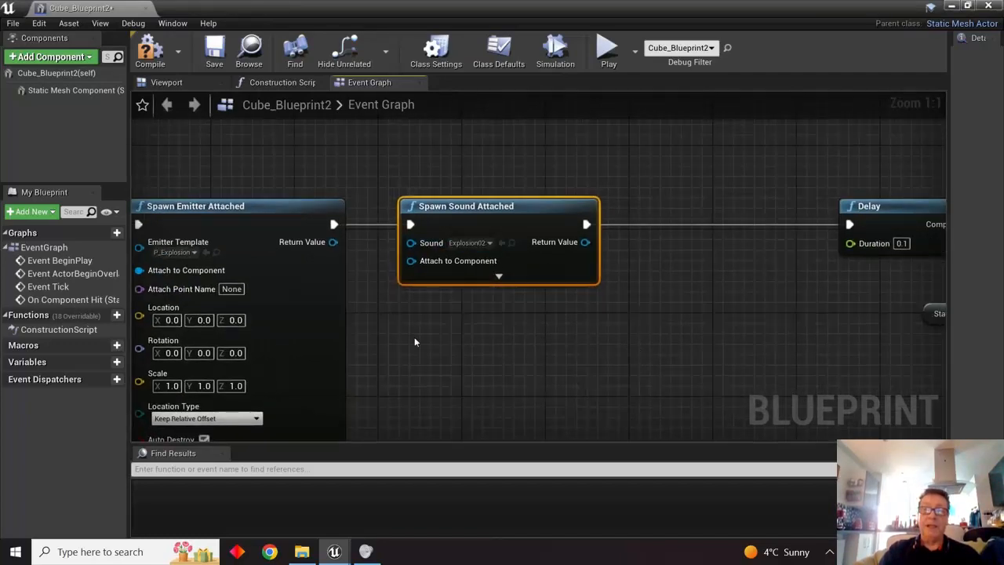
right_click_drag(414, 342, 504, 359)
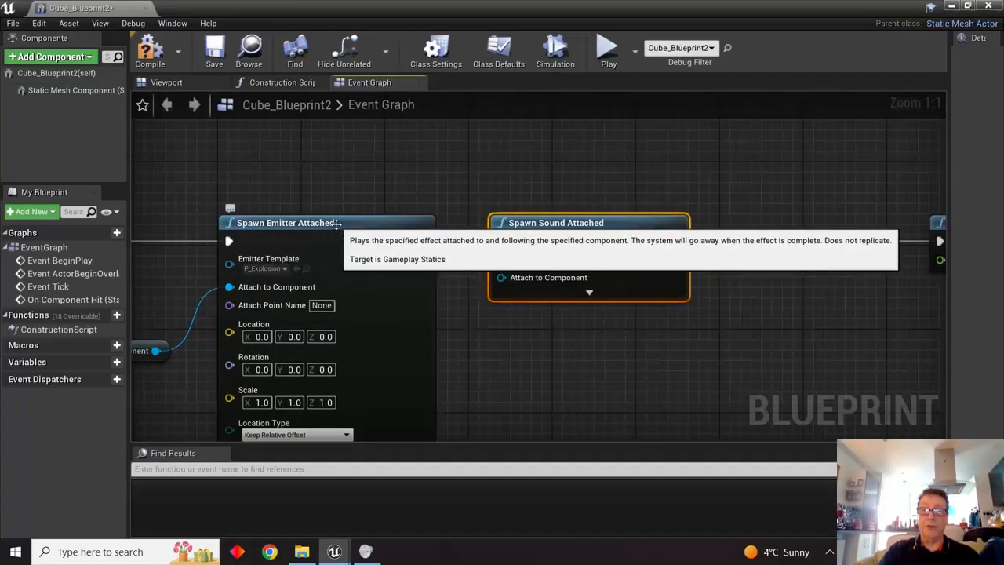
right_click_drag(684, 341, 819, 283)
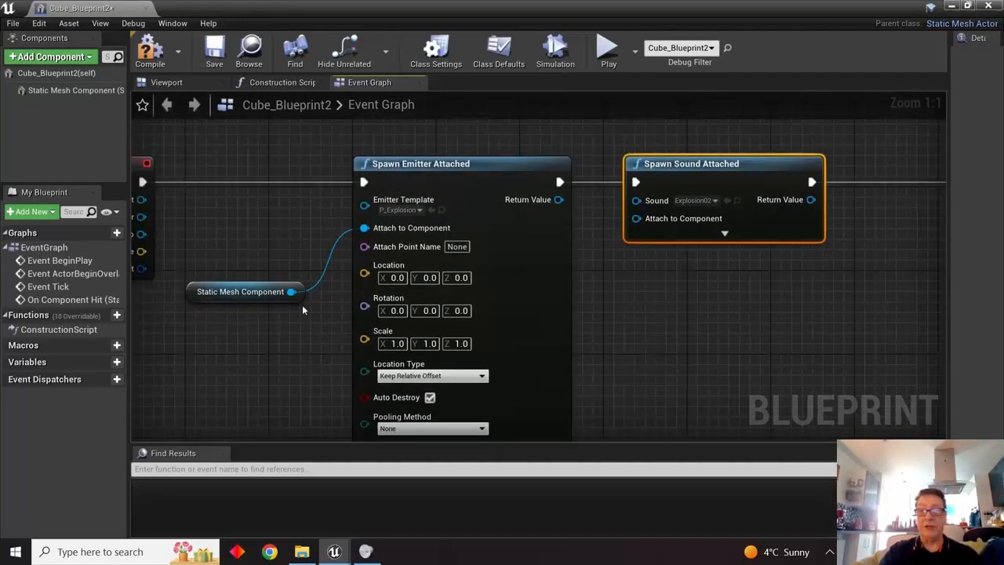
left_click(251, 292)
left_click_drag(75, 90, 617, 313)
left_click_drag(720, 323, 636, 219)
right_click_drag(823, 342, 701, 333)
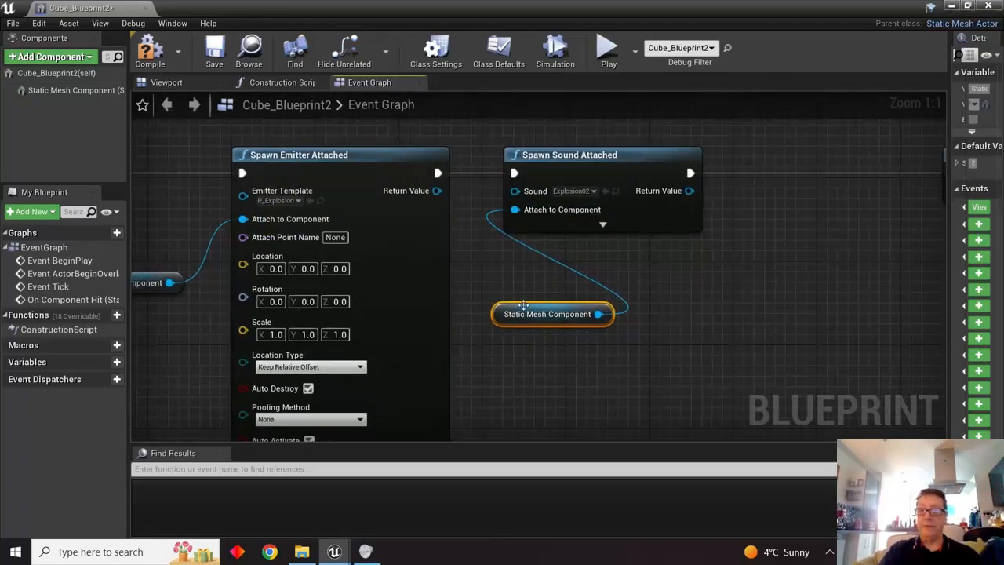
left_click_drag(524, 305, 513, 274)
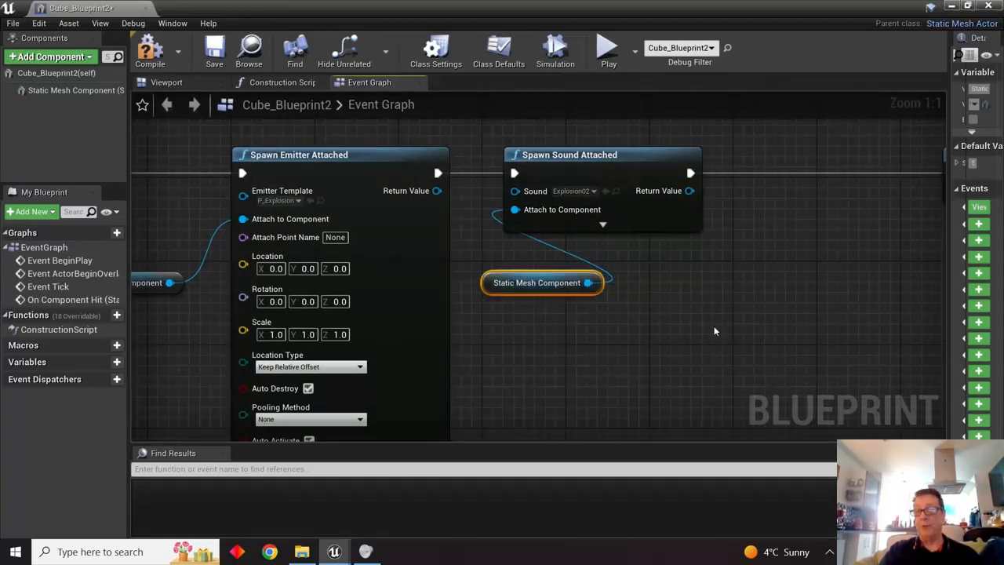
- Move the Delay, second Spawn Emitter Attached and its Static Mesh Component together so they sit close beside the Spawn Sound Attached node
right_click_drag(735, 320, 265, 359)
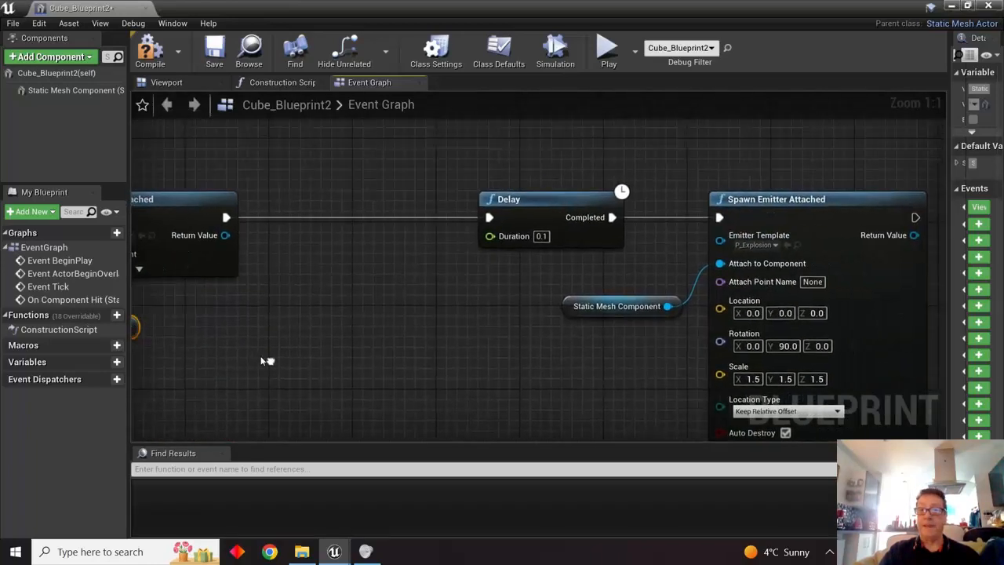
scroll(351, 354, "down", 4)
right_click_drag(350, 355, 408, 272)
left_click(594, 210, "shift")
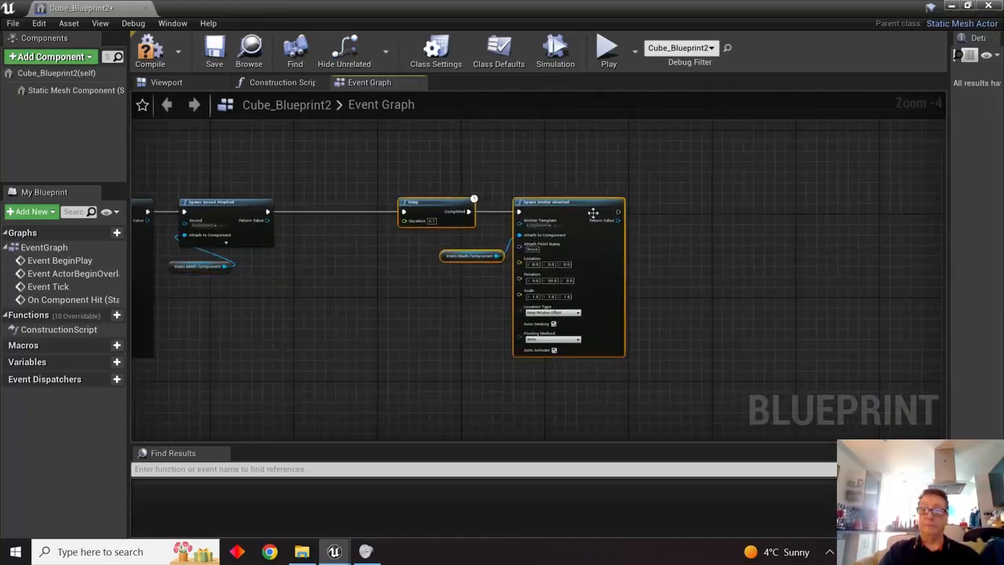
left_click_drag(587, 207, 477, 207)
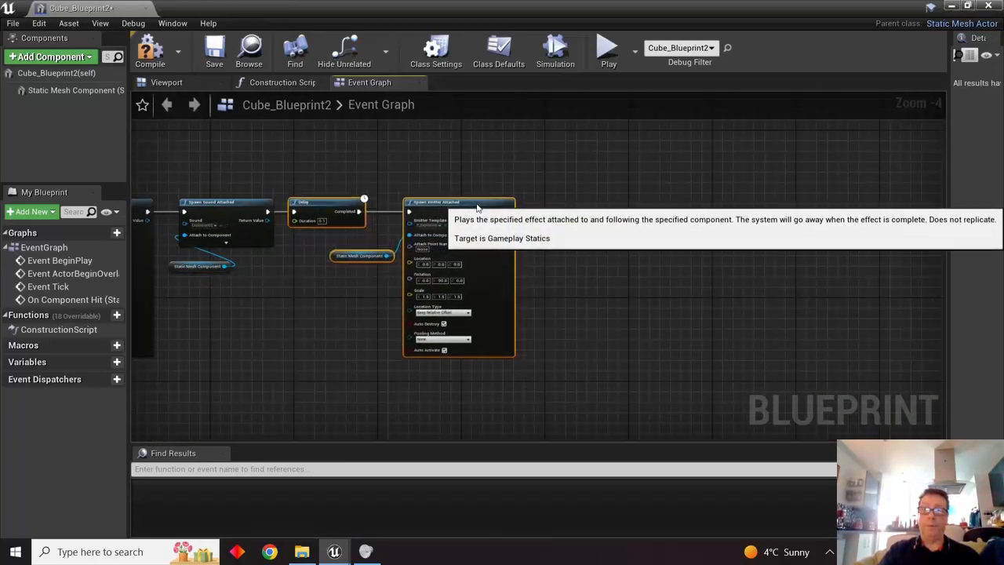
right_click(657, 278)
- Copy Spawn Sound Attached with its Static Mesh Component, paste the pair after the second Spawn Emitter Attached and connect the execution pins
left_click_drag(220, 194, 207, 324)
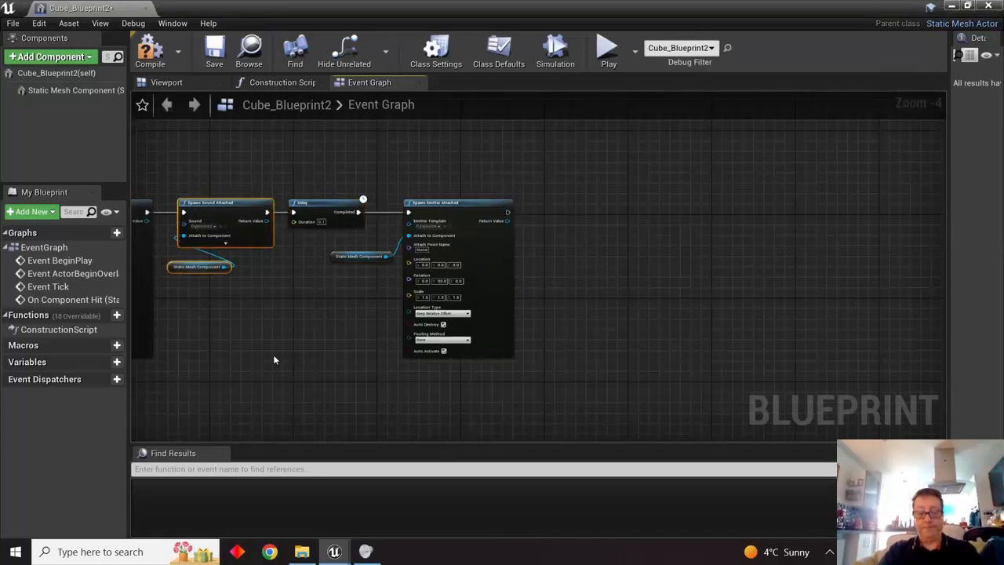
key("ctrl+v")
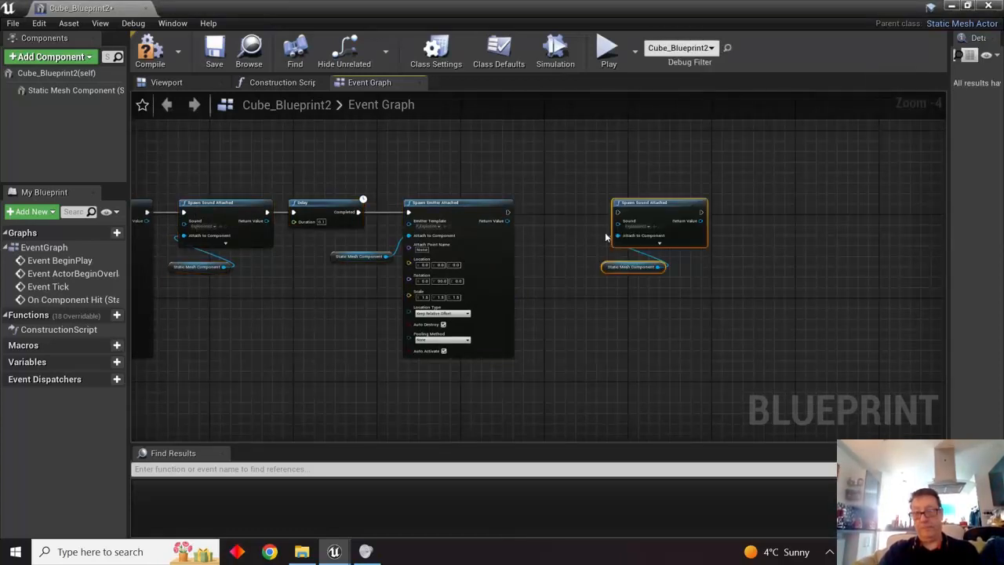
left_click_drag(508, 212, 620, 206)
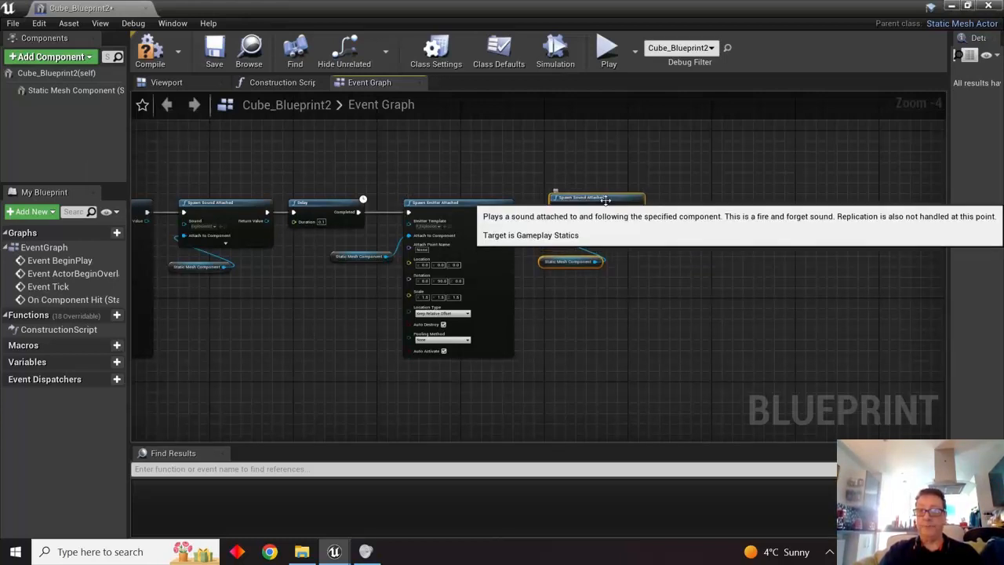
- Set the Delay node's duration to 0.5 and compile the blueprint
right_click_drag(554, 427, 726, 436)
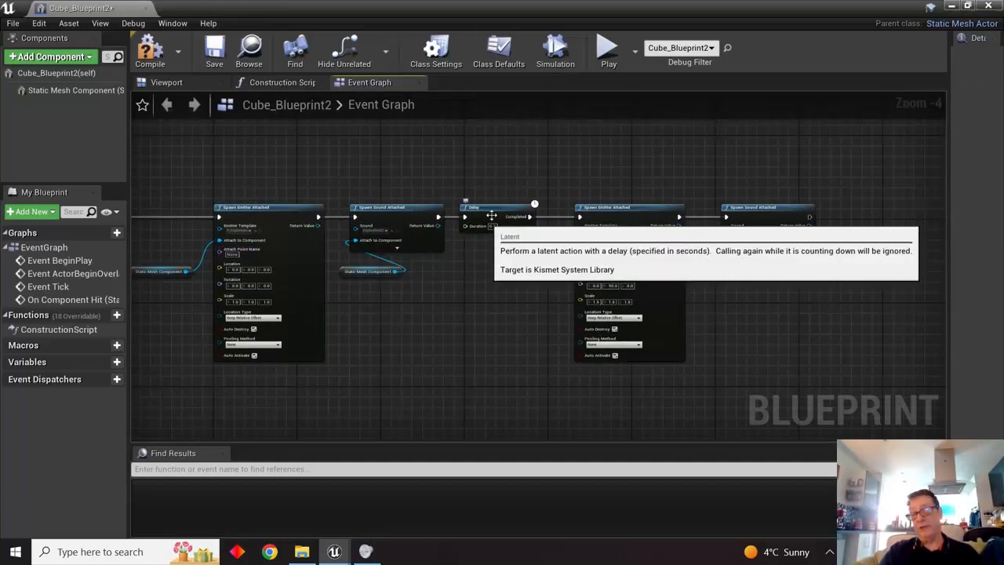
scroll(467, 309, "up", 4)
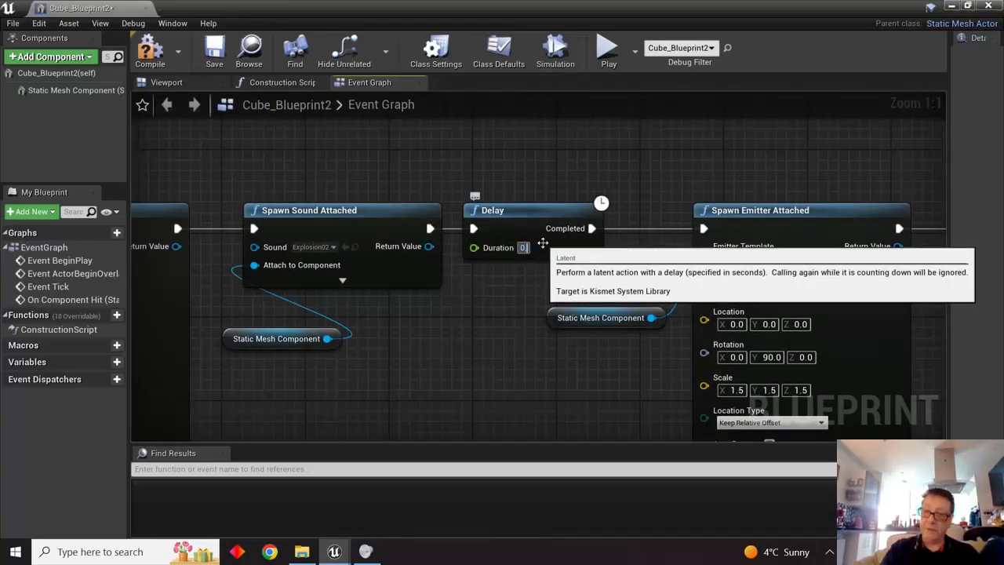
type(".5")
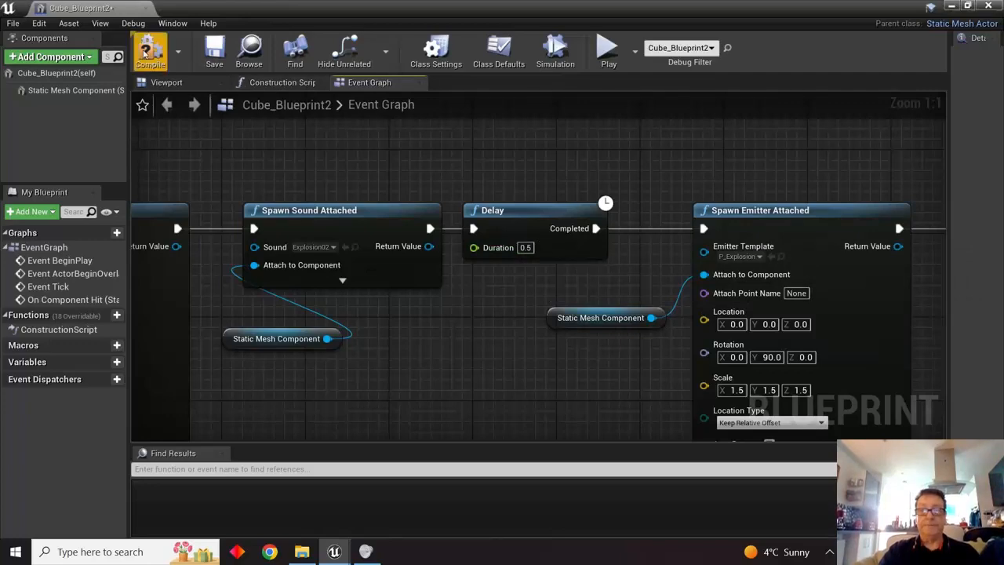
left_click(146, 53)
- Shift the second emitter's Static Mesh Component node slightly away from the emitter and save the blueprint
scroll(595, 374, "down", 2)
right_click_drag(595, 374, 417, 328)
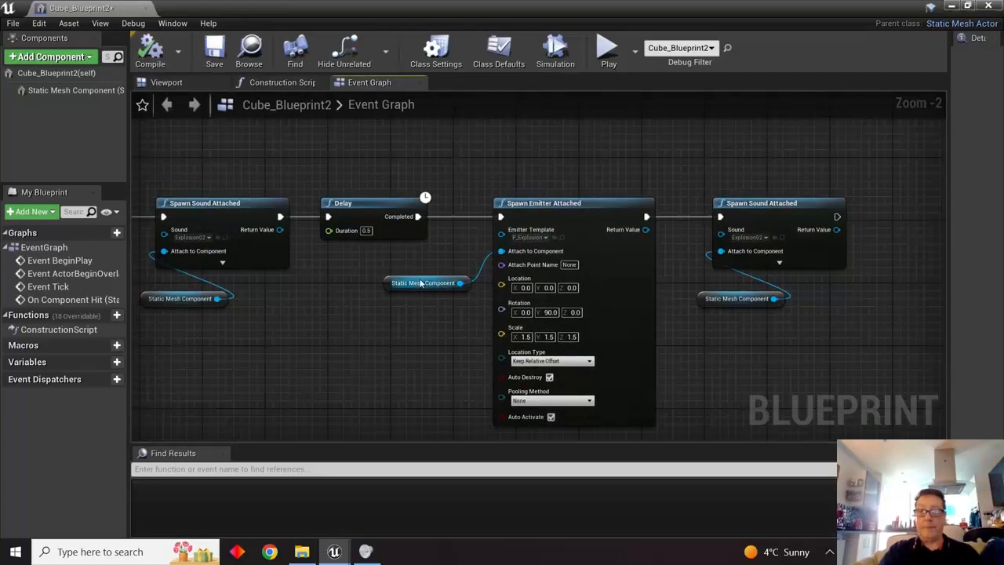
left_click_drag(421, 283, 406, 291)
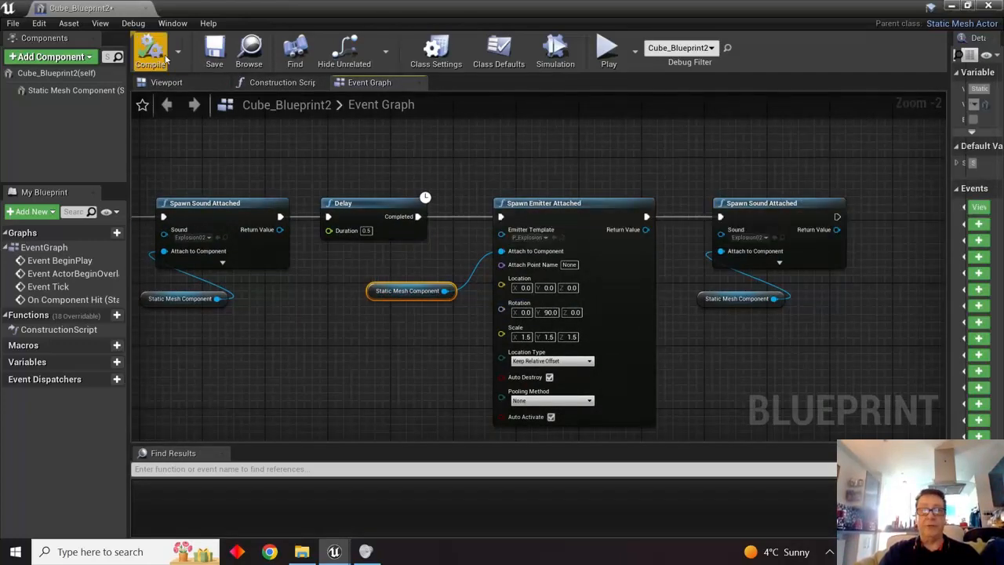
left_click(213, 50)
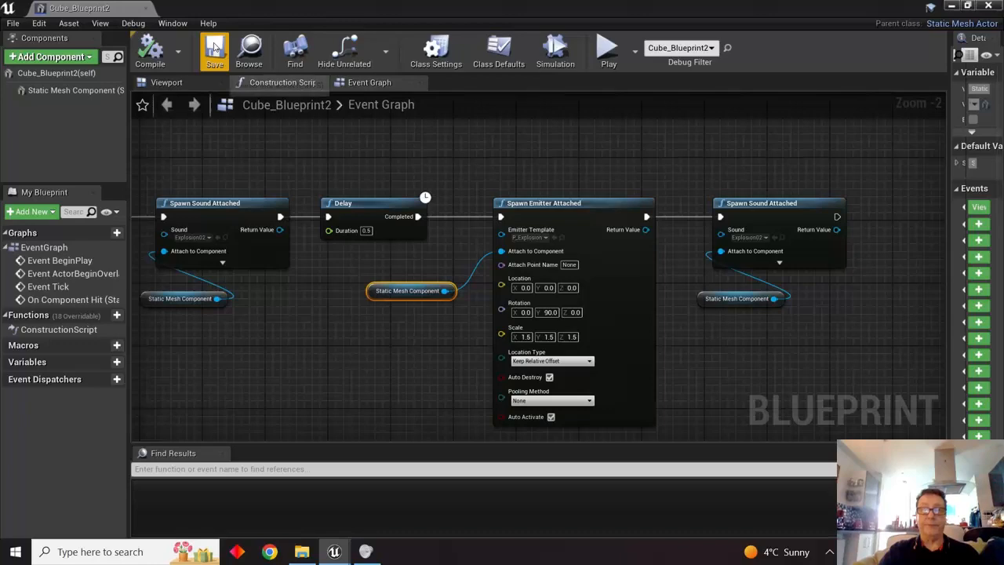
- Return to the level editor, enlarge the level viewport and start playing the level in full screen
left_click(951, 6)
left_click(630, 159)
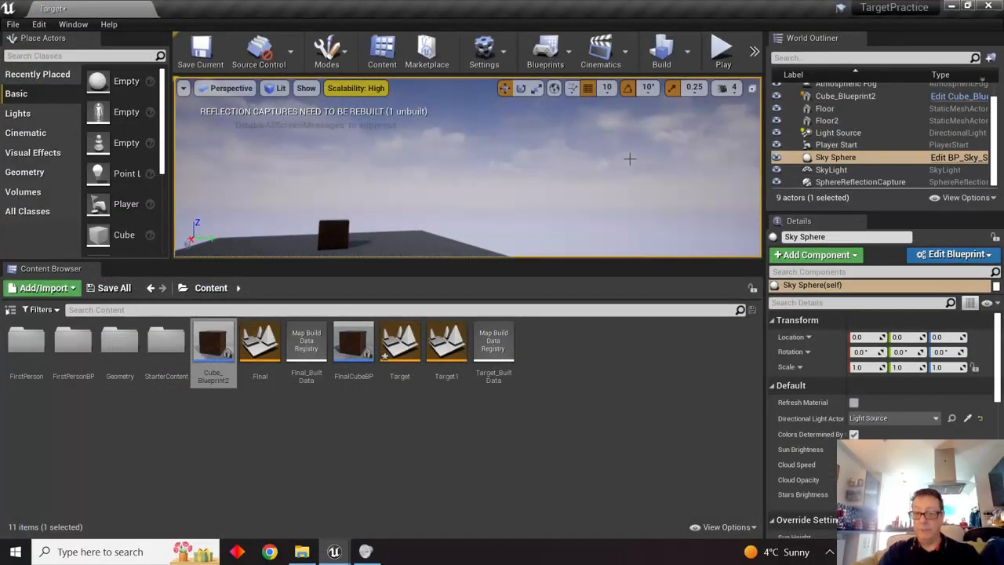
left_click_drag(646, 266, 646, 435)
left_click(723, 51)
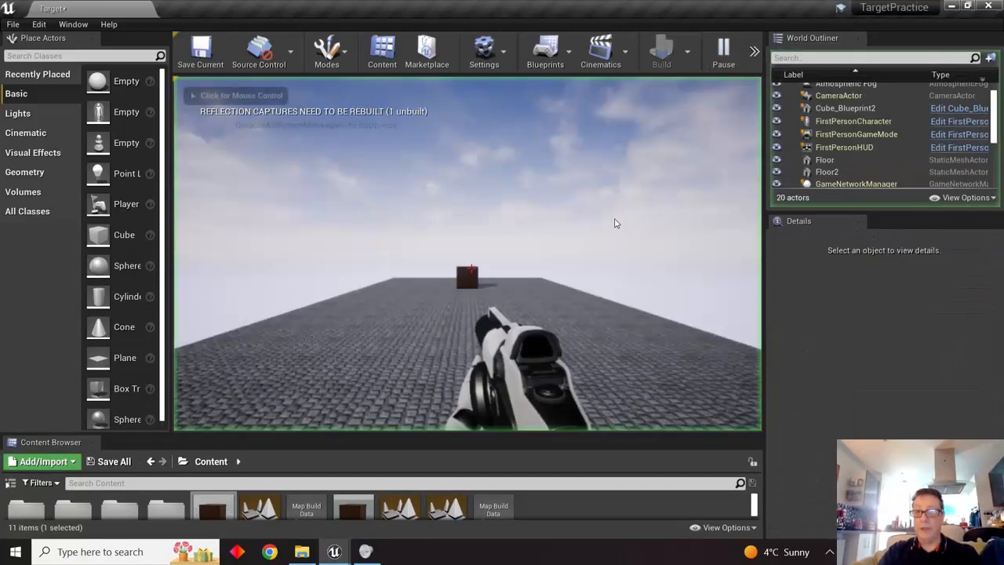
left_click(624, 174)
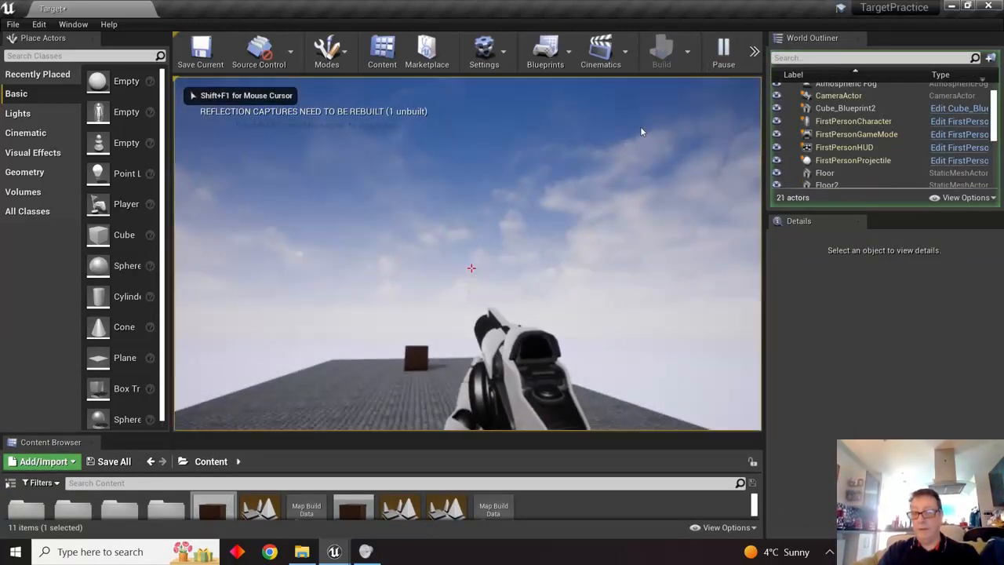
key("F11")
left_click(640, 128)
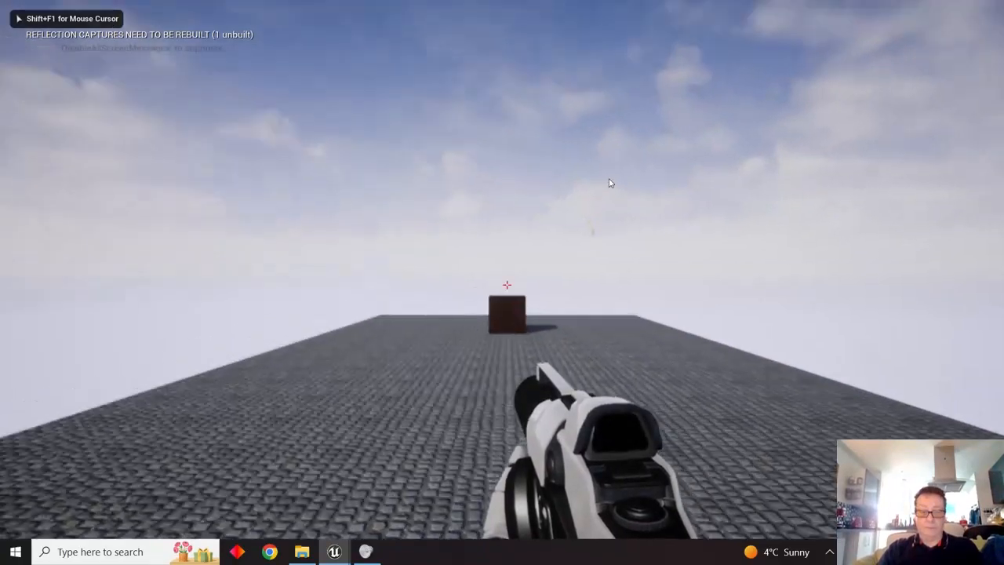
- Walk up to the cube and shoot it repeatedly to test the delayed explosions and sounds, and stop playing
key("w")
left_click(612, 199)
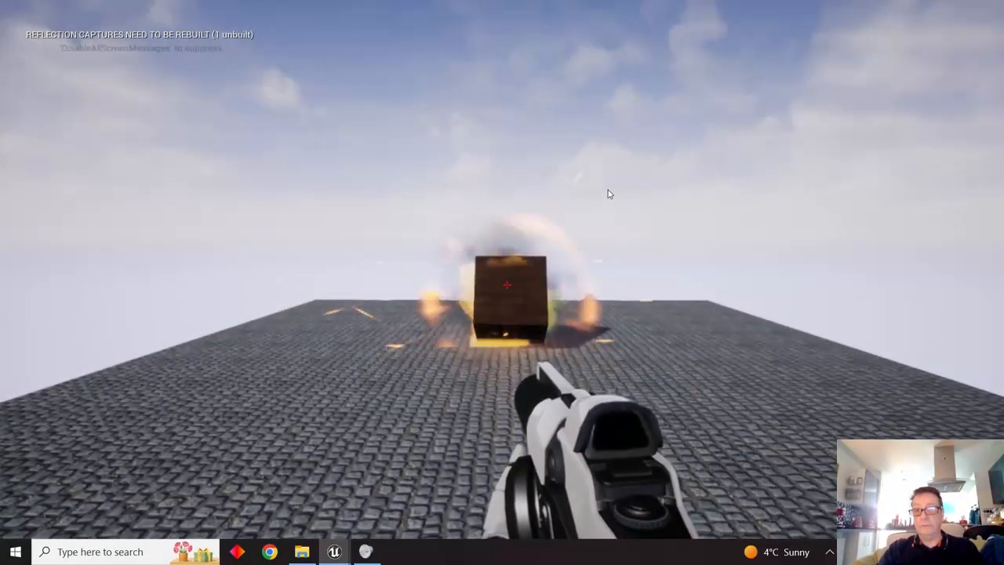
left_click(619, 196)
left_click(619, 195)
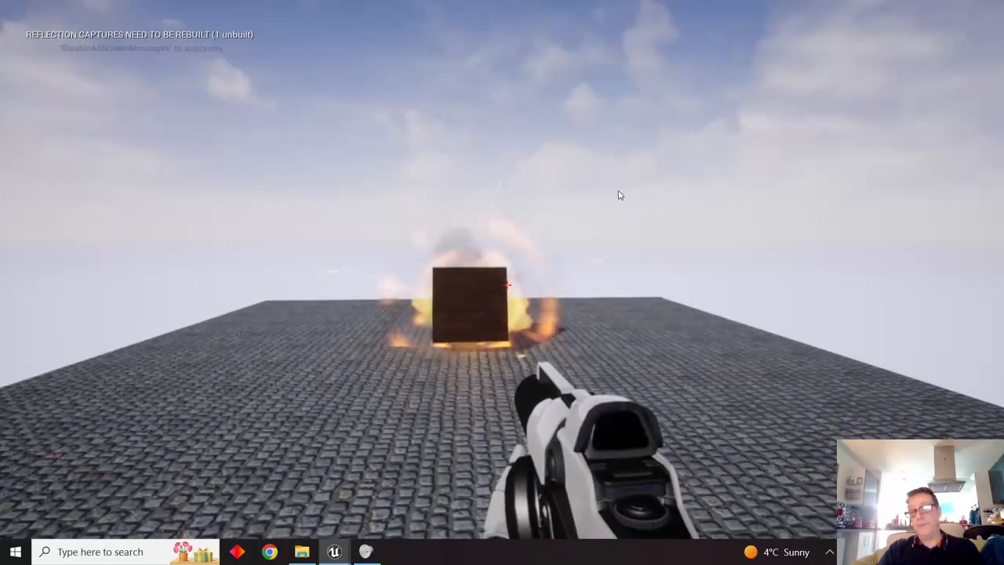
left_click(615, 193)
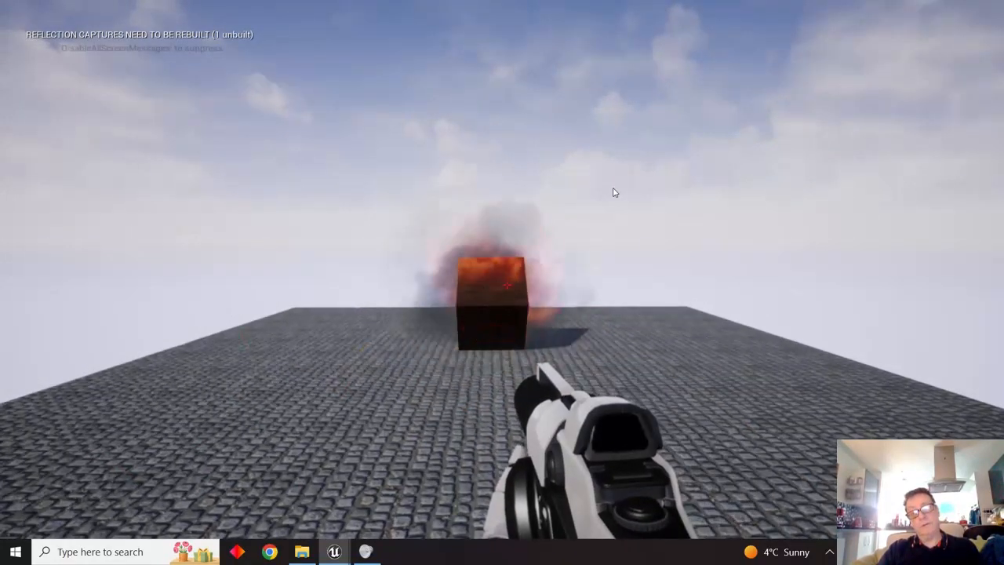
left_click(615, 193)
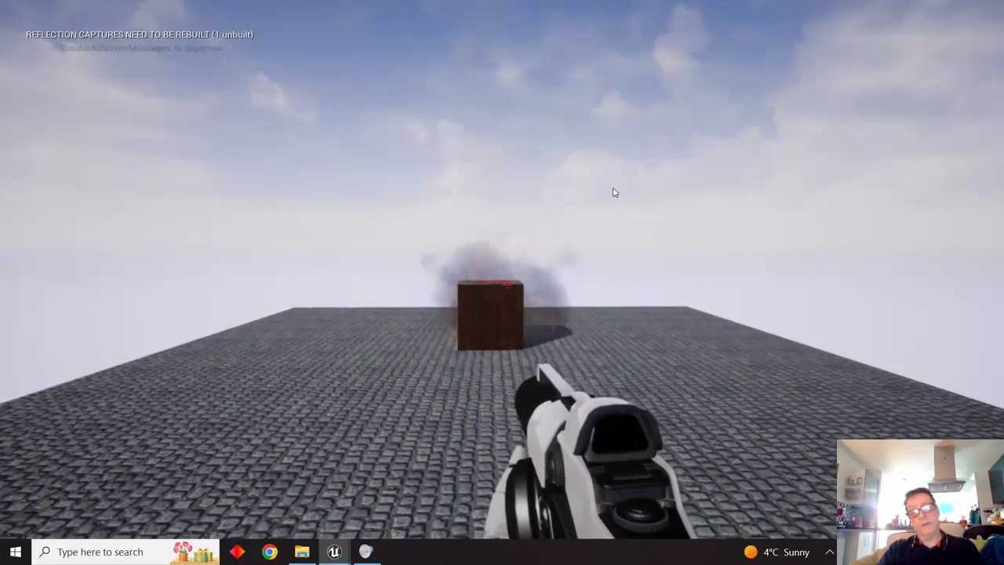
left_click(615, 193)
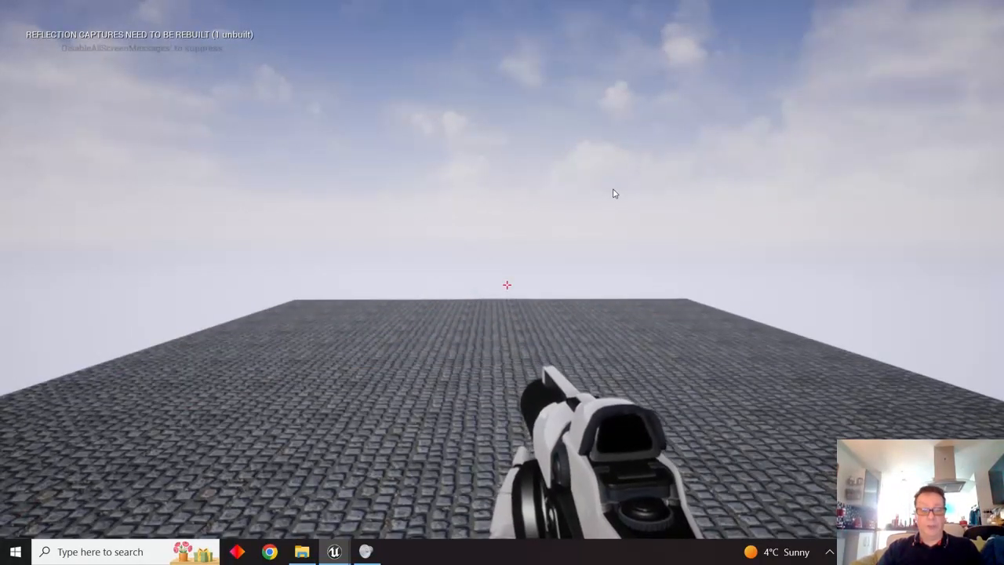
key("Escape")
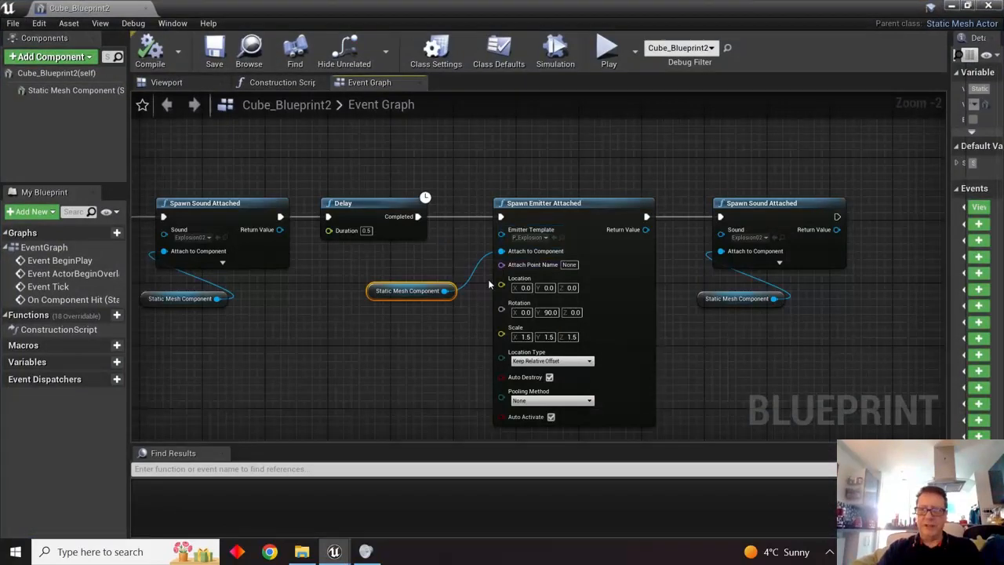
- Set the Delay node's duration to 0.2 in Cube_Blueprint2 and compile the blueprint
scroll(317, 314, "up", 2)
right_click_drag(312, 321, 369, 385)
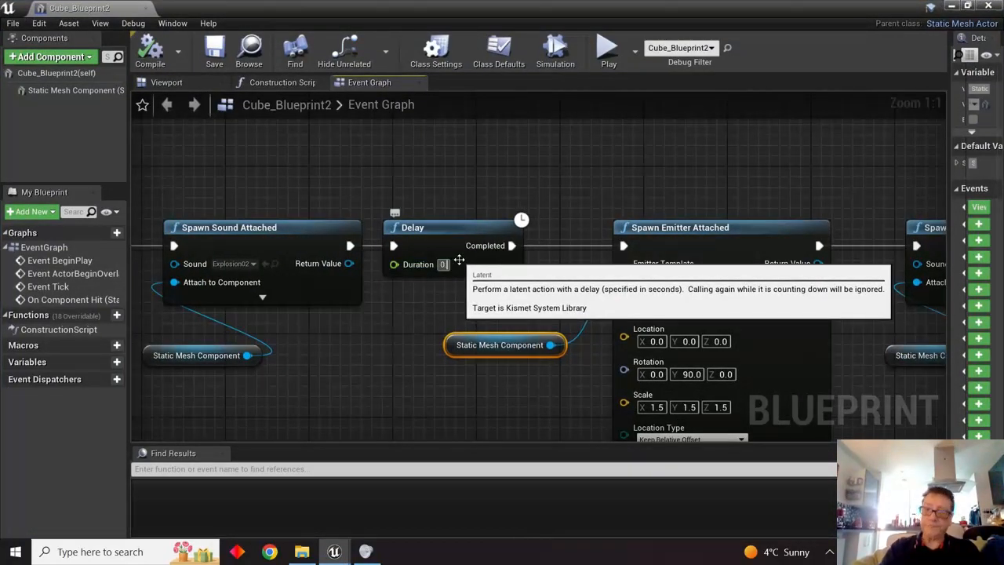
left_click(394, 304)
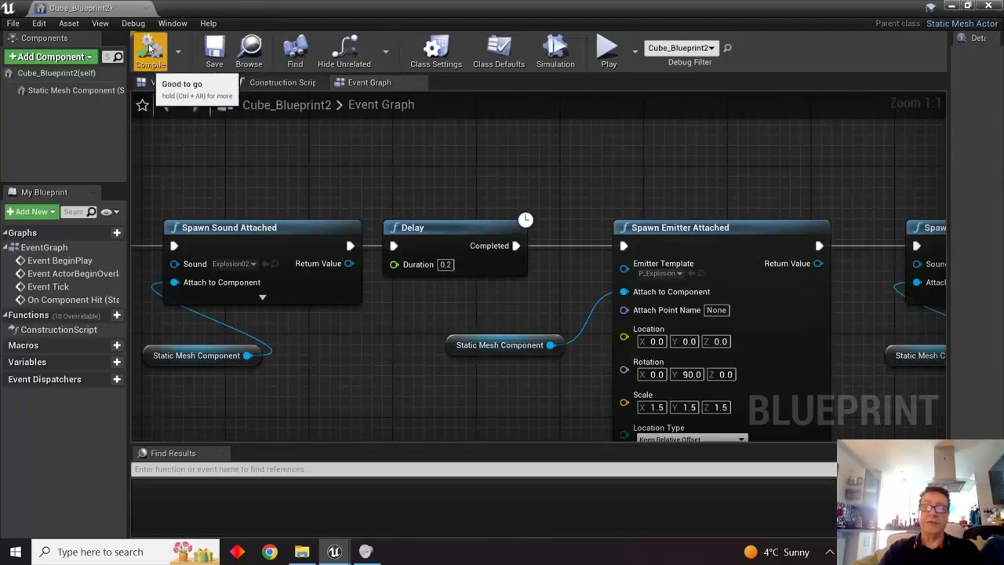
- Return to the level editor, take the viewport out of full screen and save the level and project
left_click(951, 6)
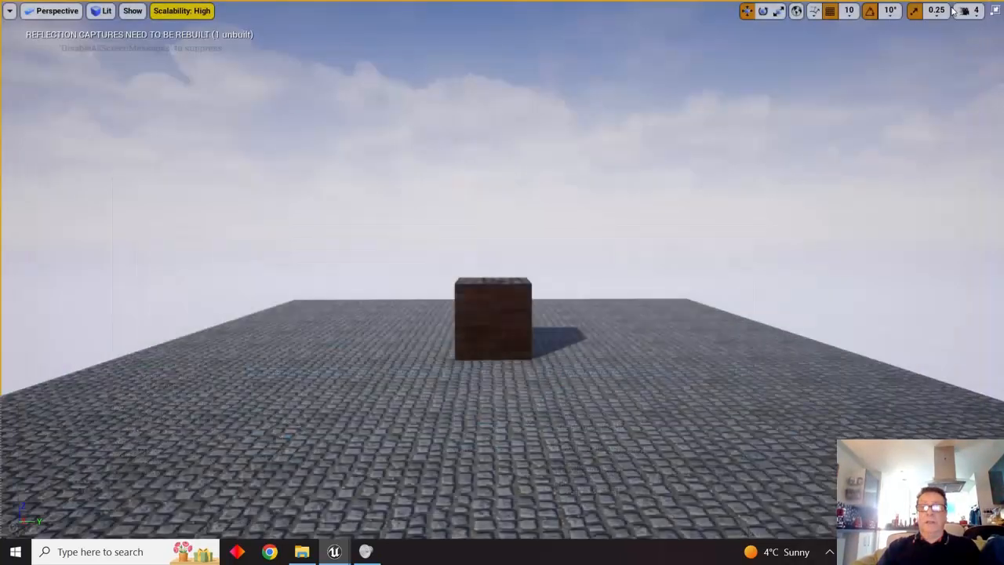
left_click(996, 11)
left_click(205, 51)
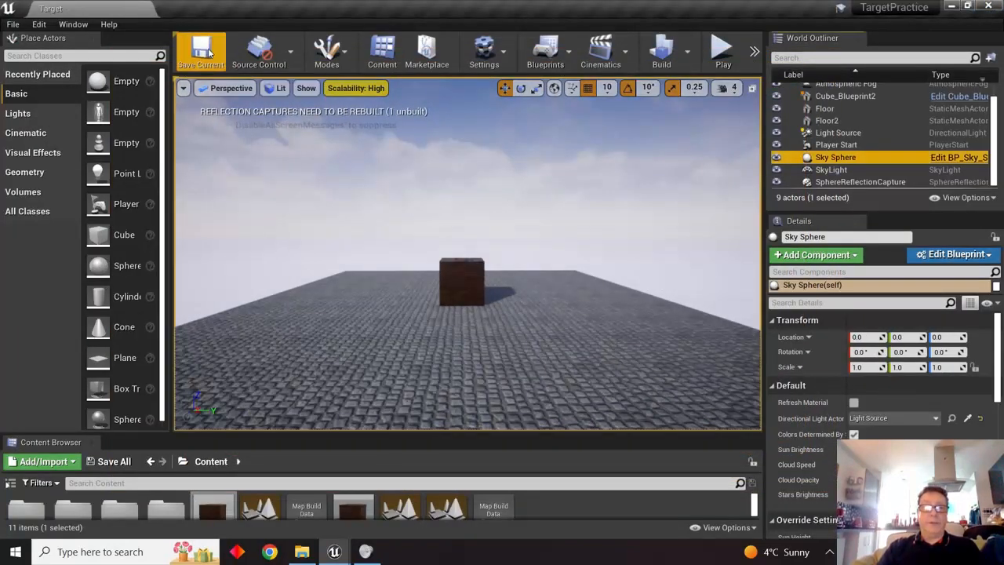
left_click(13, 24)
left_click(35, 133)
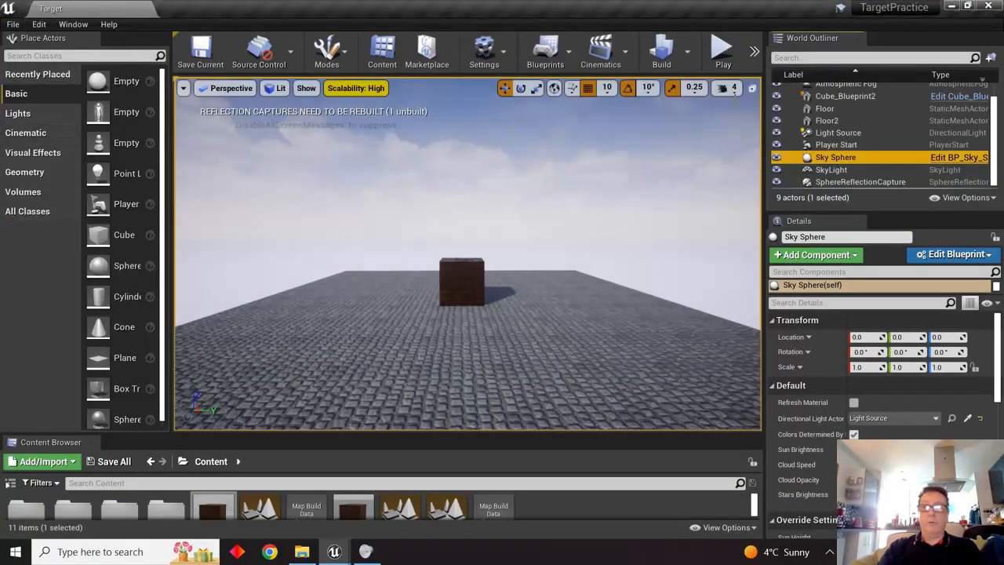
- Play the level in full screen, shoot around the scene to test the explosions, and stop playing
left_click(723, 50)
left_click(575, 238)
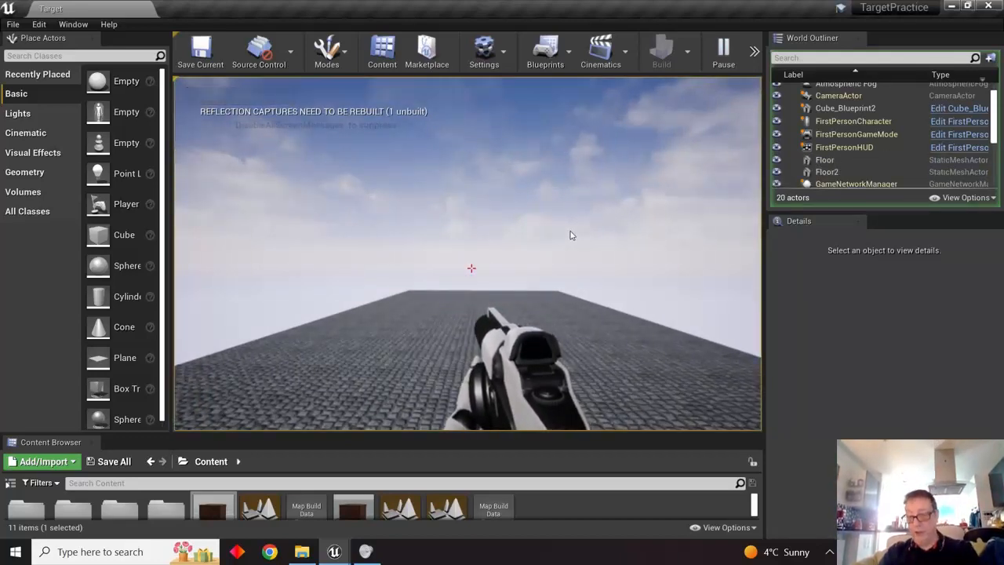
key("F11")
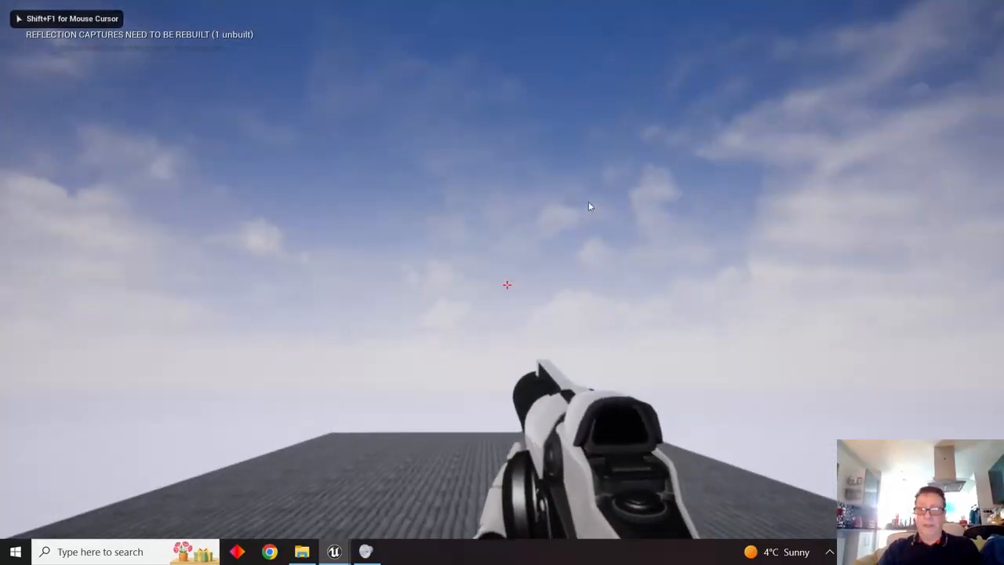
left_click(590, 206)
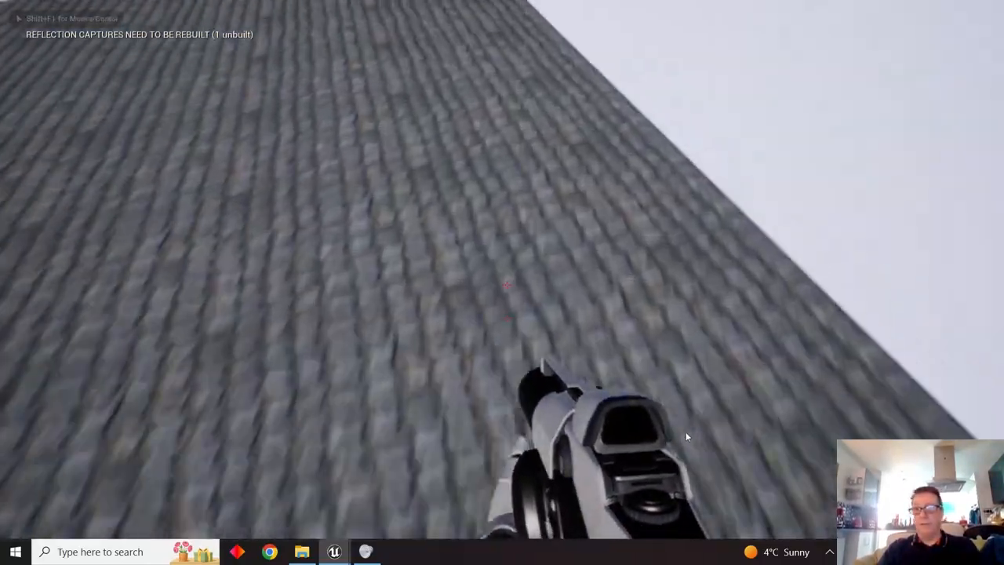
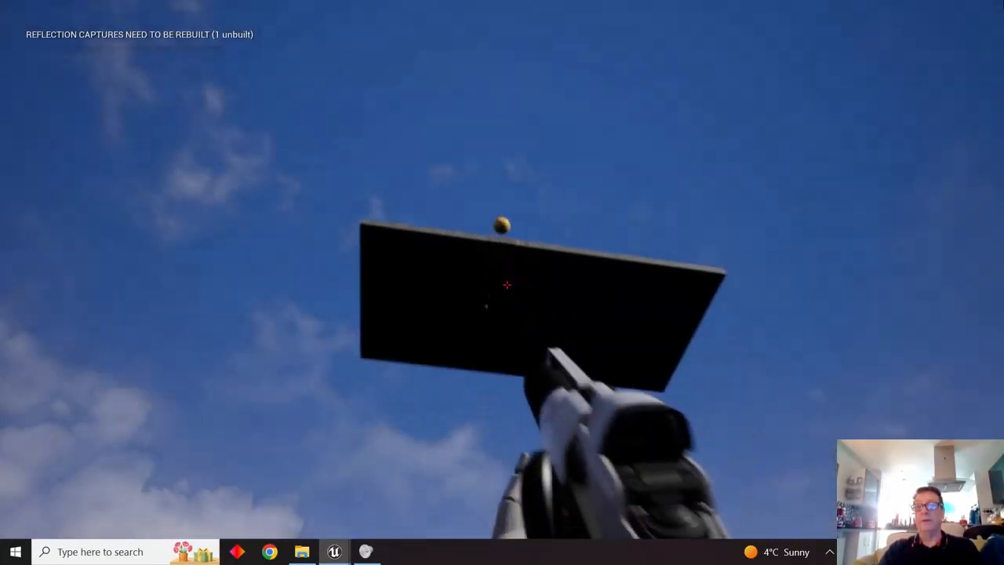
left_click(507, 285)
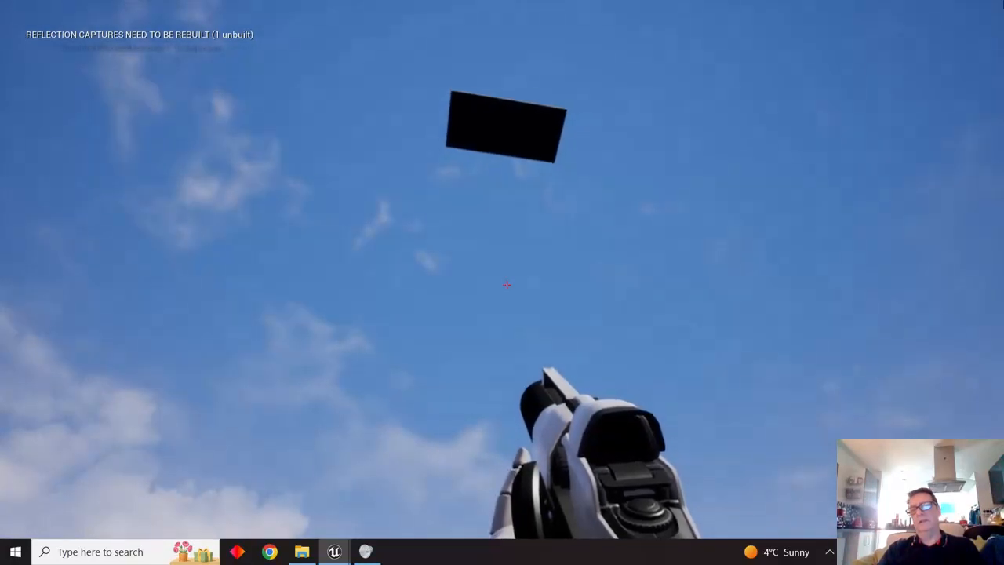
key("Escape")
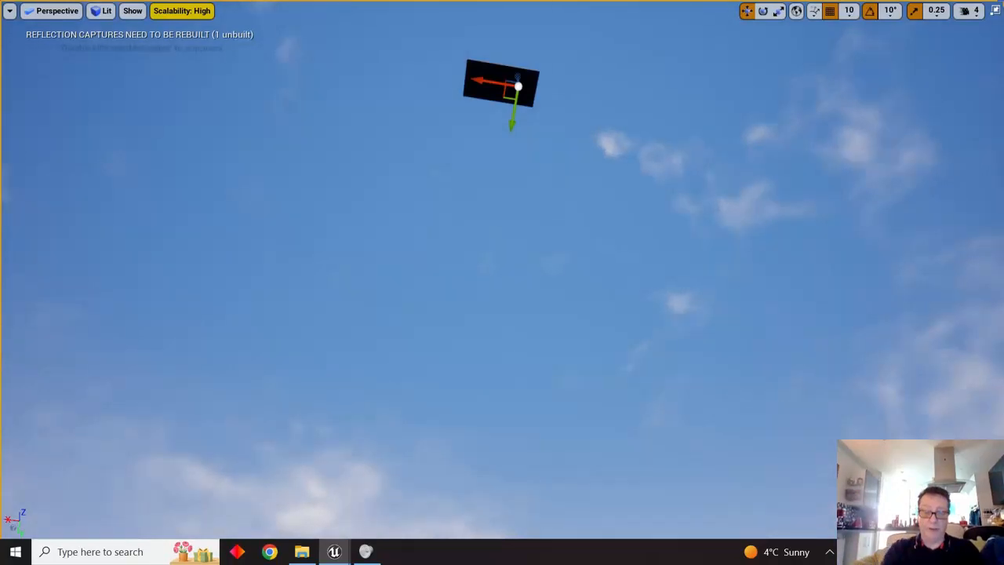
- Start the level once more, stop it and take the viewport out of full screen
key("alt+p")
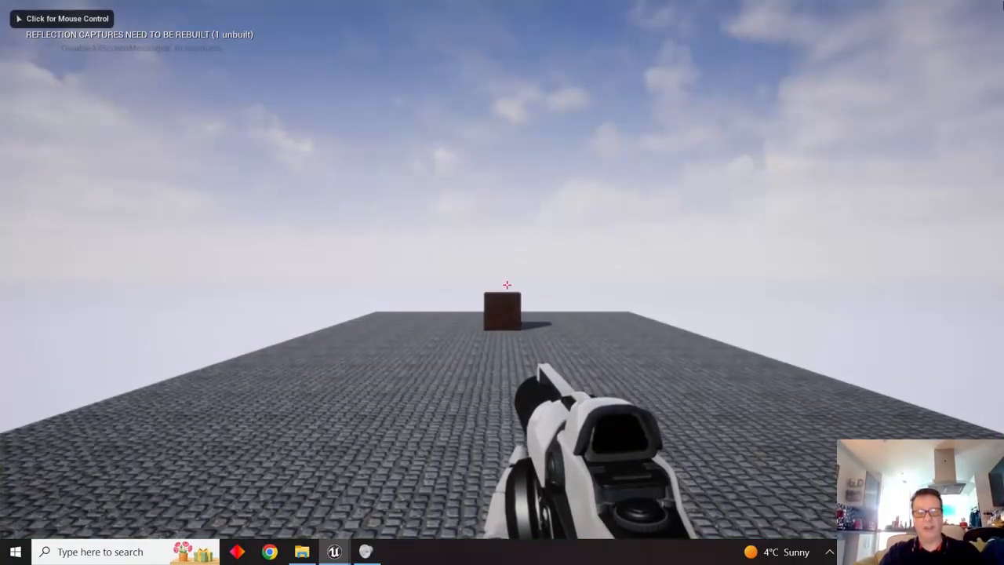
key("Escape")
mouse_move(890, 16)
right_mouse_down()
mouse_move(896, 123)
mouse_move(891, 13)
right_mouse_up()
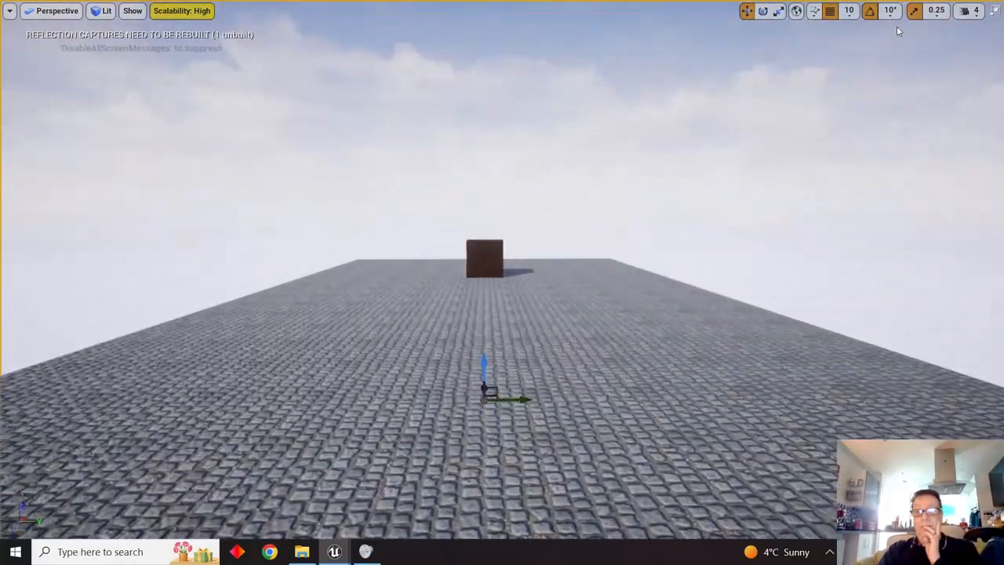
left_click(998, 11)
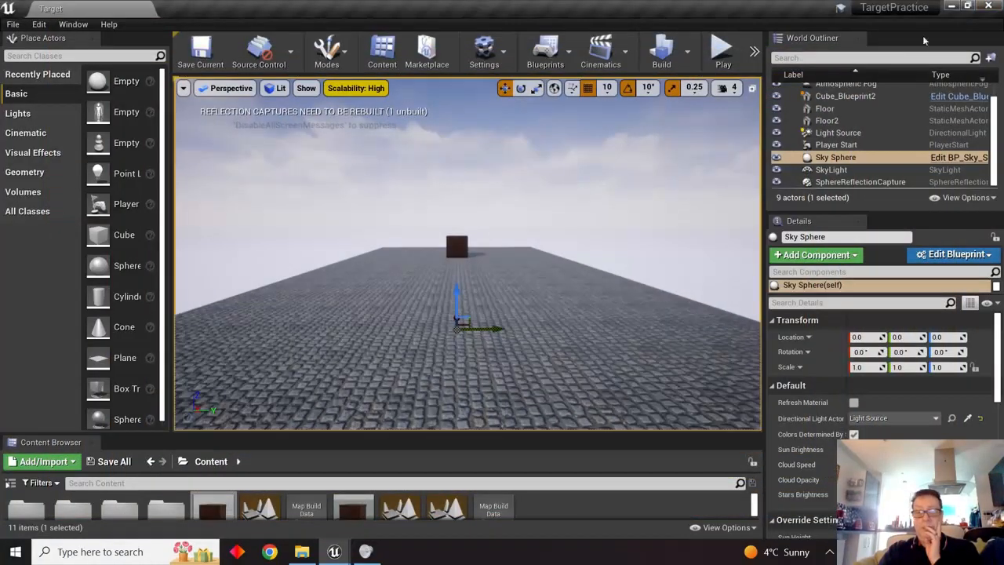
- Enlarge the content browser and place another Cube_Blueprint2 instance beside the existing cube, at 880, -140, 70
left_click_drag(299, 429, 300, 365)
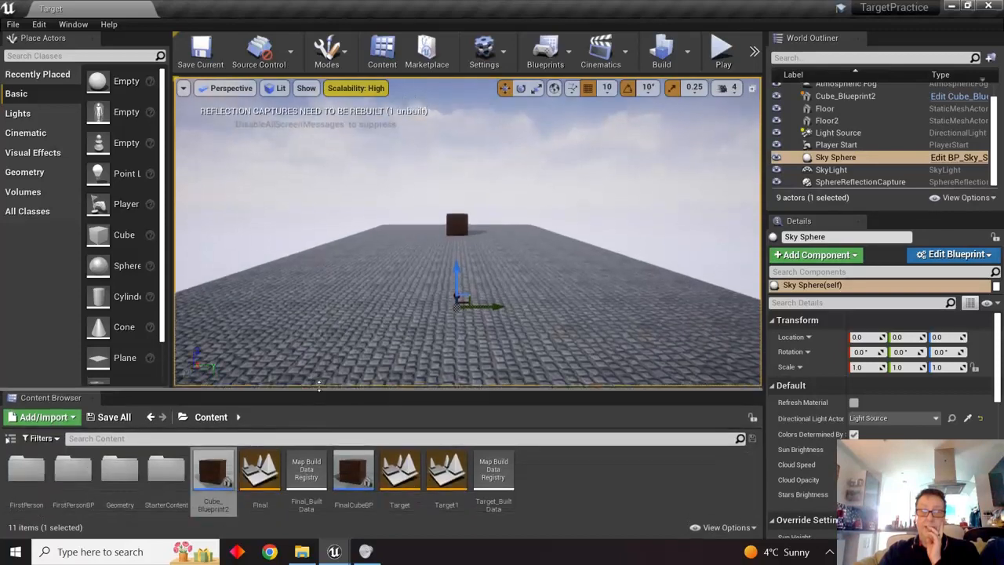
scroll(557, 209, "up", 3)
scroll(557, 208, "up", 6)
scroll(557, 208, "down", 1)
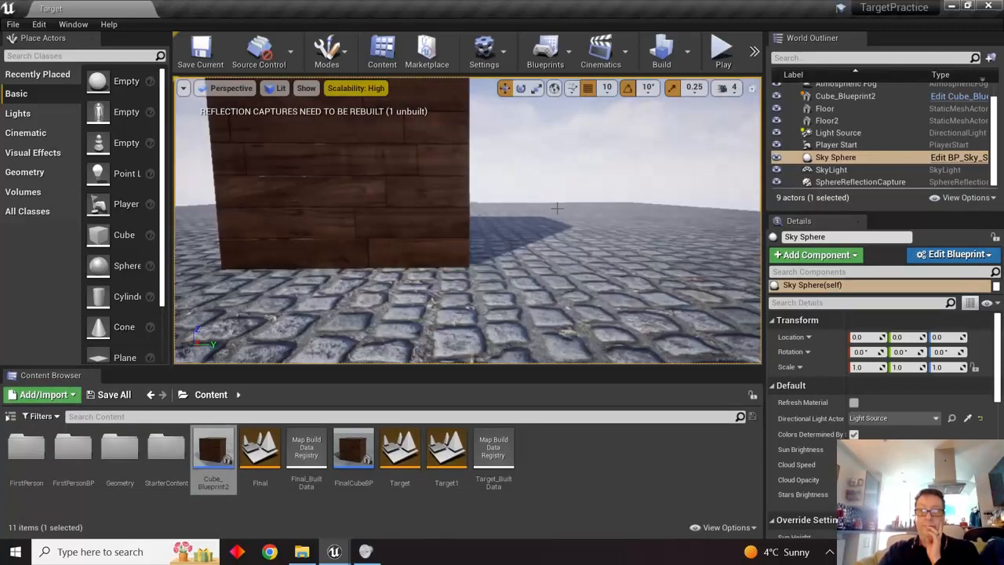
middle_click_drag(557, 208, 565, 235)
scroll(564, 235, "down", 4)
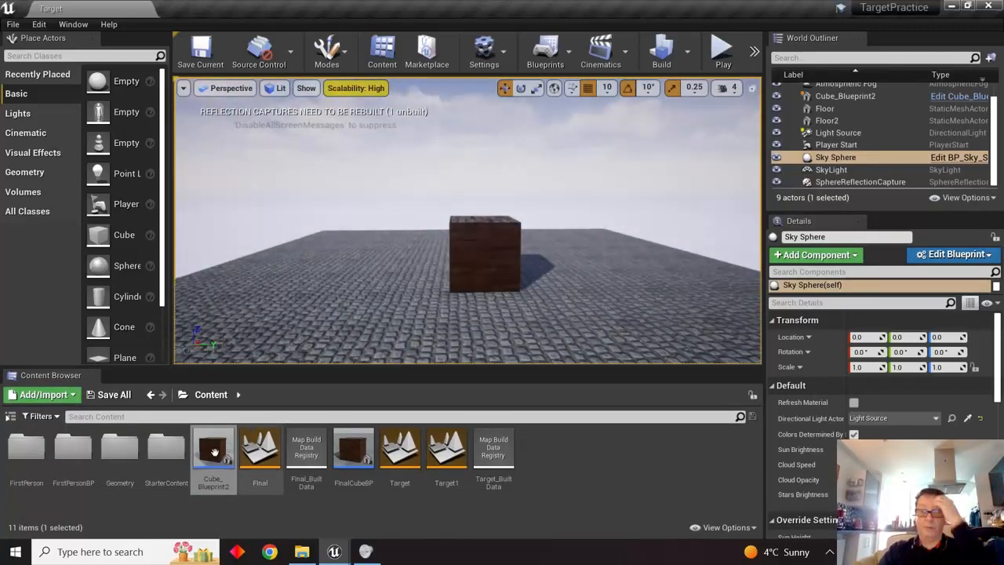
left_click_drag(214, 453, 384, 289)
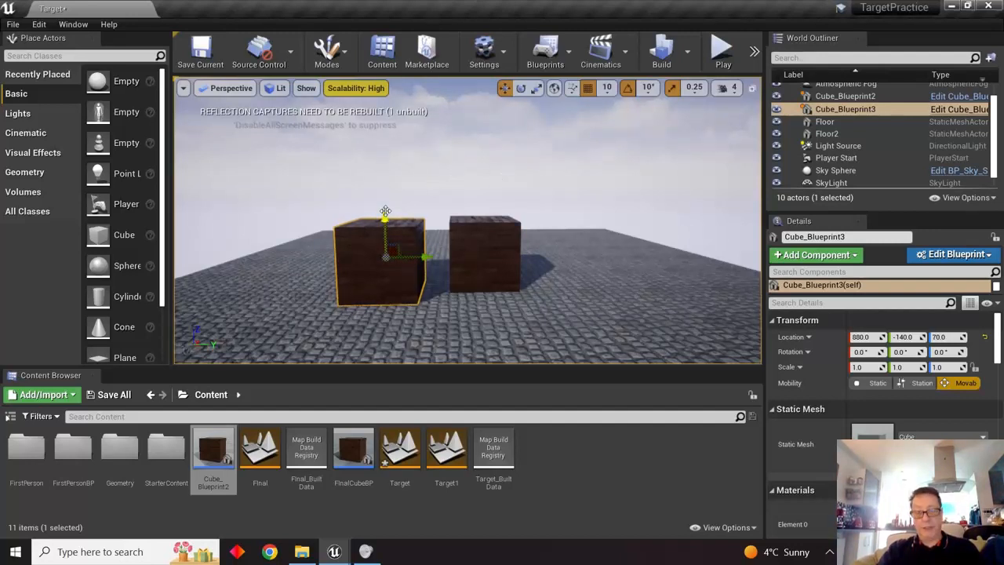
- Duplicate the new cube upward to Z 170 and shift the copy to Y -80 so it bridges the two lower cubes
left_click_drag(387, 222, 364, 144, "alt")
left_click_drag(420, 186, 470, 186)
left_click_drag(483, 192, 333, 234, "alt")
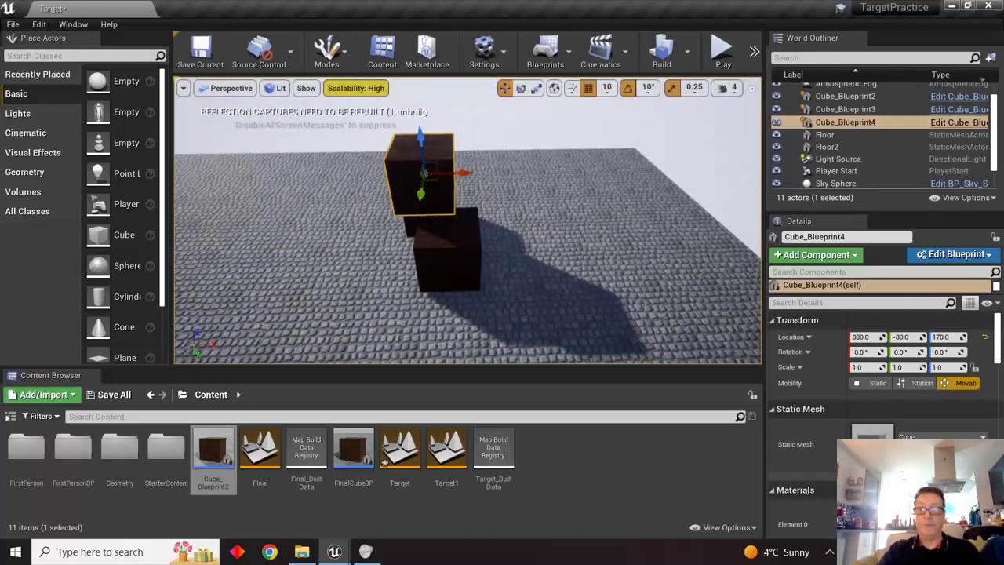
- Duplicate the upper cube to X 740, lower the copy to Z 70 and duplicate it again along the Y axis
left_click_drag(463, 172, 378, 175, "alt")
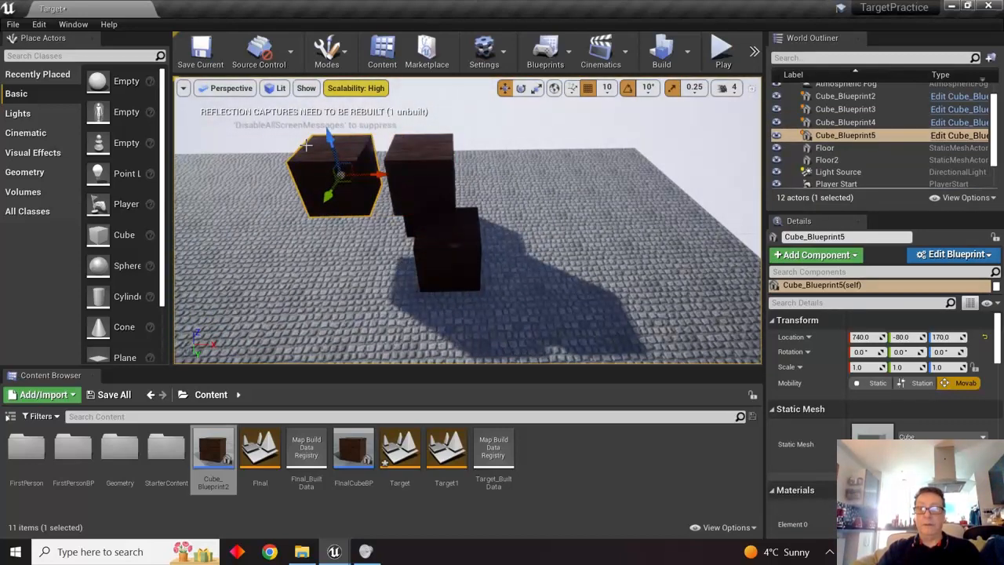
left_click_drag(331, 141, 321, 190)
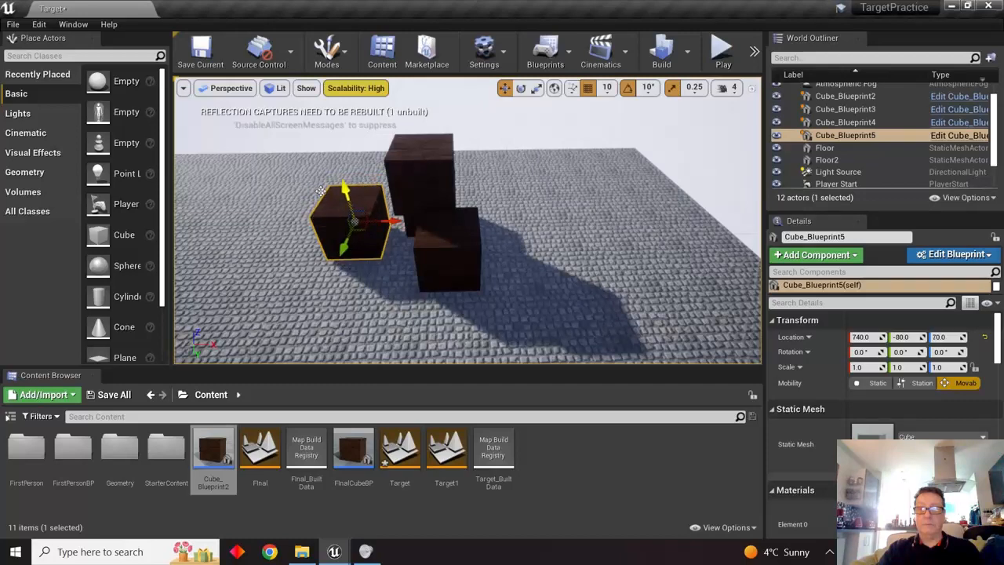
left_click_drag(343, 250, 414, 282, "alt")
- Rotate the upper bridging cube by -10° and the original cube by 10° about the Z axis
left_click(521, 88)
left_click(441, 178)
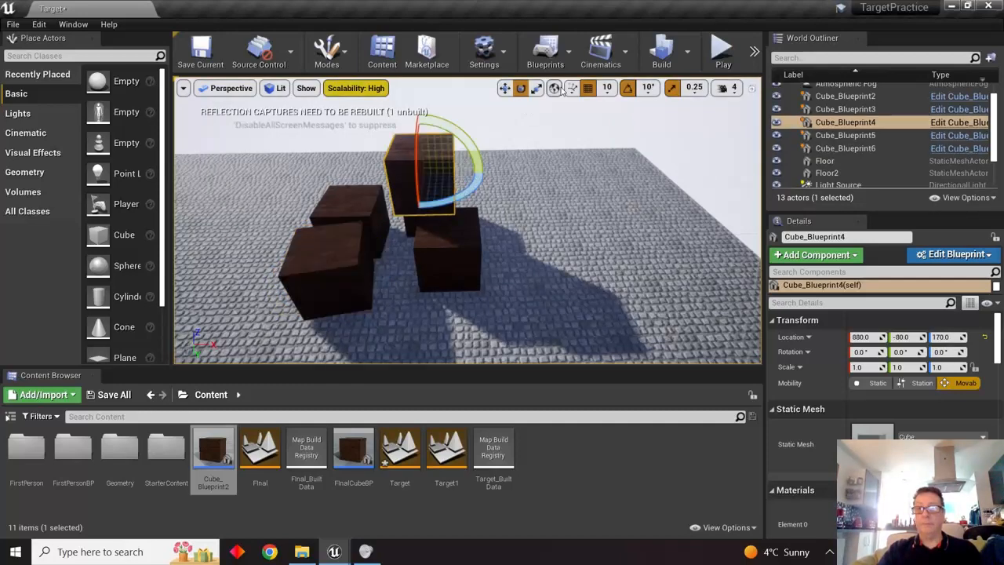
left_click_drag(474, 184, 498, 164)
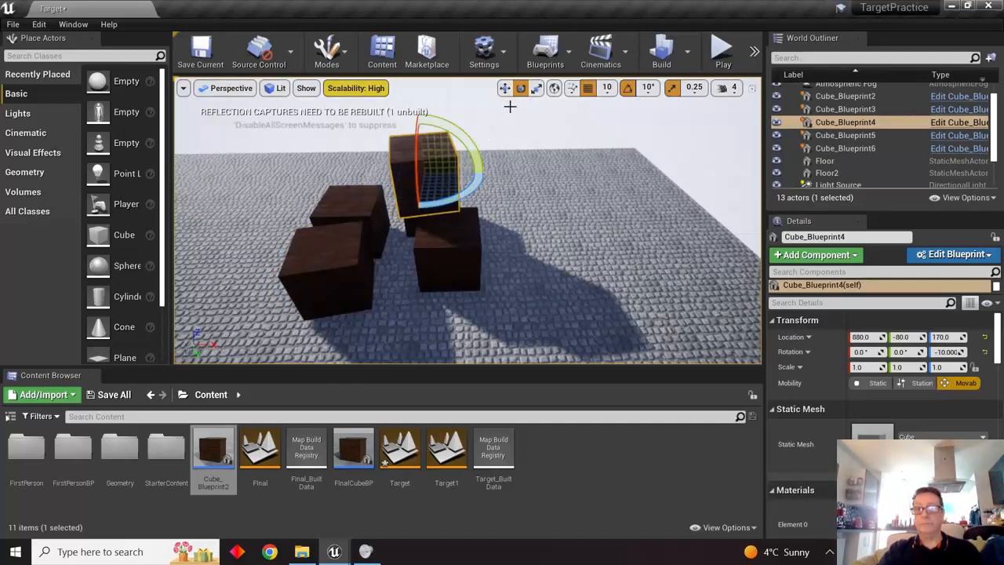
left_click(453, 275)
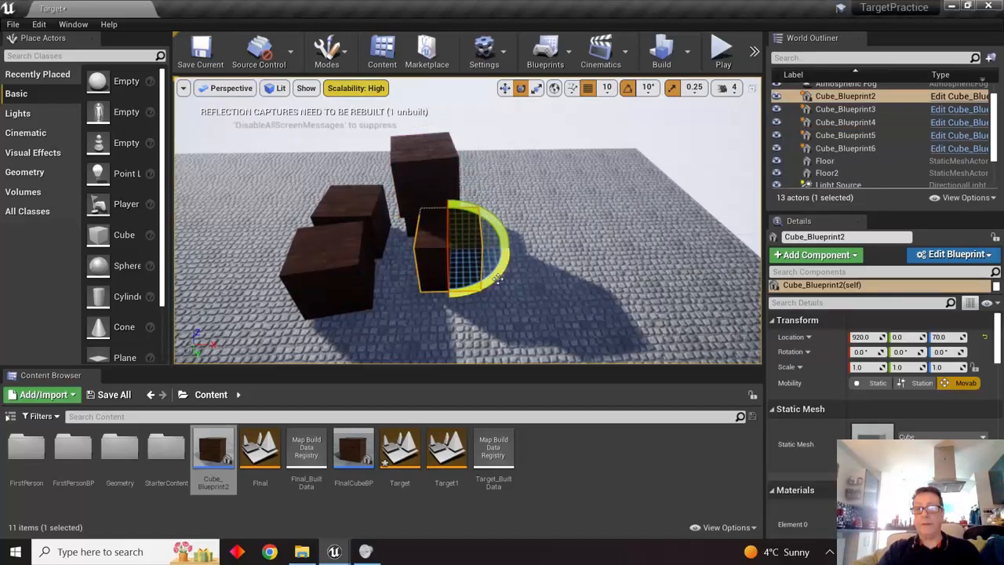
left_click_drag(496, 276, 524, 250)
- Duplicate the two front cubes at X 740 together up to Z 170 and shift the copies slightly along X
left_click(504, 88)
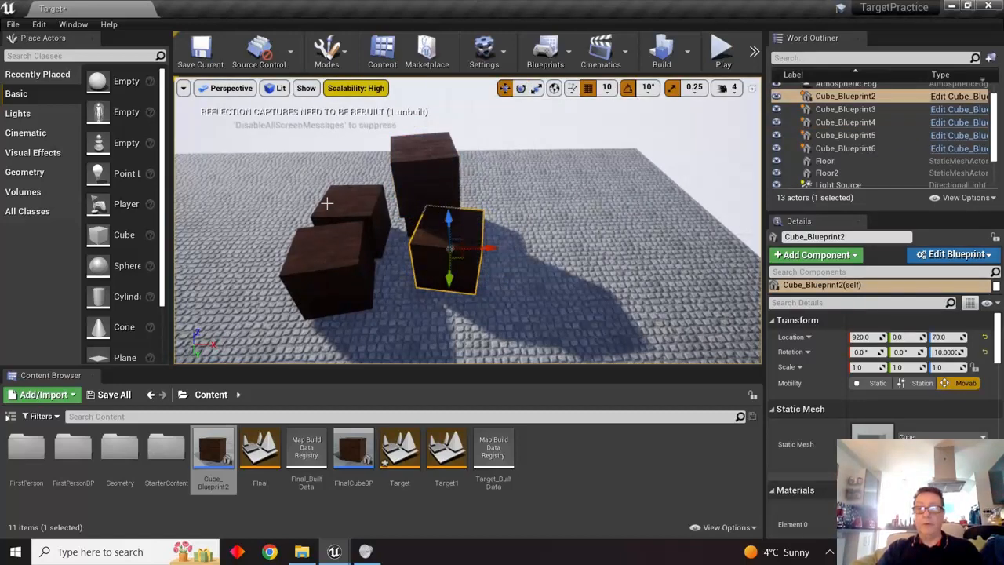
left_click(330, 203)
left_click(321, 277, "ctrl")
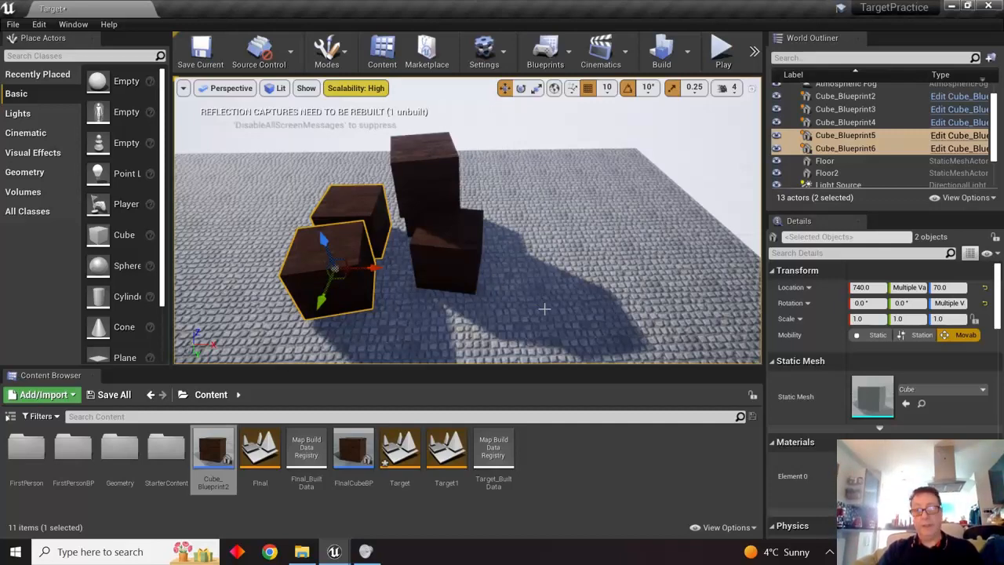
key("f")
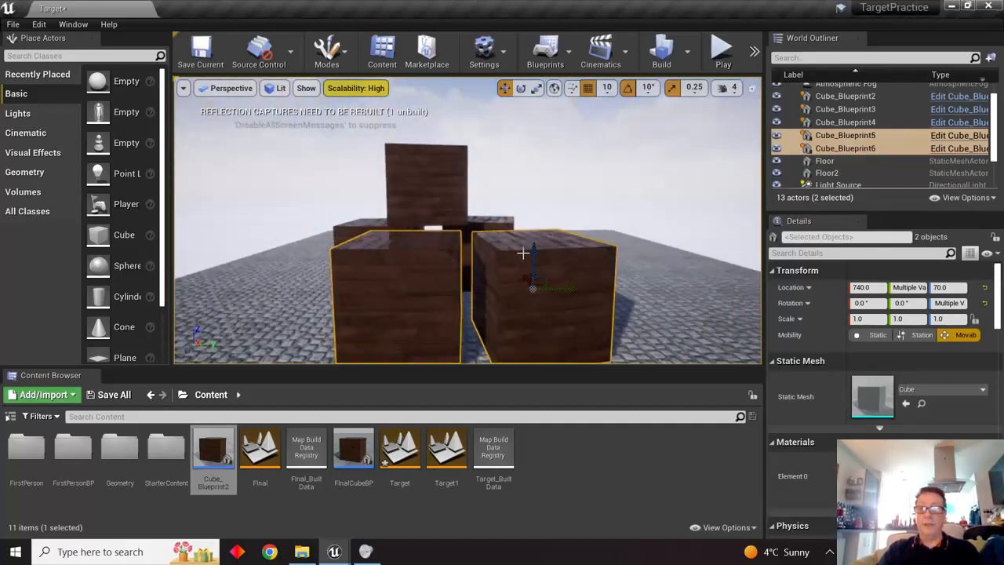
left_click_drag(523, 252, 499, 148, "alt")
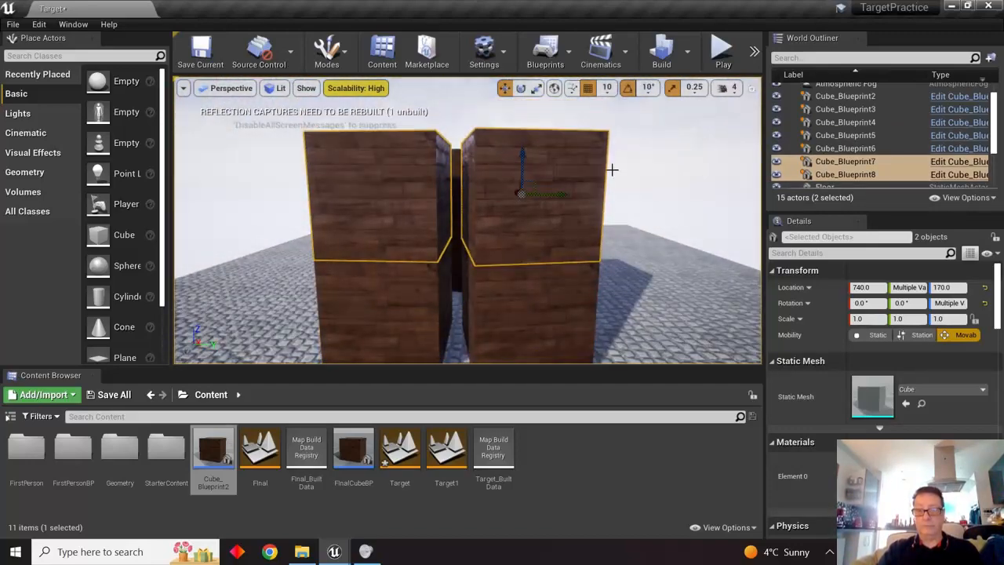
left_click_drag(683, 240, 681, 265, "alt")
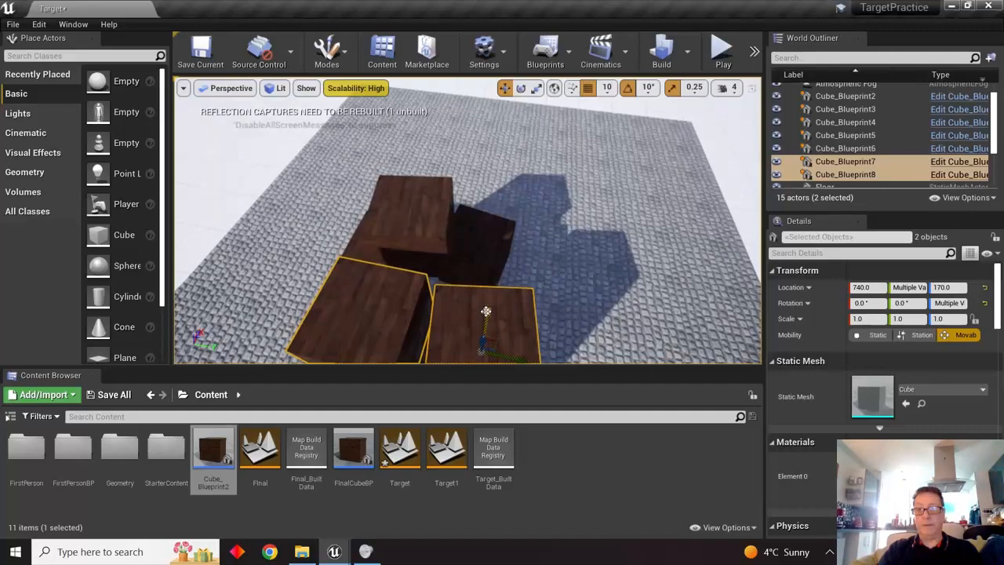
left_click_drag(486, 311, 487, 302)
left_click_drag(594, 281, 645, 199, "alt")
left_click(633, 182)
scroll(632, 274, "down", 6)
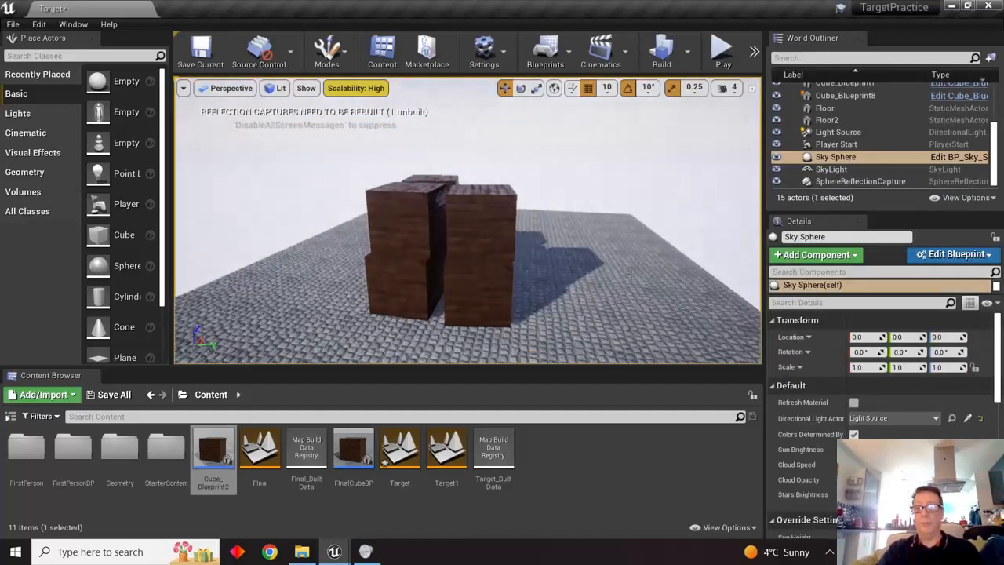
left_click_drag(633, 274, 715, 271, "alt")
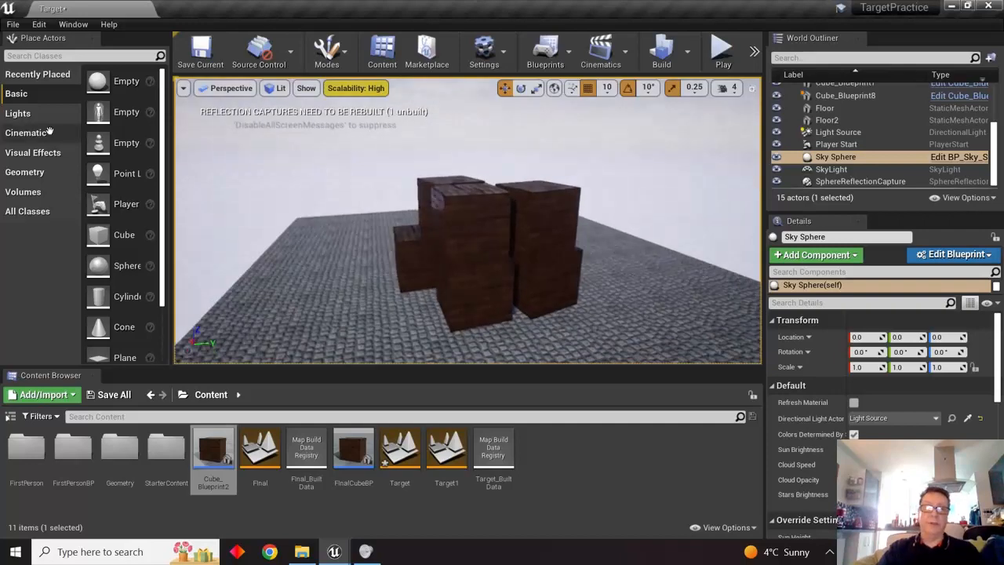
- Open the StarterContent Materials folder and enlarge the content browser
left_click(6, 75)
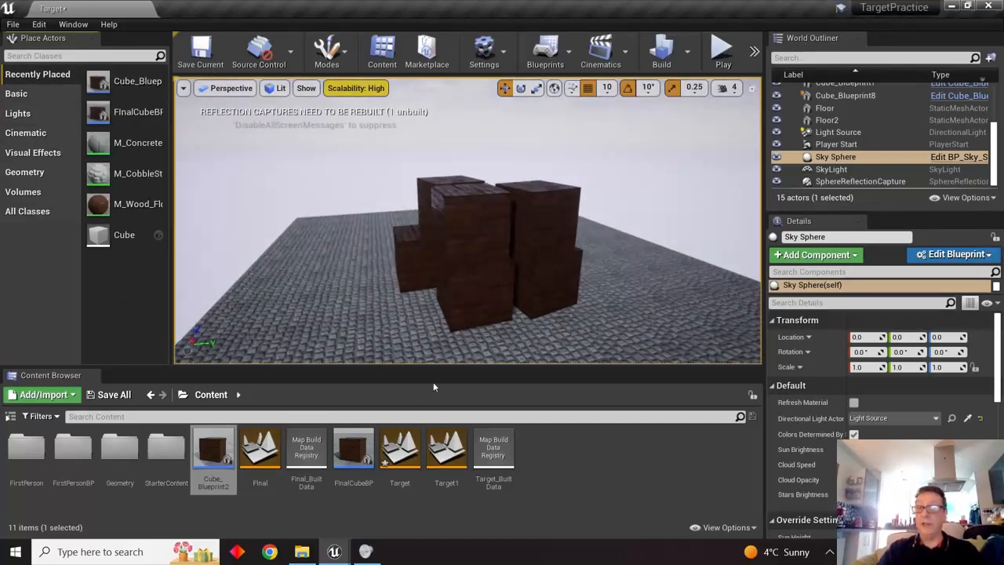
double_click(165, 454)
double_click(260, 447)
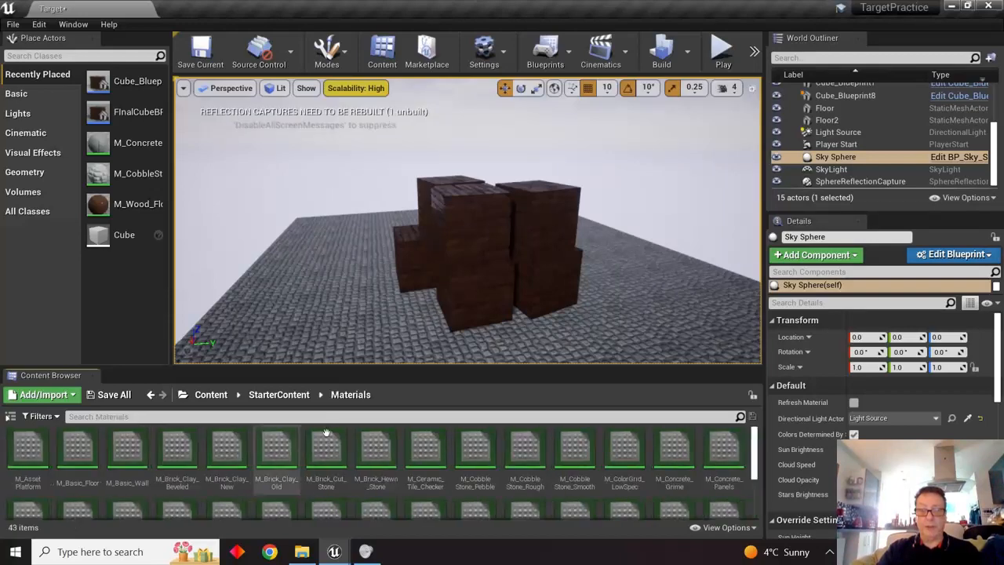
left_click_drag(330, 362, 330, 277)
- Apply M_Metal_Steel to one upper and one lower front cube, and a light wood material to two other lower cubes
left_click_drag(625, 432, 549, 239)
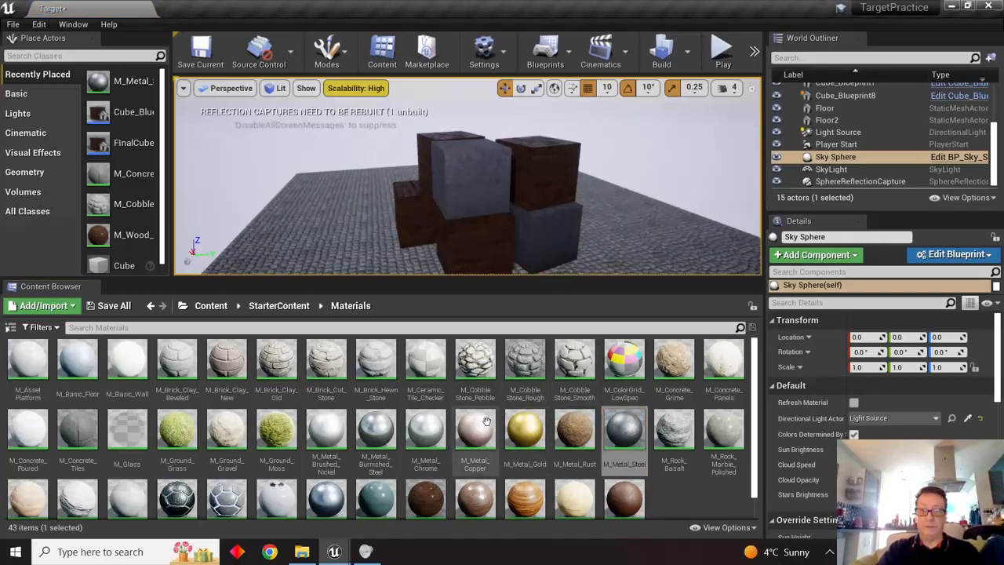
left_click_drag(575, 499, 469, 241)
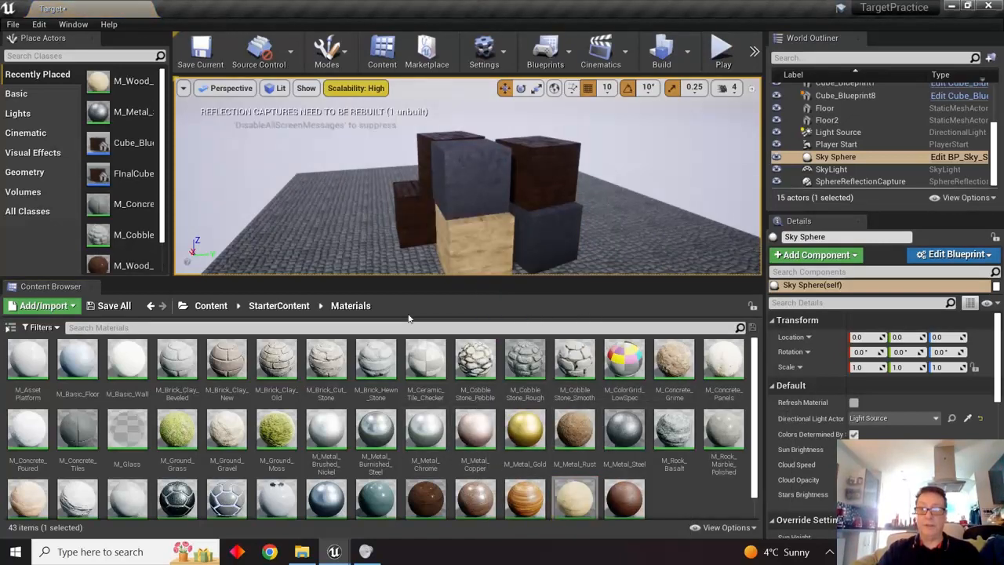
left_click_drag(404, 255, 490, 255, "alt")
left_click_drag(575, 499, 502, 228)
scroll(328, 221, "up", 5)
scroll(328, 221, "down", 5)
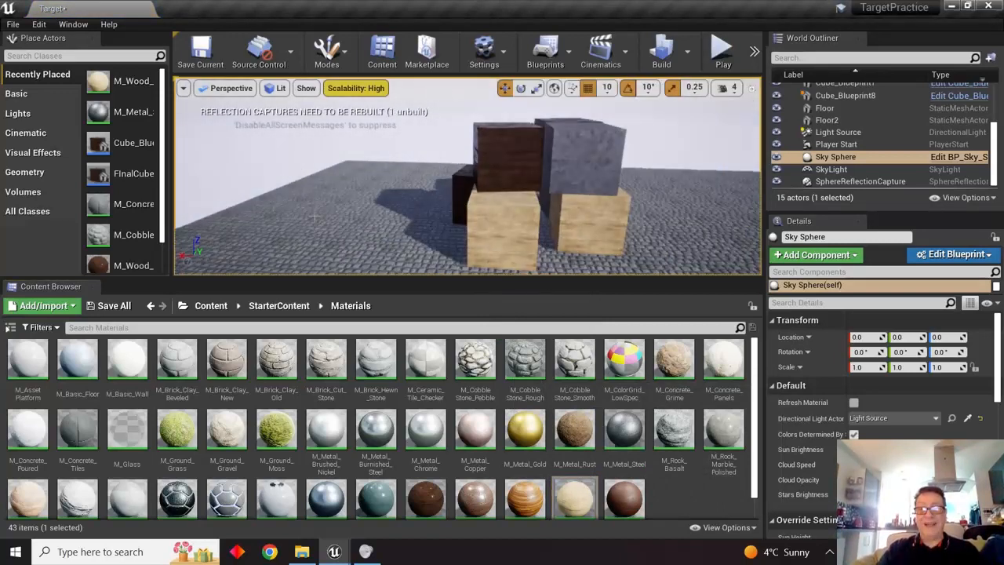
- Apply M_Ground_Gravel to the dark lower cube at the rear, return to the Content folder and shrink the content browser
left_click_drag(328, 221, 265, 218, "alt")
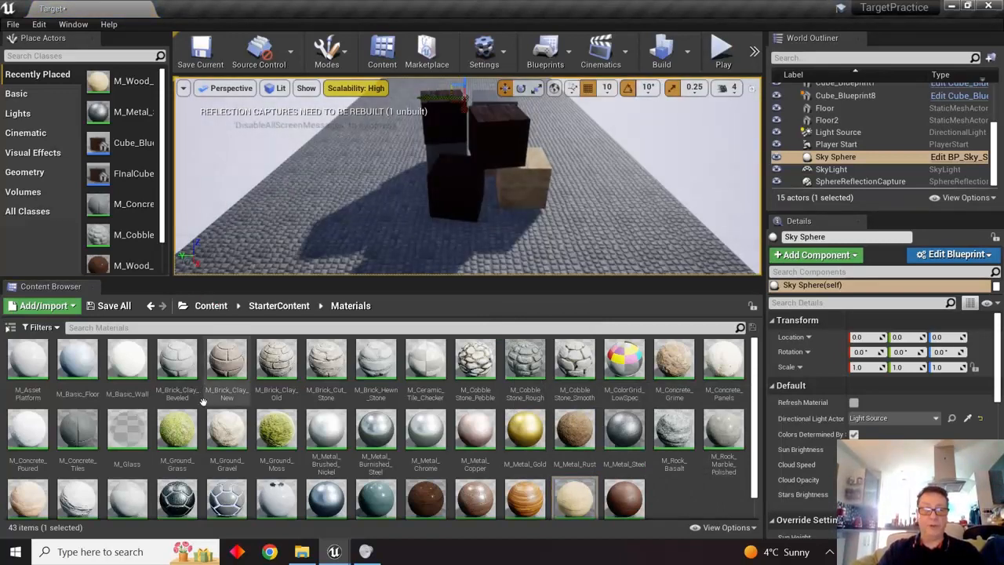
left_click_drag(227, 431, 448, 188)
left_click_drag(501, 212, 47, 207, "alt")
scroll(631, 193, "down", 5)
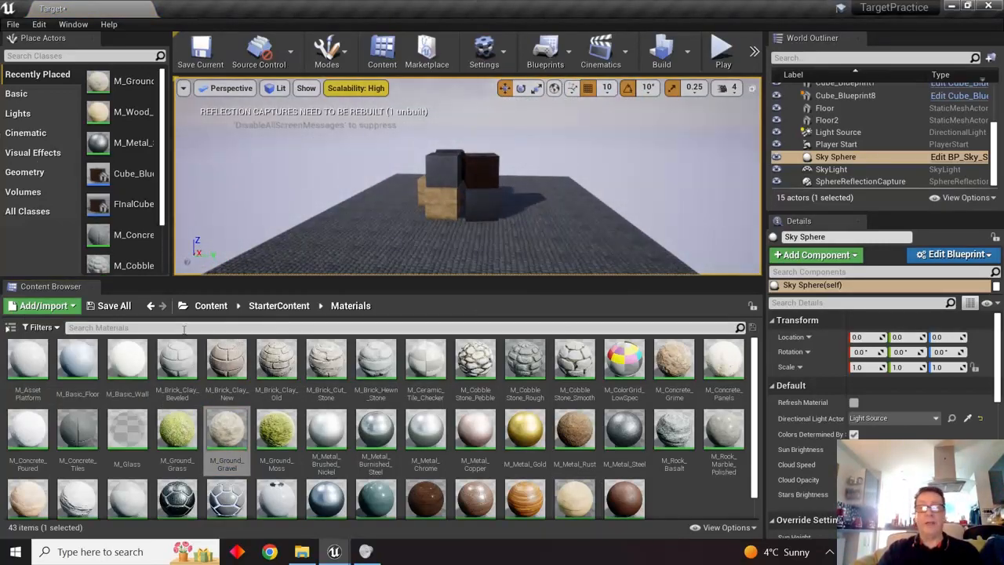
left_click(205, 307)
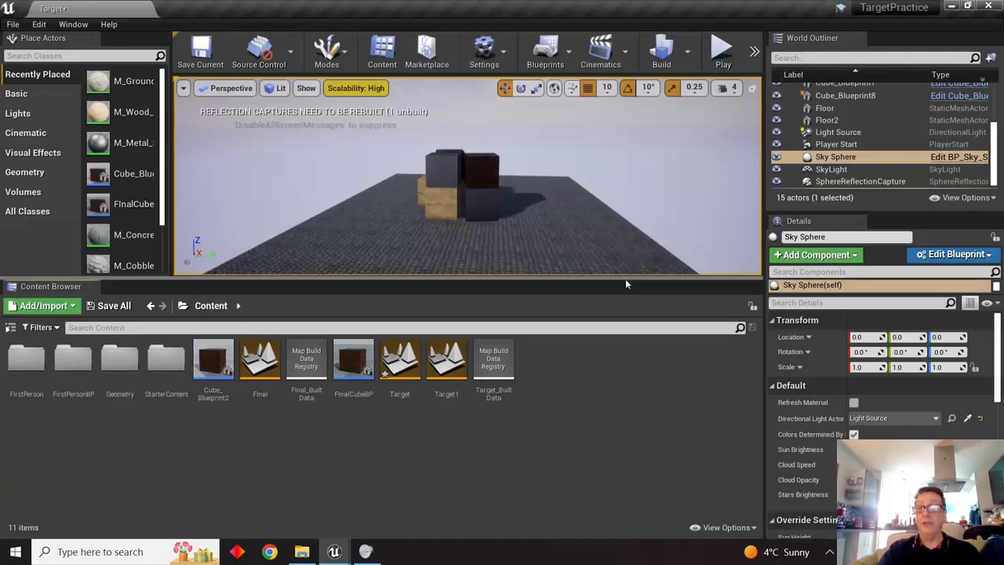
left_click_drag(626, 279, 617, 339)
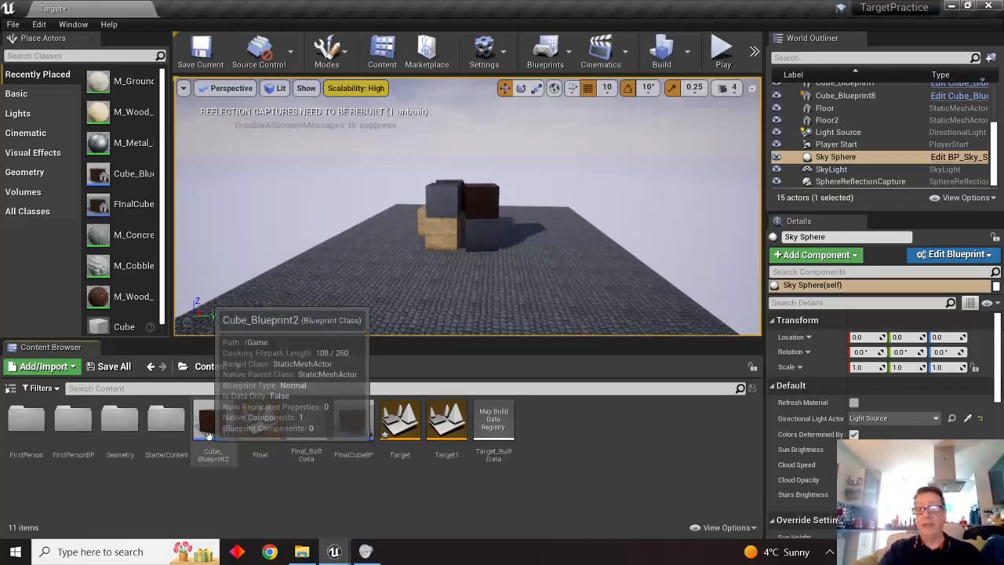
- Enlarge the viewport, play the level full screen and shoot at the cube stack to test the explosions
left_click_drag(573, 404, 574, 430)
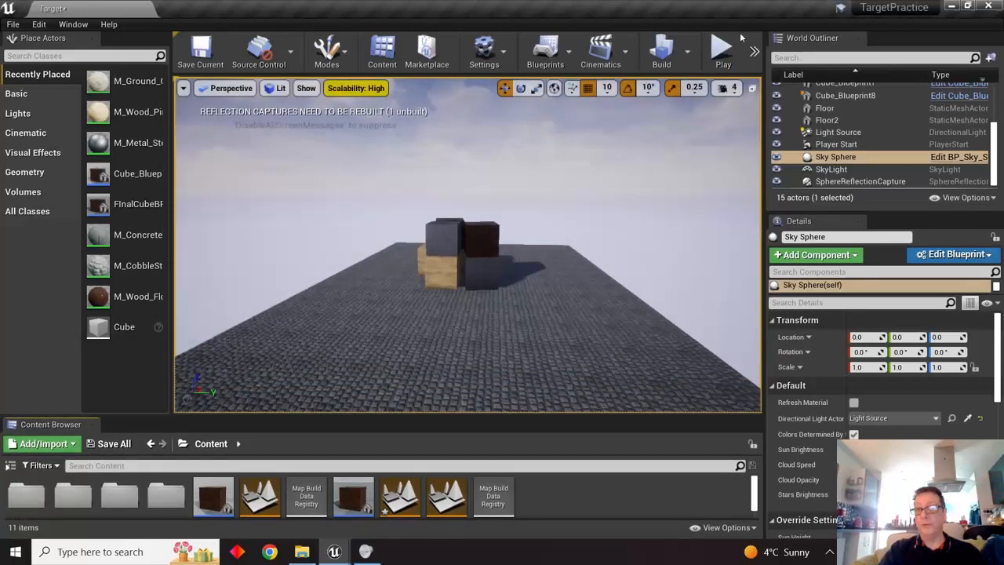
left_click(722, 51)
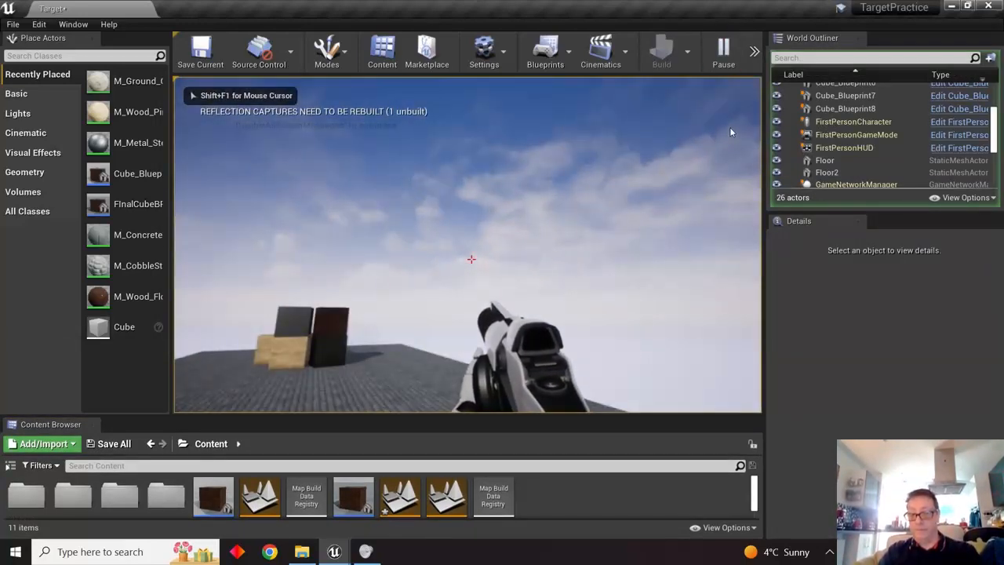
key("F11")
left_click(626, 179)
left_click(634, 165)
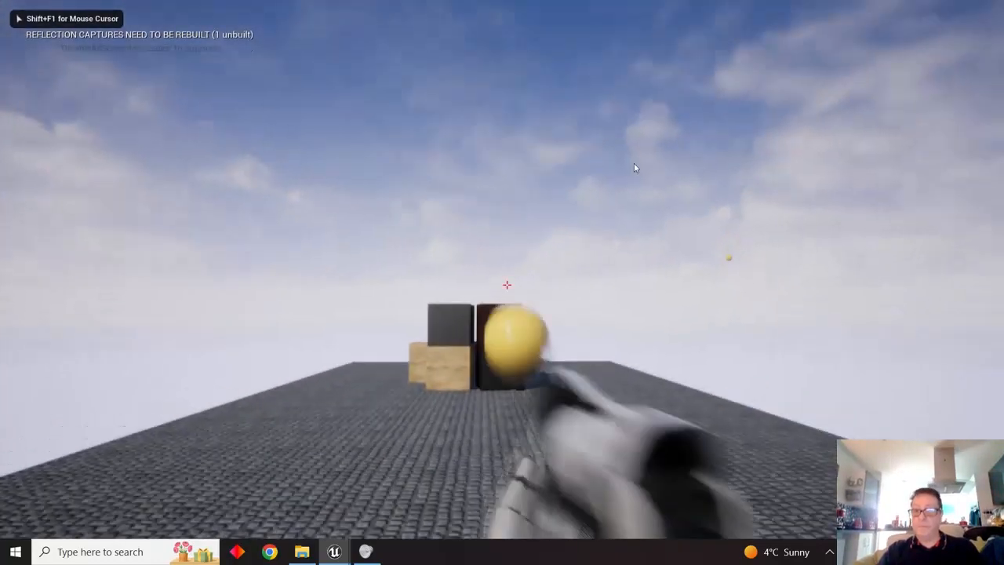
left_click(615, 177)
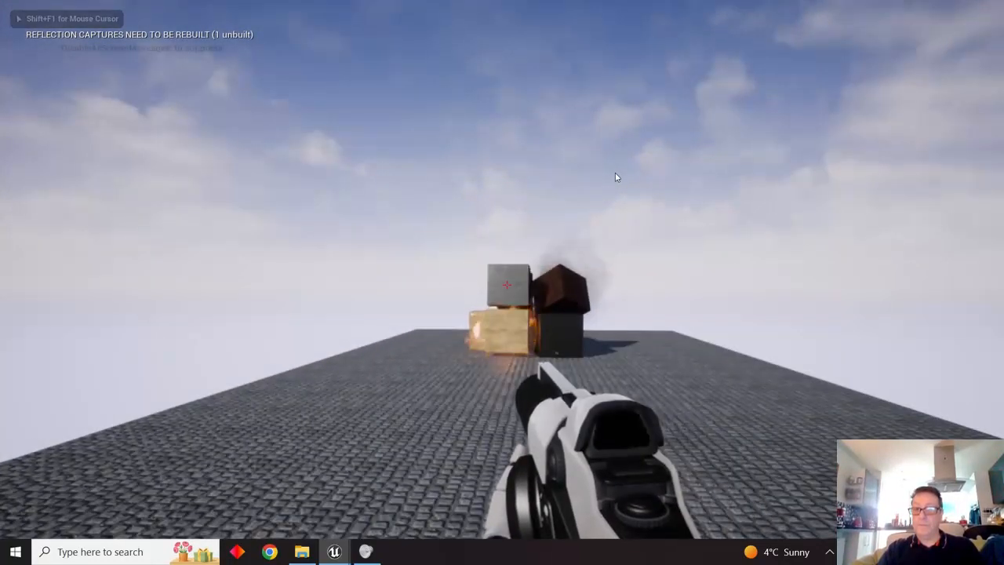
left_click(615, 177)
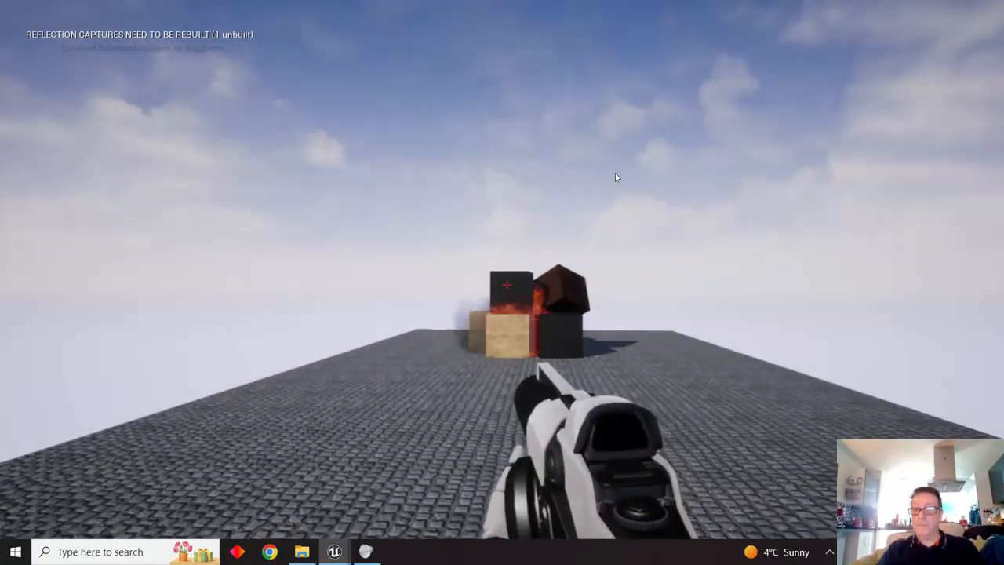
left_click(616, 173)
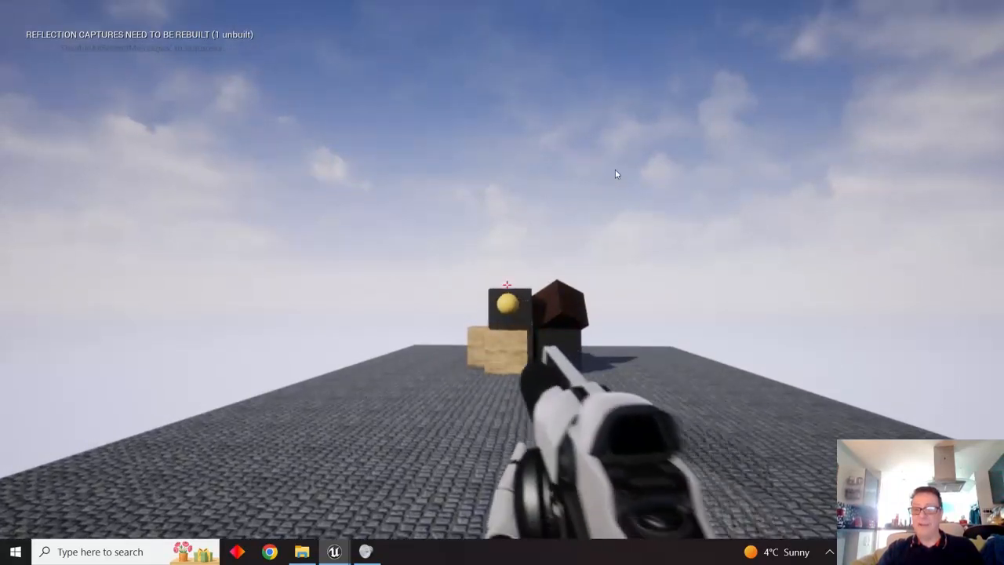
key("Escape")
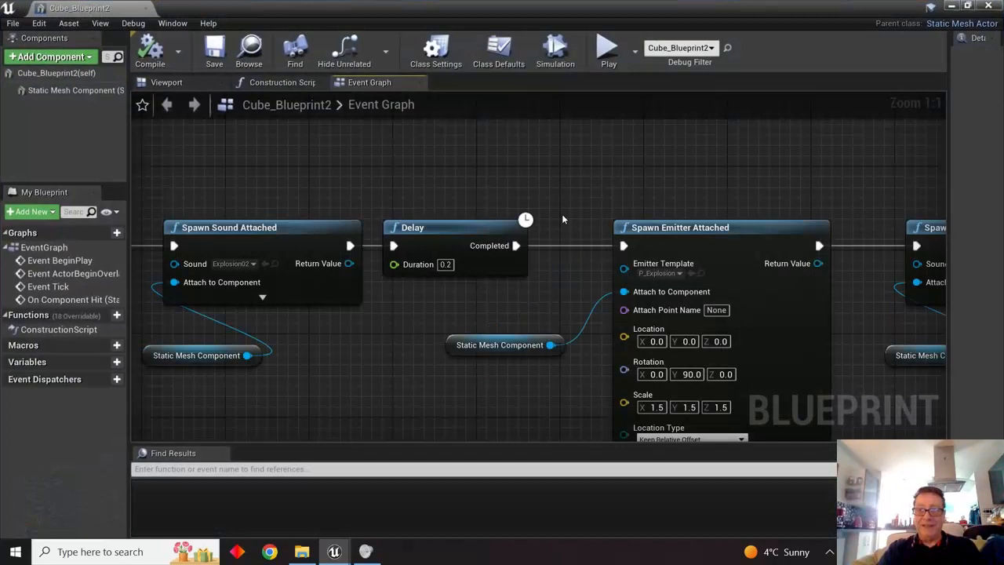
- In Cube_Blueprint2's event graph, set the Delay node's duration before the Spawn Emitter Attached node to 0.1, compile, and return to the level
left_click(447, 264)
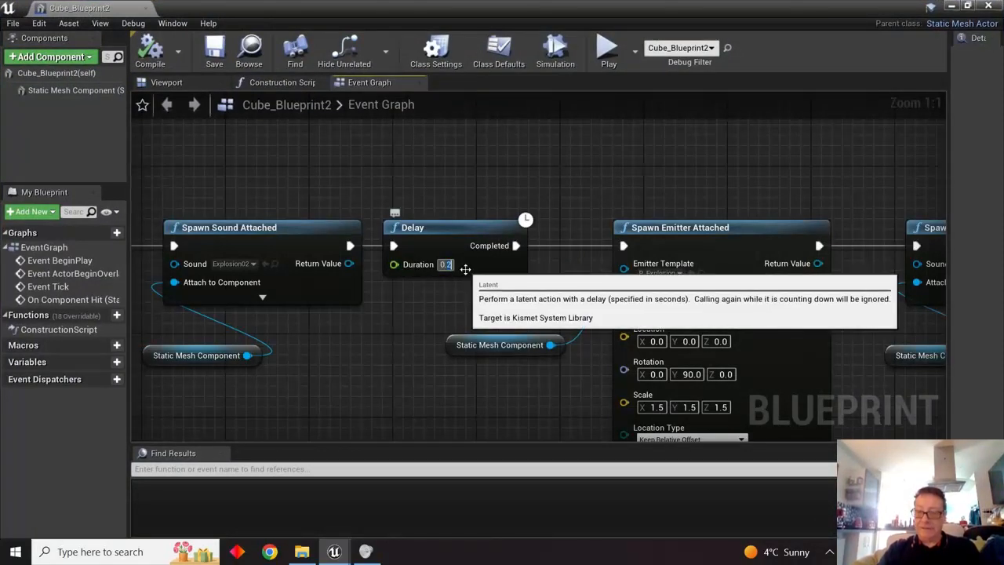
type("0.1")
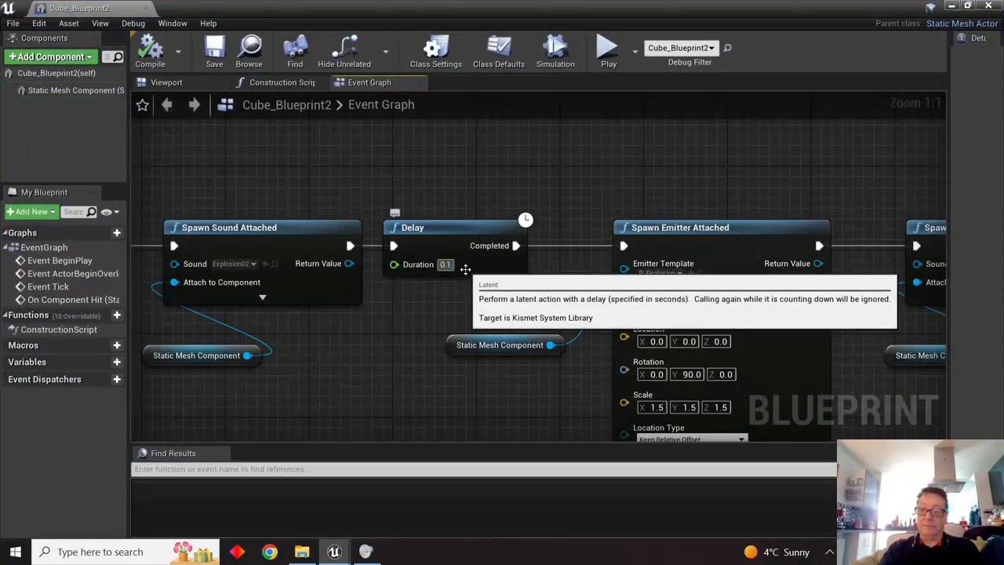
left_click(413, 327)
left_click(150, 51)
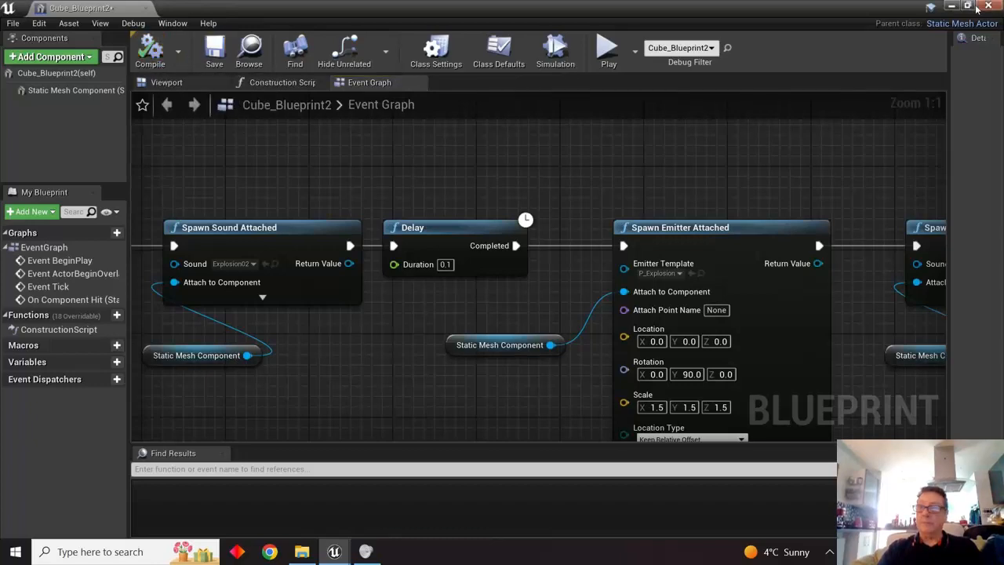
left_click(952, 7)
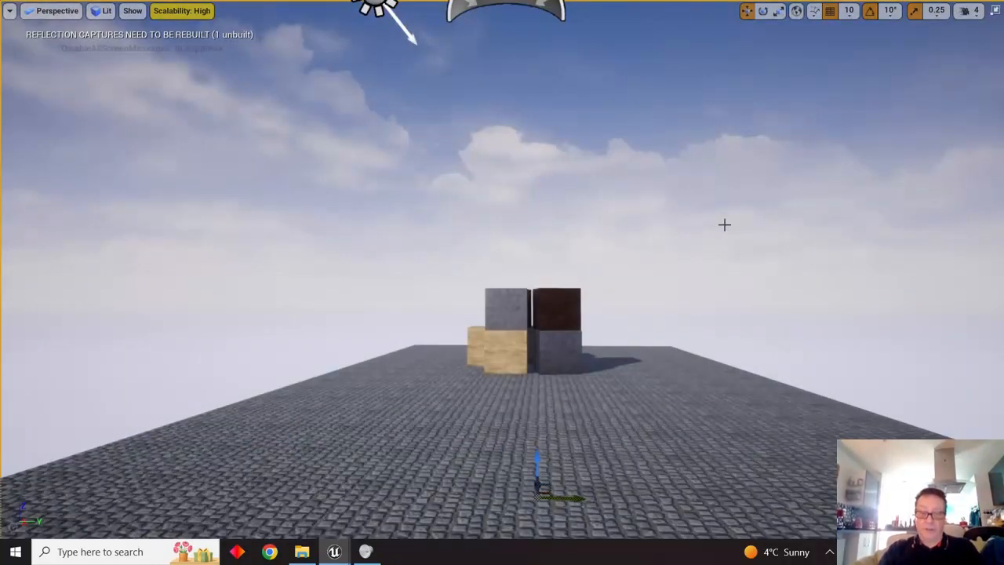
- Play the level again with the shorter delay, moving towards the stack and shooting several cubes, and end the session
key("alt+p")
left_click(730, 225)
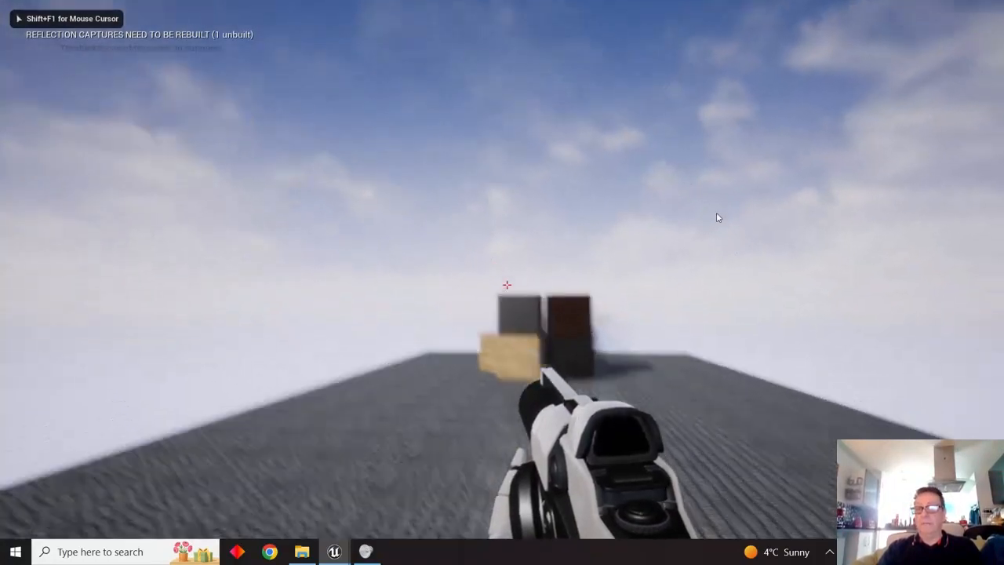
left_click(718, 215)
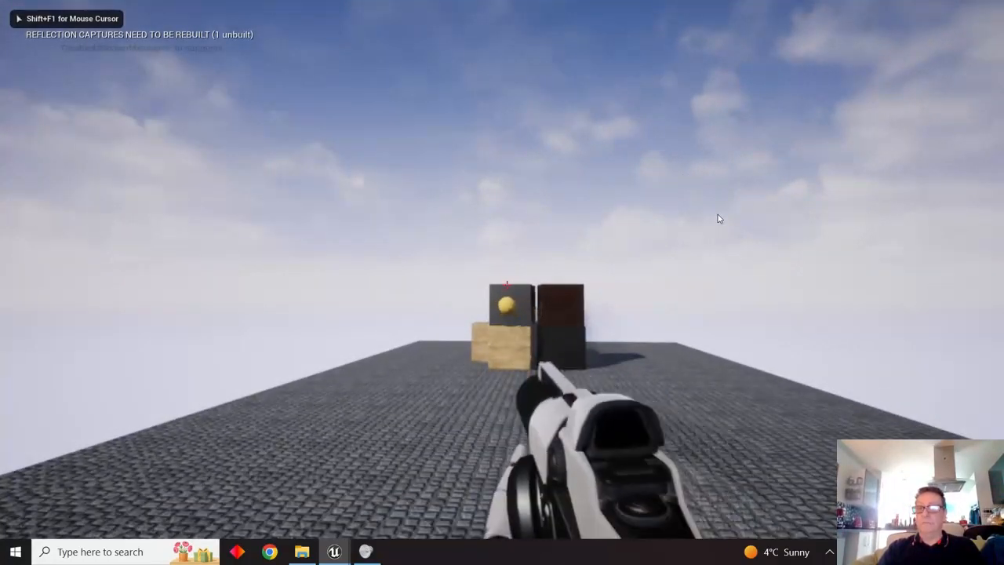
left_click(736, 217)
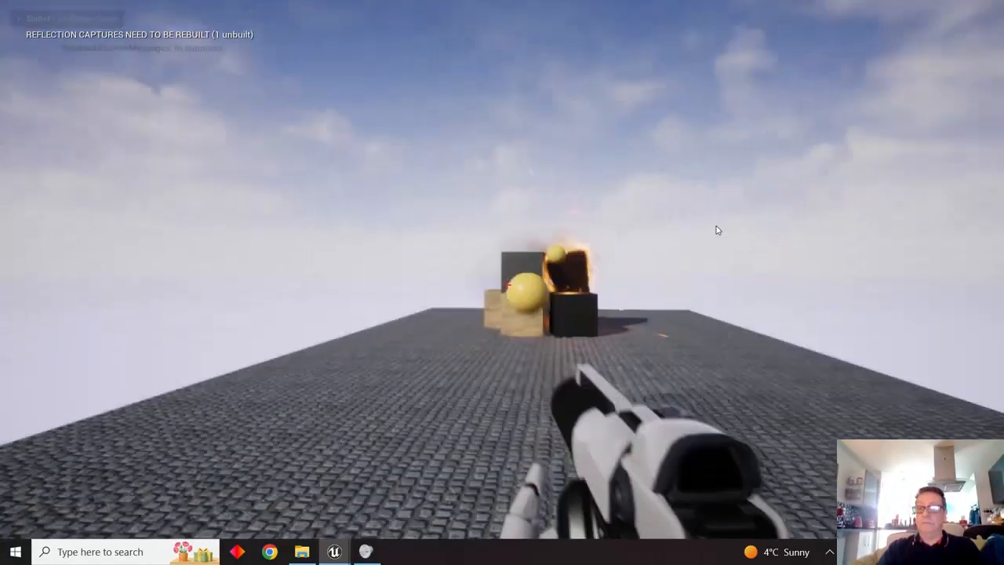
left_click(733, 230)
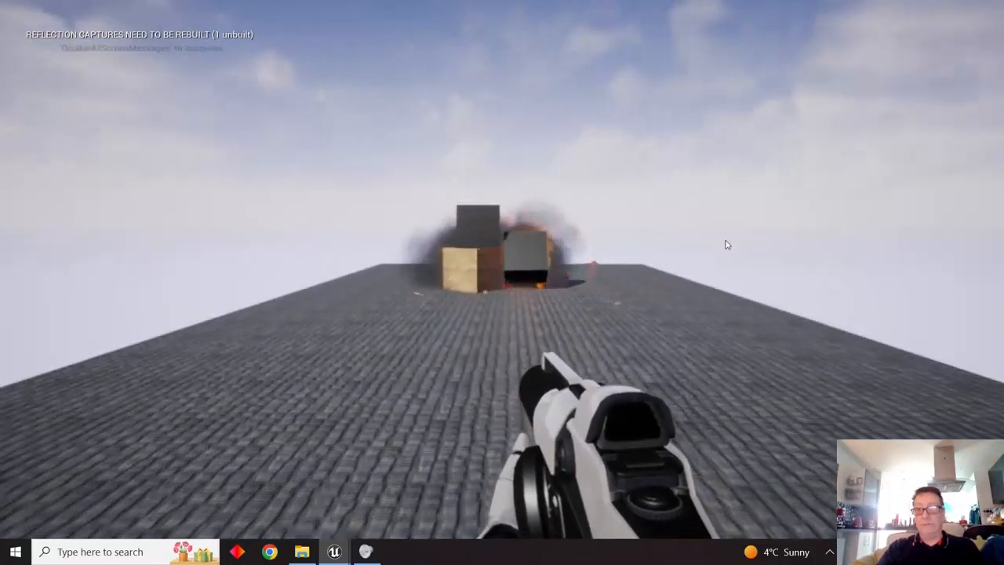
key("w")
left_click(719, 220)
left_click(716, 216)
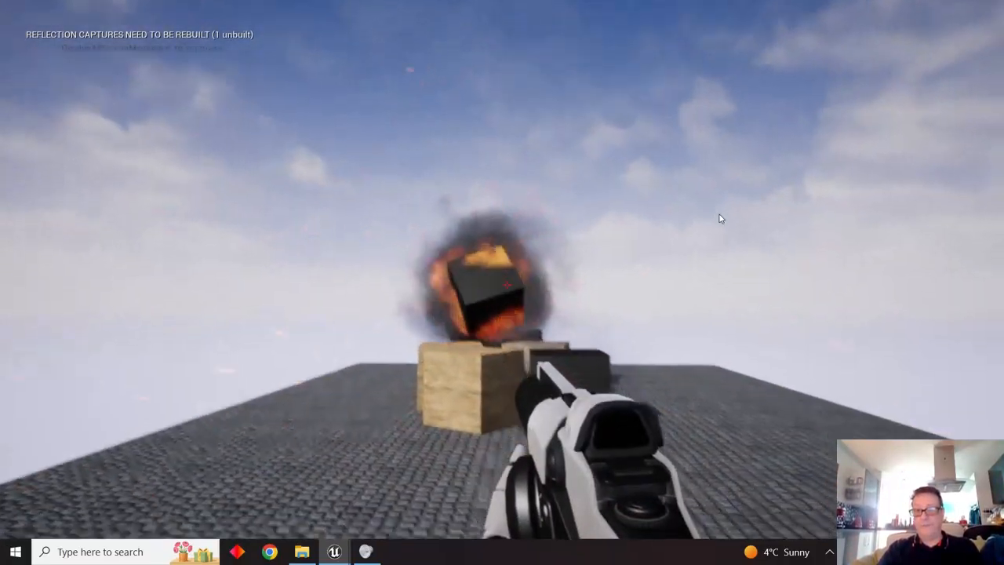
key("w")
left_click(714, 244)
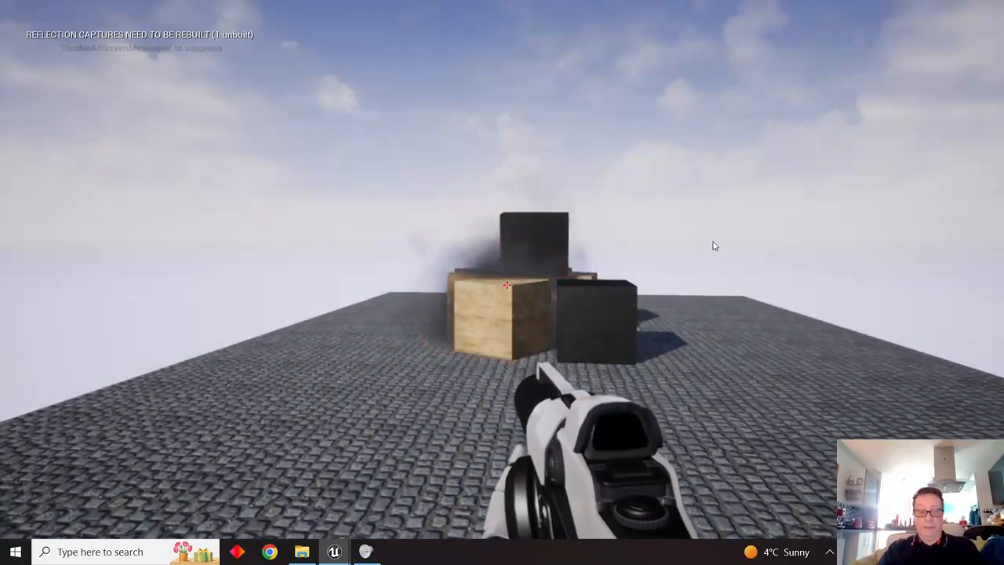
key("Escape")
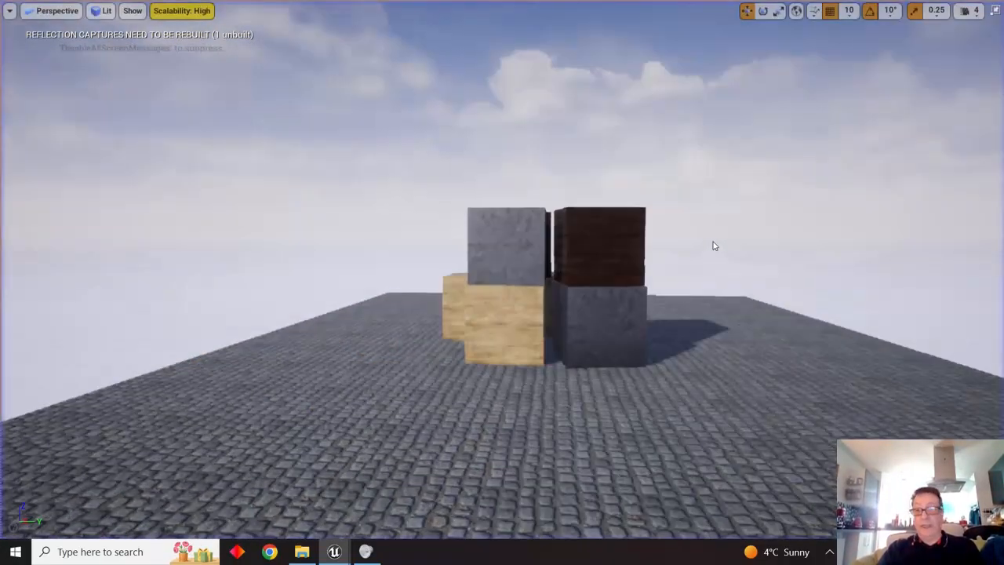
- Select the lower front steel cube, restore the normal editor layout and examine the cube's material and physics mass settings
left_click(618, 305)
left_click(994, 10)
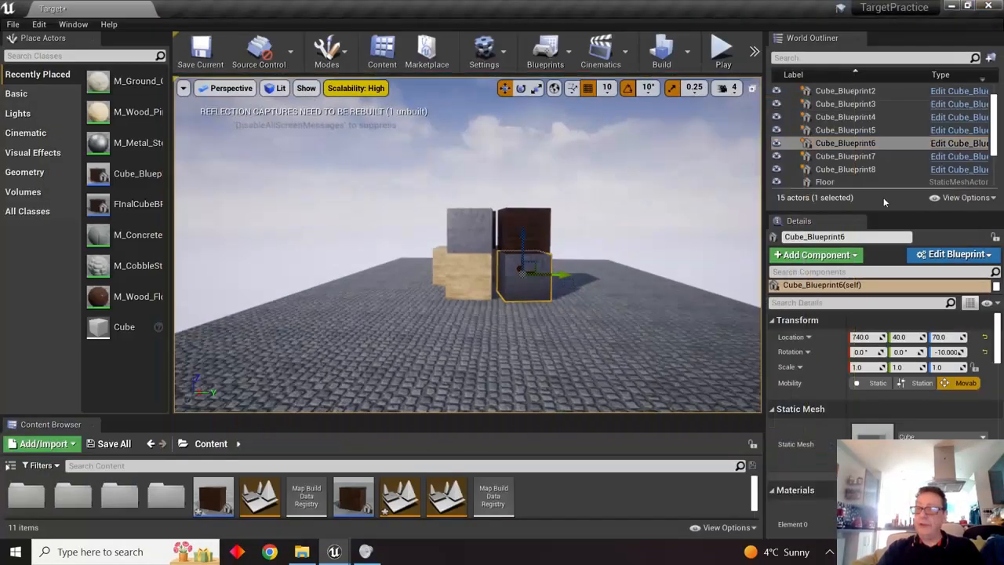
scroll(870, 385, "down", 5)
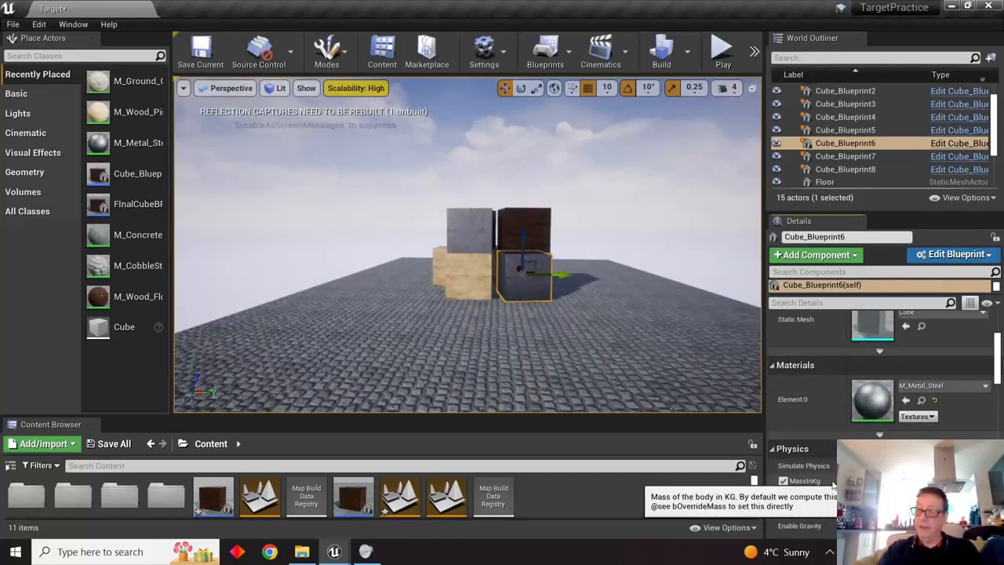
- Play the level in the editor viewport, shoot the cubes of different materials while approaching the stack, and stop playing
left_click(723, 52)
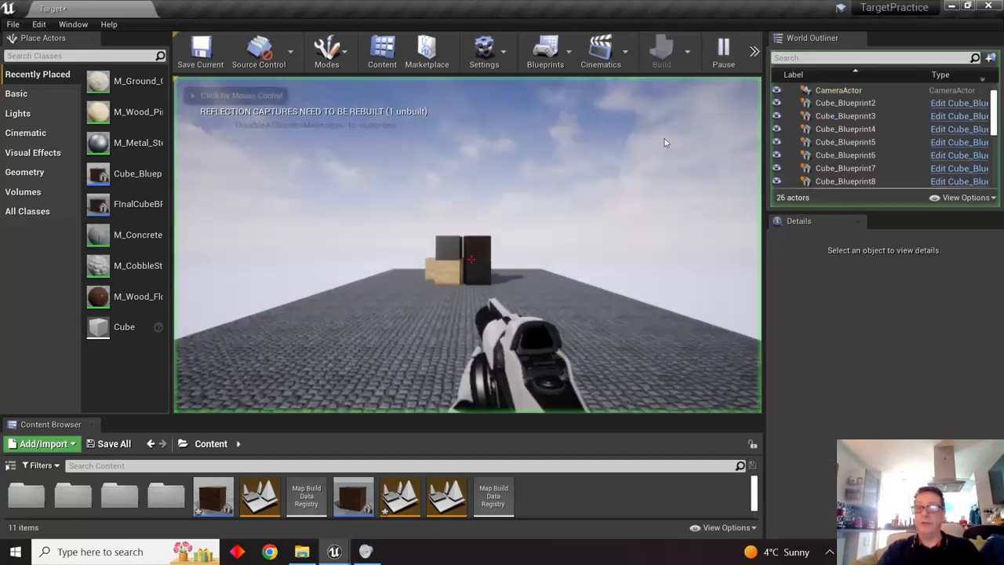
left_click(563, 187)
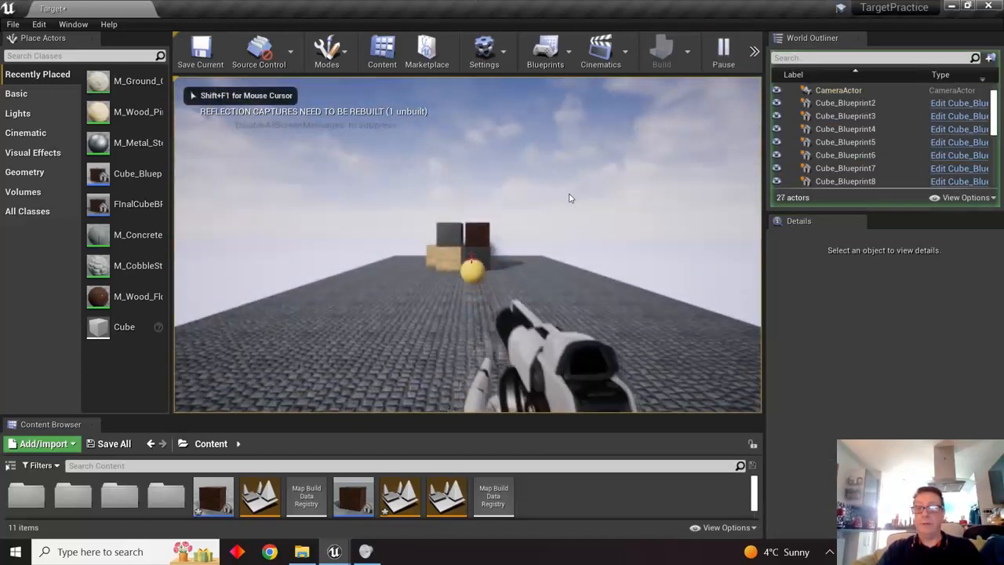
left_click(580, 187)
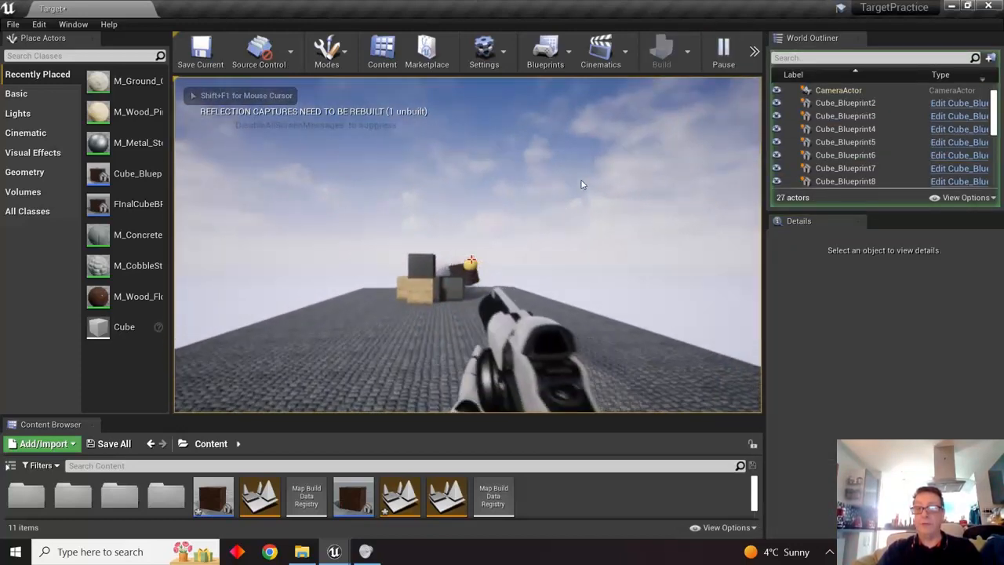
left_click(576, 195)
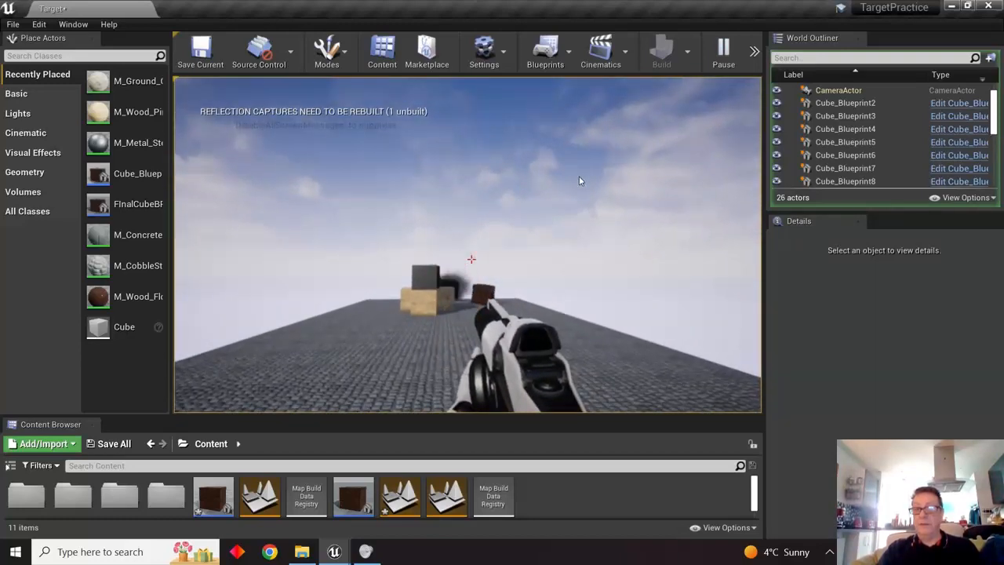
left_click(562, 180)
key("w")
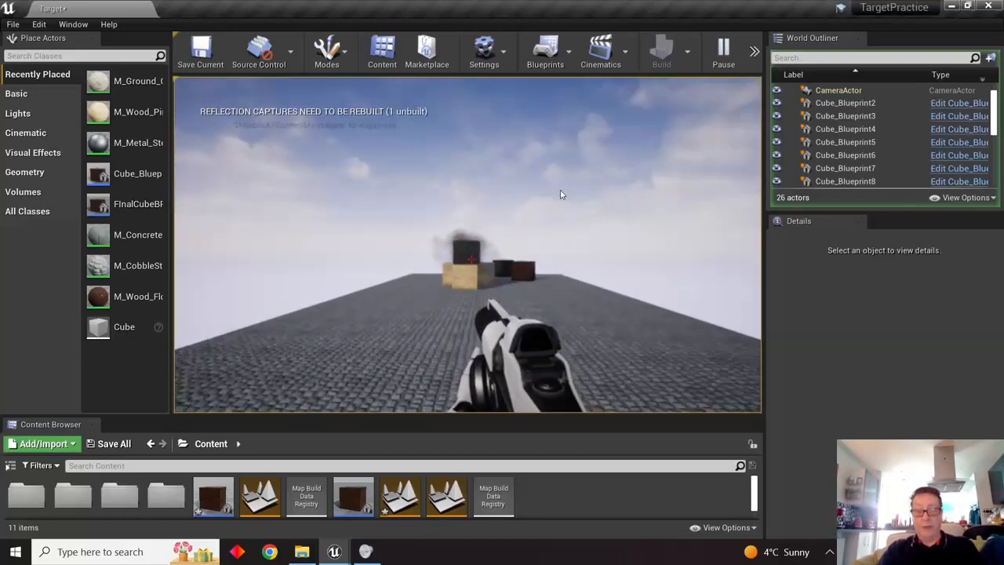
left_click(560, 186)
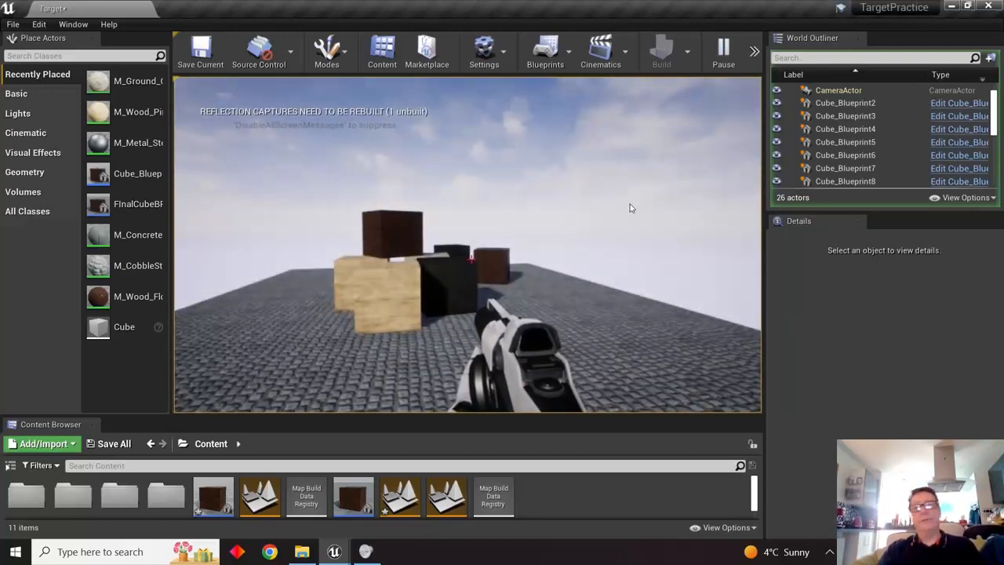
left_click(617, 197)
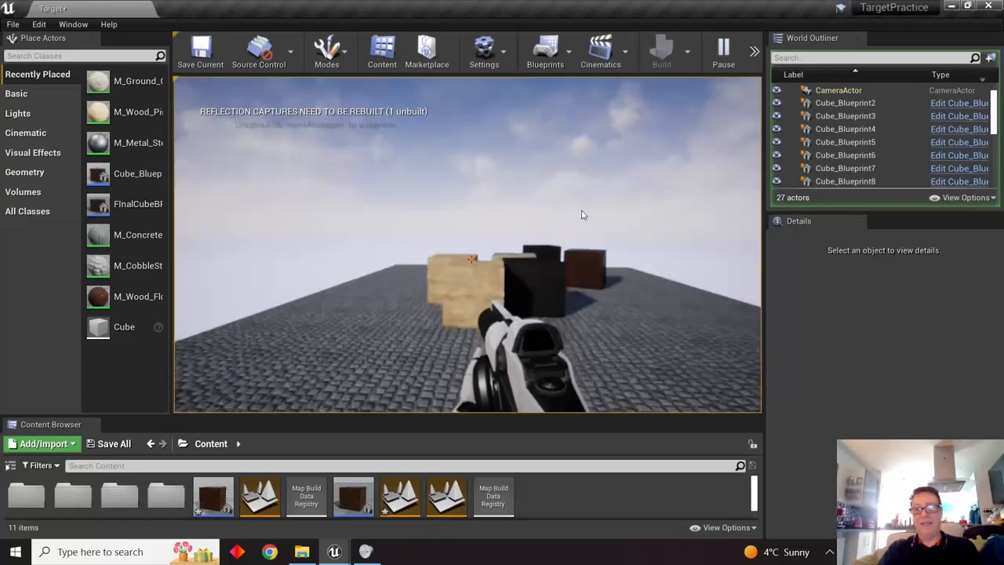
left_click(583, 213)
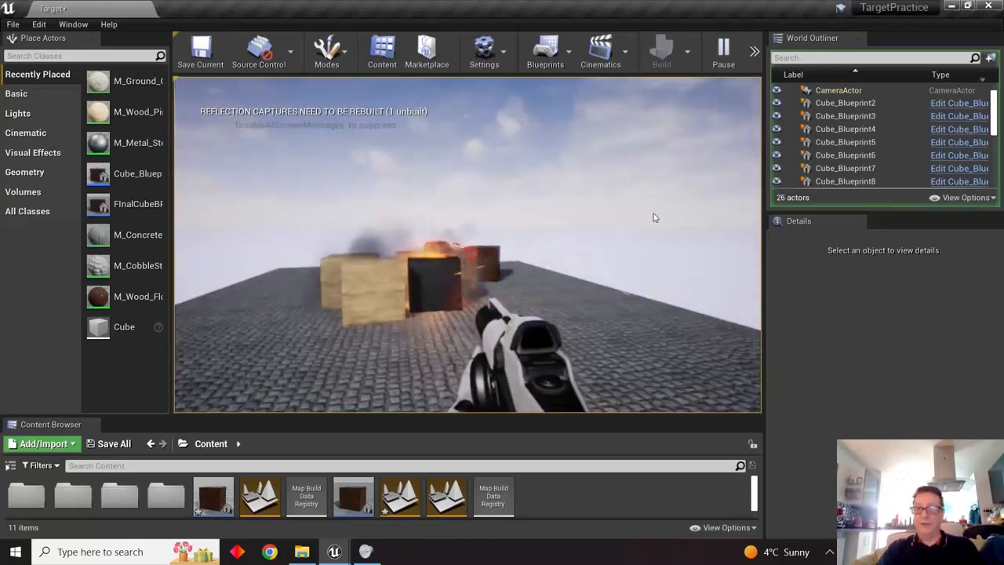
left_click(659, 213)
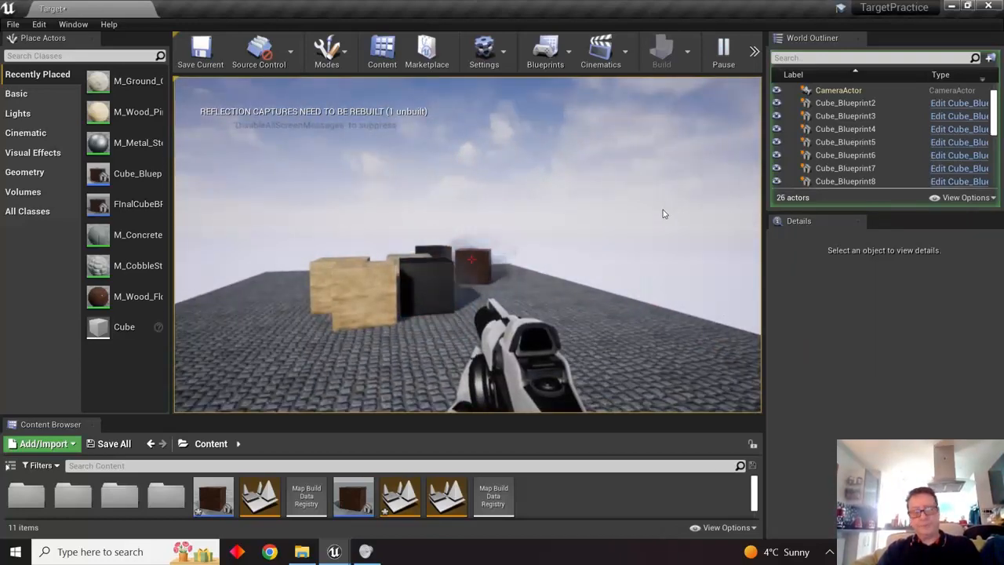
key("Escape")
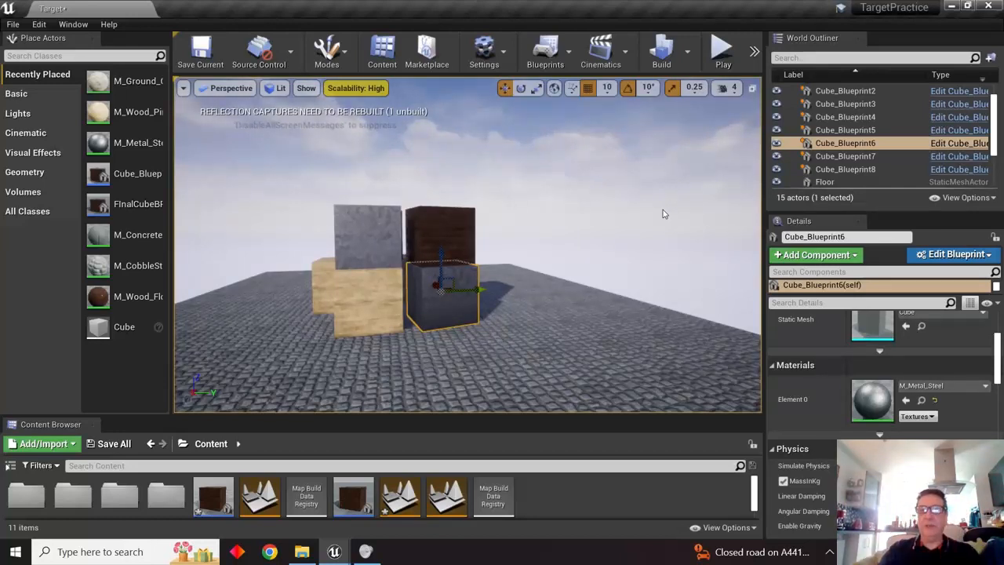
- Save the current Target level and all other modified project assets
left_click(201, 51)
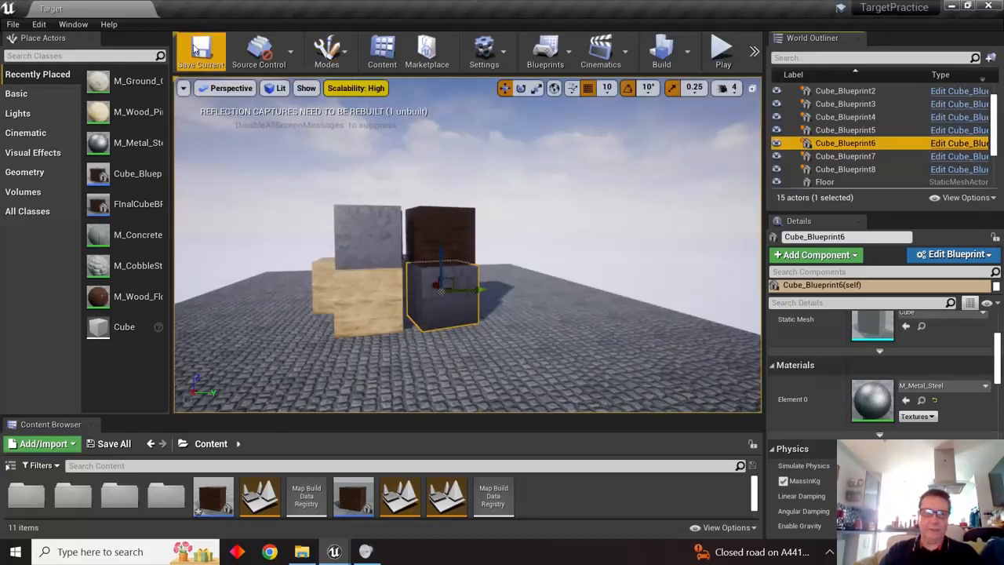
left_click(13, 24)
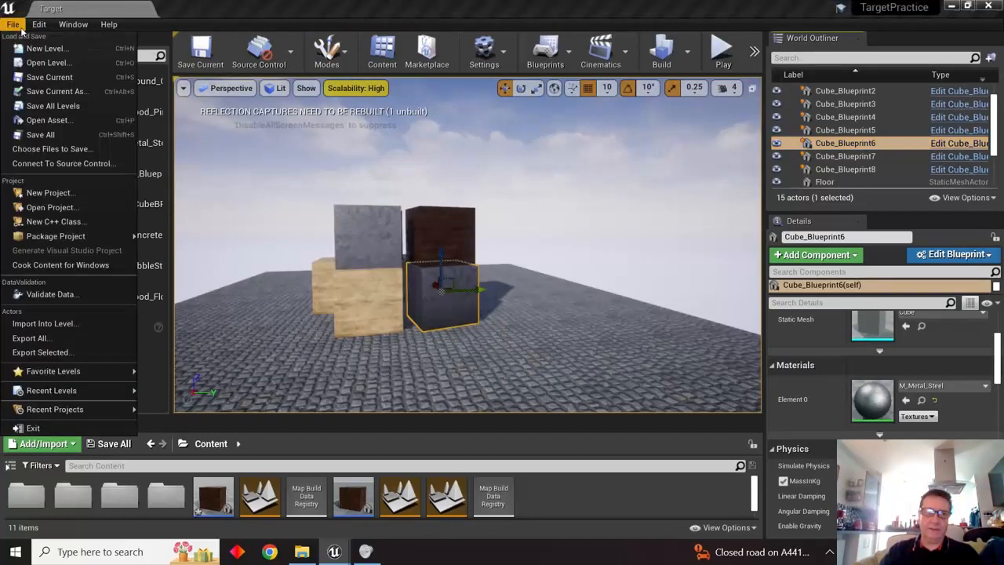
left_click(40, 134)
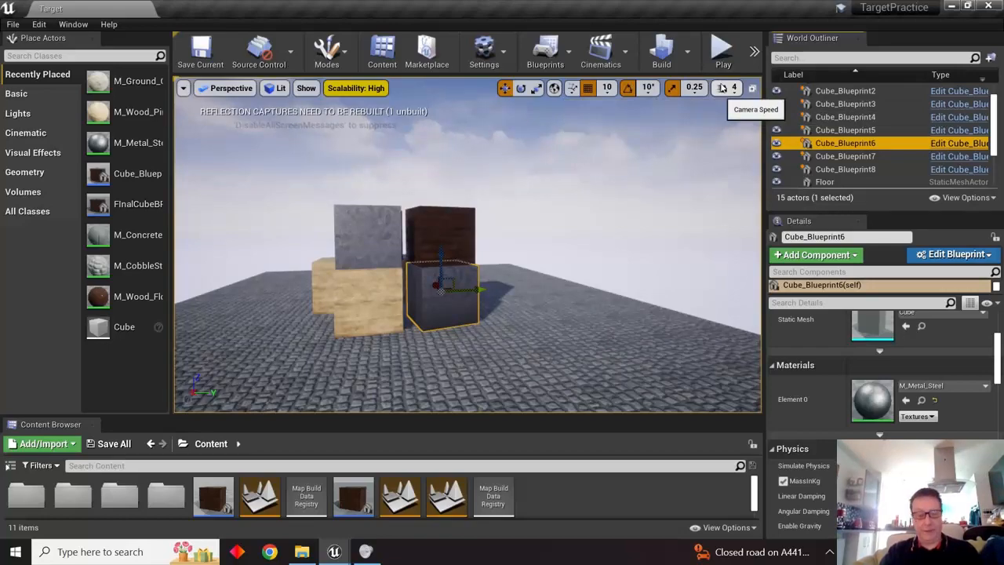